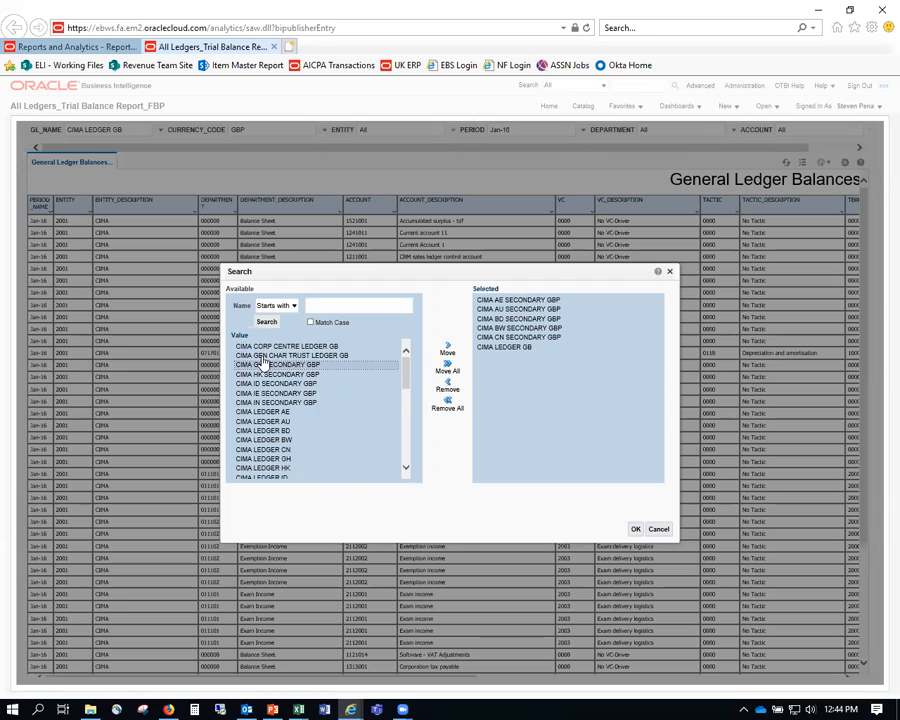
# Add the CIMA GH, HK, ID, IE, IN, LK, MY and NG SECONDARY GBP ledgers to the selected GL_NAME values.
pyautogui.keyDown('shift'); pyautogui.click(278, 402); pyautogui.keyUp('shift')
pyautogui.click(447, 350)
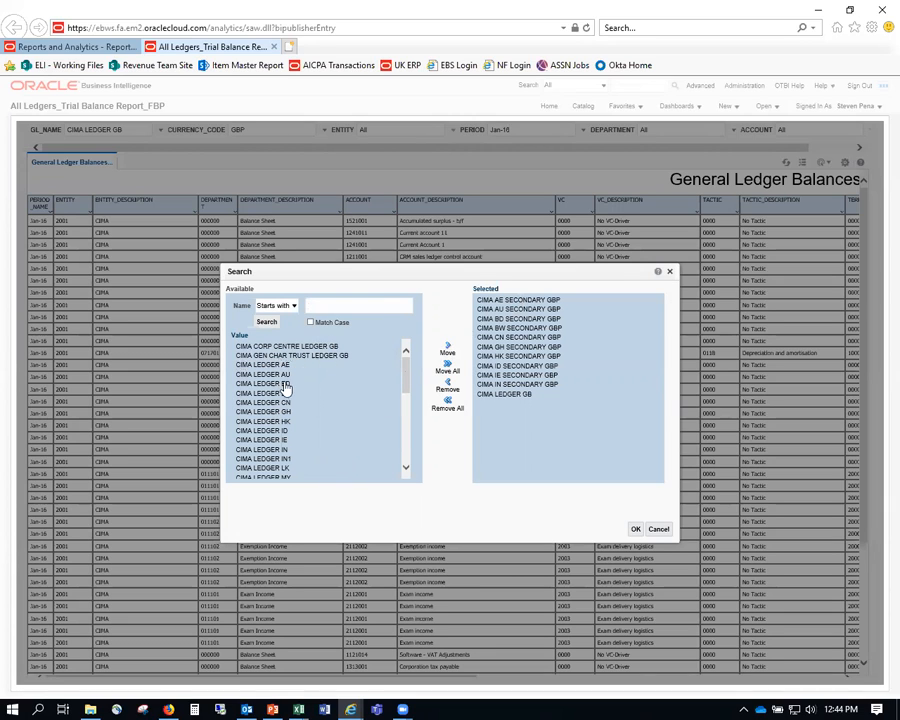
pyautogui.click(405, 466)
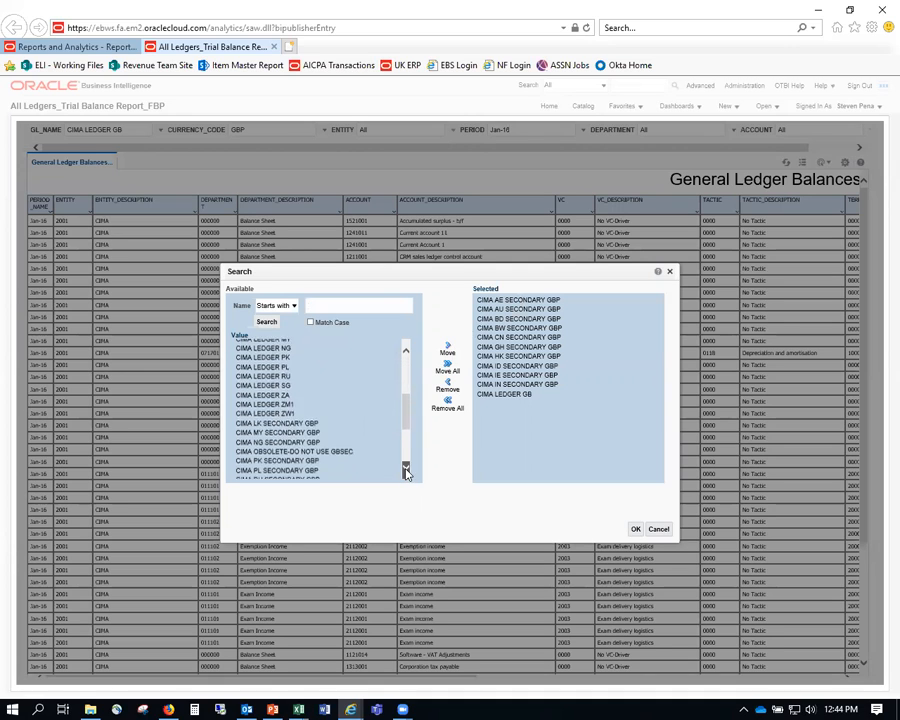
pyautogui.click(297, 355)
pyautogui.keyDown('shift'); pyautogui.click(303, 377); pyautogui.keyUp('shift')
pyautogui.click(447, 350)
# Add the CIMA PK, PL, RU, SG, ZA, ZM1 and ZW1 SECONDARY GBP ledgers and confirm the GL_NAME selection.
pyautogui.click(289, 363)
pyautogui.keyDown('shift'); pyautogui.click(332, 391); pyautogui.keyUp('shift')
pyautogui.click(447, 350)
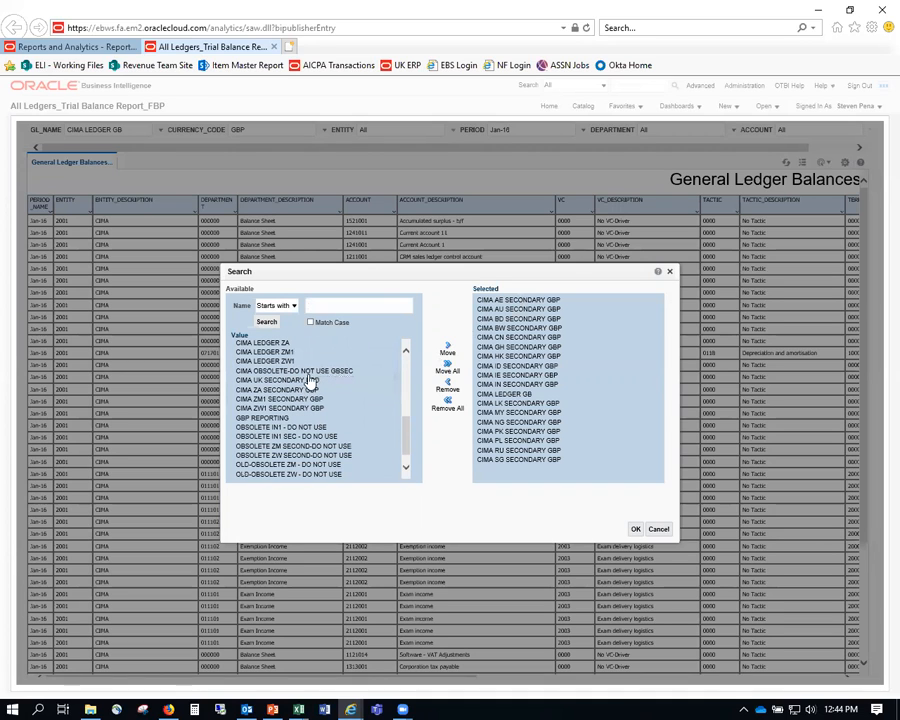
pyautogui.click(303, 390)
pyautogui.keyDown('shift'); pyautogui.click(302, 408); pyautogui.keyUp('shift')
pyautogui.click(447, 350)
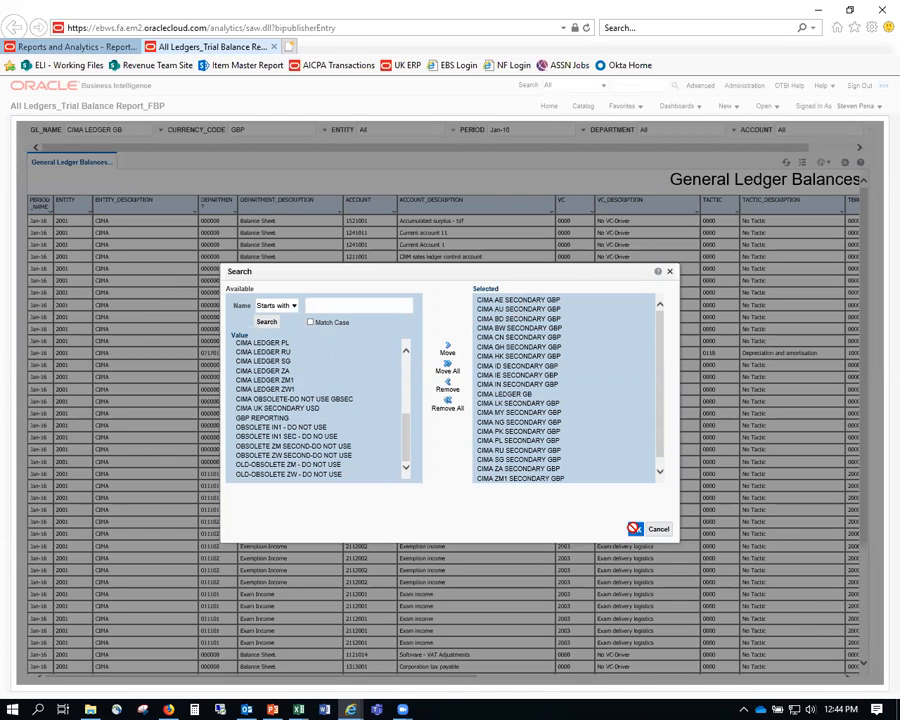
pyautogui.click(635, 528)
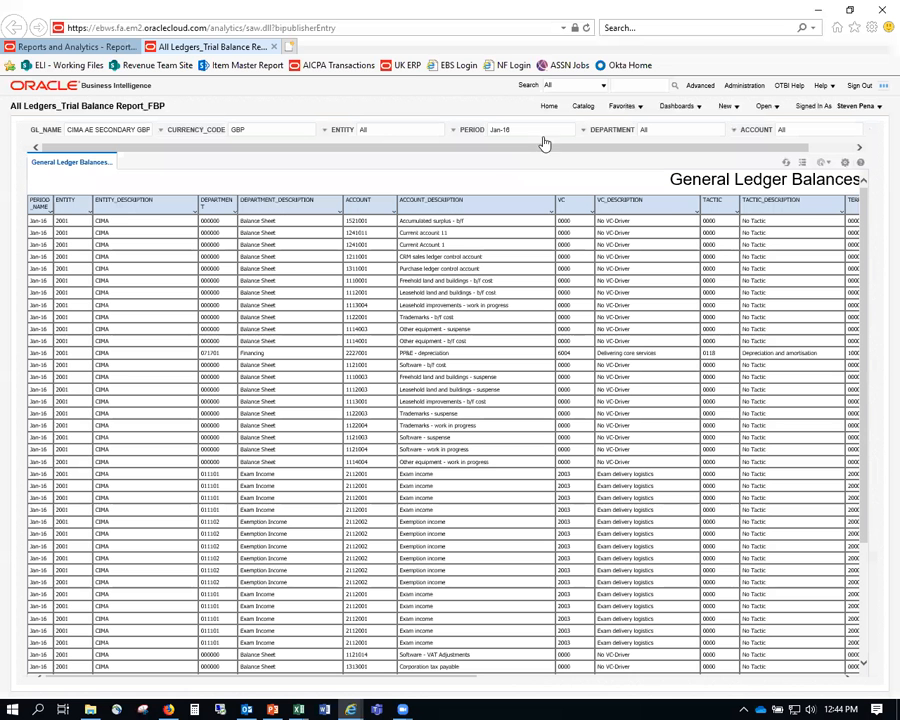
# Replace the report's PERIOD selection with Jul-19 and apply the report parameters.
pyautogui.click(582, 131)
pyautogui.click(500, 241)
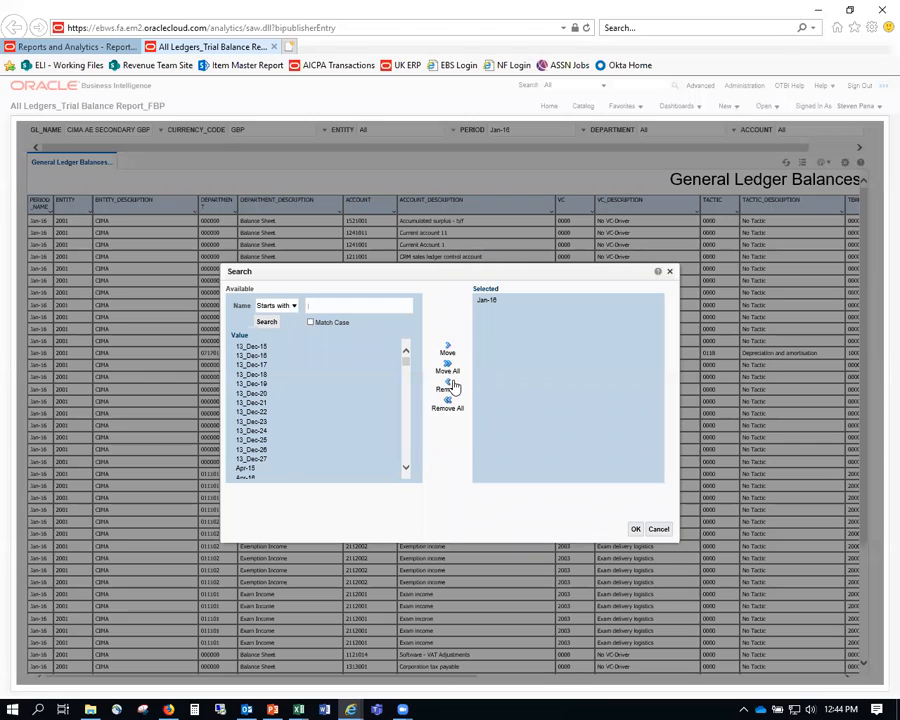
pyautogui.click(448, 410)
pyautogui.scroll(-8, 406, 458)
pyautogui.scroll(-6, 406, 458)
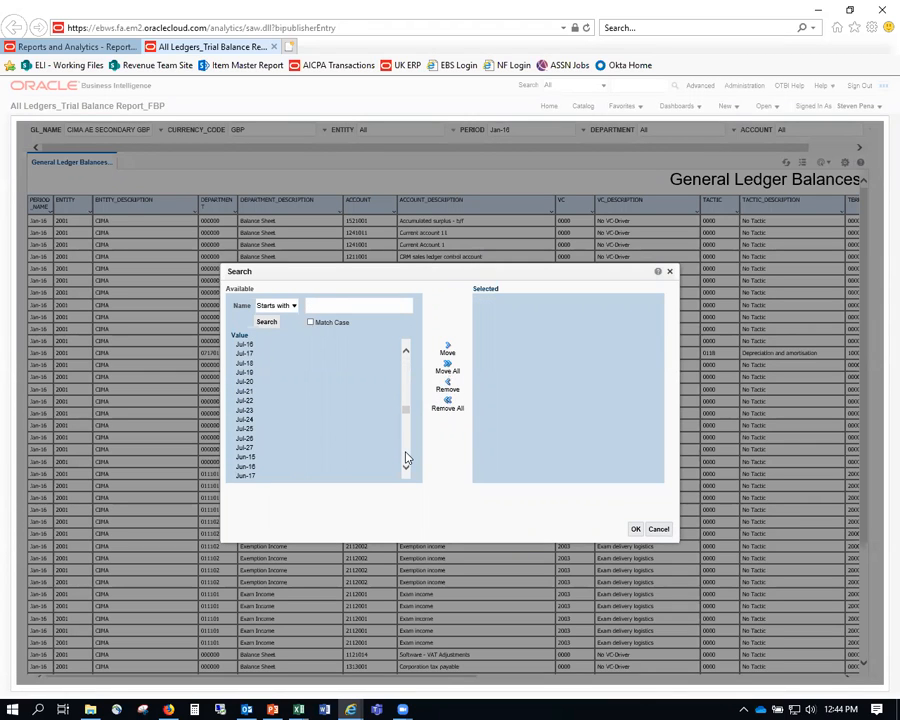
pyautogui.click(246, 374)
pyautogui.click(447, 348)
pyautogui.click(637, 529)
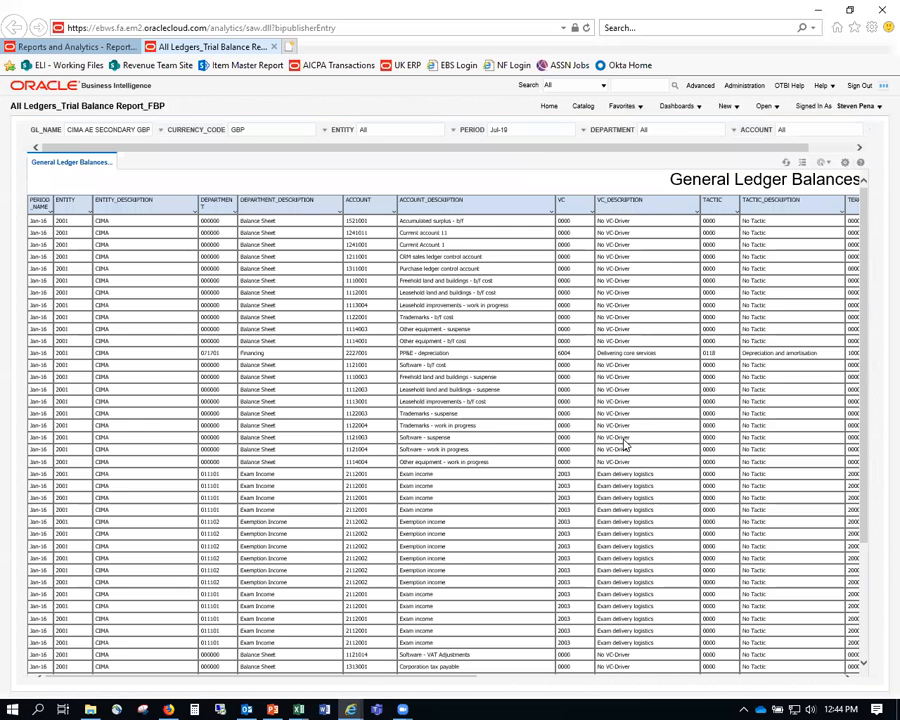
pyautogui.moveTo(680, 150); pyautogui.dragTo(760, 150)
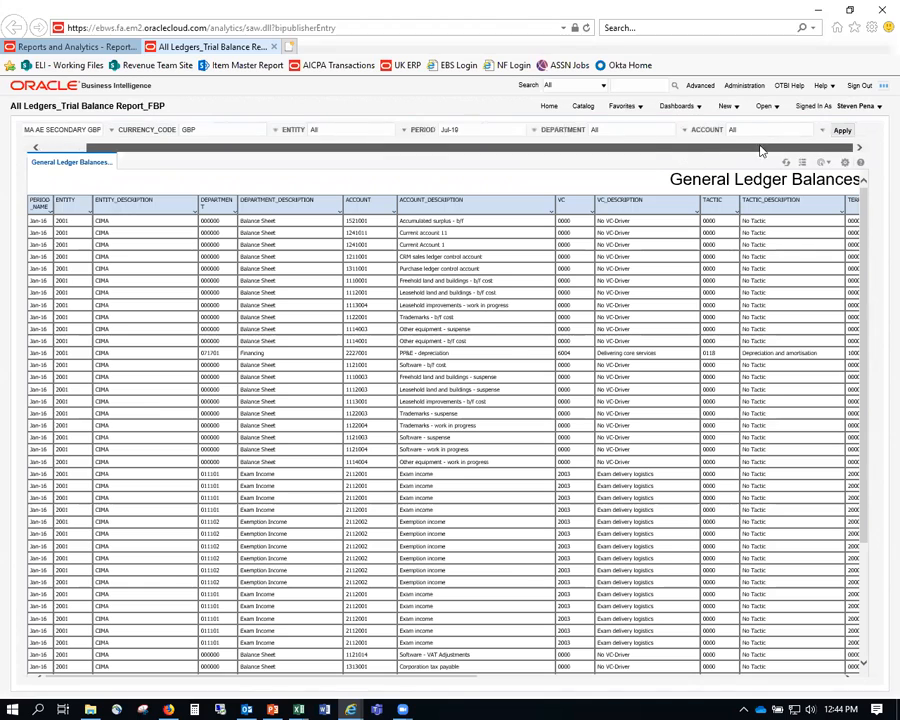
pyautogui.click(843, 133)
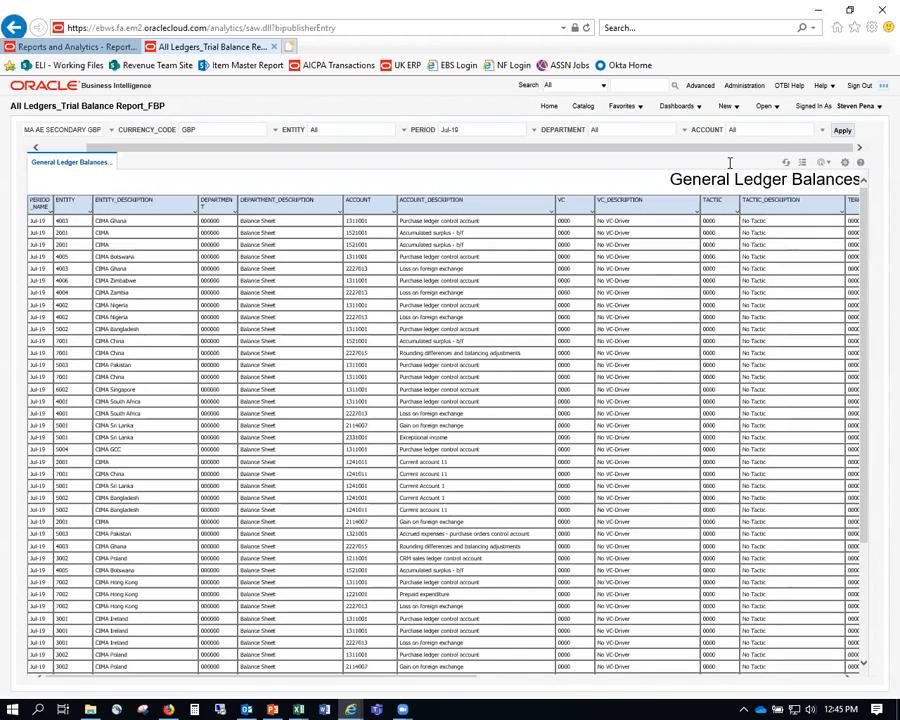
# Export the trial balance report as an Excel (*.xlsx) file.
pyautogui.click(845, 163)
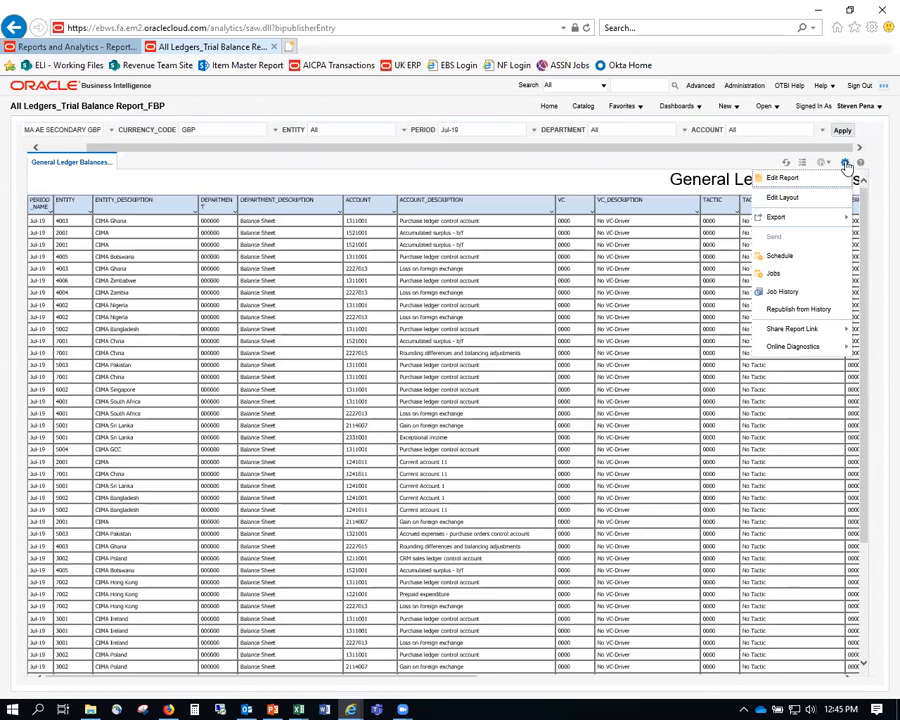
pyautogui.moveTo(808, 224)
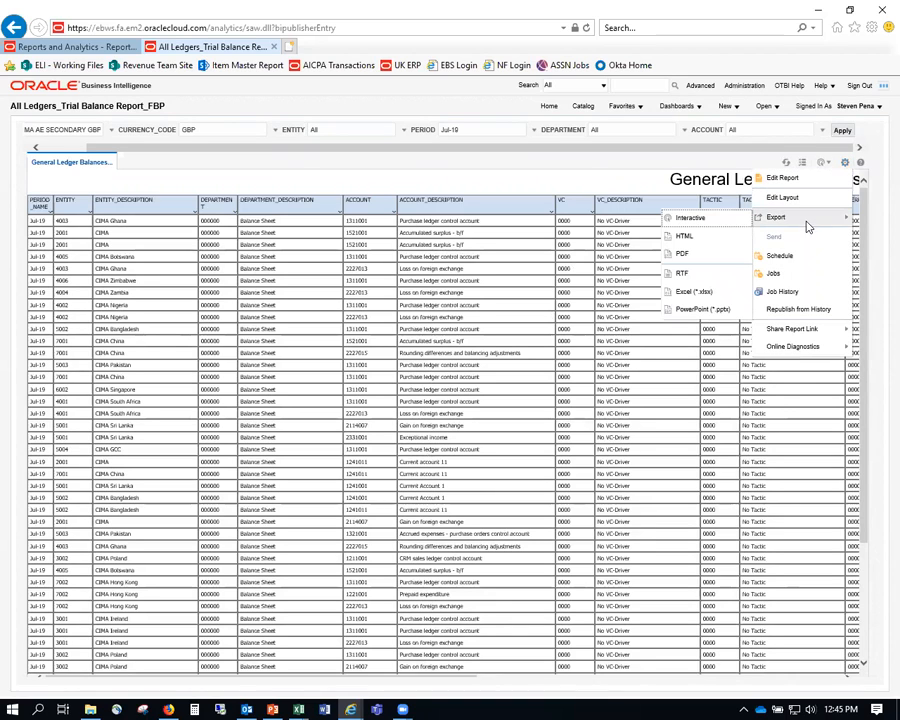
pyautogui.click(701, 292)
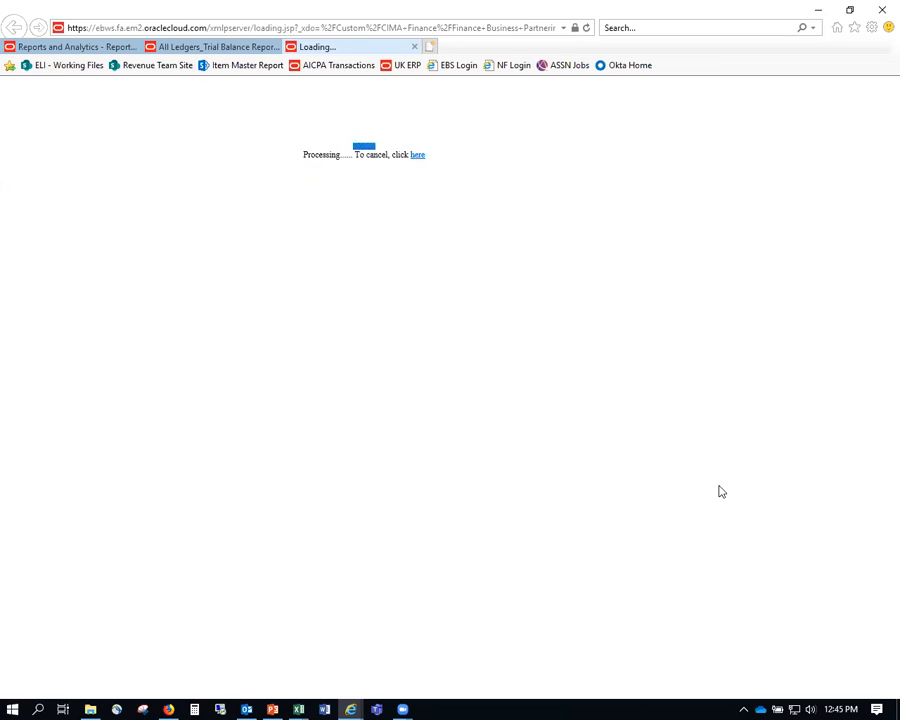
# In File Explorer, go to the PBCS folder under 2019\2019-08 and open the 2019-07 CIMA Trial Balance Converter_SWP workbook.
pyautogui.click(91, 706)
pyautogui.click(524, 181)
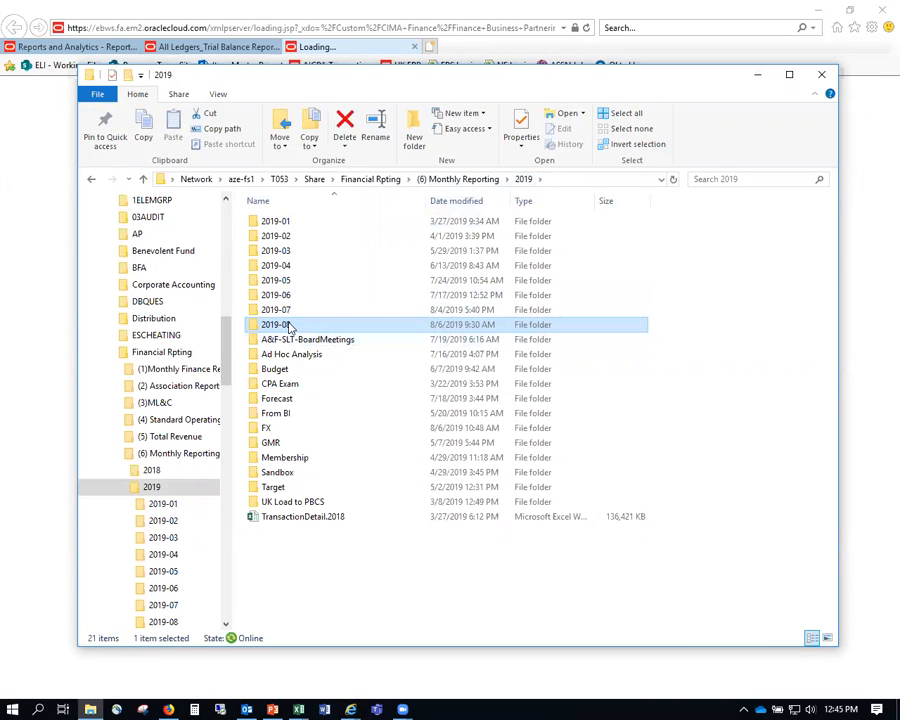
pyautogui.doubleClick(288, 324)
pyautogui.doubleClick(280, 222)
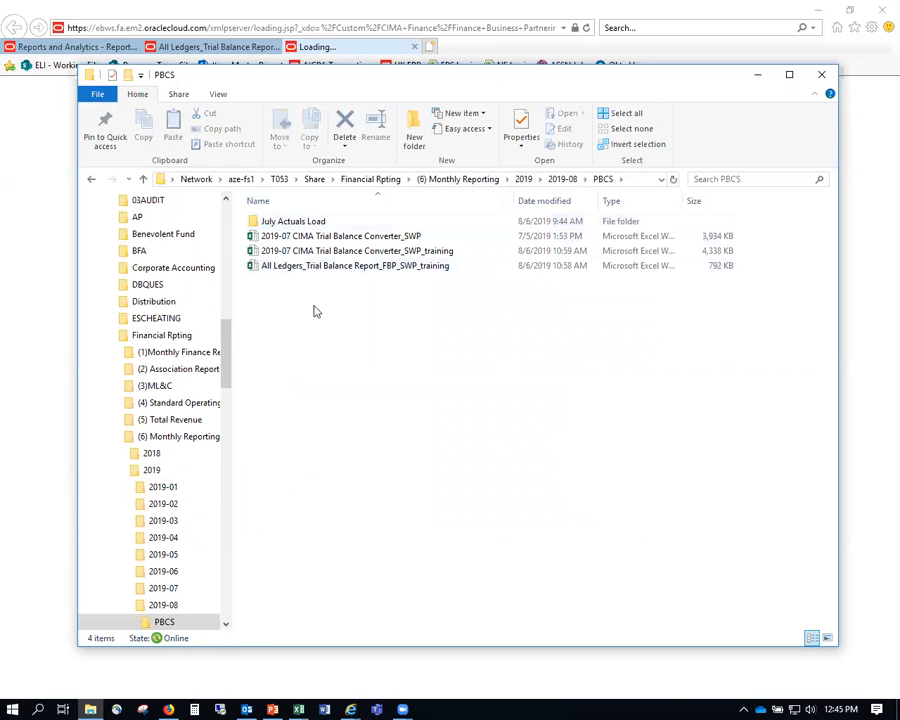
pyautogui.click(316, 224)
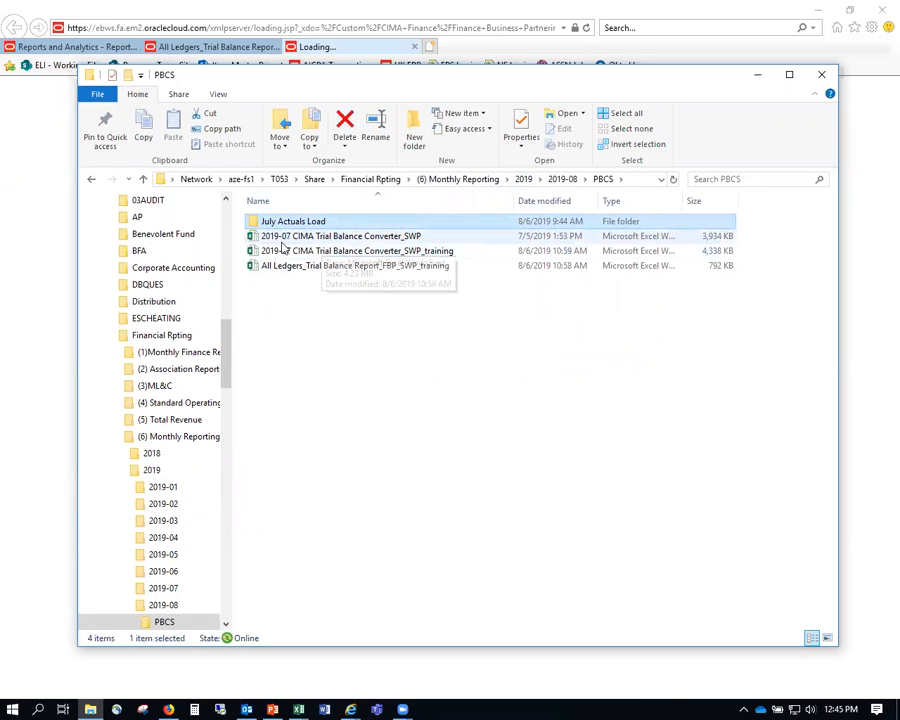
pyautogui.click(348, 237)
pyautogui.doubleClick(348, 237)
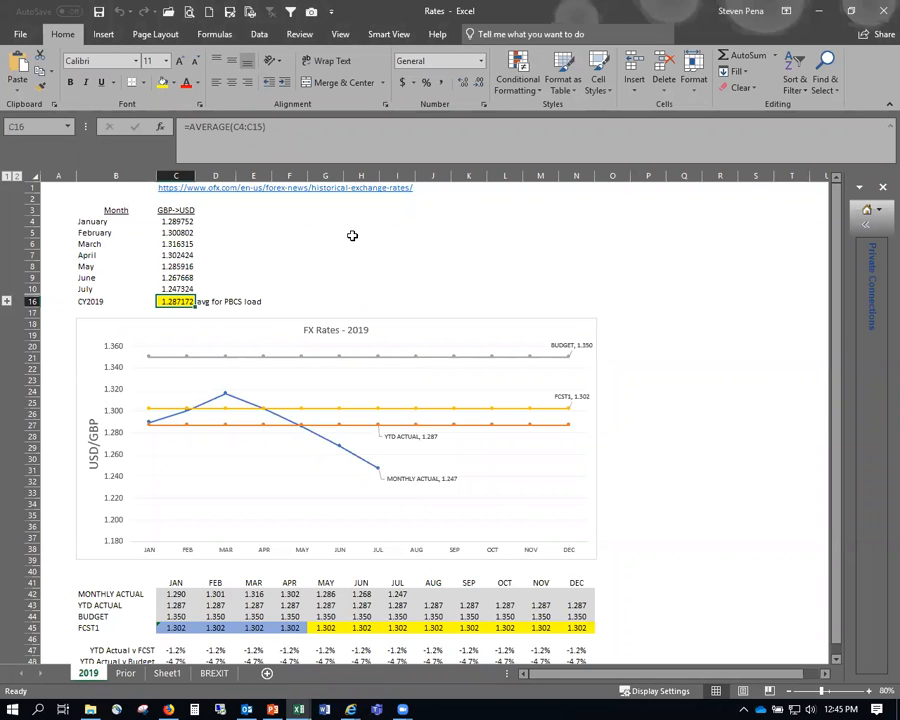
# Switch to the PowerPoint presentation and add the bullet "UK+Regions Trial Balance Converter file" at the end of the "What you will need!" slide.
pyautogui.click(277, 705)
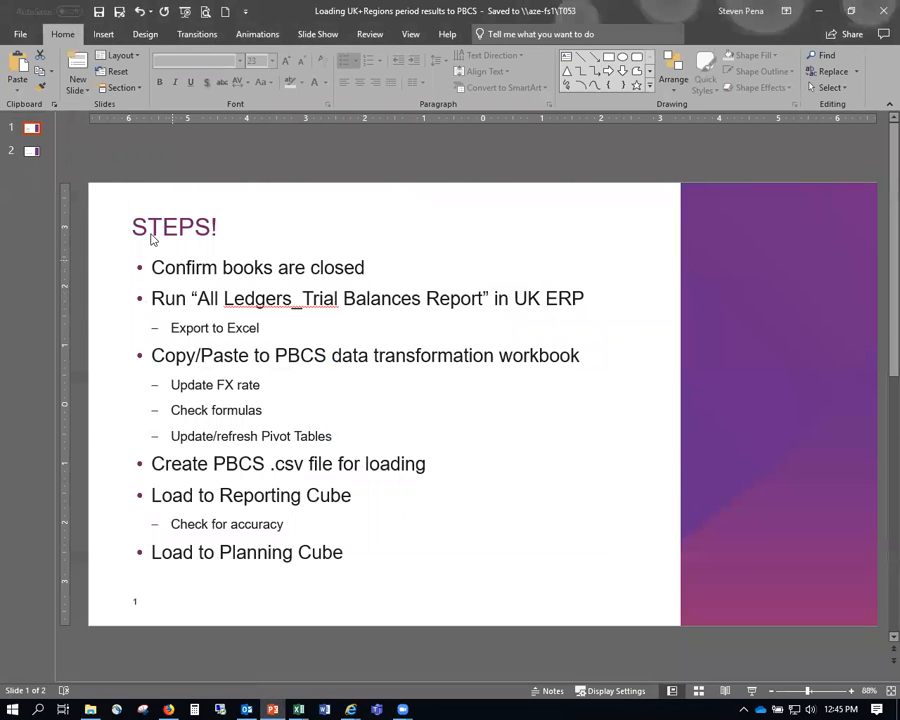
pyautogui.click(30, 151)
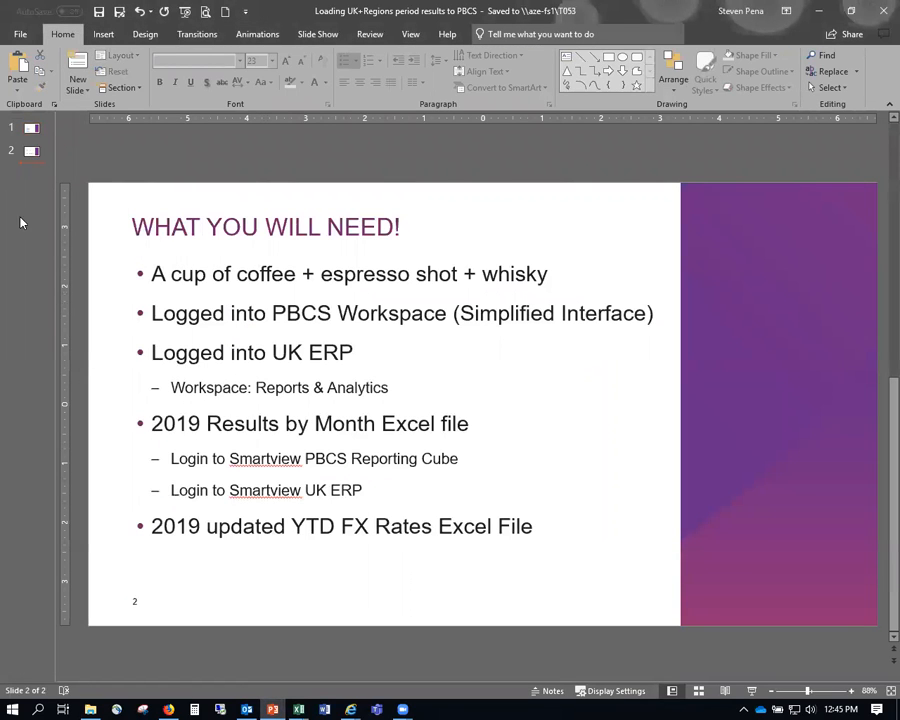
pyautogui.click(560, 528)
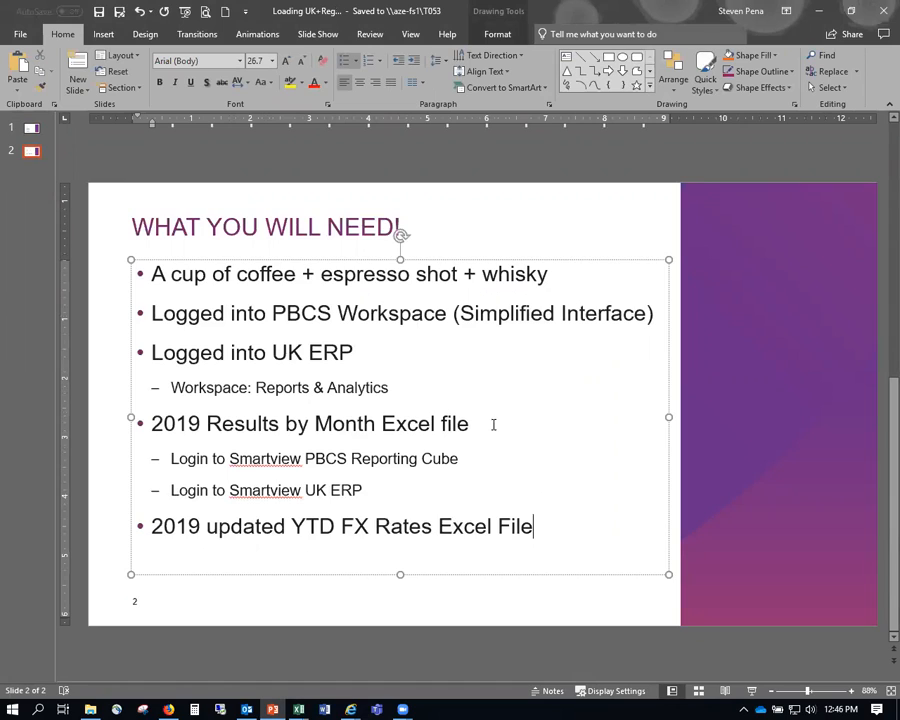
pyautogui.press('Return')
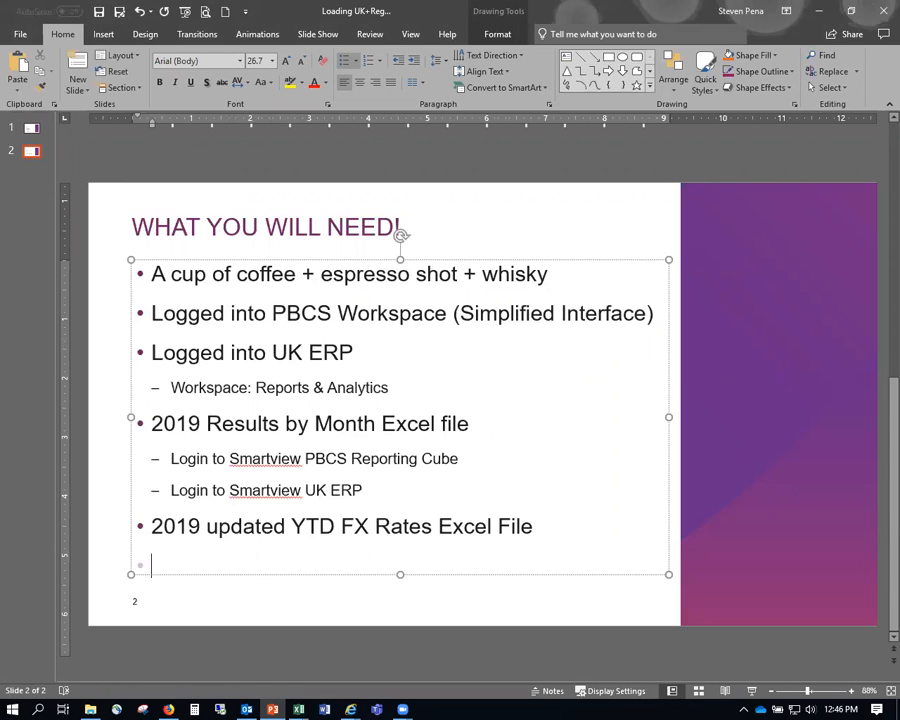
pyautogui.write('UK+Regions Trial N')
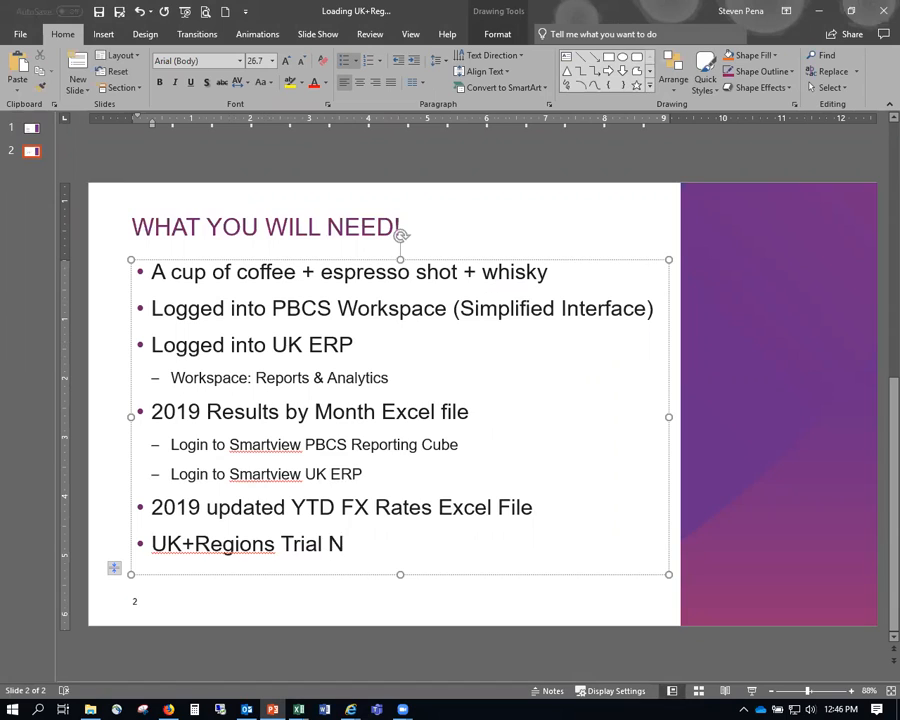
pyautogui.press('BackSpace')
pyautogui.write('Balance ')
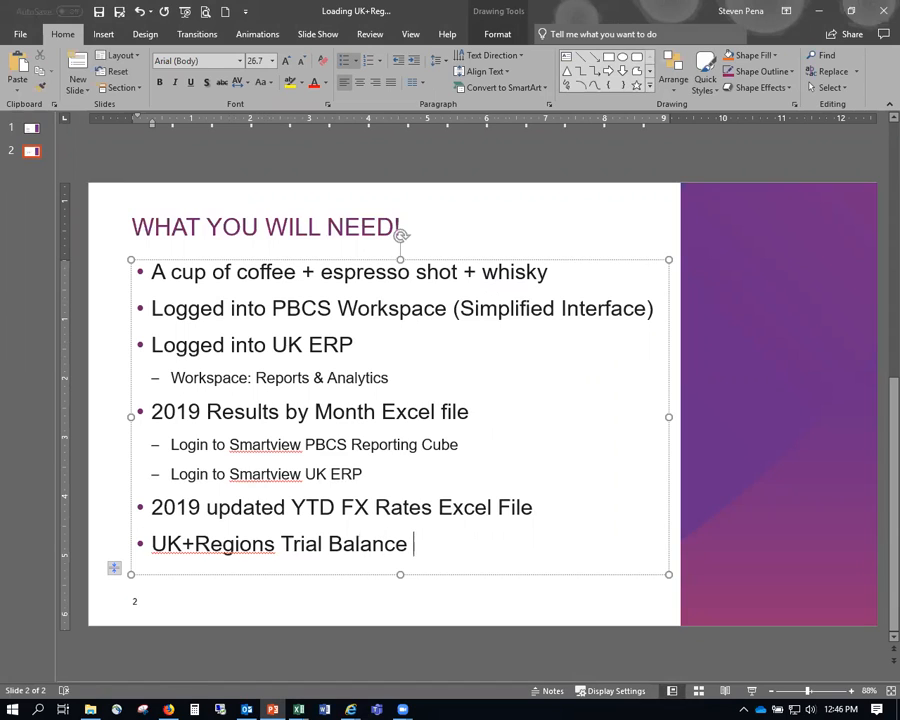
pyautogui.write('Converter file')
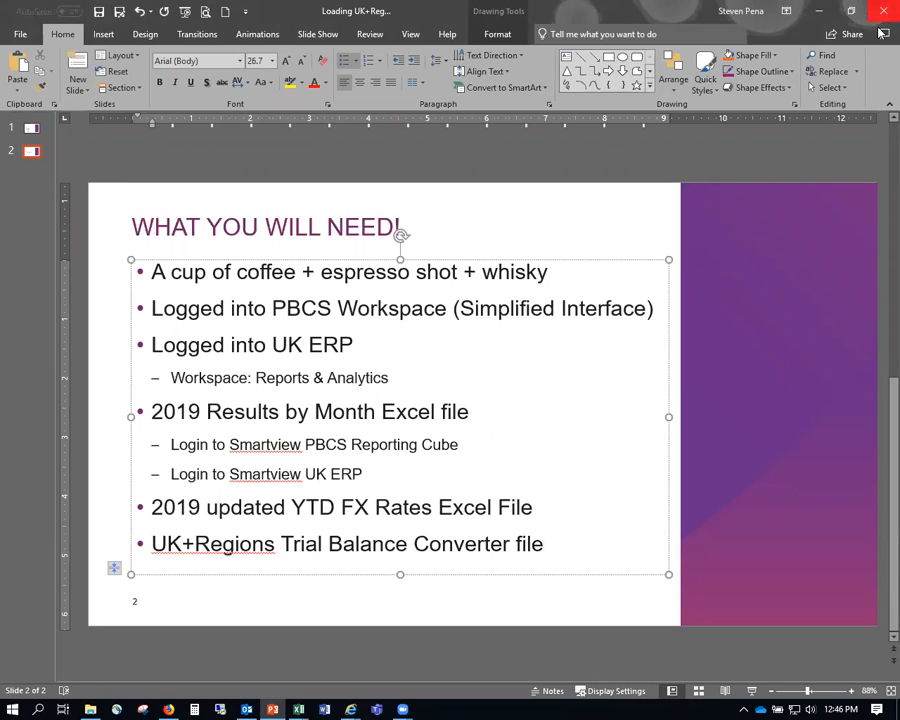
# Return to the browser's export page, open the exported General Ledger Balances Report in Excel and enable editing.
pyautogui.moveTo(298, 708)
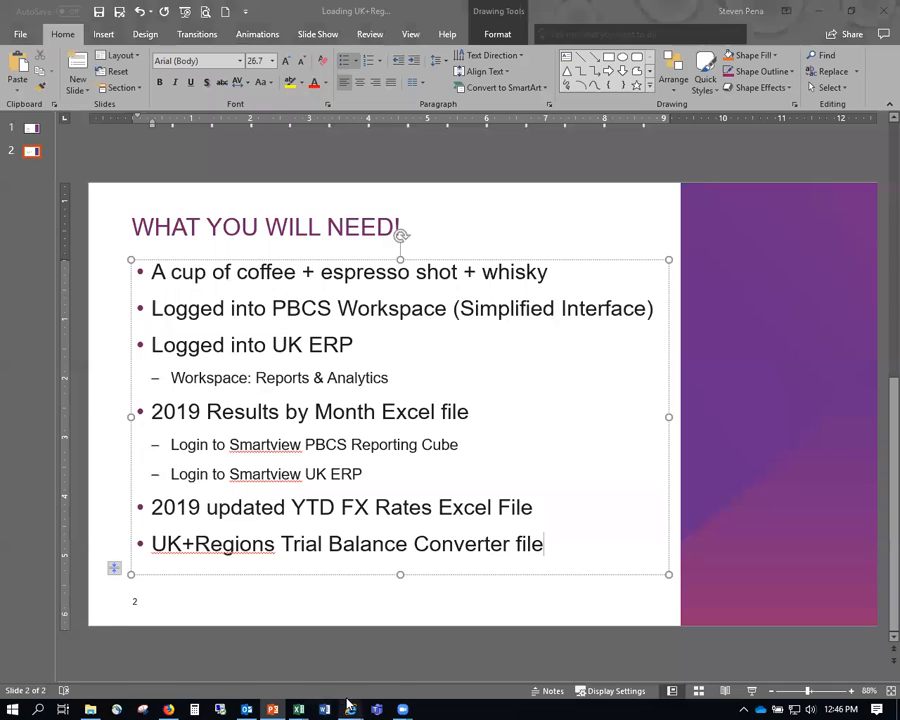
pyautogui.moveTo(350, 706)
pyautogui.click(492, 630)
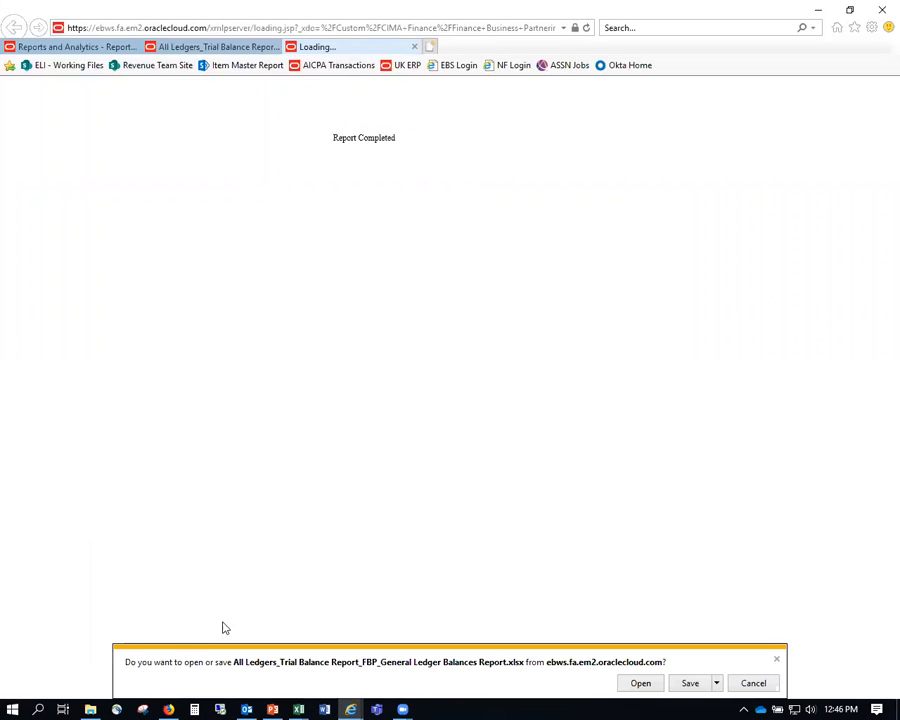
pyautogui.click(640, 684)
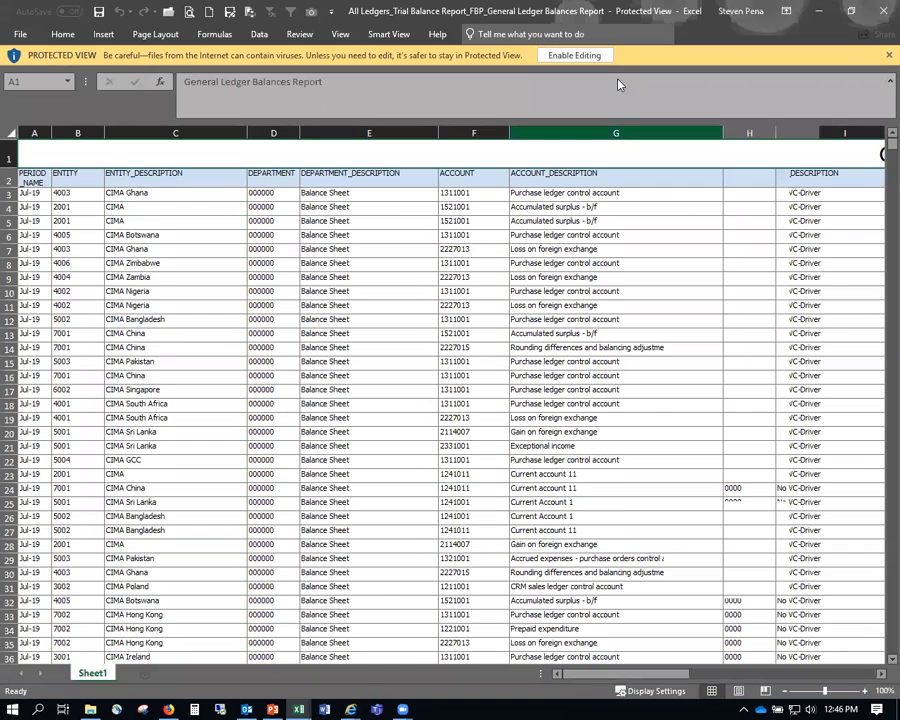
pyautogui.click(594, 56)
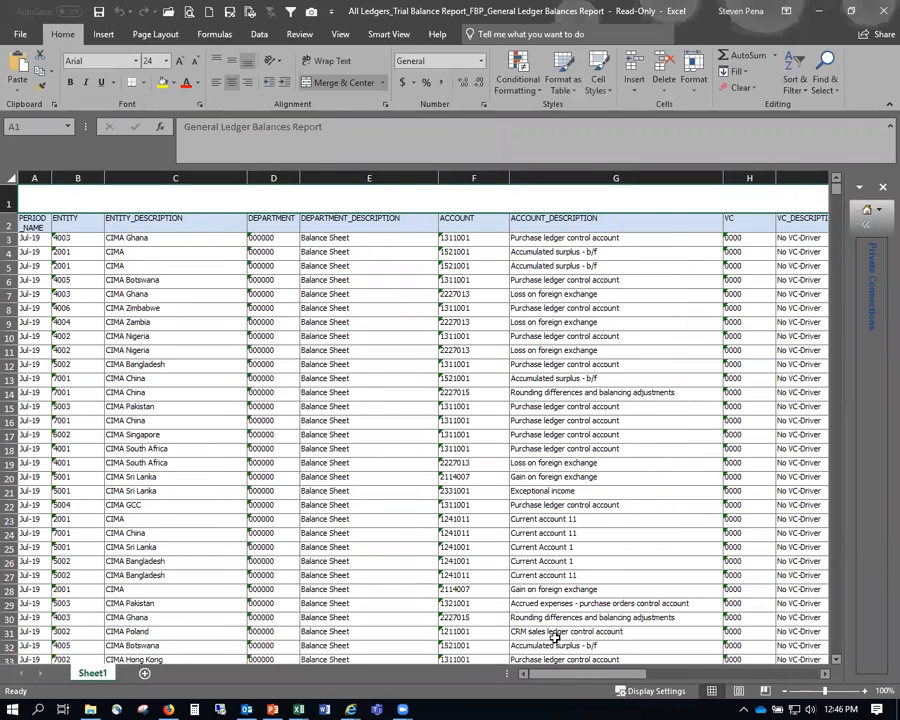
# Turn on filters for the header row from PERIOD_NAME to END_BALANCE and check the ACCOUNT filter, leaving all accounts included.
pyautogui.click(460, 226)
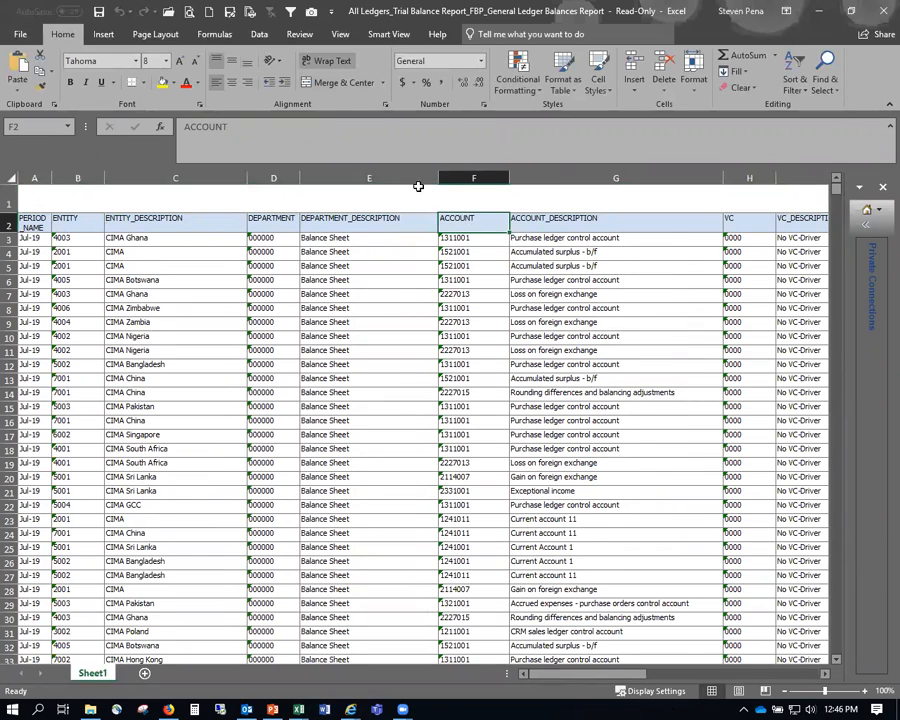
pyautogui.click(35, 222)
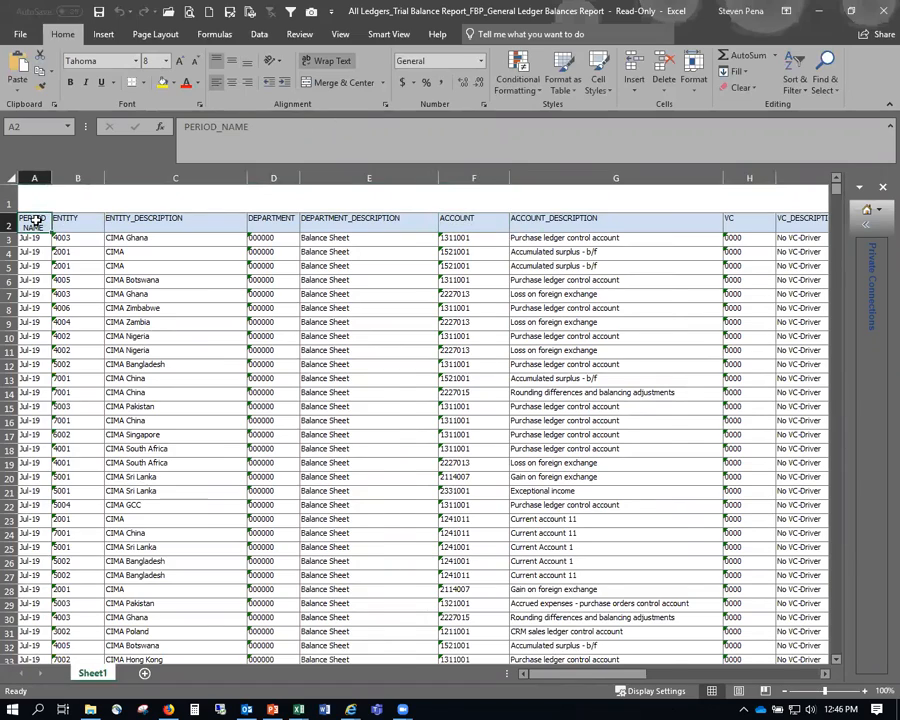
pyautogui.hotkey('ctrl', 'shift', 'Right')
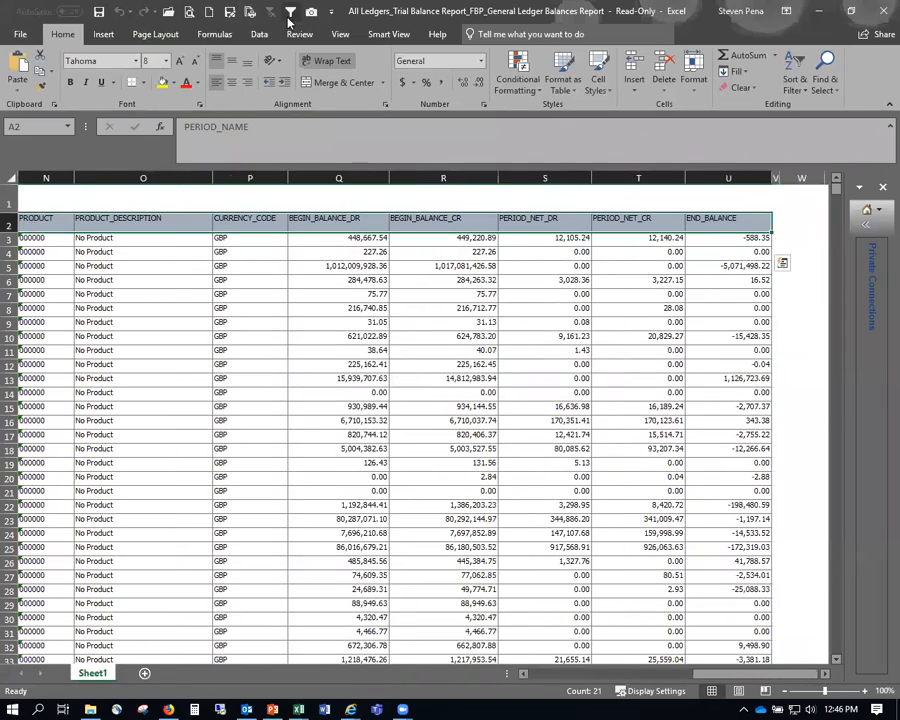
pyautogui.click(289, 14)
pyautogui.click(444, 281)
pyautogui.click(502, 226)
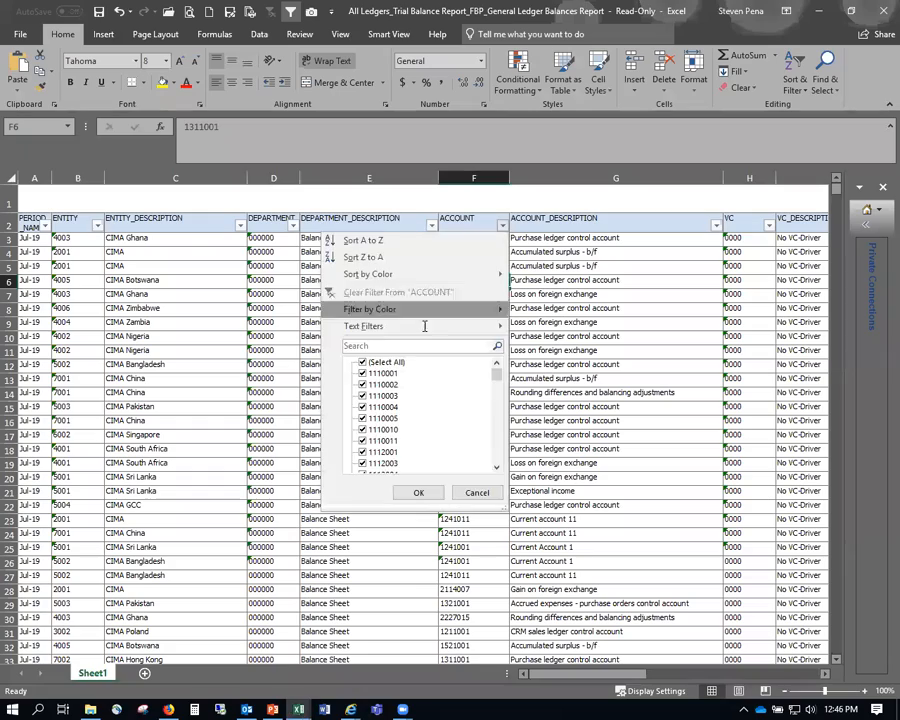
pyautogui.click(419, 492)
# Widen the narrow empty column V beside END_BALANCE and select its header cell V2.
pyautogui.moveTo(604, 678); pyautogui.dragTo(779, 678)
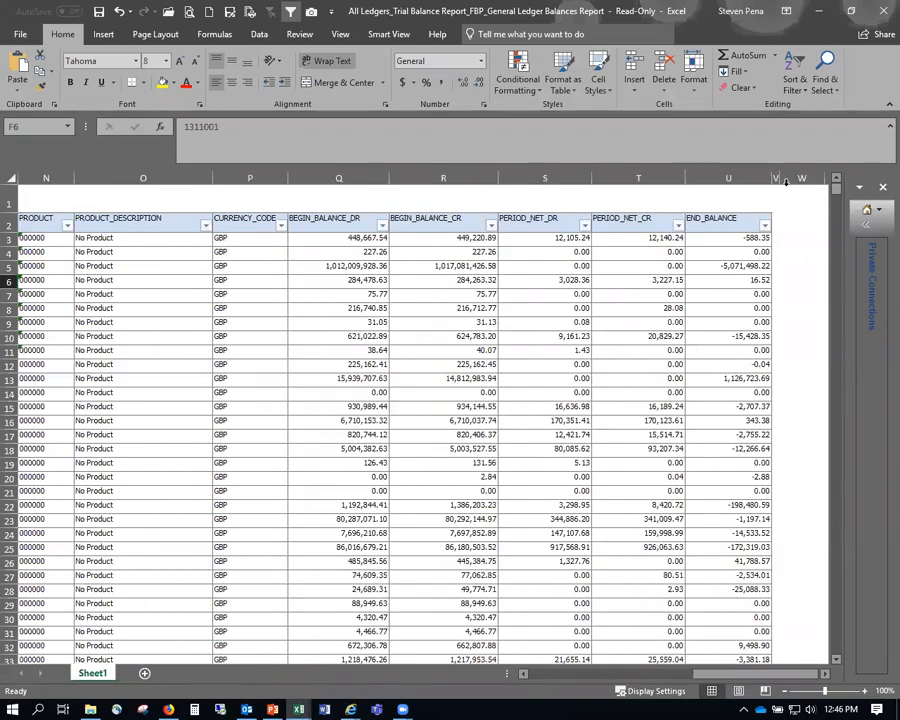
pyautogui.click(826, 675)
pyautogui.click(826, 675)
pyautogui.click(826, 675)
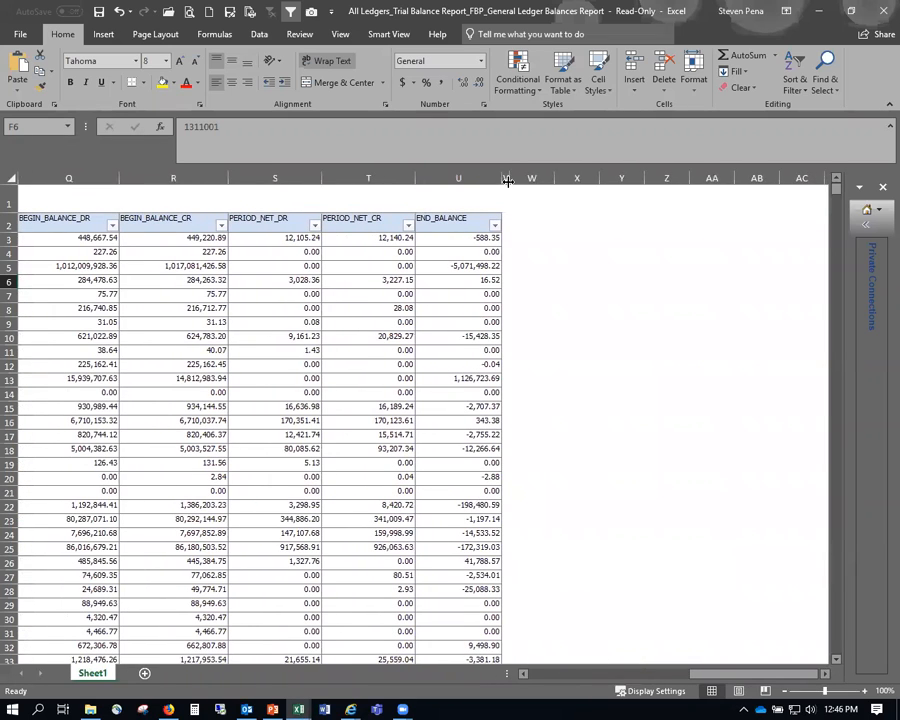
pyautogui.moveTo(508, 179); pyautogui.dragTo(576, 182)
pyautogui.click(532, 222)
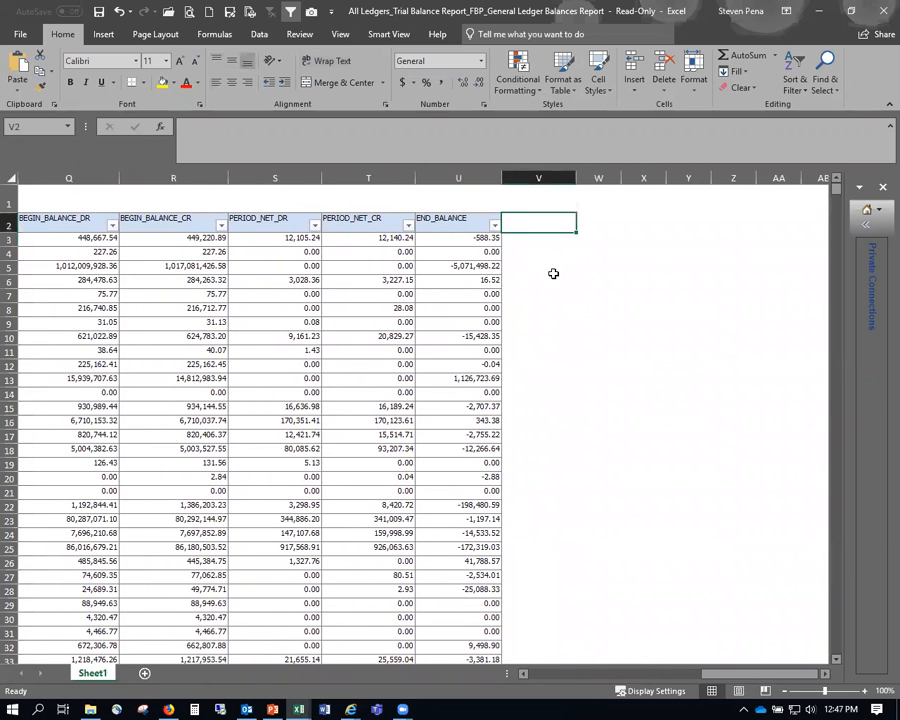
# Add the column headers "FNAN STMT" in V2 and "ZERO CHECK" in W2.
pyautogui.write('FNANA')
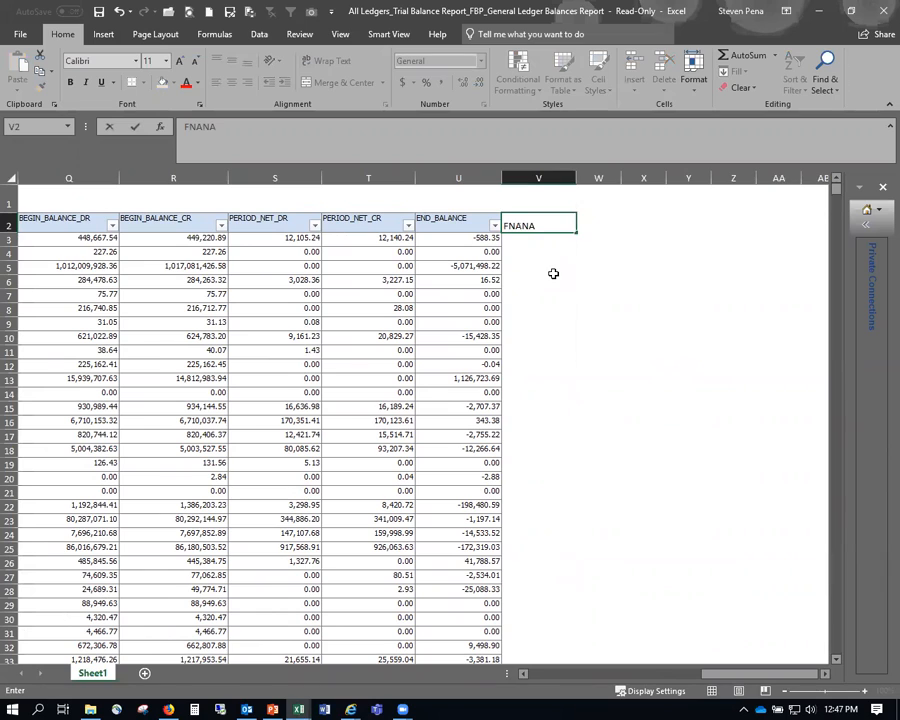
pyautogui.press('BackSpace')
pyautogui.write(' STMT')
pyautogui.press('Tab')
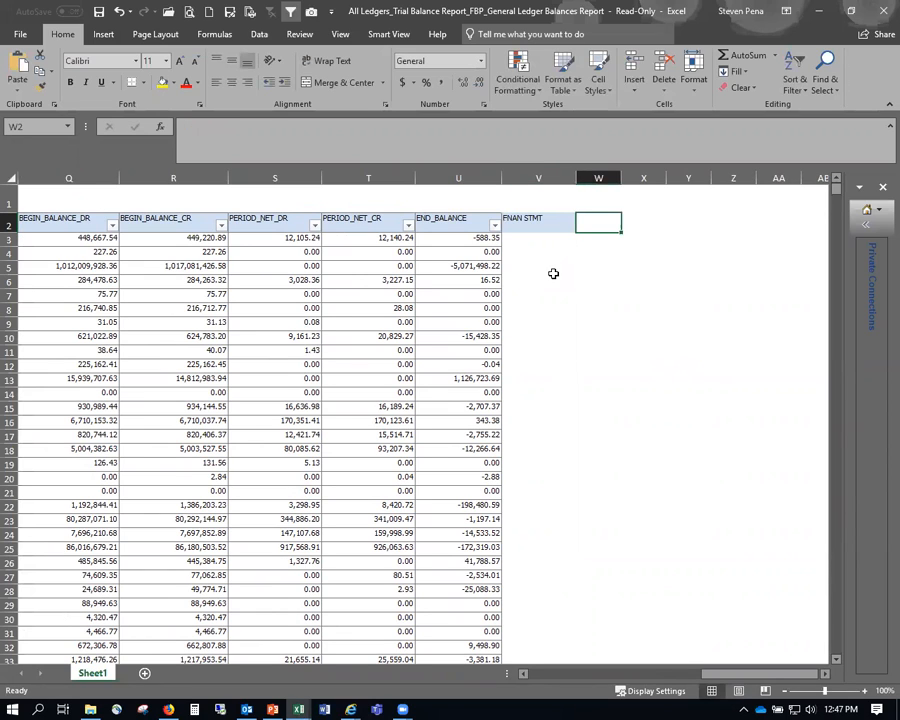
pyautogui.write('ZERO CHECK')
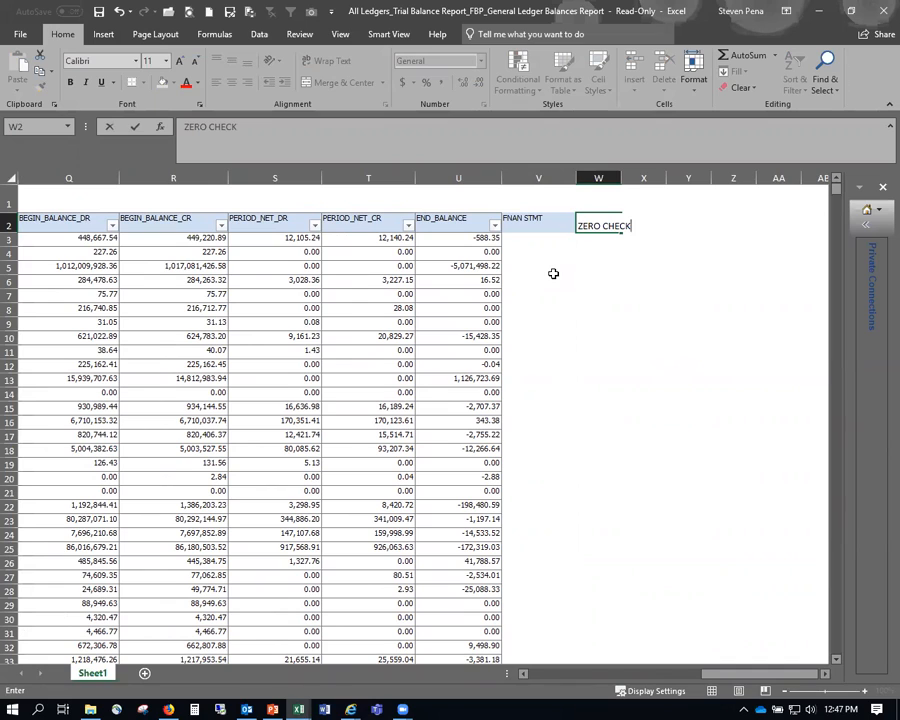
pyautogui.press('Return')
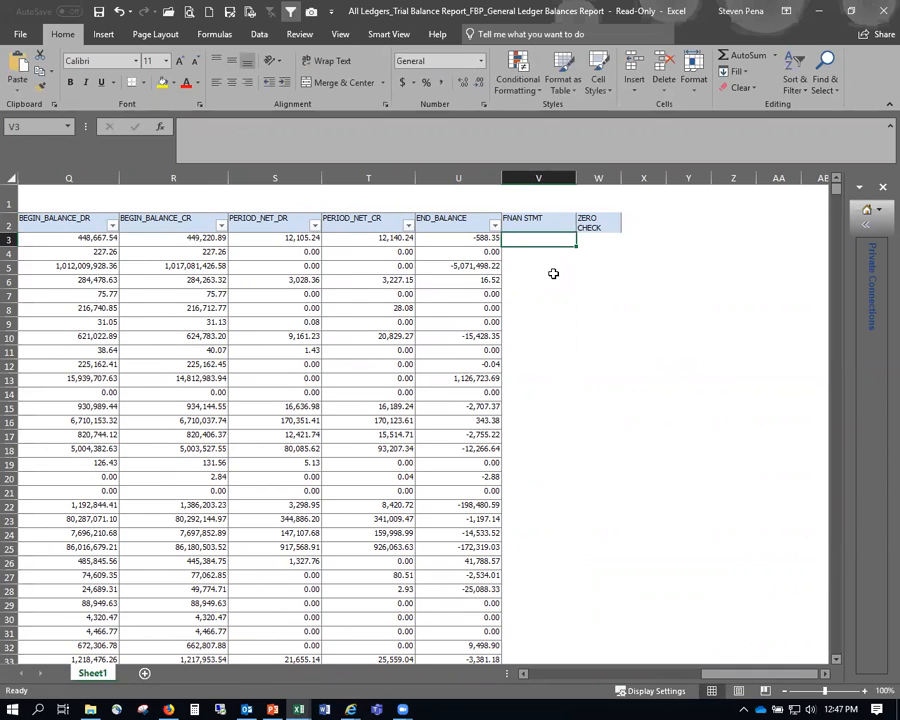
# Enter the formula =IF(LEFT(F3,1)="1","BS","P&L") in V3 to classify the first record by its account number.
pyautogui.write('=IF(')
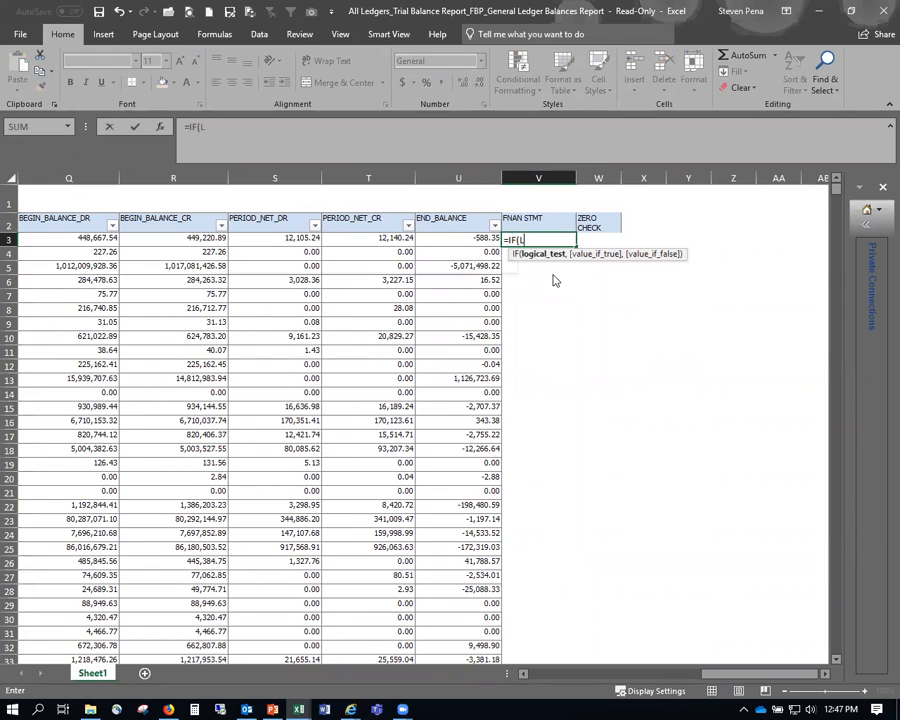
pyautogui.write('LEFT(')
pyautogui.press('Left')
pyautogui.hotkey('ctrl', 'Left')
pyautogui.press('Right')
pyautogui.press('Right')
pyautogui.press('Right')
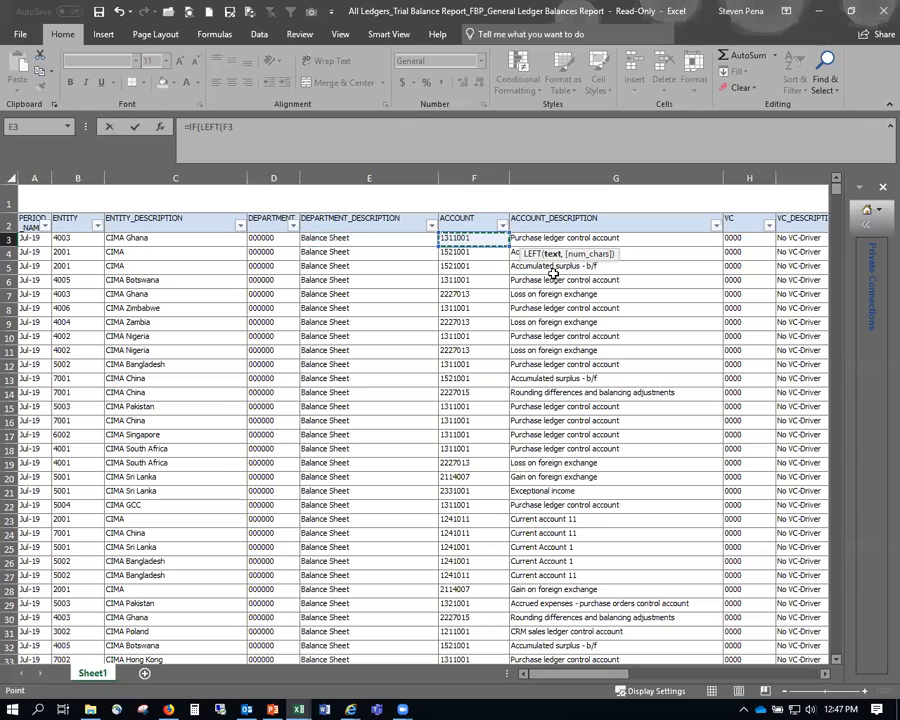
pyautogui.write(',')
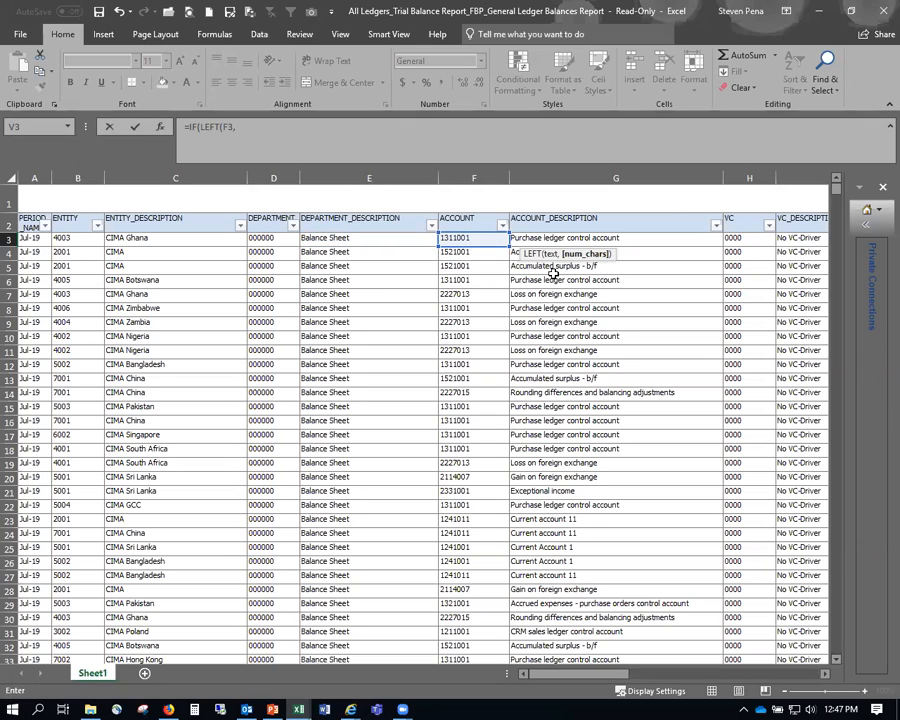
pyautogui.write('1)')
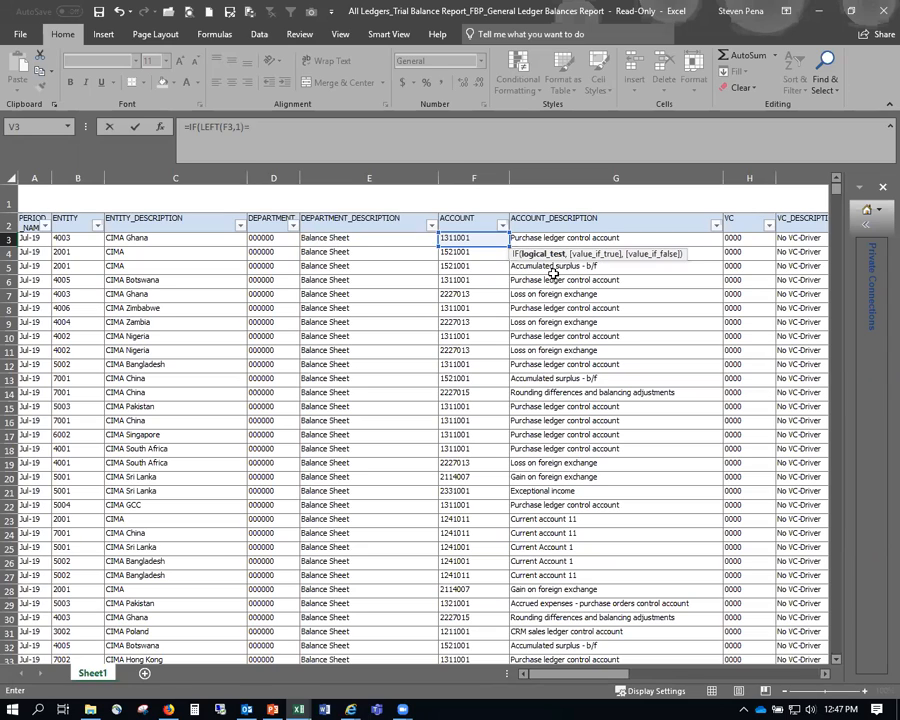
pyautogui.write('="1","BS')
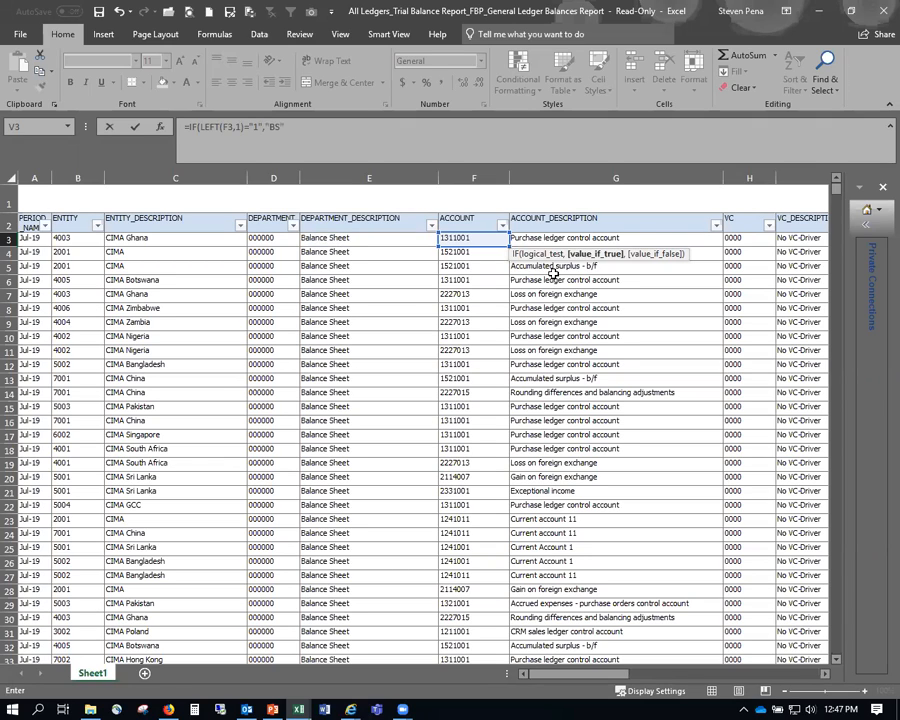
pyautogui.write('","P')
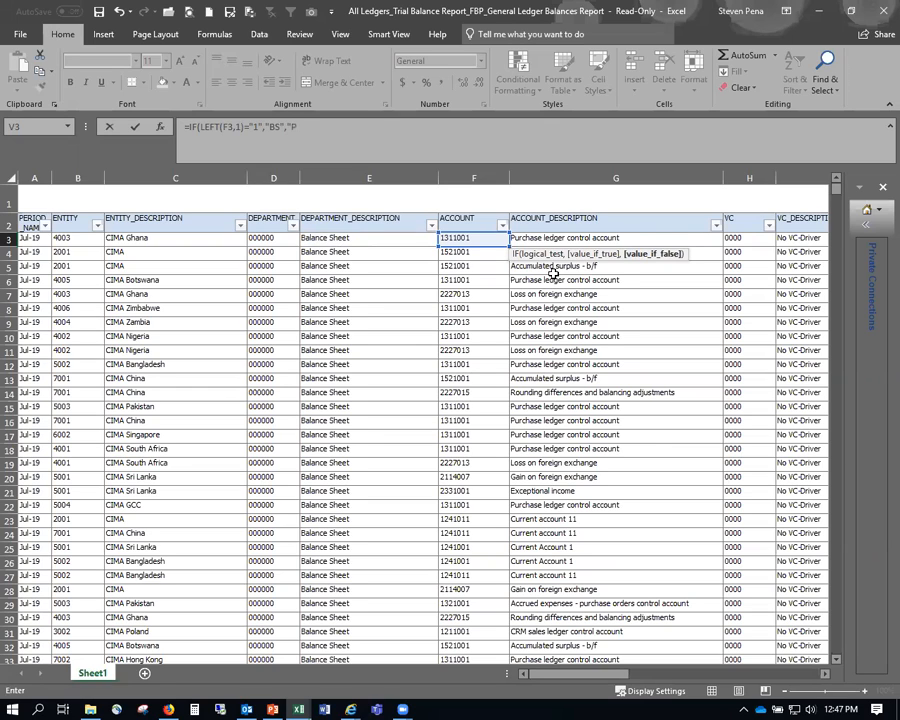
pyautogui.write('&L")')
pyautogui.press('Tab')
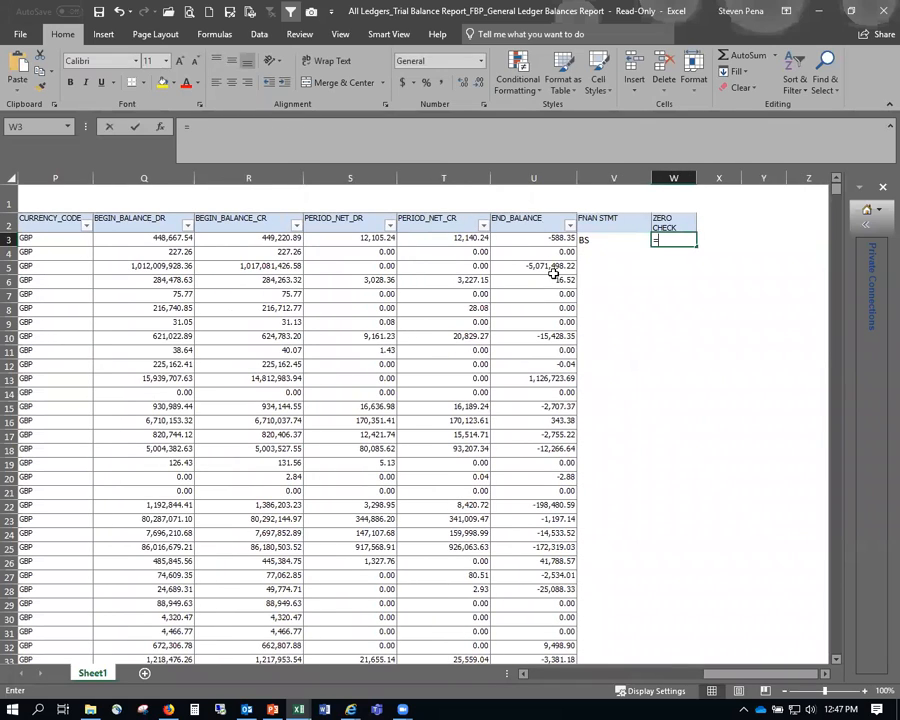
# Enter the formula =S3-T3 in W3 to subtract PERIOD_NET_CR from PERIOD_NET_DR.
pyautogui.write('=')
pyautogui.press('Left')
pyautogui.press('Left')
pyautogui.press('Left')
pyautogui.press('Left')
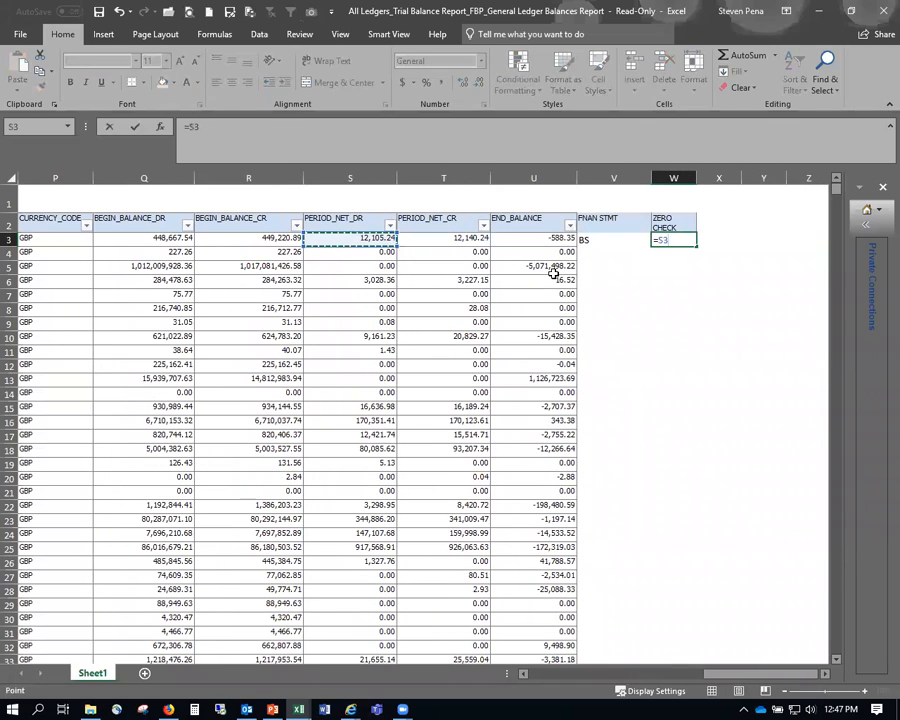
pyautogui.write('-')
pyautogui.press('Left')
pyautogui.press('Left')
pyautogui.press('Left')
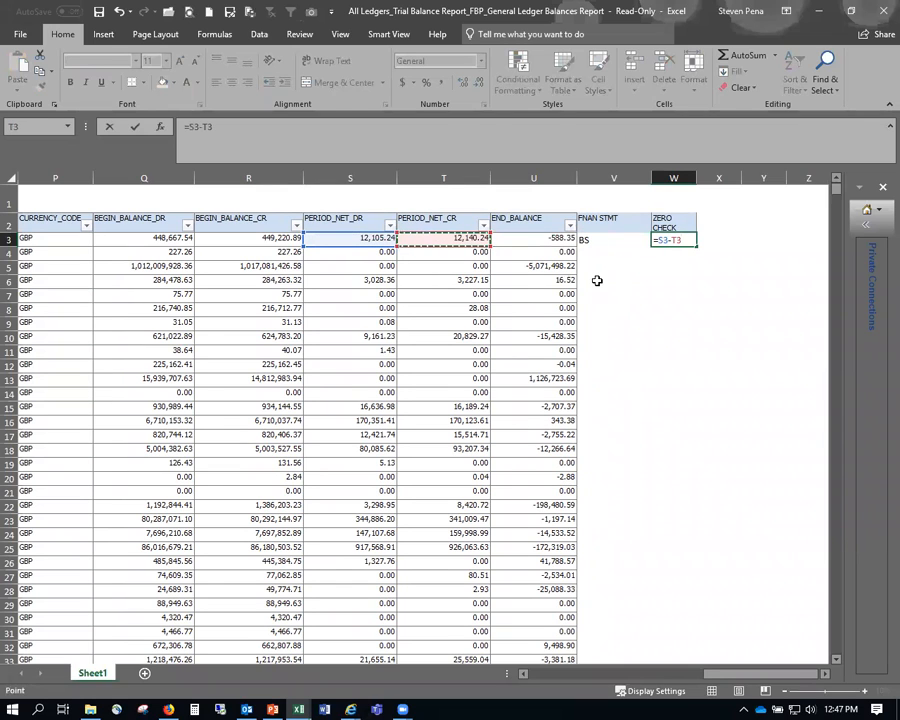
pyautogui.press('Return')
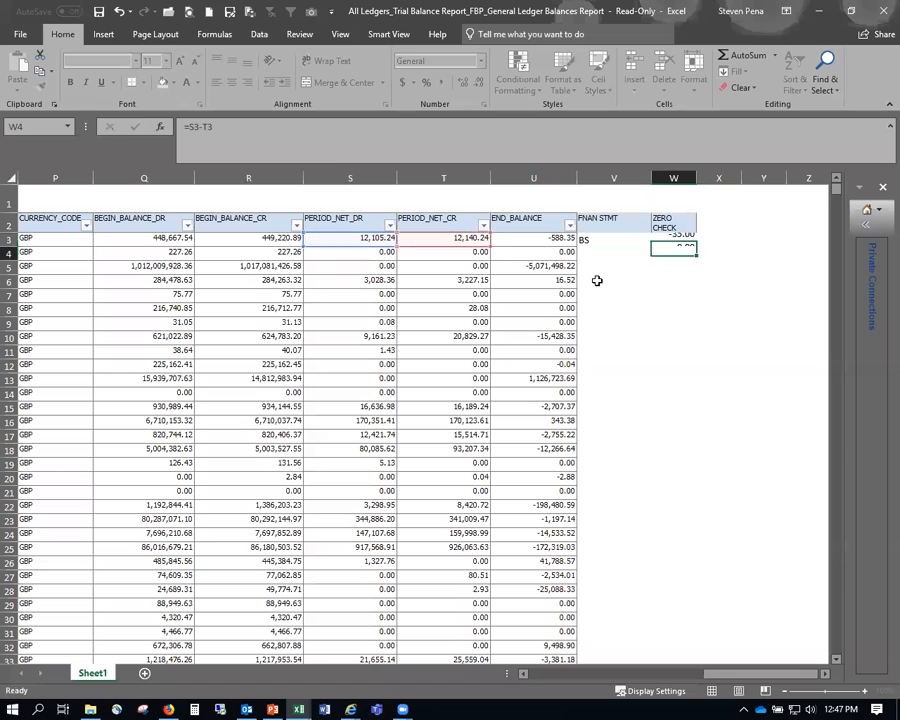
# Copy the V3:W3 formulas down through row 29260, the last record above the totals, and fit the ZERO CHECK column's width.
pyautogui.press('Up')
pyautogui.press('Left')
pyautogui.hotkey('shift', 'Right')
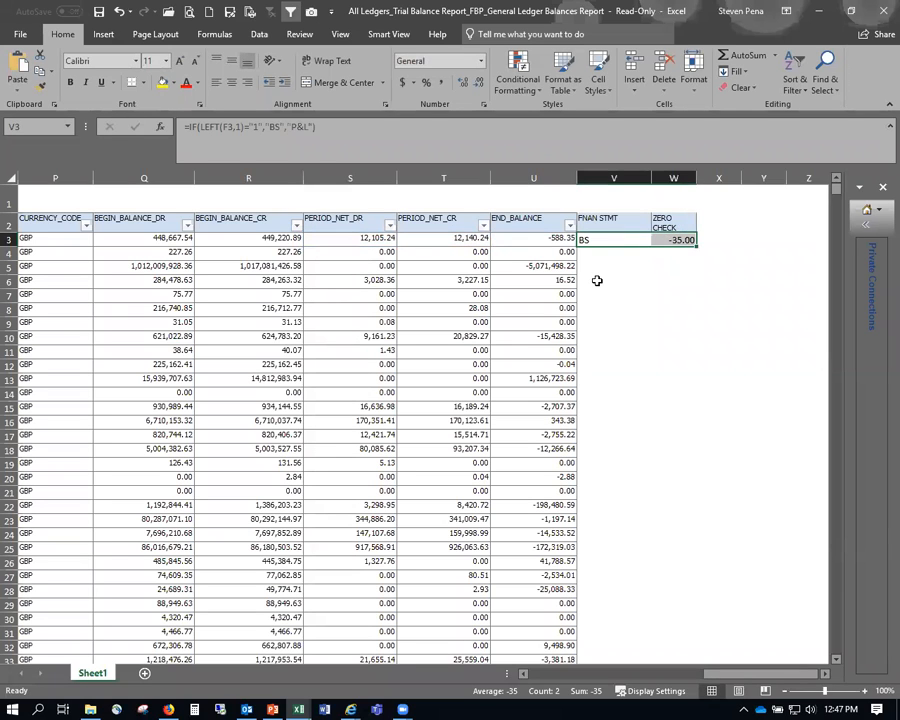
pyautogui.hotkey('ctrl', 'c')
pyautogui.press('Left')
pyautogui.hotkey('ctrl', 'Down')
pyautogui.press('Up')
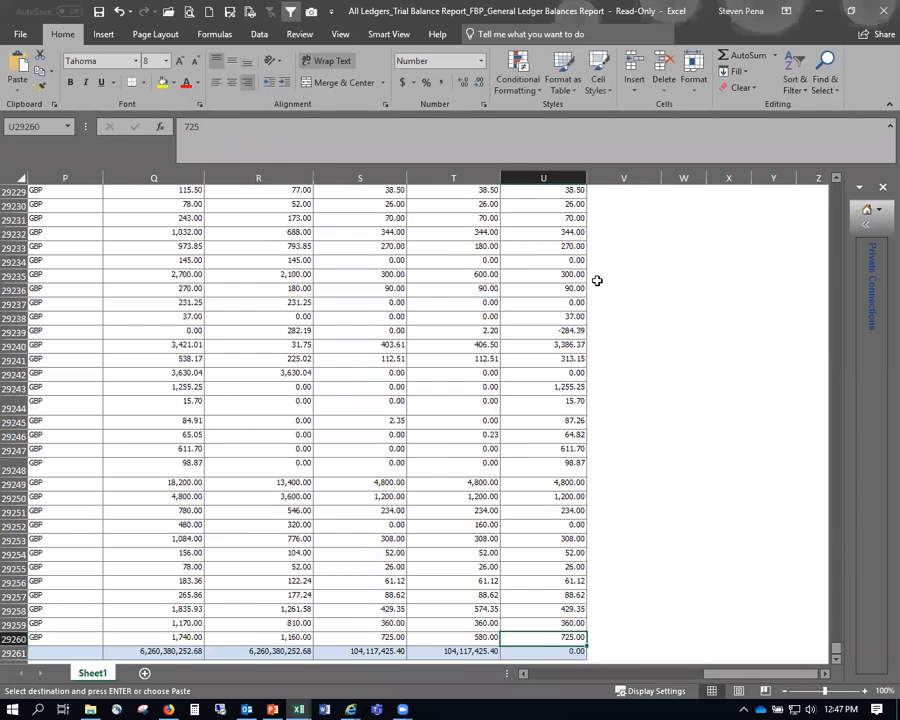
pyautogui.press('Right')
pyautogui.hotkey('shift', 'Right')
pyautogui.hotkey('ctrl', 'shift', 'Up')
pyautogui.hotkey('shift', 'Down')
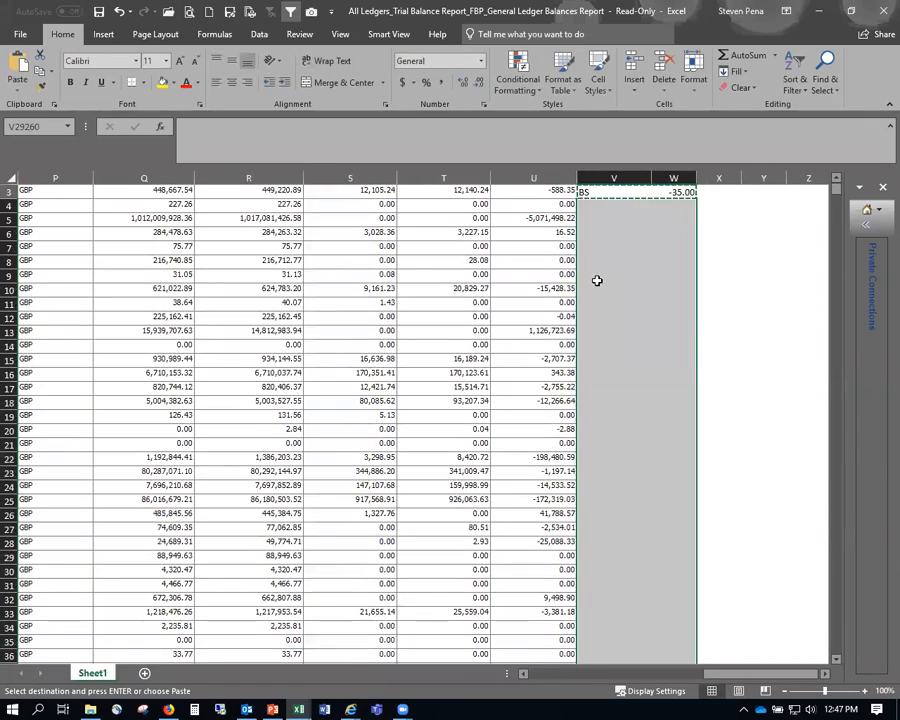
pyautogui.press('Return')
pyautogui.hotkey('ctrl', 'Up')
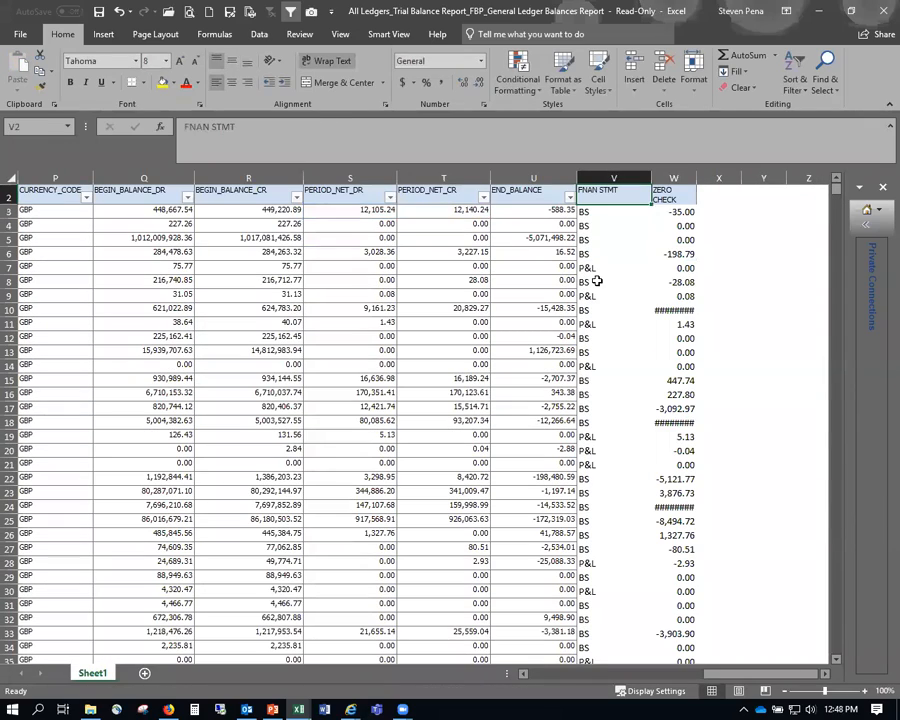
pyautogui.doubleClick(701, 178)
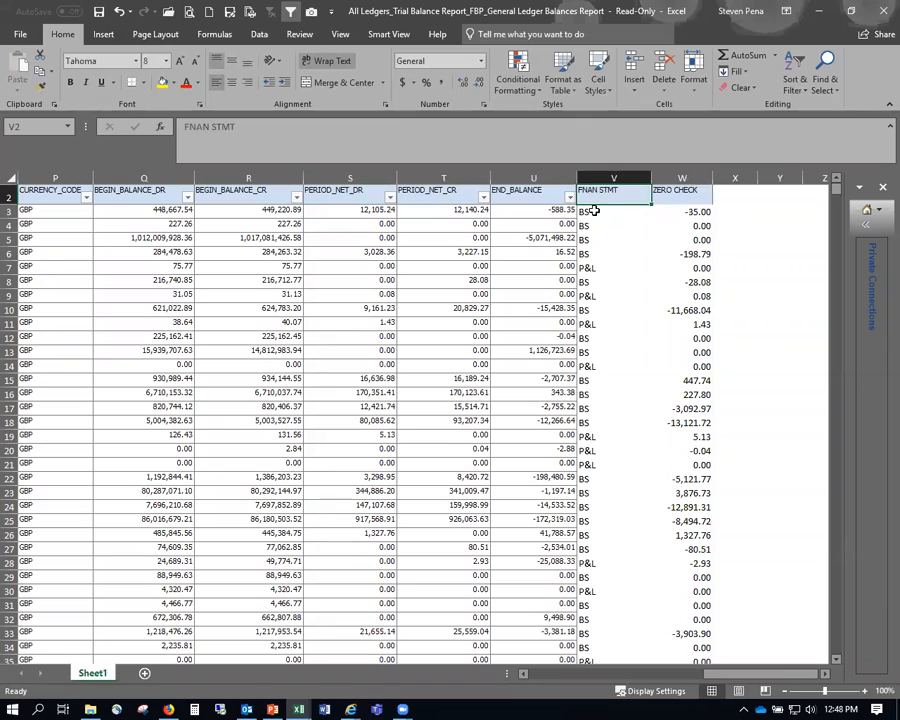
# Reapply the header row filters so they span PERIOD_NAME through ZERO CHECK, including the two new columns.
pyautogui.press('Left')
pyautogui.click(291, 12)
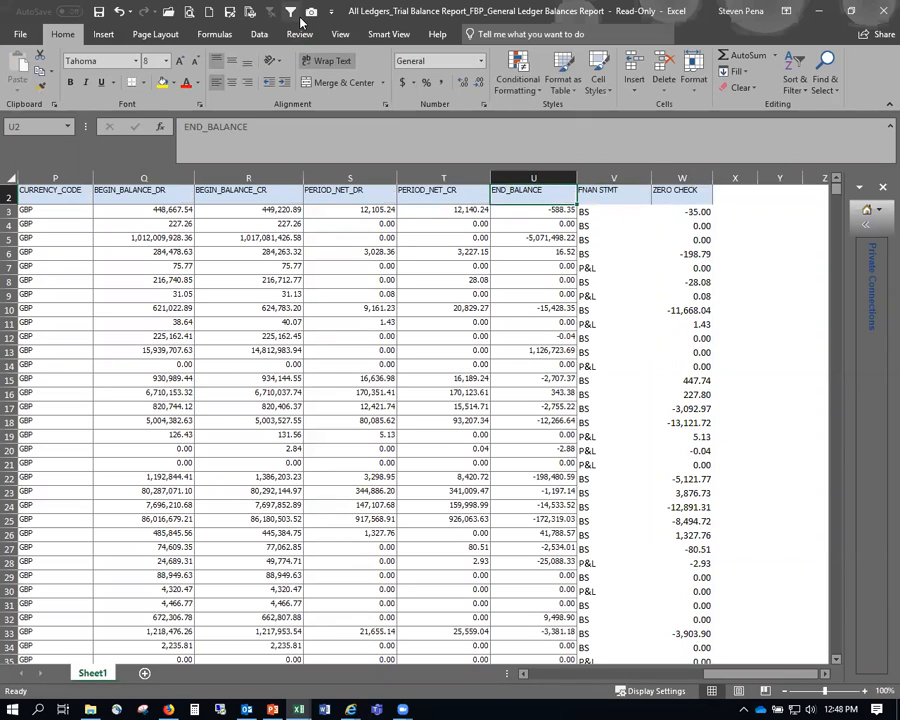
pyautogui.hotkey('ctrl', 'Left')
pyautogui.hotkey('ctrl', 'shift', 'Right')
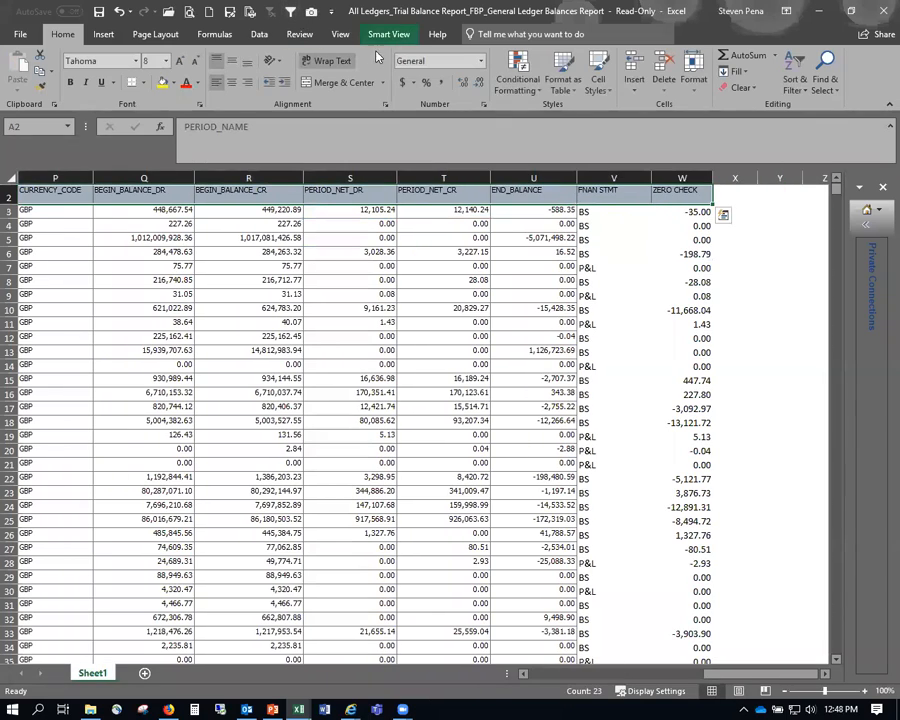
pyautogui.click(291, 12)
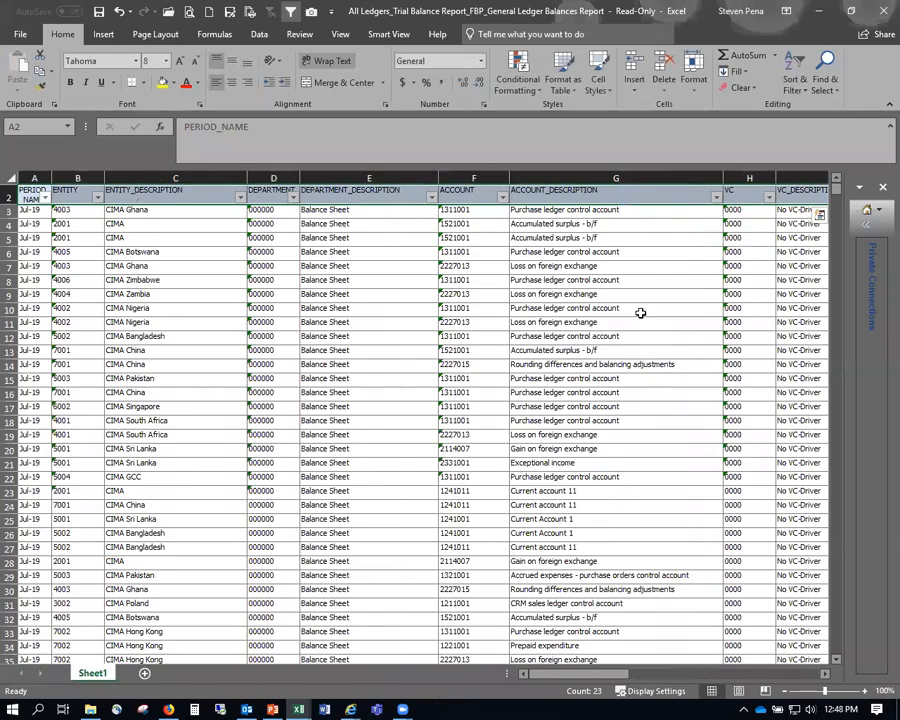
# Filter the FNAN STMT column to show only the BS records.
pyautogui.hotkey('ctrl', 'Right')
pyautogui.click(644, 197)
pyautogui.click(505, 334)
pyautogui.click(505, 345)
pyautogui.click(560, 464)
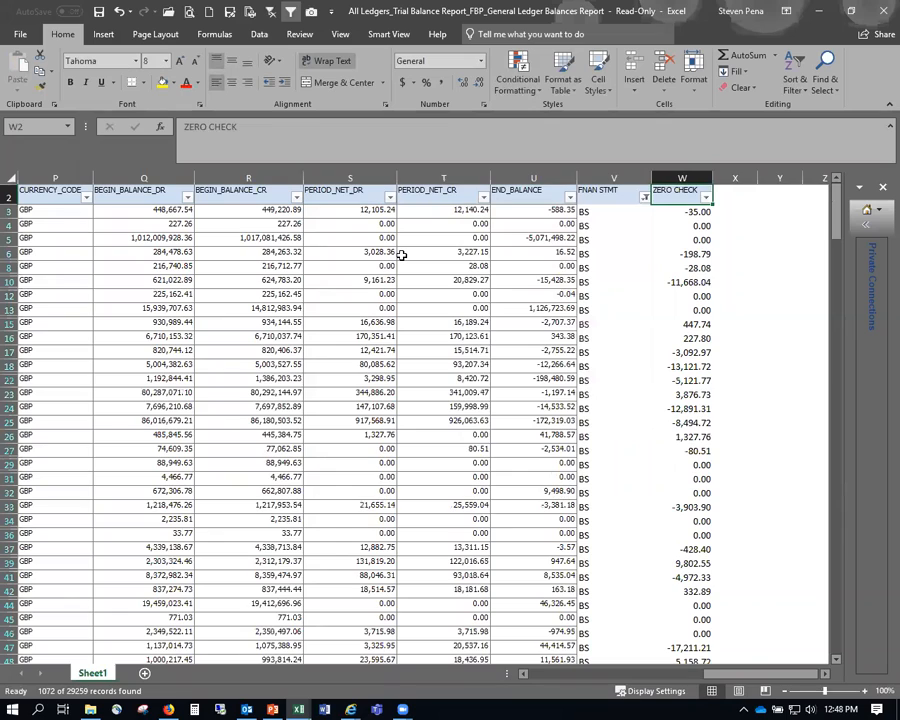
# Examine the ACCOUNT filter list to check which account numbers the filtered balance sheet records use.
pyautogui.hotkey('ctrl', 'Left')
pyautogui.click(502, 197)
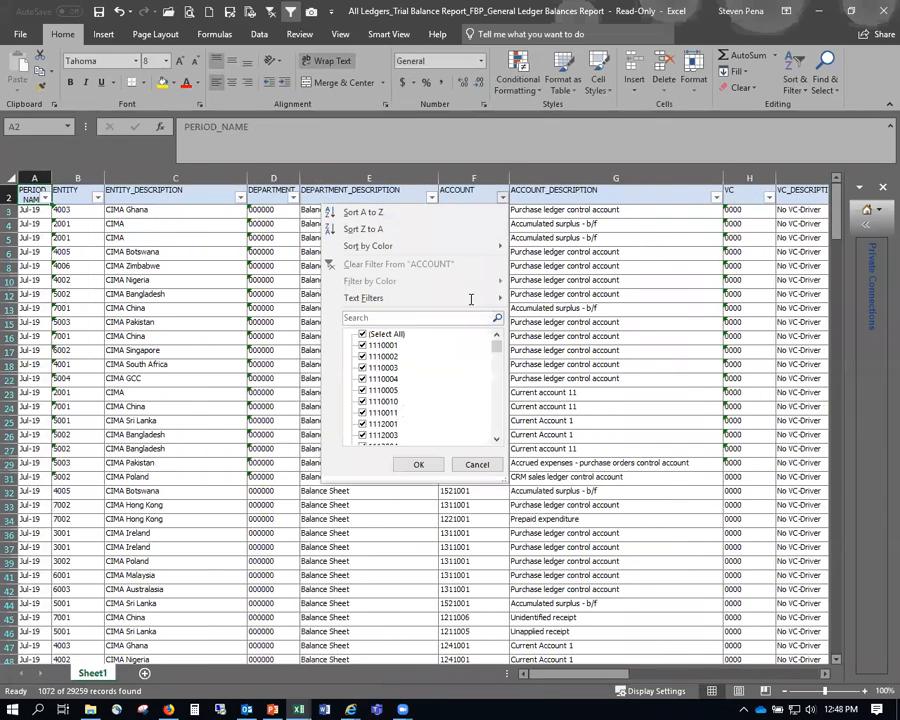
pyautogui.moveTo(499, 354)
pyautogui.mouseDown()
pyautogui.moveTo(497, 449)
pyautogui.moveTo(500, 330)
pyautogui.mouseUp()
pyautogui.click(607, 370)
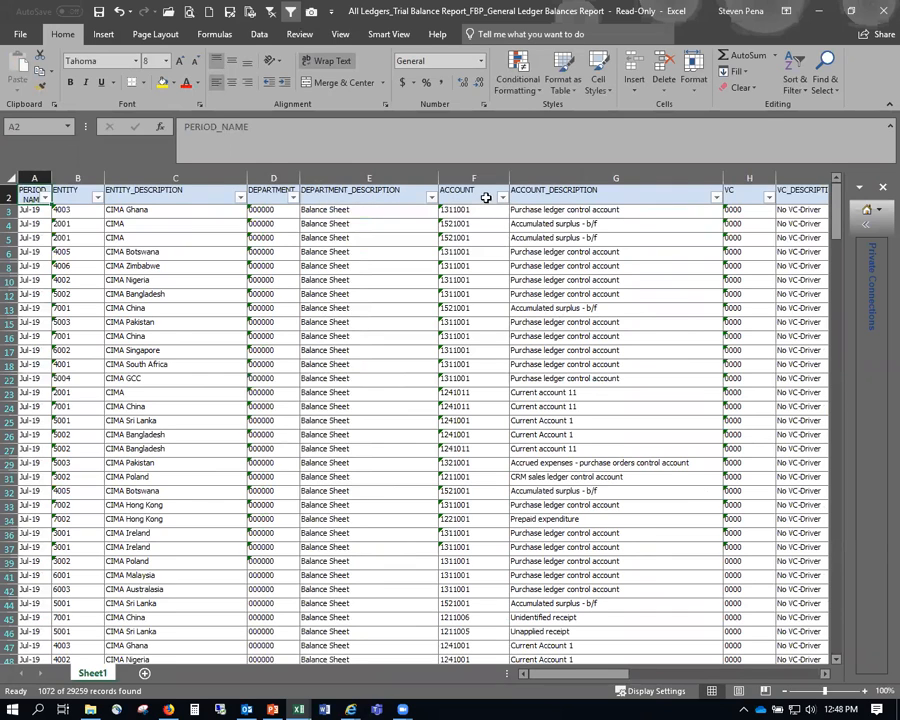
# Delete all rows of the filtered BS records and clear the FNAN STMT filter.
pyautogui.moveTo(618, 673); pyautogui.dragTo(760, 664)
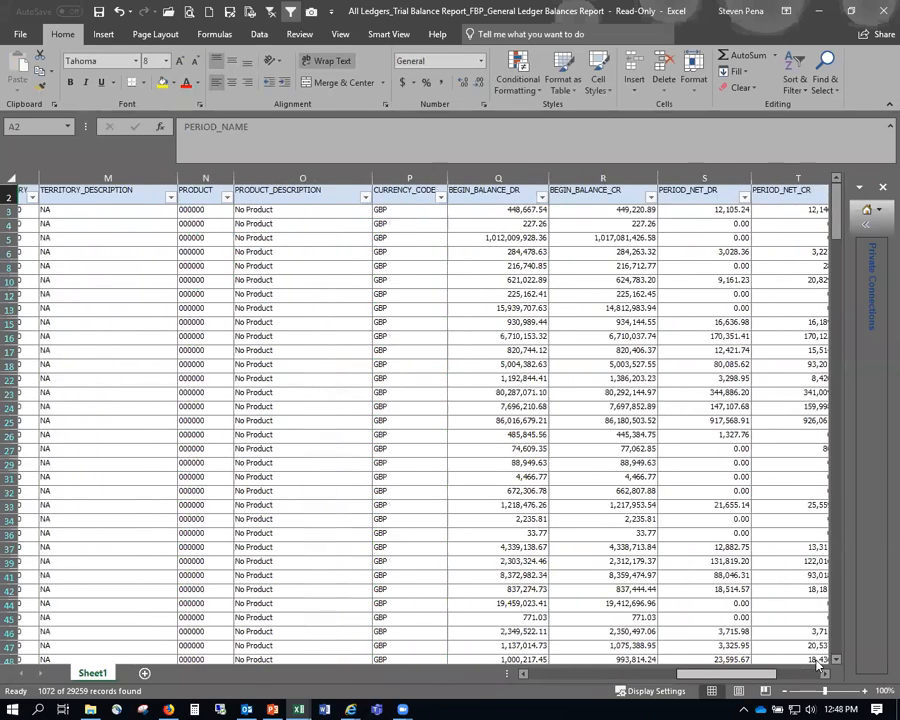
pyautogui.click(608, 213)
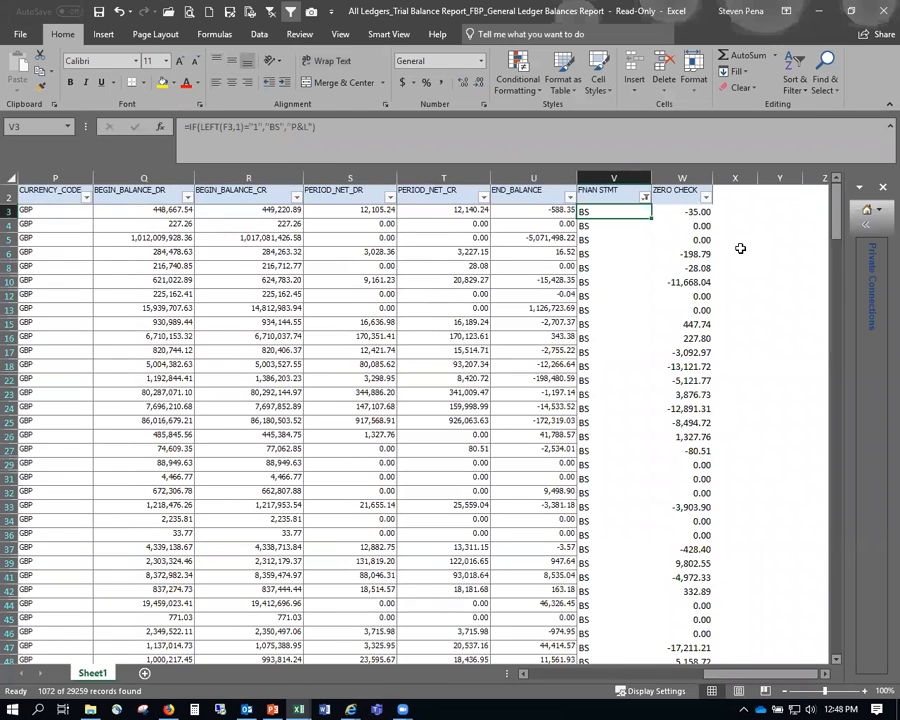
pyautogui.hotkey('ctrl', 'shift', 'Down')
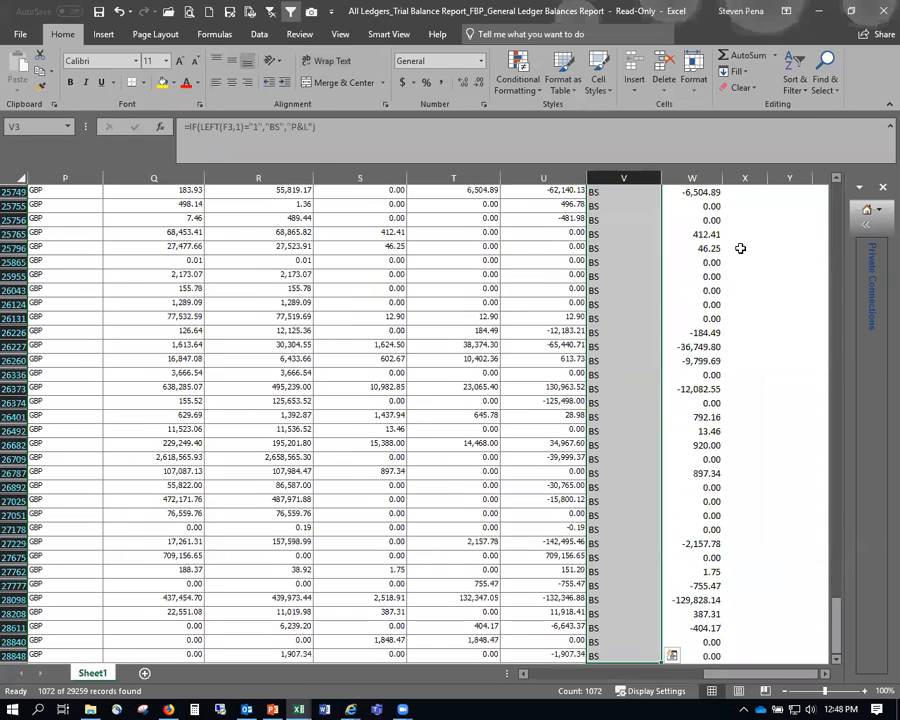
pyautogui.hotkey('ctrl', 'BackSpace')
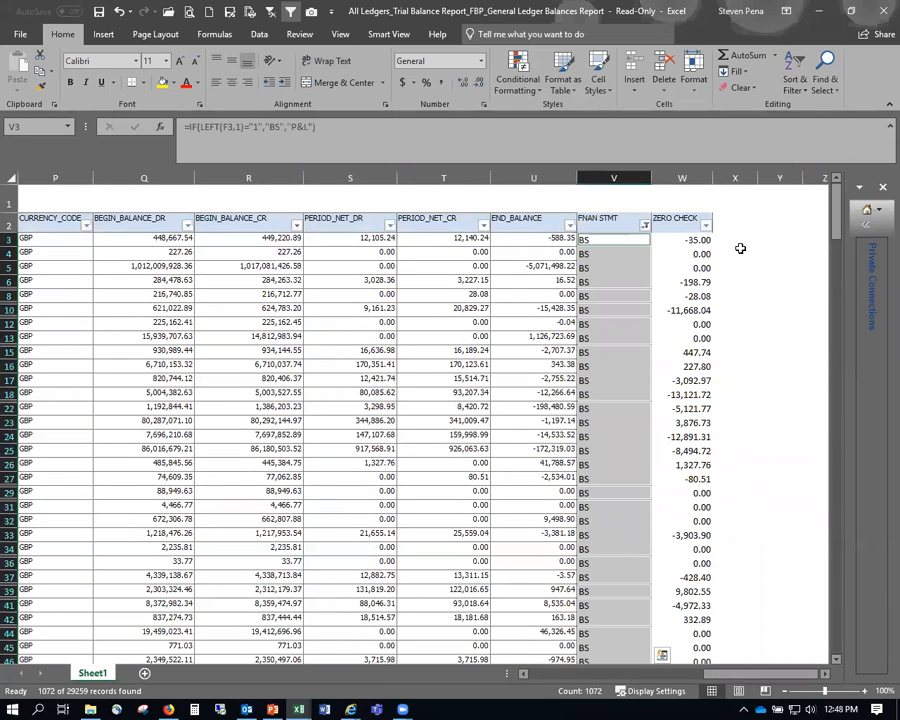
pyautogui.hotkey('ctrl', '-')
pyautogui.press('Return')
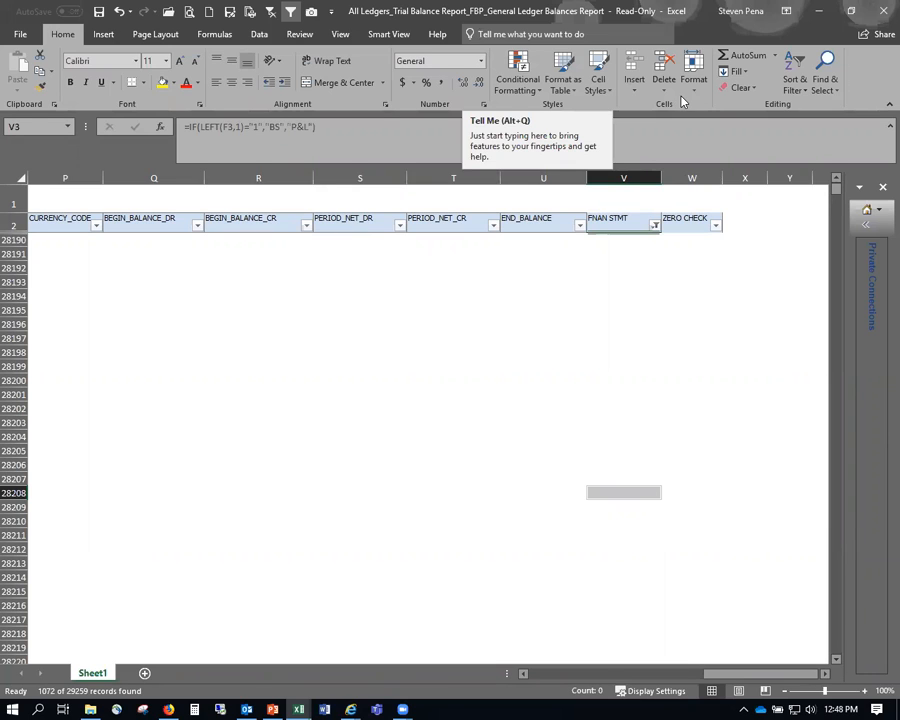
pyautogui.click(656, 224)
pyautogui.click(565, 291)
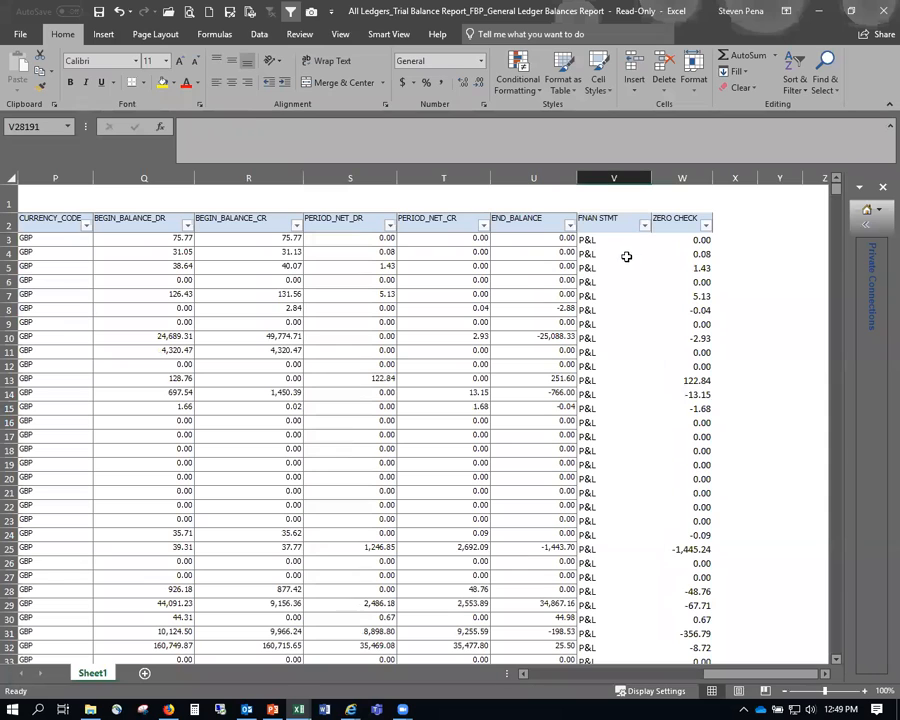
# Total the END_BALANCE column in cell U28192, below the report's total row, with a SUM over U3:U28188.
pyautogui.click(788, 692)
pyautogui.click(788, 692)
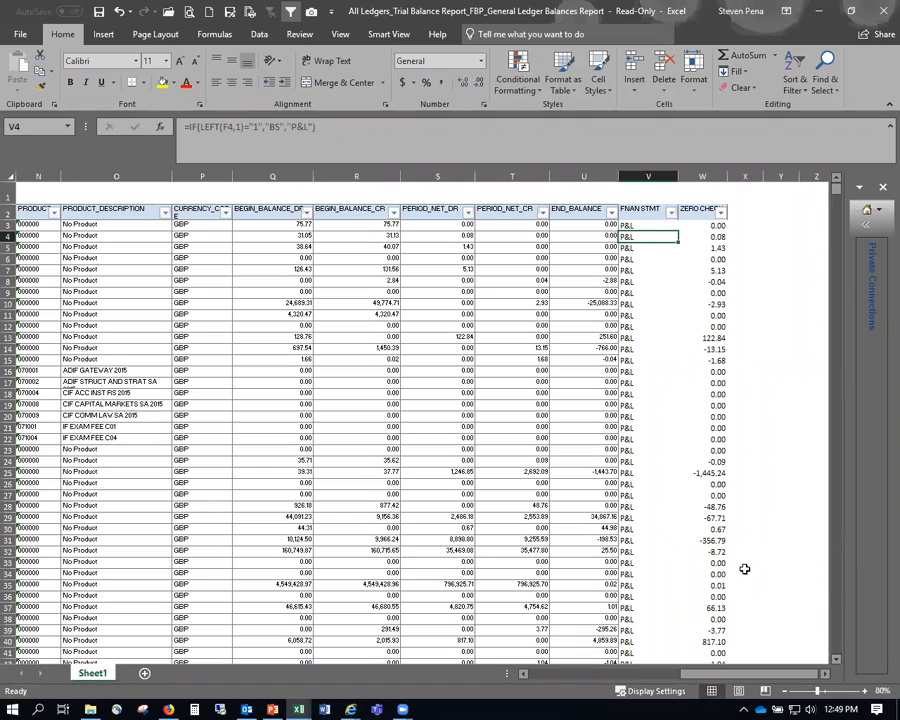
pyautogui.hotkey('ctrl', 'Down')
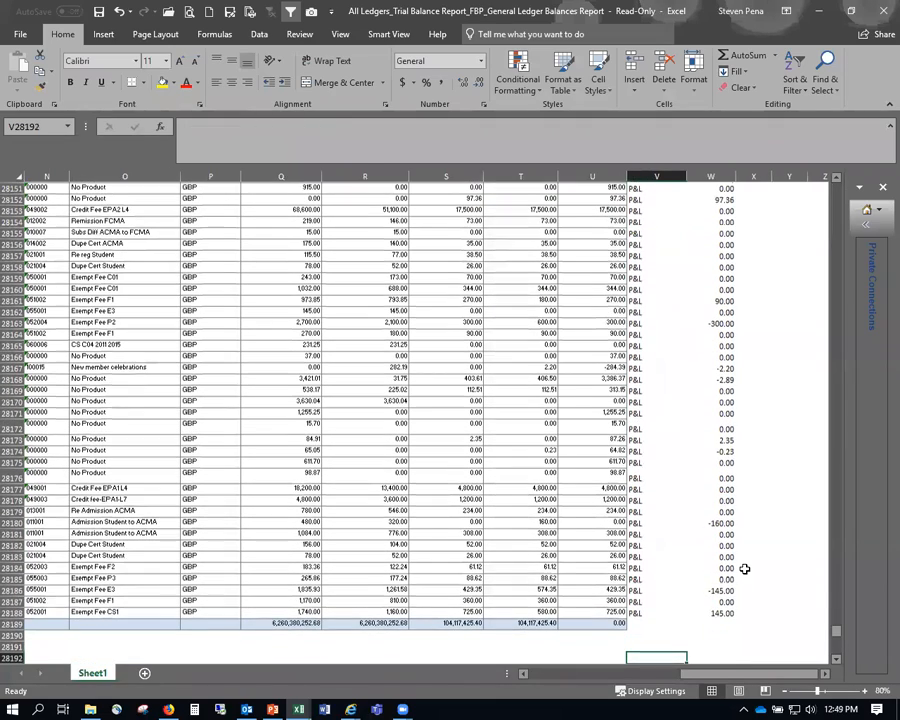
pyautogui.press('Left')
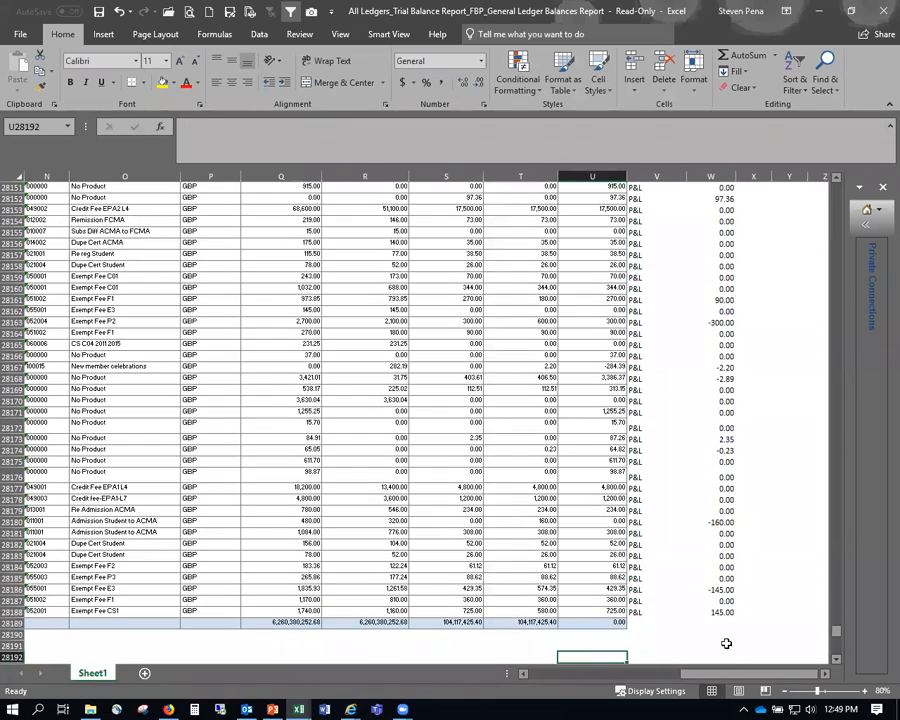
pyautogui.click(595, 647)
pyautogui.hotkey('alt', '=')
pyautogui.hotkey('ctrl', 'Up')
pyautogui.press('Down')
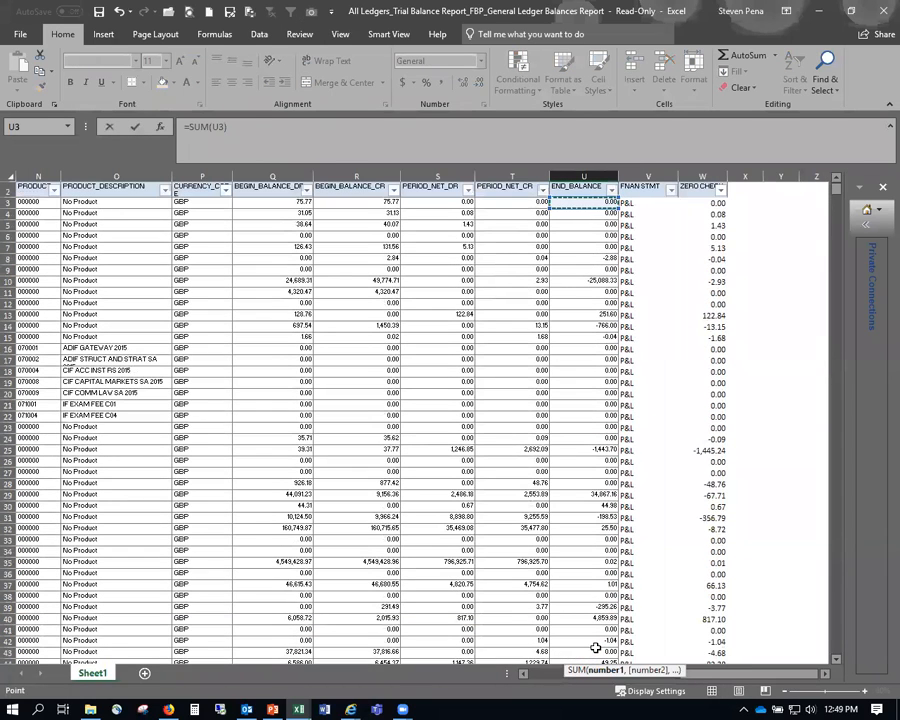
pyautogui.hotkey('ctrl', 'shift', 'Down')
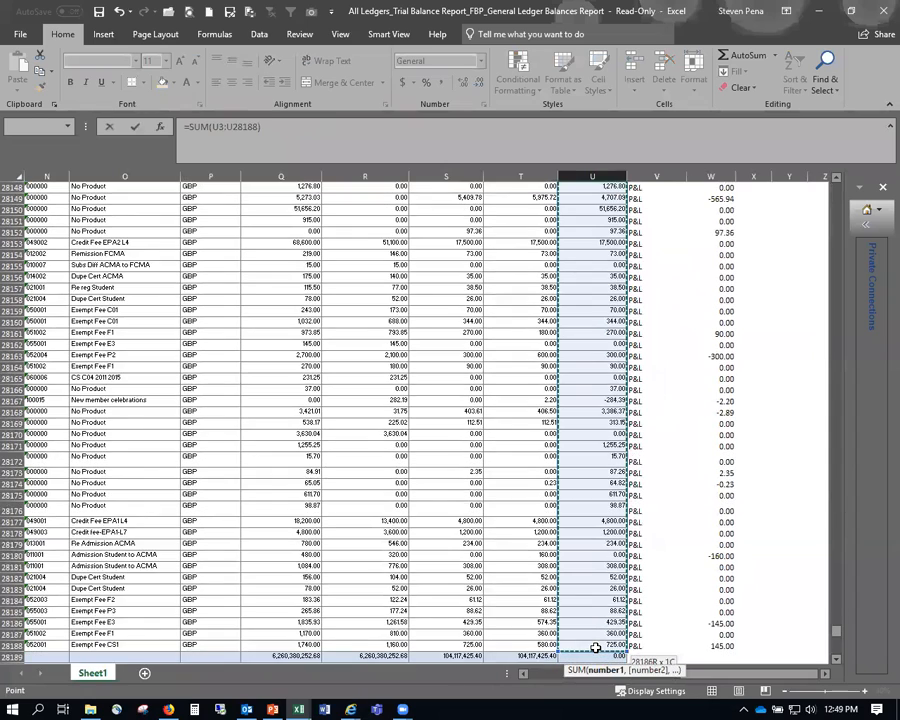
pyautogui.press('Return')
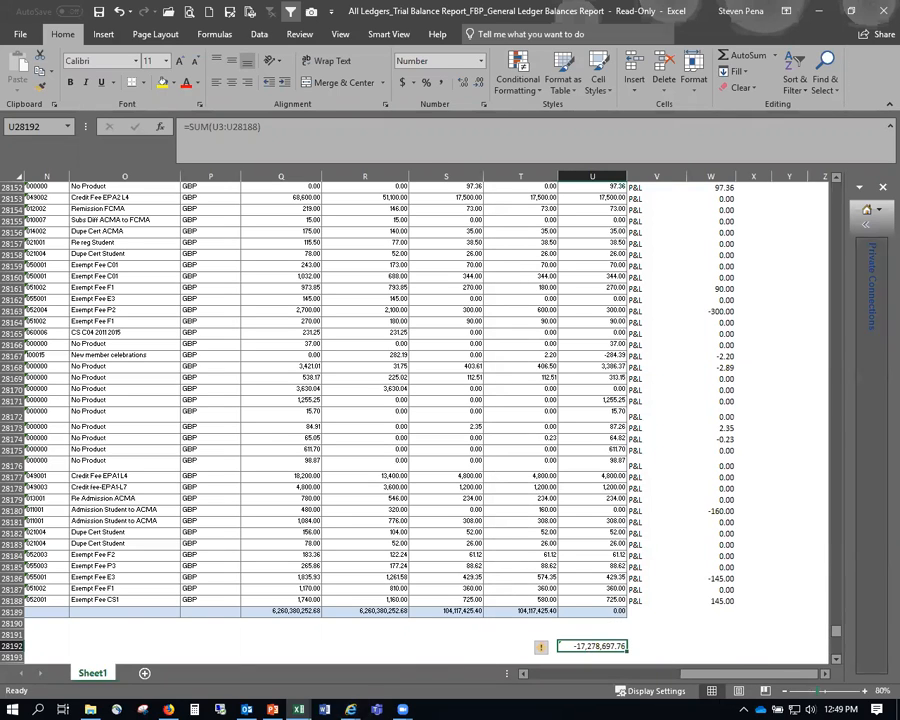
# Filter the ZERO CHECK column to exclude records with a value of 0.00.
pyautogui.click(726, 647)
pyautogui.click(724, 601)
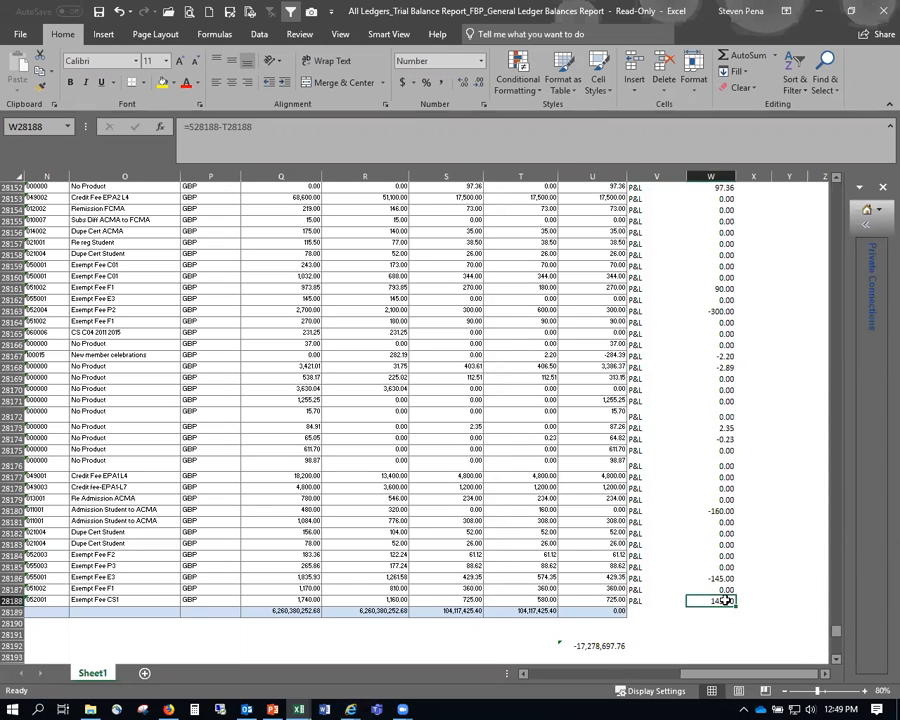
pyautogui.hotkey('ctrl', 'Up')
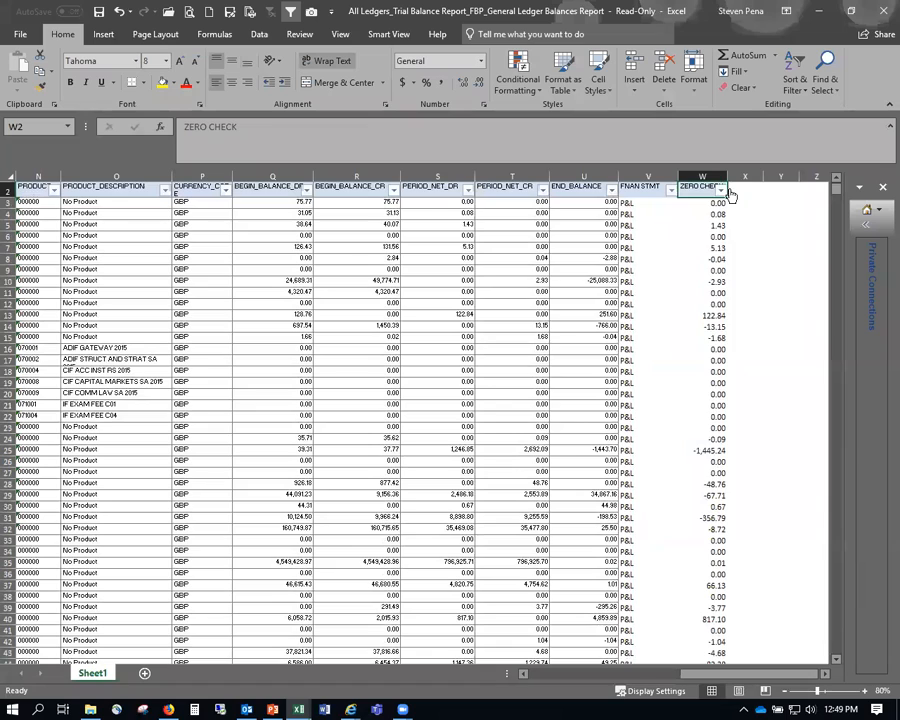
pyautogui.click(720, 188)
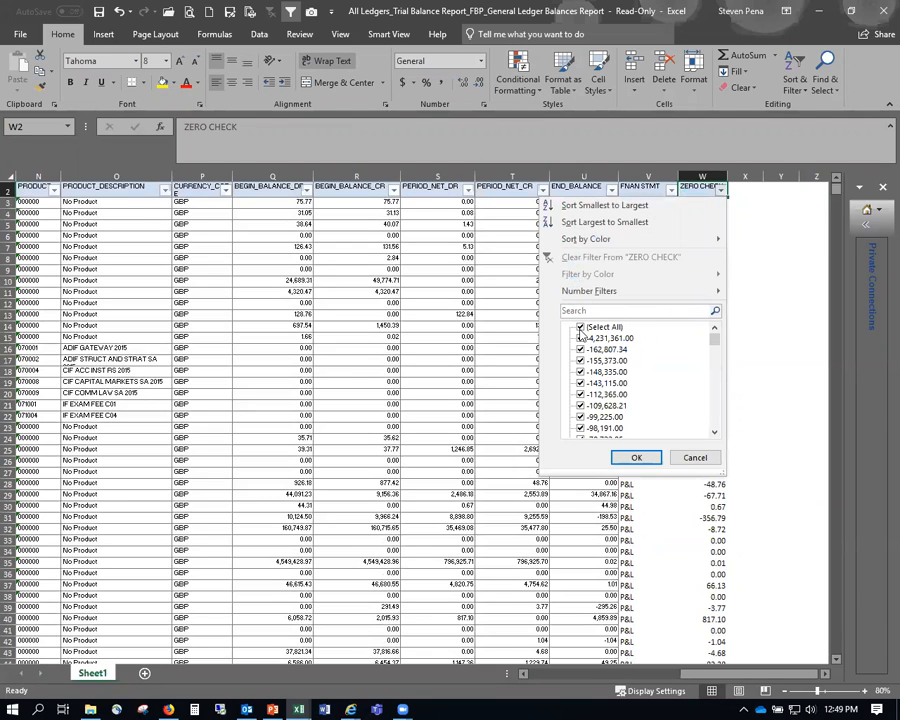
pyautogui.scroll(-6, 713, 404)
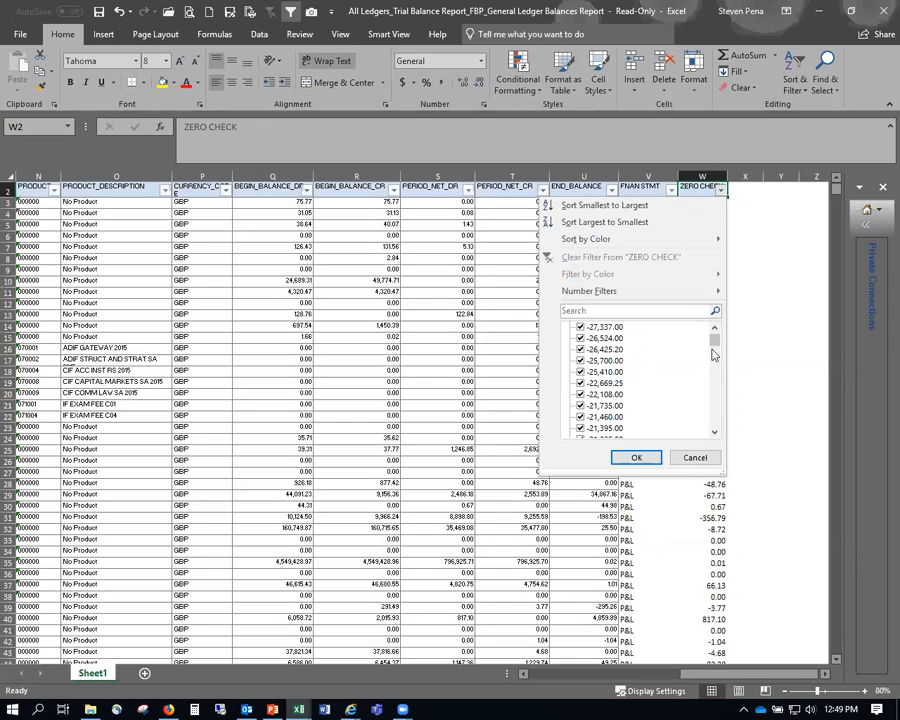
pyautogui.moveTo(716, 347); pyautogui.dragTo(717, 365)
pyautogui.click(714, 412)
pyautogui.scroll(-10, 714, 418)
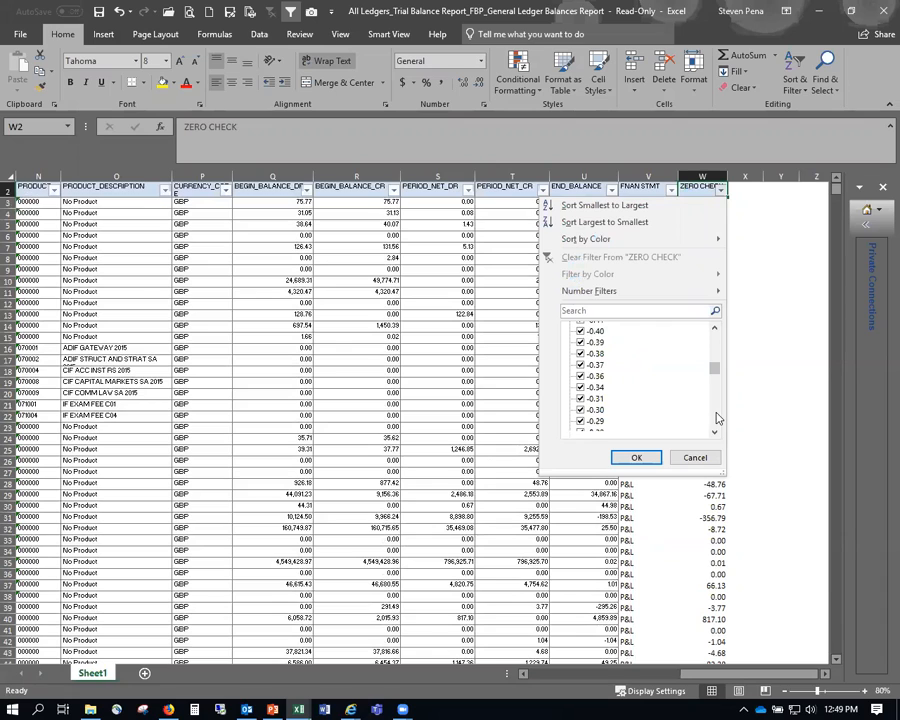
pyautogui.scroll(-6, 715, 416)
pyautogui.click(581, 338)
pyautogui.click(636, 457)
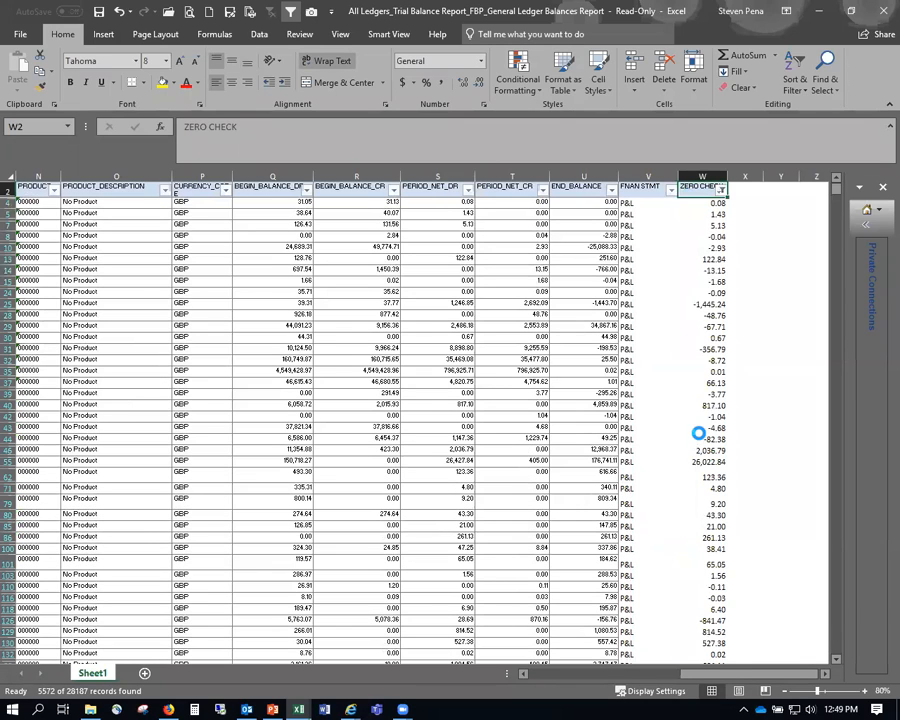
# Subtotal the filtered ZERO CHECK column over W3:W28191 in cell W28192 and format the result with thousands separators.
pyautogui.click(698, 430)
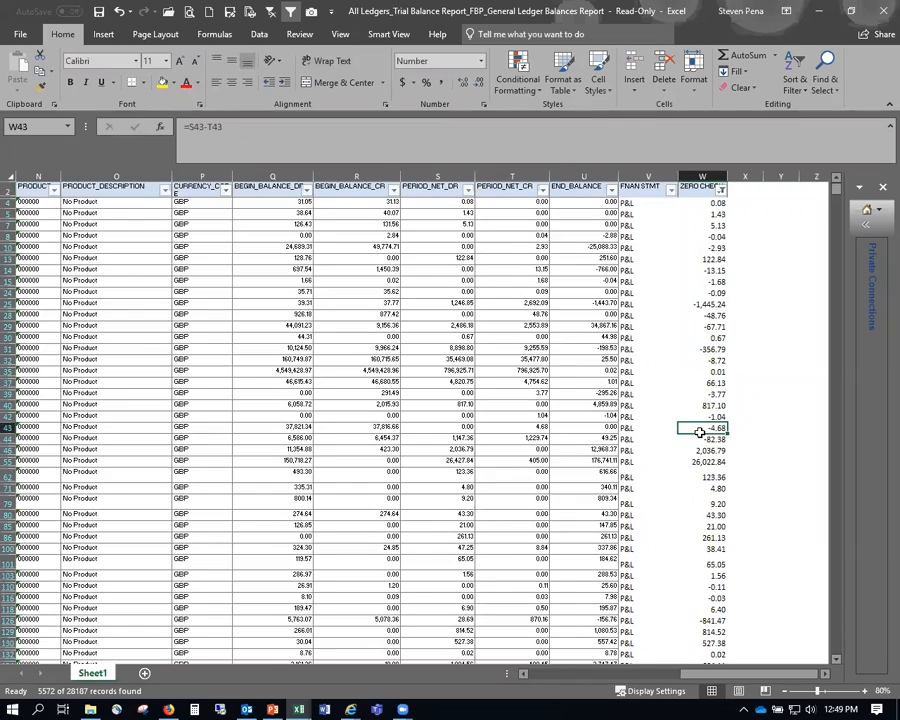
pyautogui.hotkey('ctrl', 'Down')
pyautogui.press('Down')
pyautogui.press('Down')
pyautogui.press('Down')
pyautogui.press('Down')
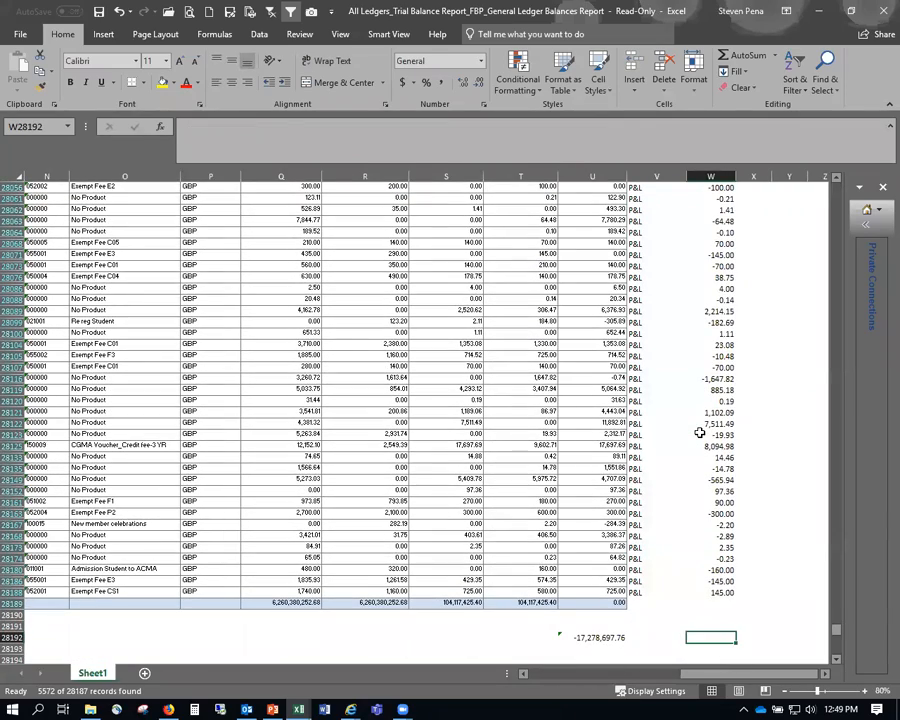
pyautogui.hotkey('alt', '=')
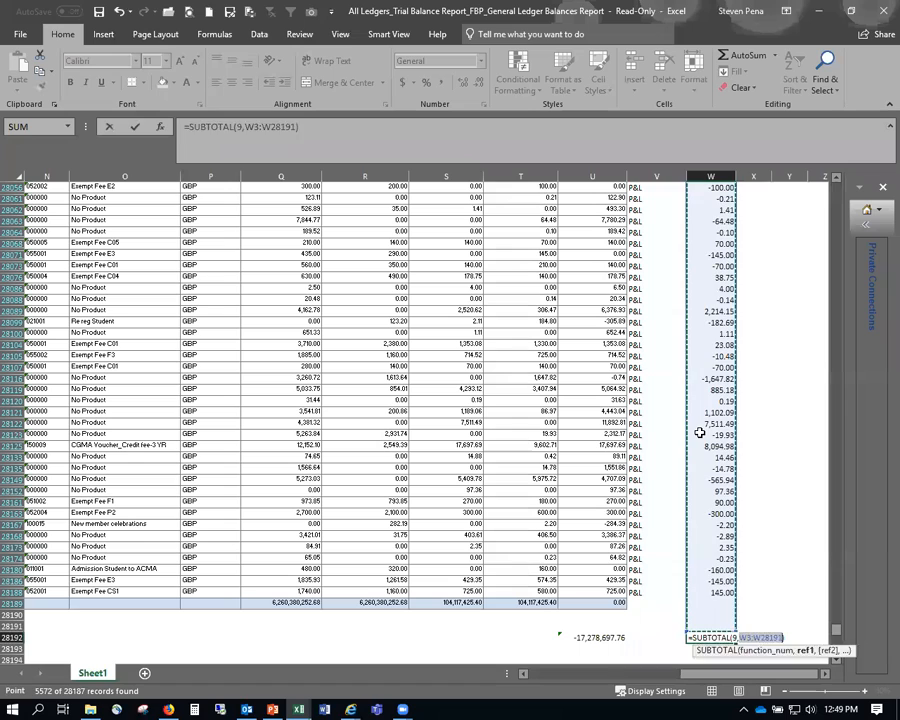
pyautogui.press('Return')
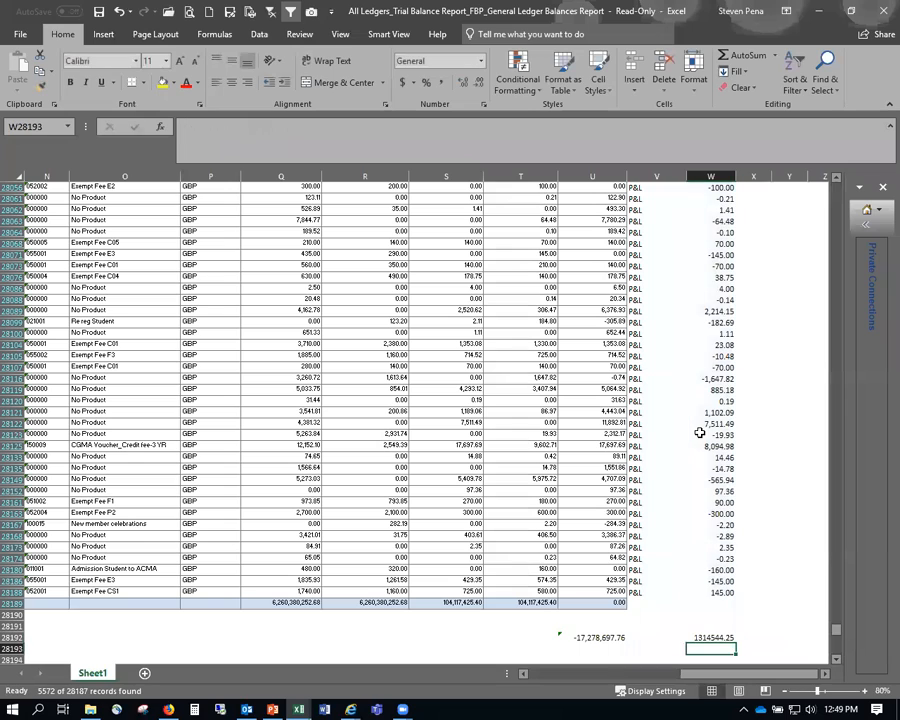
pyautogui.click(694, 633)
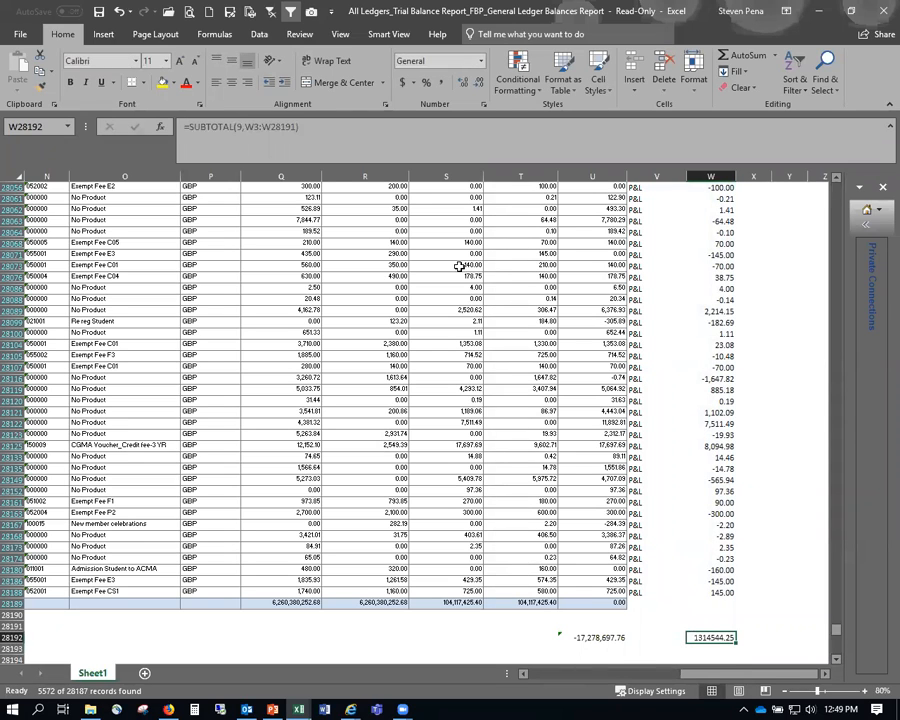
pyautogui.click(441, 84)
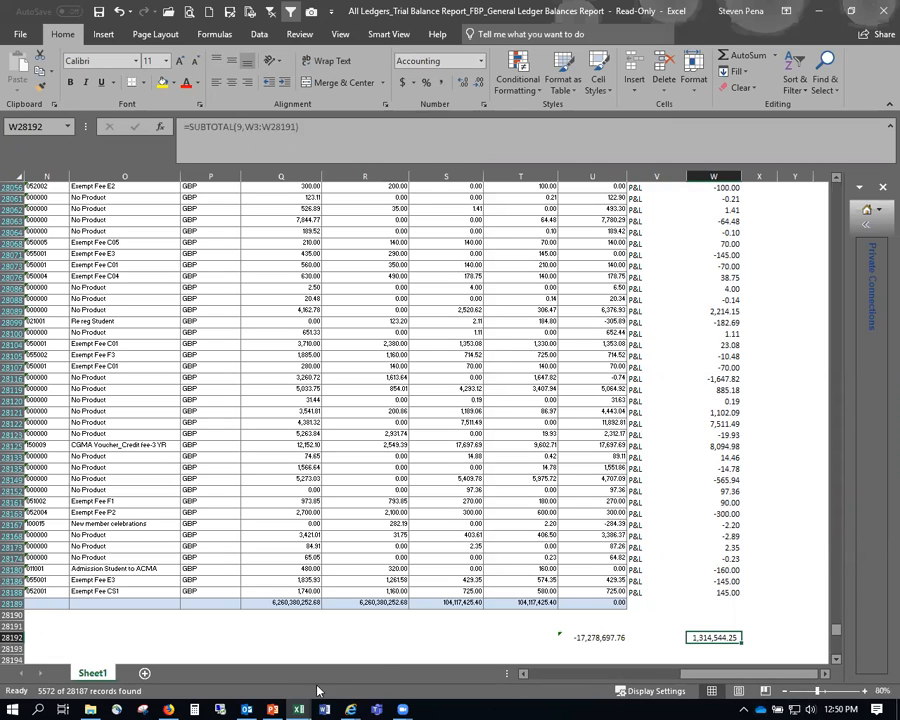
# Switch to the 2019 Results by Month workbook and review the UK ERP sheet's CIMA ledgers, total net income account and July 2019 column.
pyautogui.moveTo(302, 703)
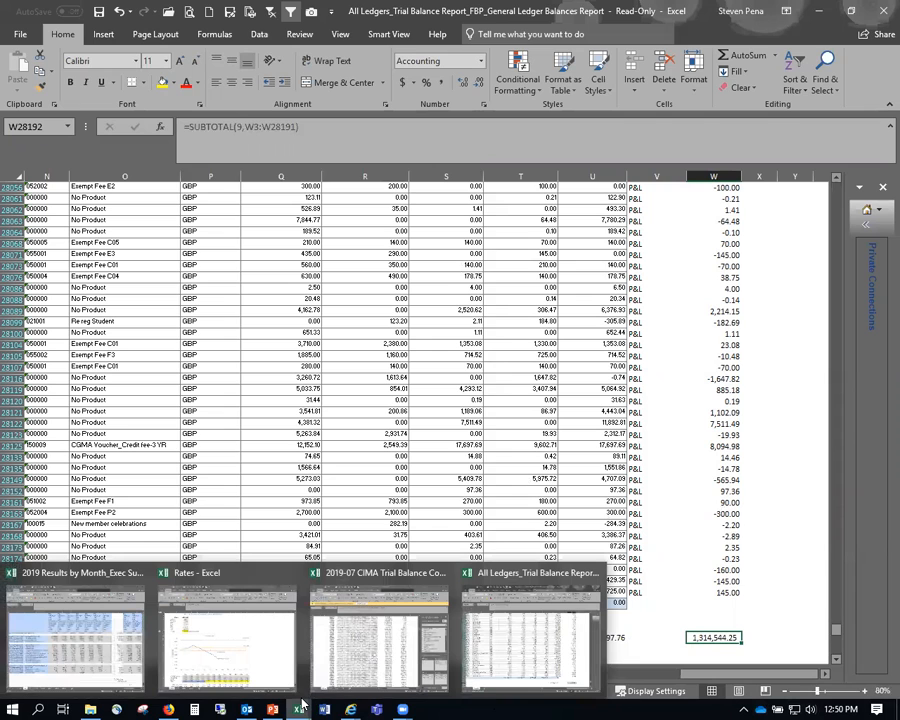
pyautogui.click(75, 640)
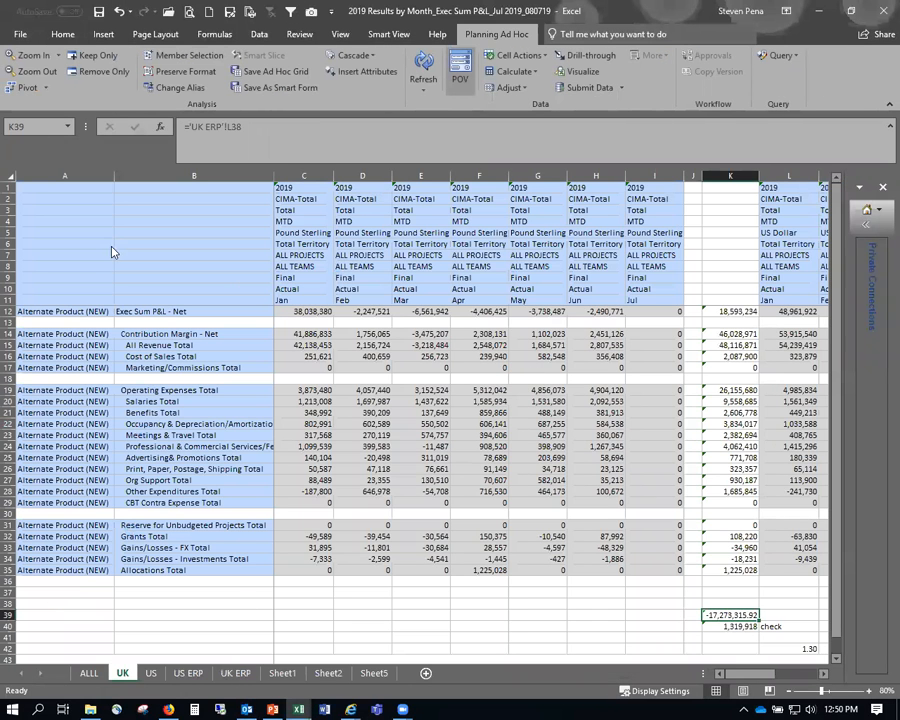
pyautogui.click(237, 673)
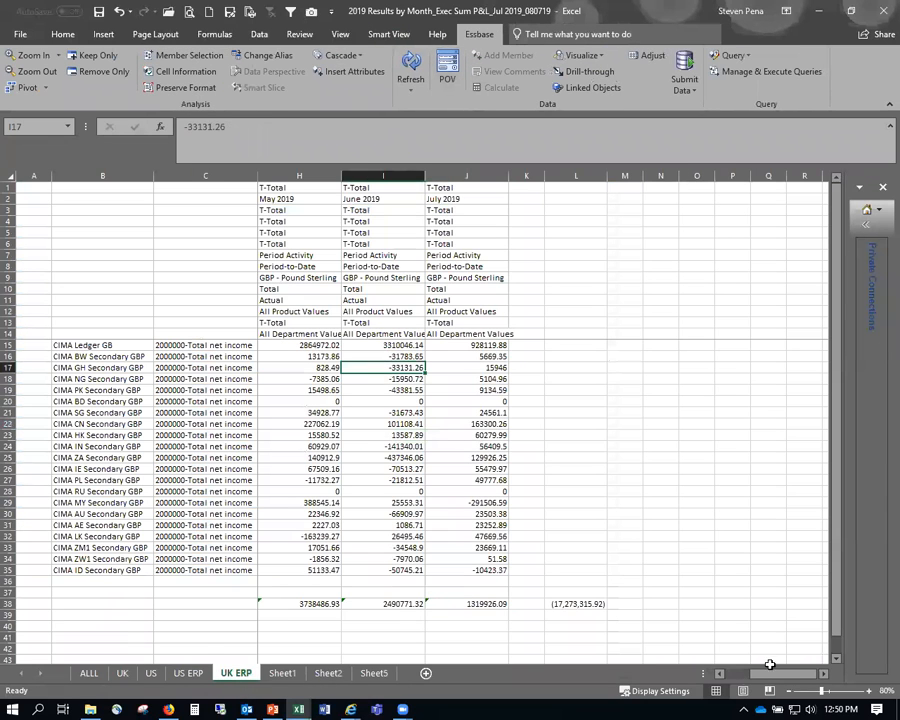
pyautogui.moveTo(793, 677); pyautogui.dragTo(694, 668)
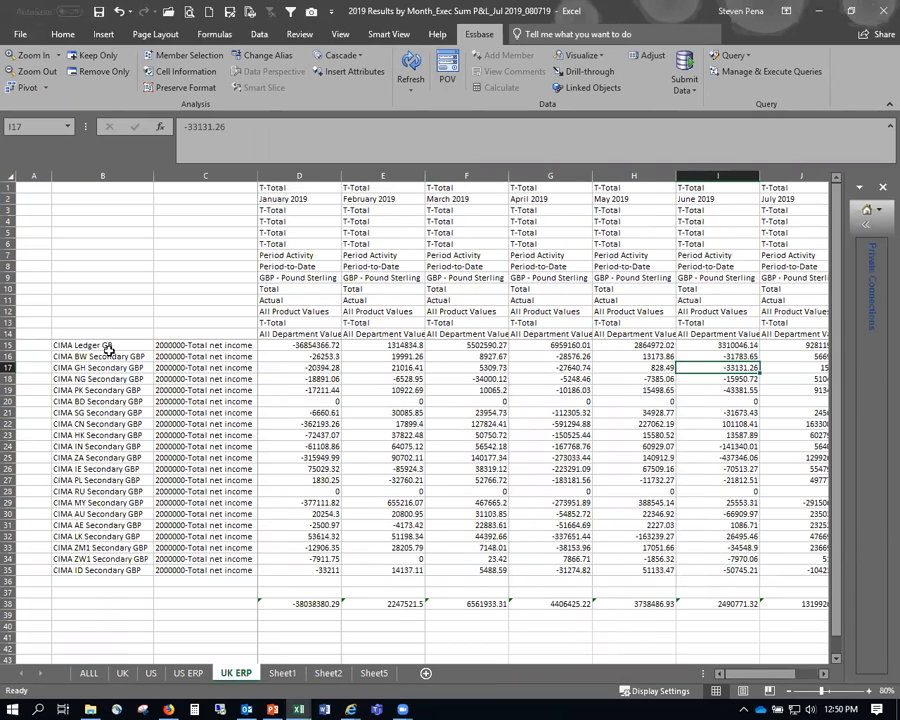
pyautogui.moveTo(116, 348); pyautogui.dragTo(130, 566)
pyautogui.moveTo(200, 346); pyautogui.dragTo(203, 570)
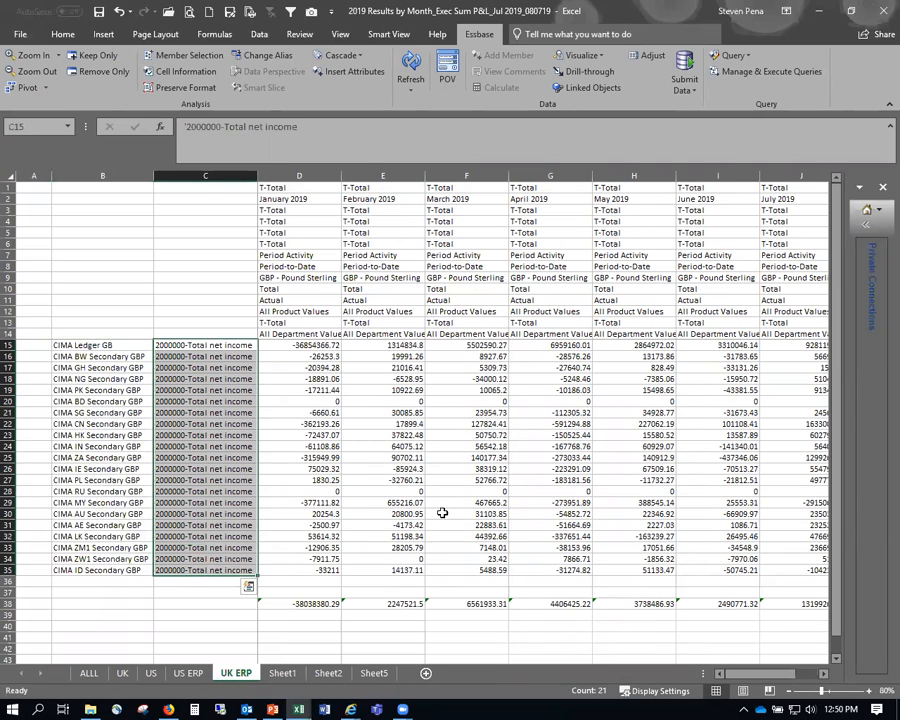
pyautogui.moveTo(746, 681); pyautogui.dragTo(782, 683)
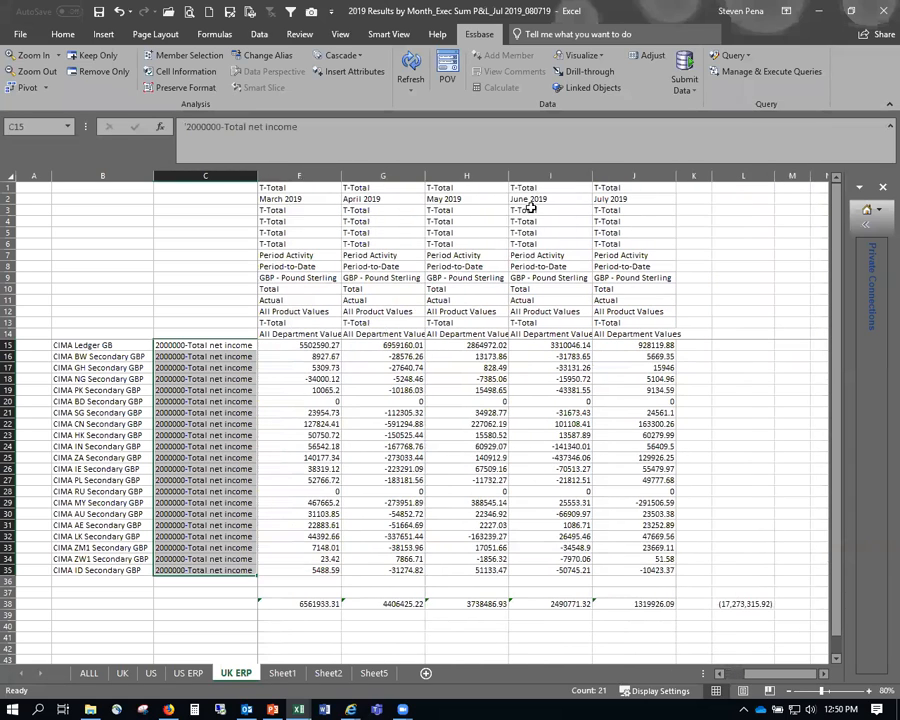
pyautogui.click(620, 200)
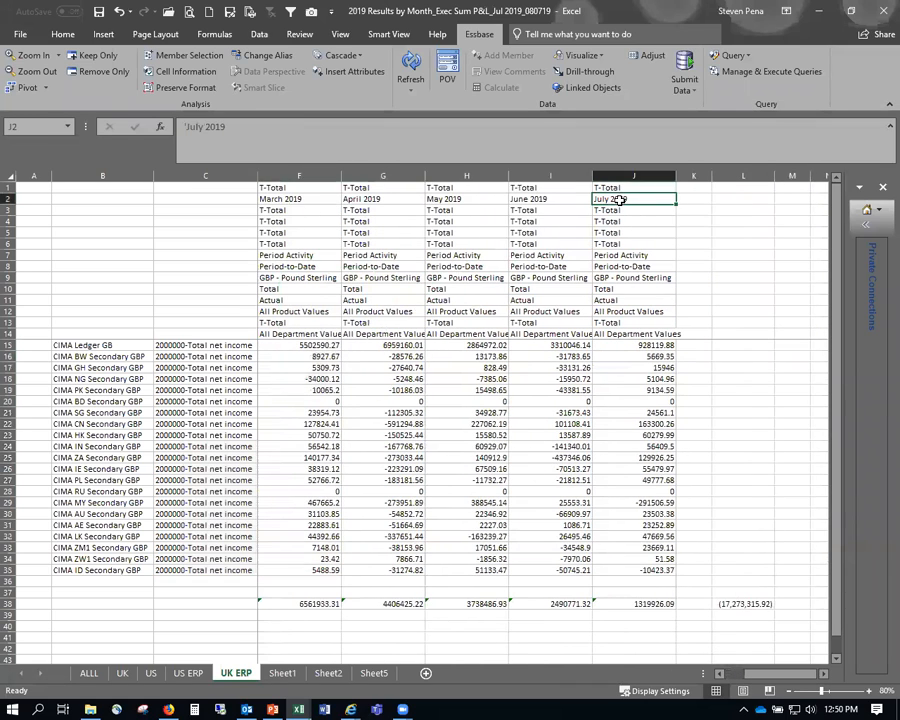
pyautogui.click(634, 323)
# Check the CIMALedger Smart View connection for the UK ERP sheet and refresh the sheet's Essbase data.
pyautogui.click(867, 226)
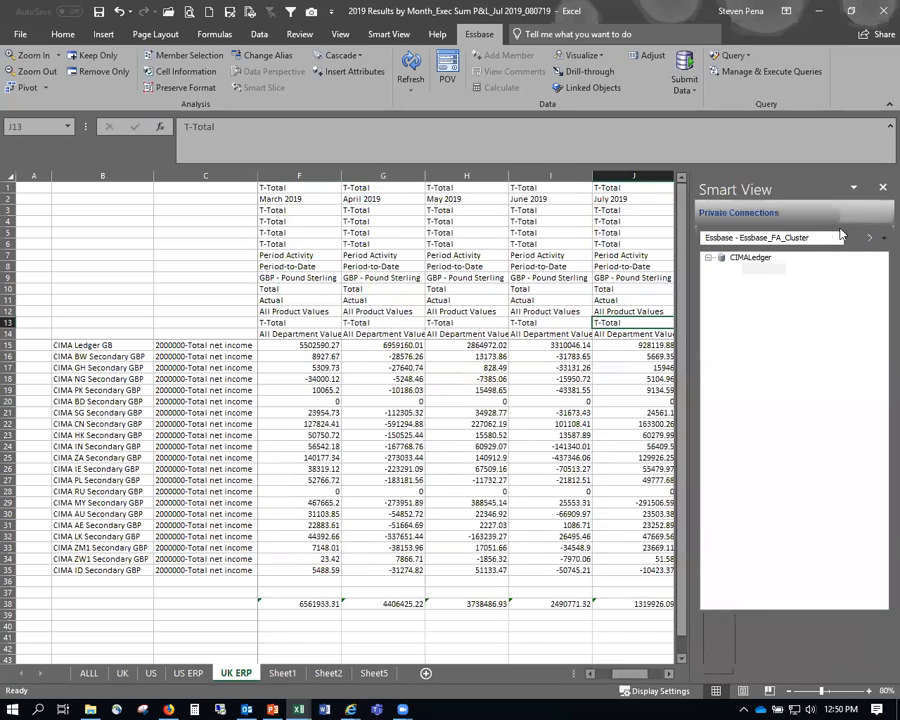
pyautogui.click(748, 268)
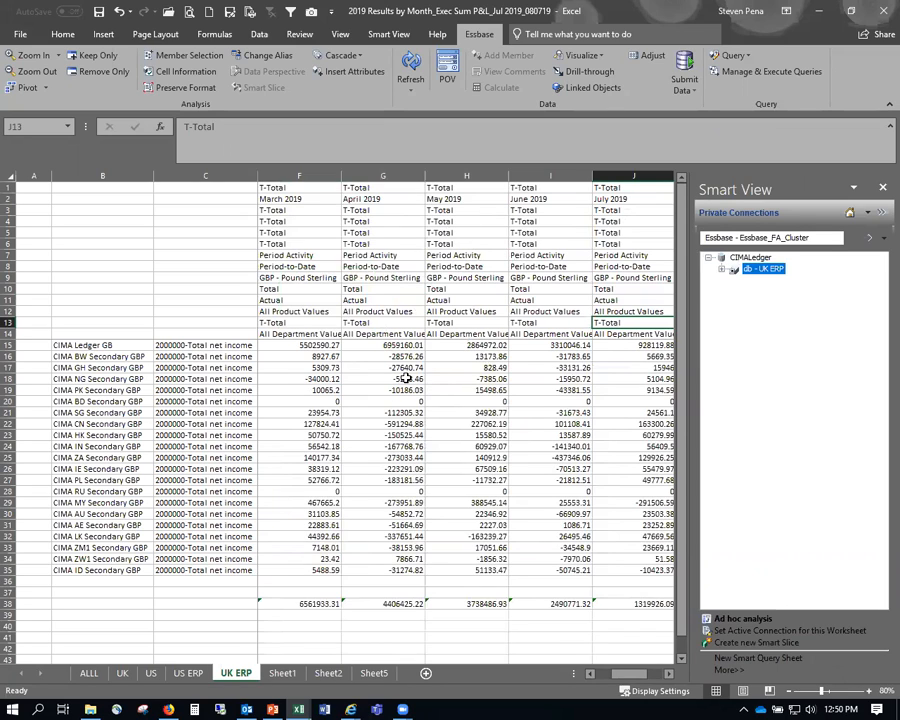
pyautogui.click(462, 344)
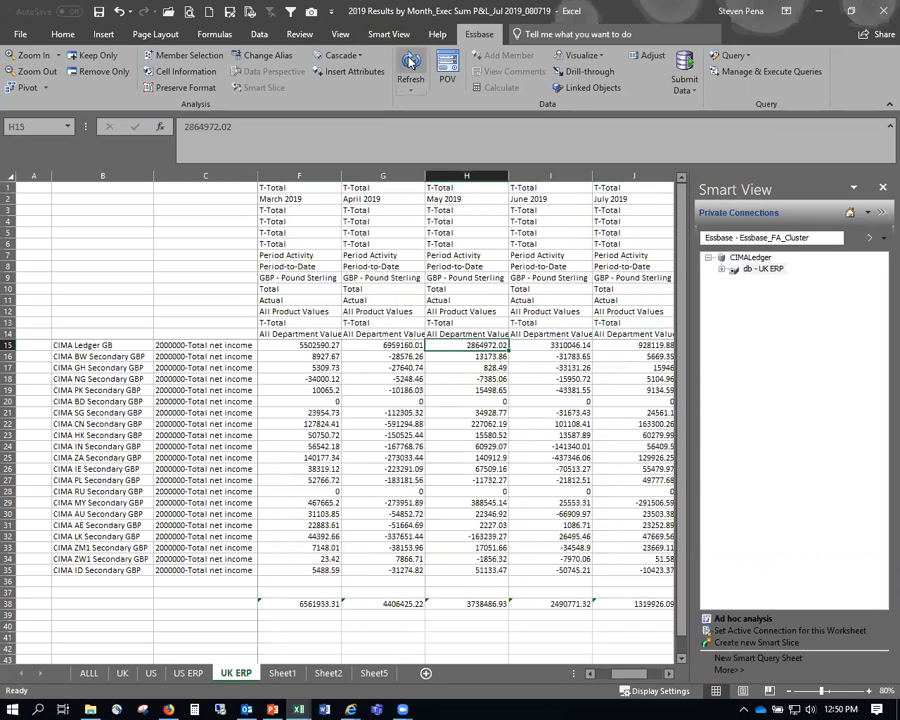
pyautogui.hscroll(2, 473, 476)
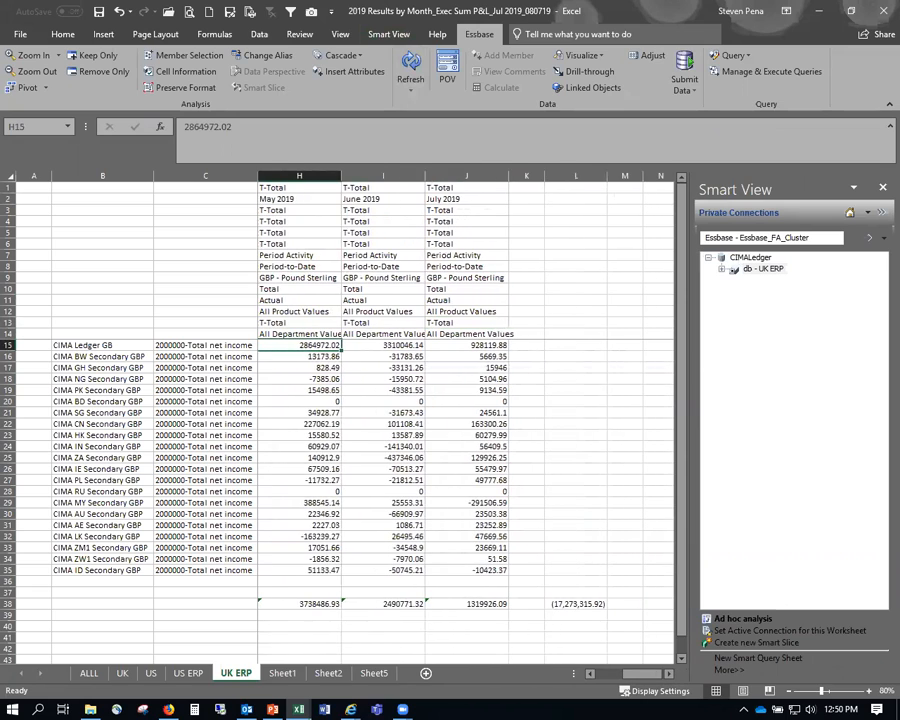
pyautogui.click(881, 213)
pyautogui.click(466, 300)
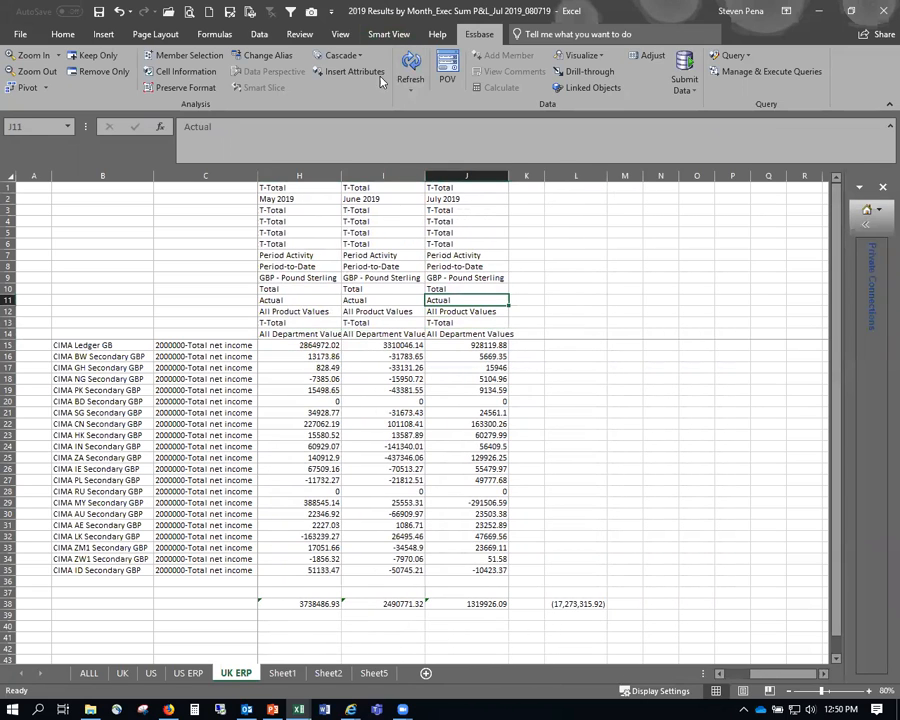
pyautogui.click(408, 70)
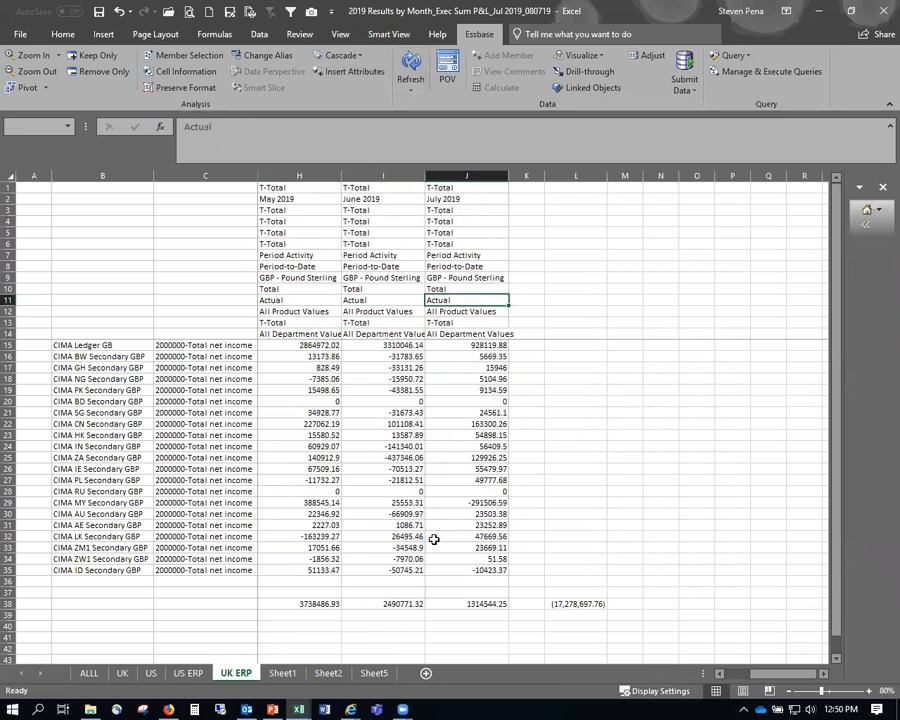
# Copy the July 2019 total from J38 on the UK ERP sheet into W28194 of the All Ledgers trial balance workbook as a value.
pyautogui.click(467, 604)
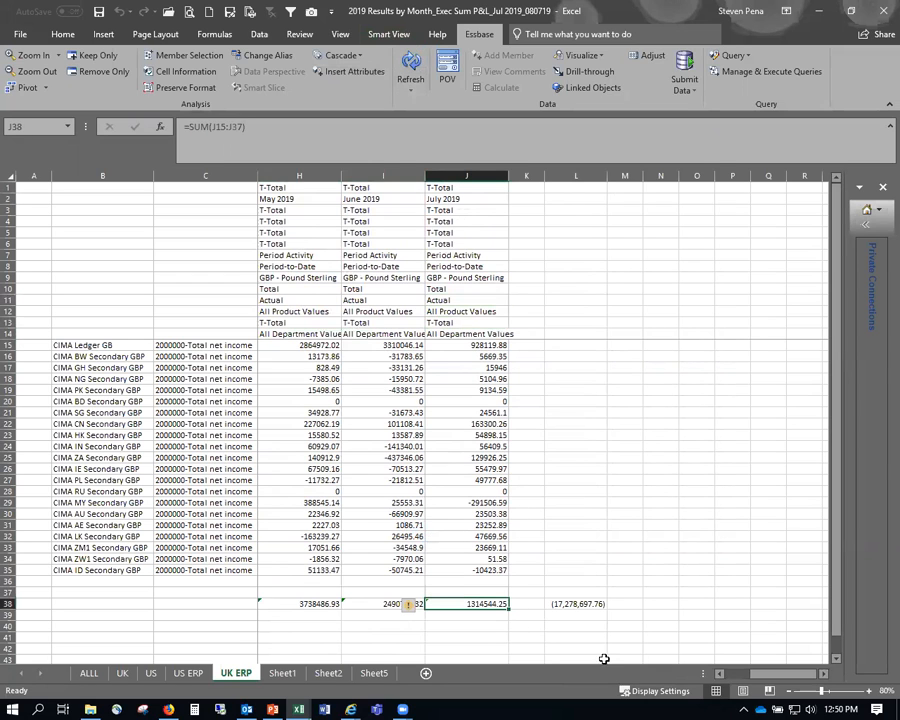
pyautogui.click(62, 34)
pyautogui.hotkey('ctrl', 'c')
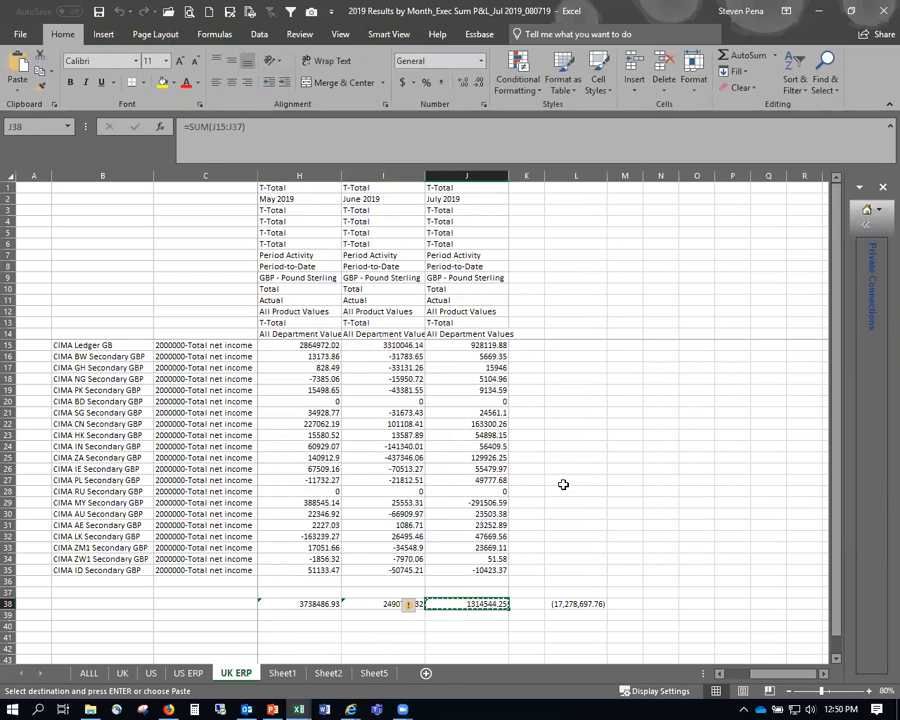
pyautogui.hotkey('alt', 'Tab')
pyautogui.press('Tab')
pyautogui.press('Tab')
pyautogui.press('Tab')
pyautogui.press('Tab')
pyautogui.press('Tab')
pyautogui.press('Tab')
pyautogui.press('Tab')
pyautogui.press('Tab')
pyautogui.press('Tab')
pyautogui.press('Tab')
pyautogui.press('Tab')
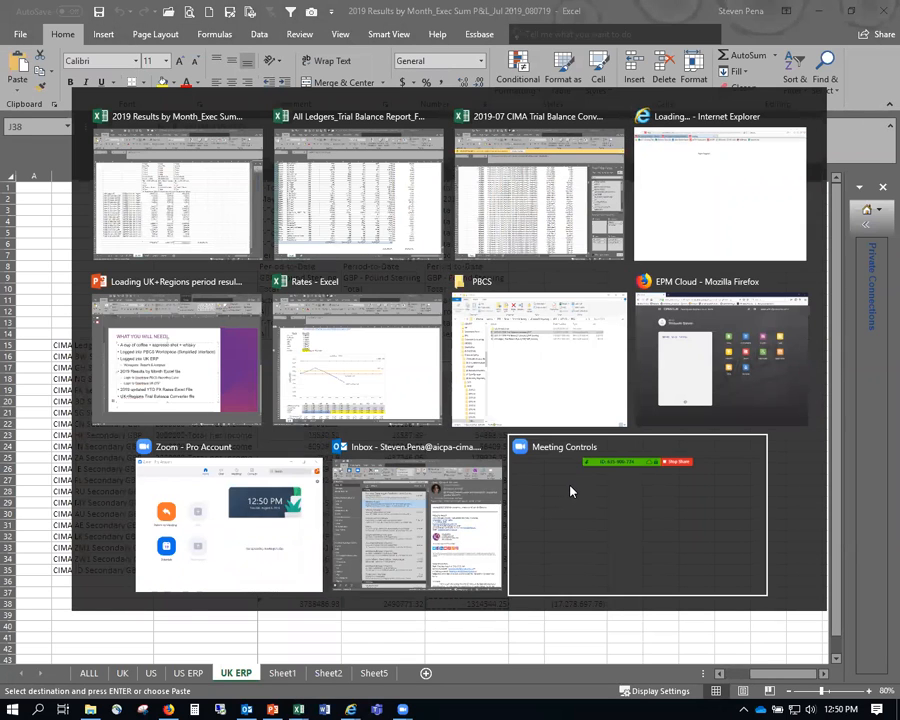
pyautogui.scroll(-1, 705, 576)
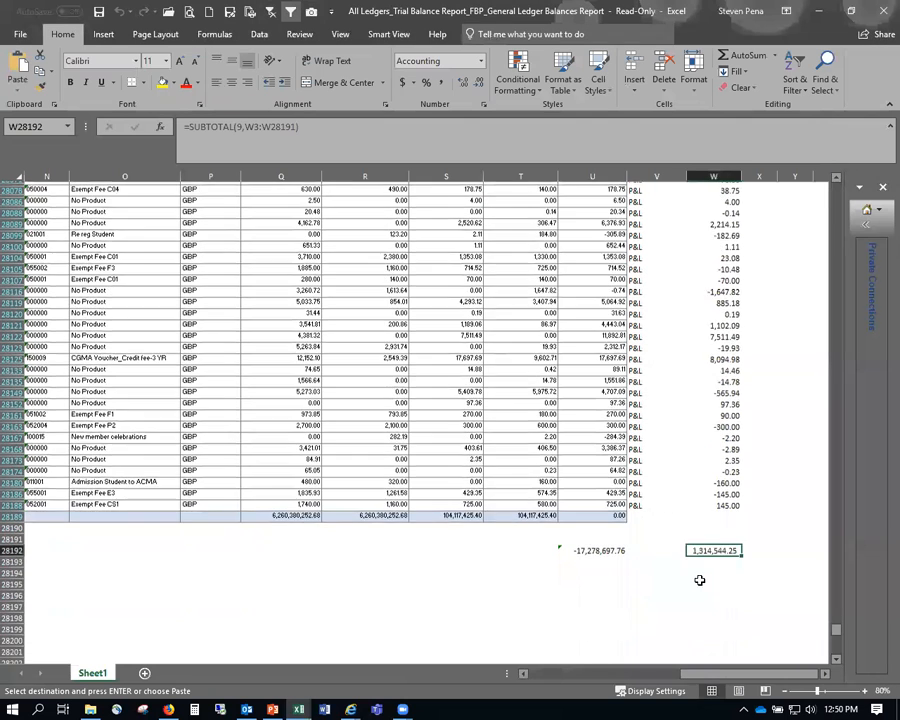
pyautogui.rightClick(709, 574)
pyautogui.click(761, 342)
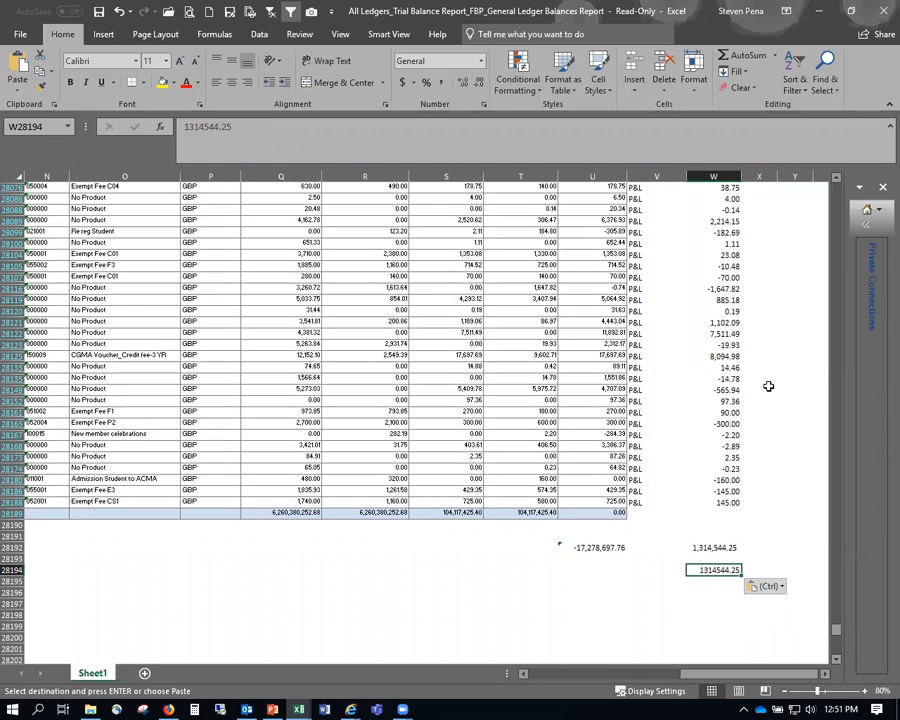
# Compare the END_BALANCE sum in U28192 with the year-to-date total formula in L38 on the UK ERP sheet.
pyautogui.click(614, 547)
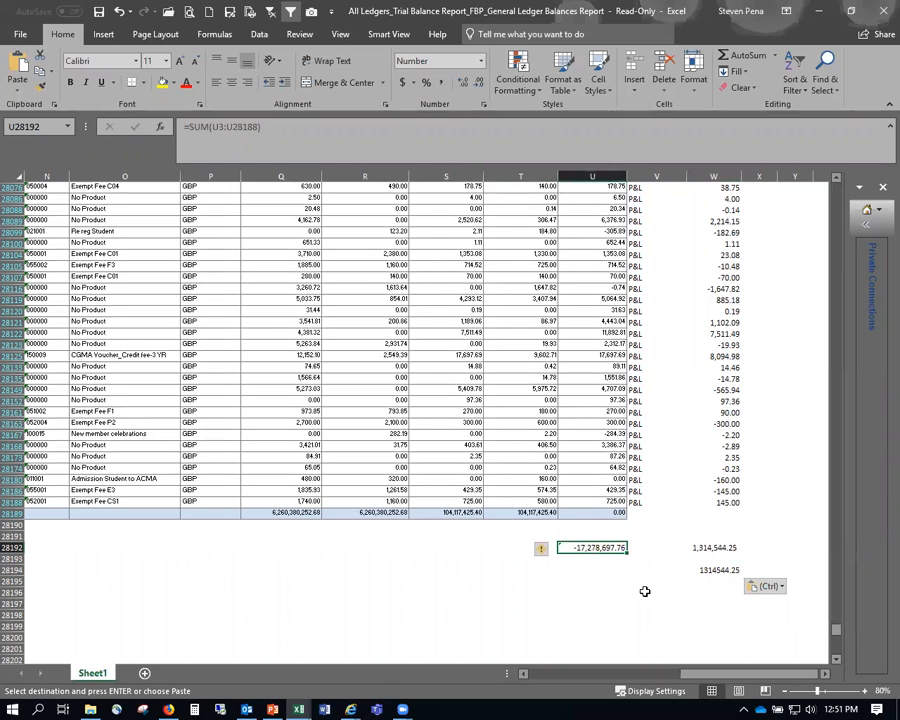
pyautogui.hotkey('alt', 'Tab')
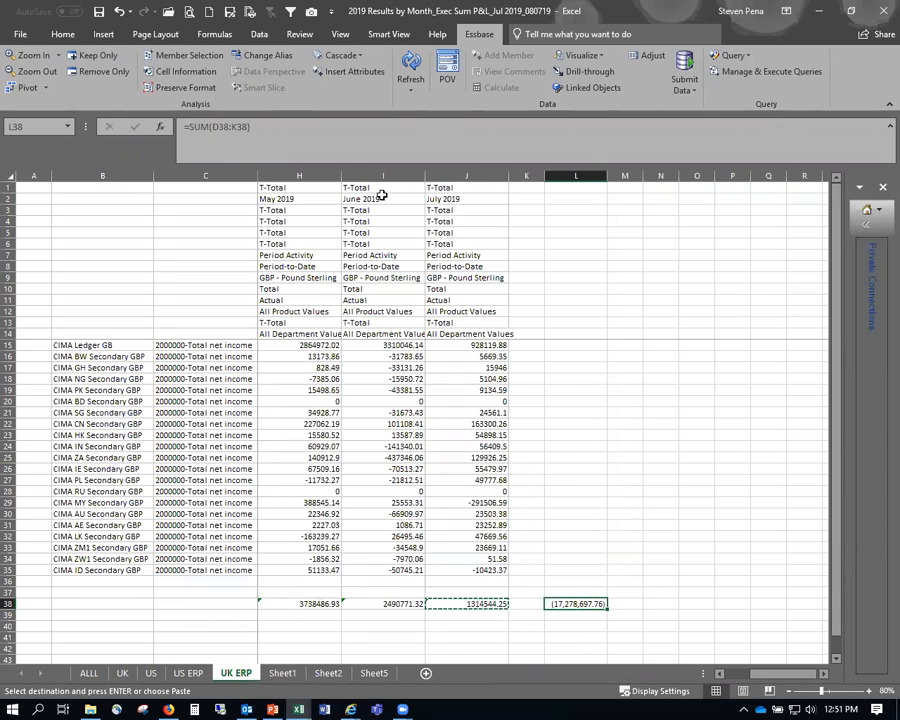
pyautogui.press('F2')
pyautogui.moveTo(812, 675); pyautogui.dragTo(765, 679)
pyautogui.press('Escape')
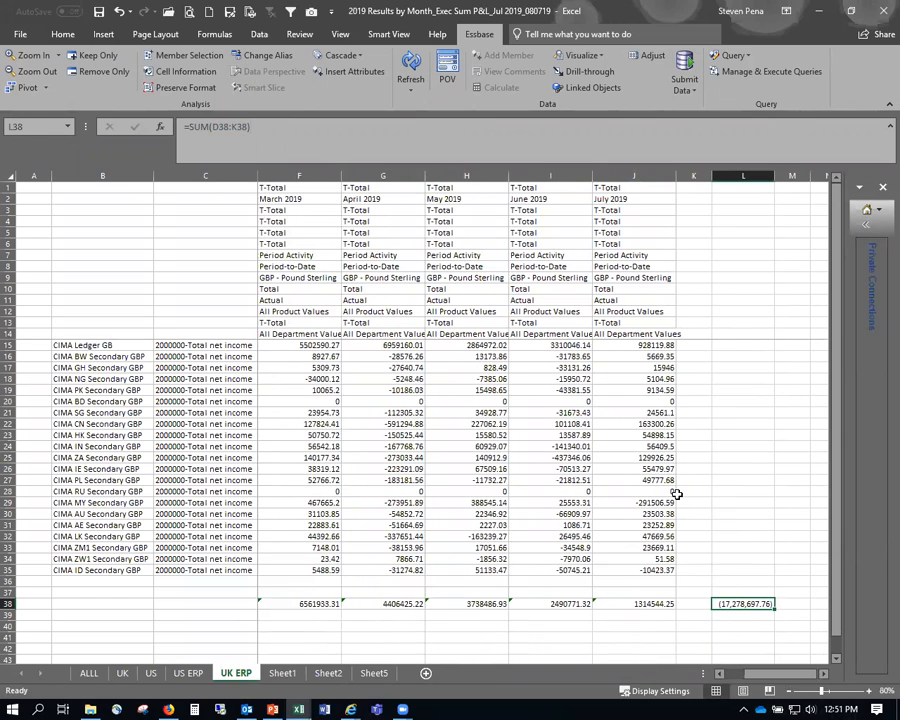
# In the All Ledgers workbook, clear the ZERO CHECK filter and refilter the column to show only 0.00 records.
pyautogui.hotkey('alt', 'Tab')
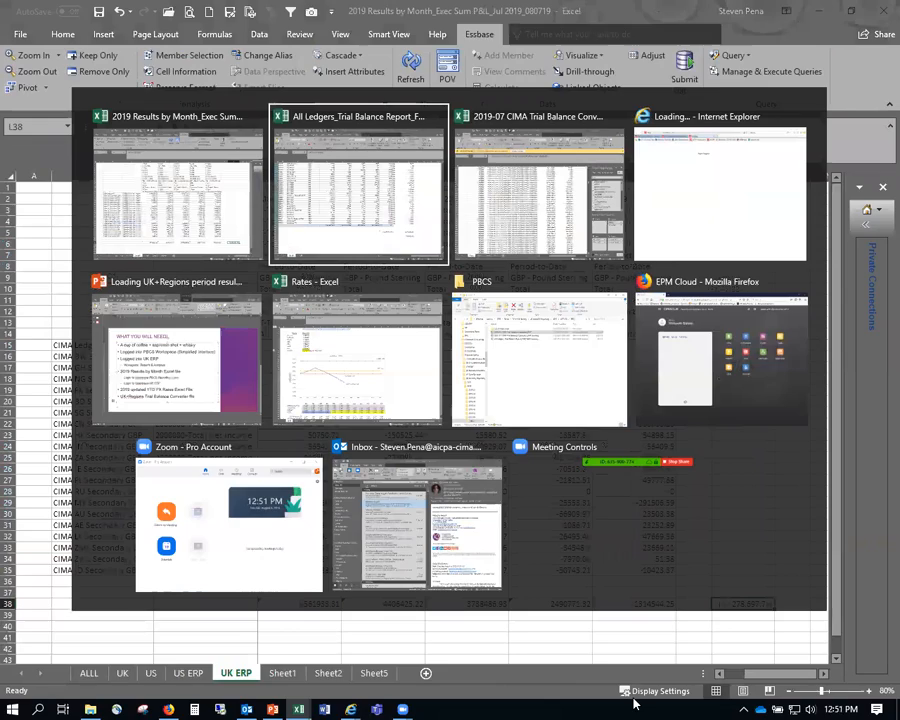
pyautogui.moveTo(840, 634); pyautogui.dragTo(842, 176)
pyautogui.click(727, 214)
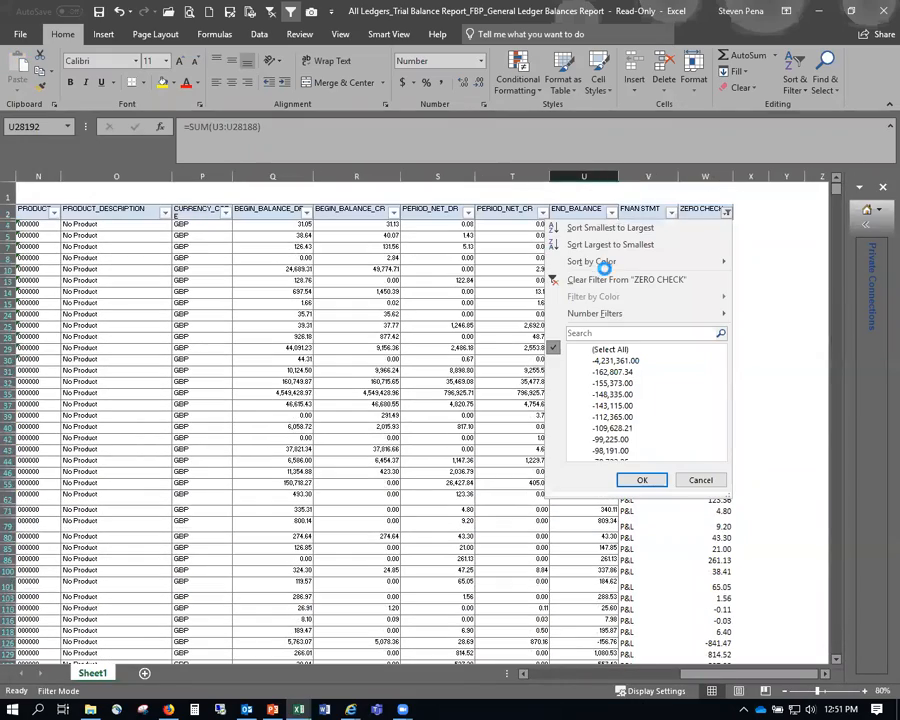
pyautogui.click(614, 280)
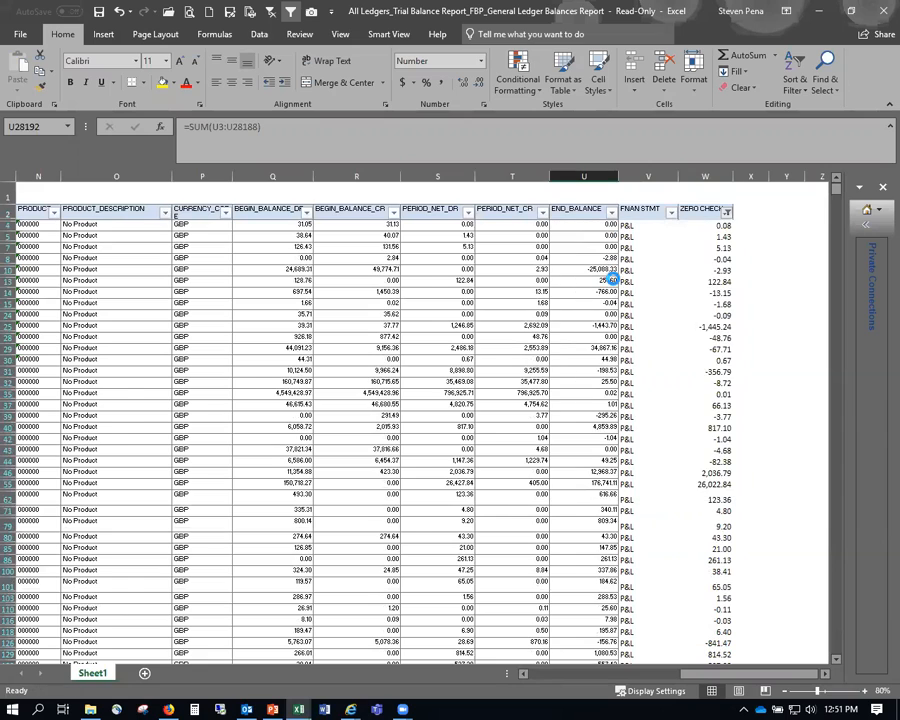
pyautogui.click(727, 212)
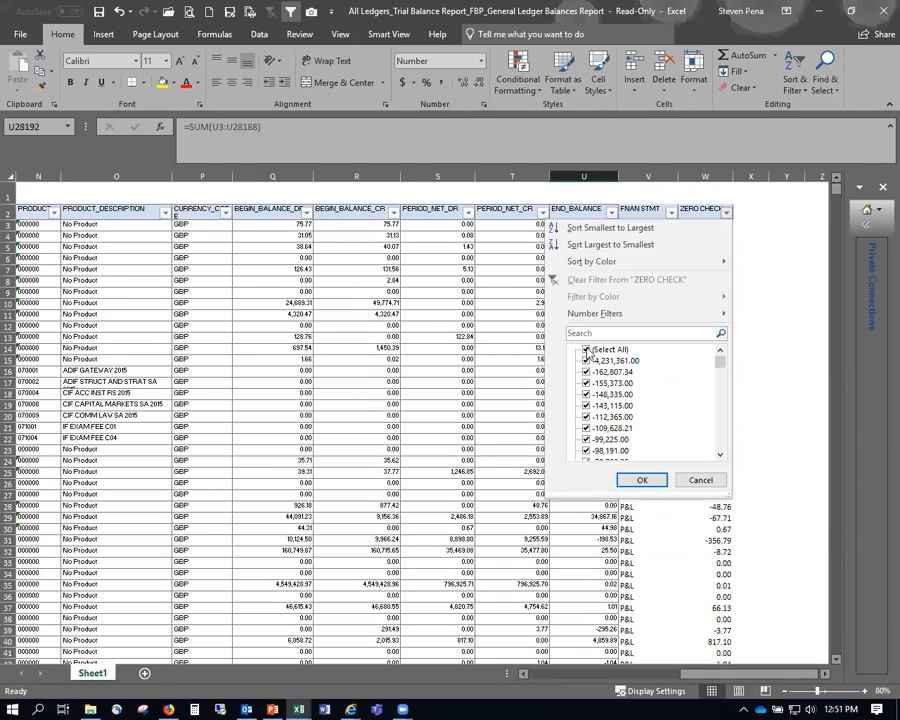
pyautogui.click(587, 350)
pyautogui.click(720, 433)
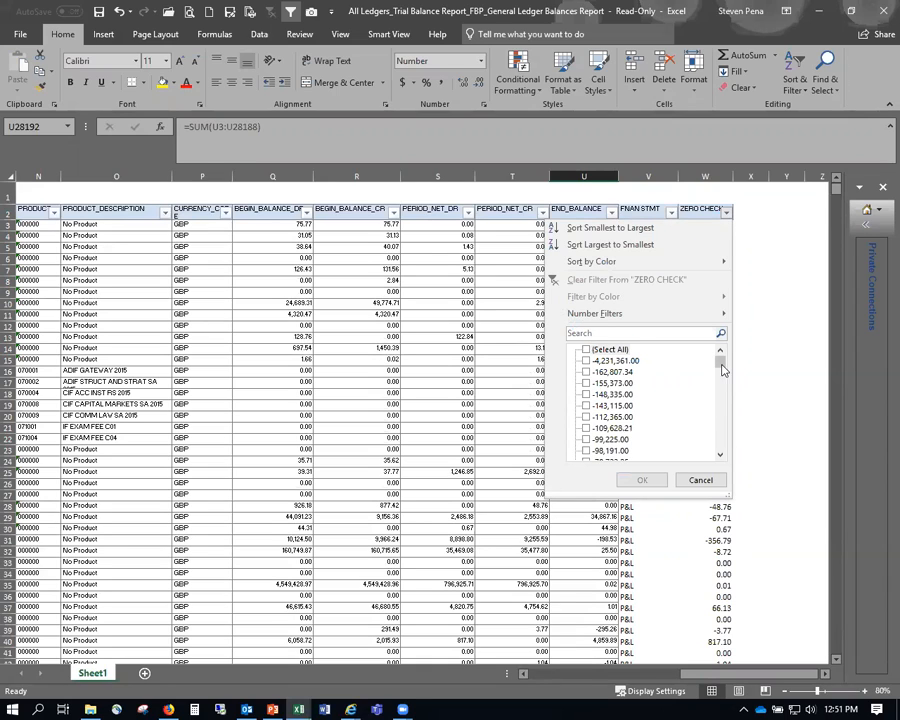
pyautogui.moveTo(723, 370)
pyautogui.mouseDown()
pyautogui.moveTo(726, 400)
pyautogui.moveTo(723, 372)
pyautogui.mouseUp()
pyautogui.click(587, 439)
pyautogui.click(648, 480)
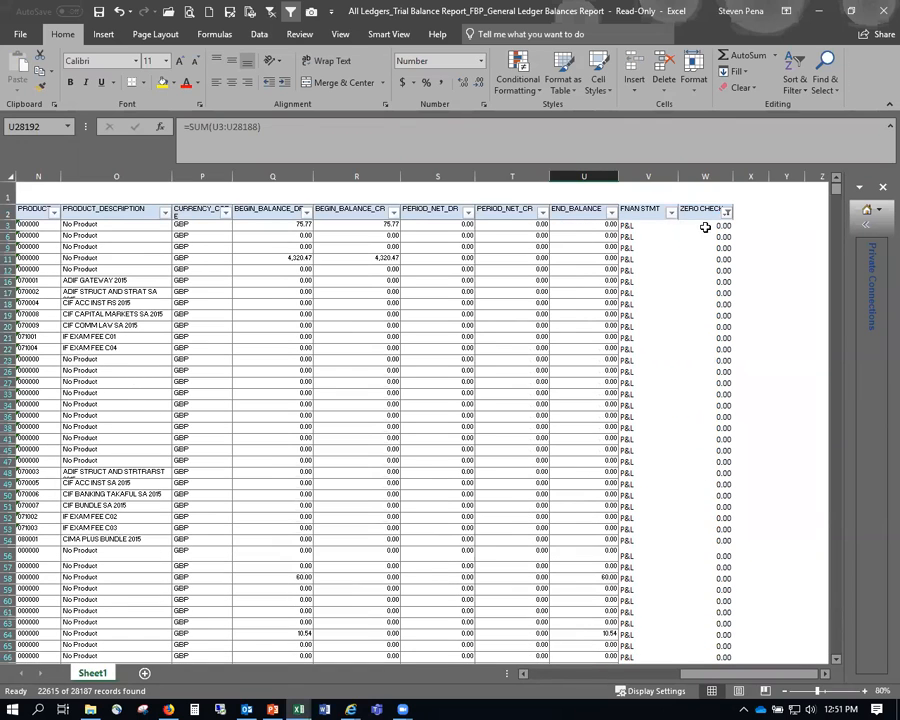
# Delete the entire sheet rows of all filtered zero-activity records from row 3 down.
pyautogui.click(705, 225)
pyautogui.hotkey('ctrl', 'shift', 'Down')
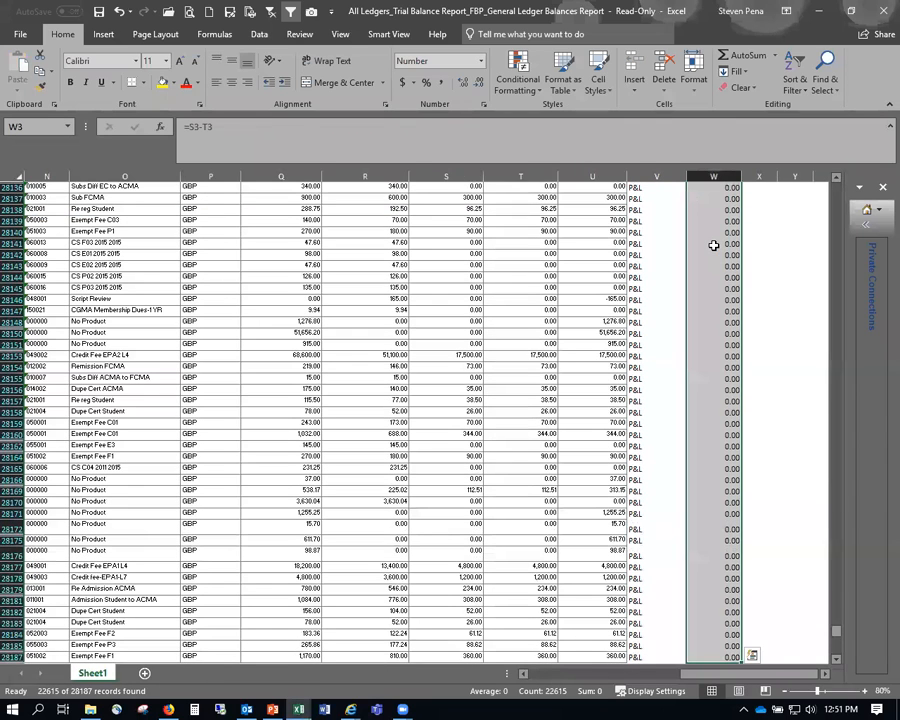
pyautogui.hotkey('ctrl', 'BackSpace')
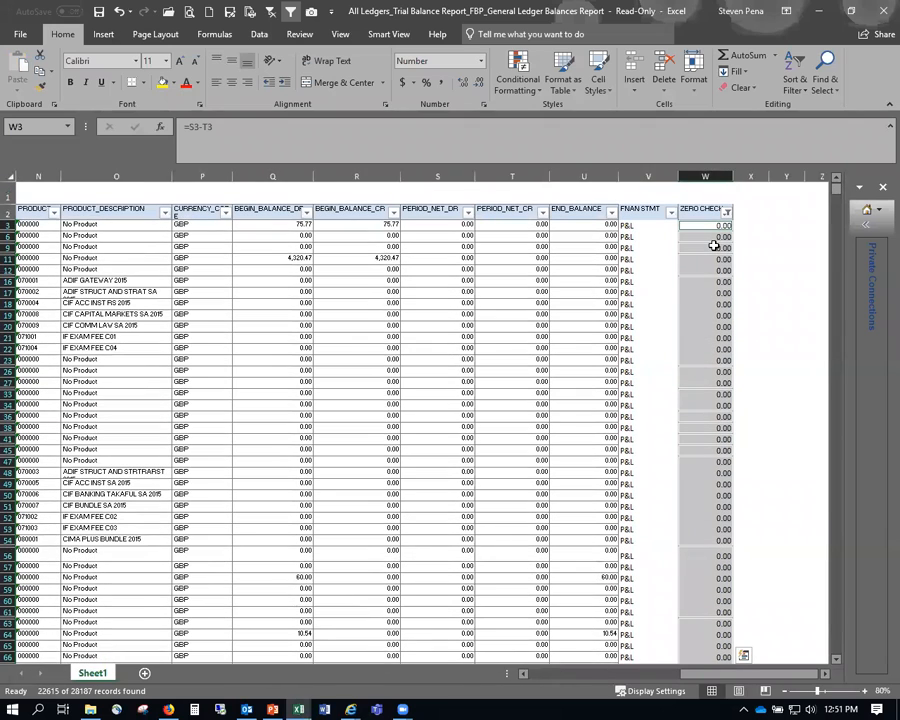
pyautogui.hotkey('ctrl', '-')
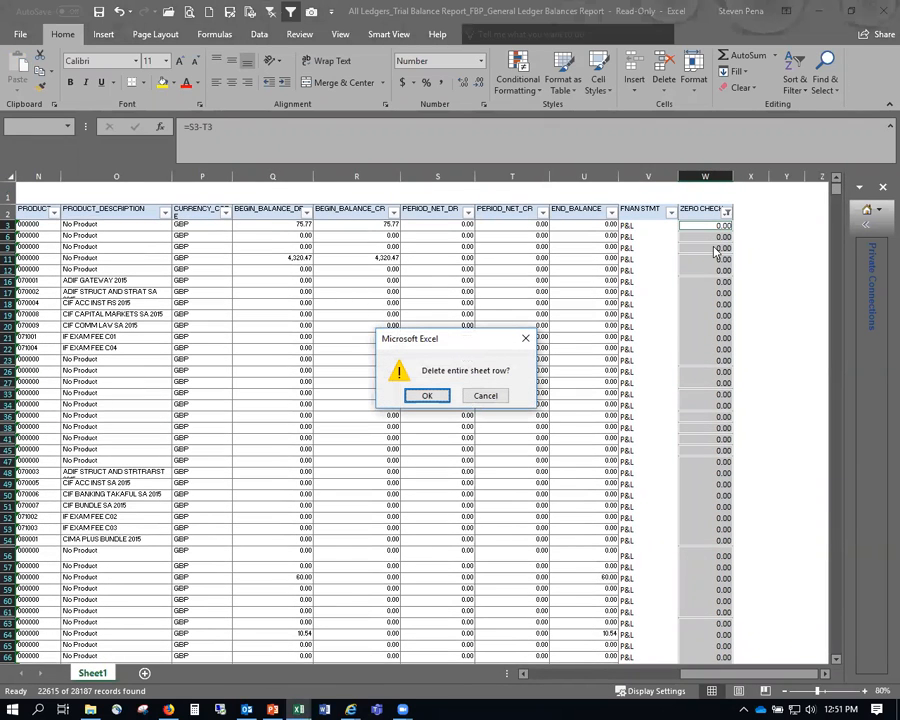
pyautogui.press('Return')
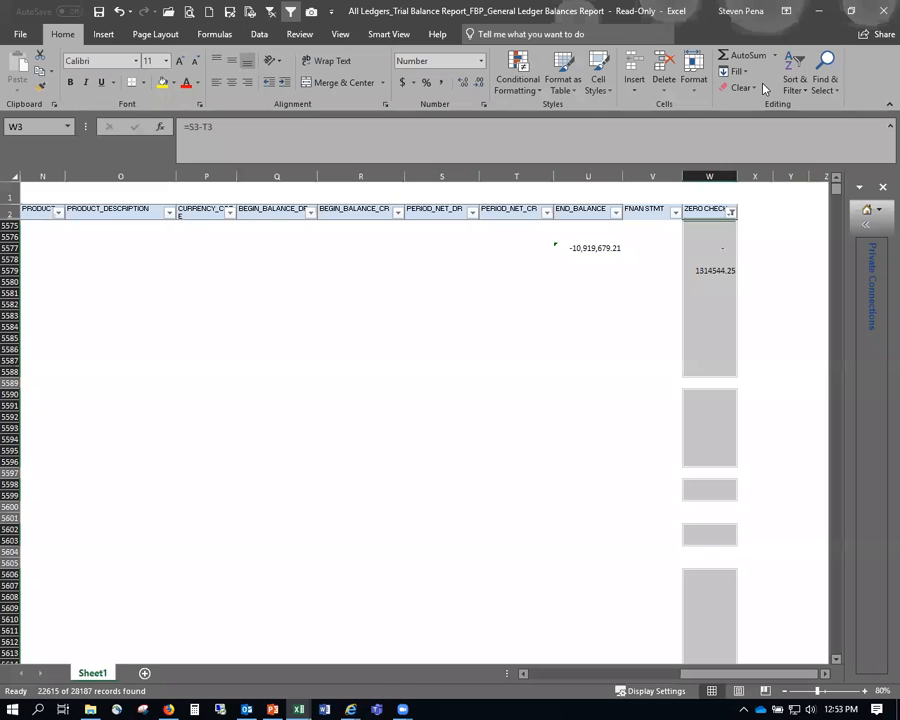
# Clear the ZERO CHECK filter and check the remaining records and the totals beneath them.
pyautogui.click(524, 304)
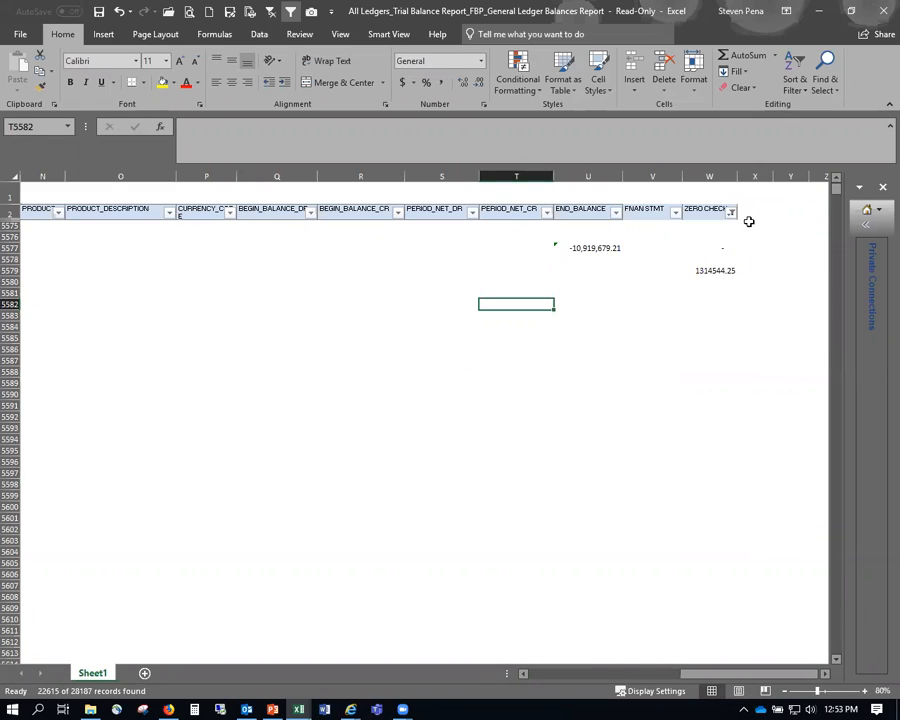
pyautogui.click(713, 270)
pyautogui.click(731, 213)
pyautogui.click(628, 279)
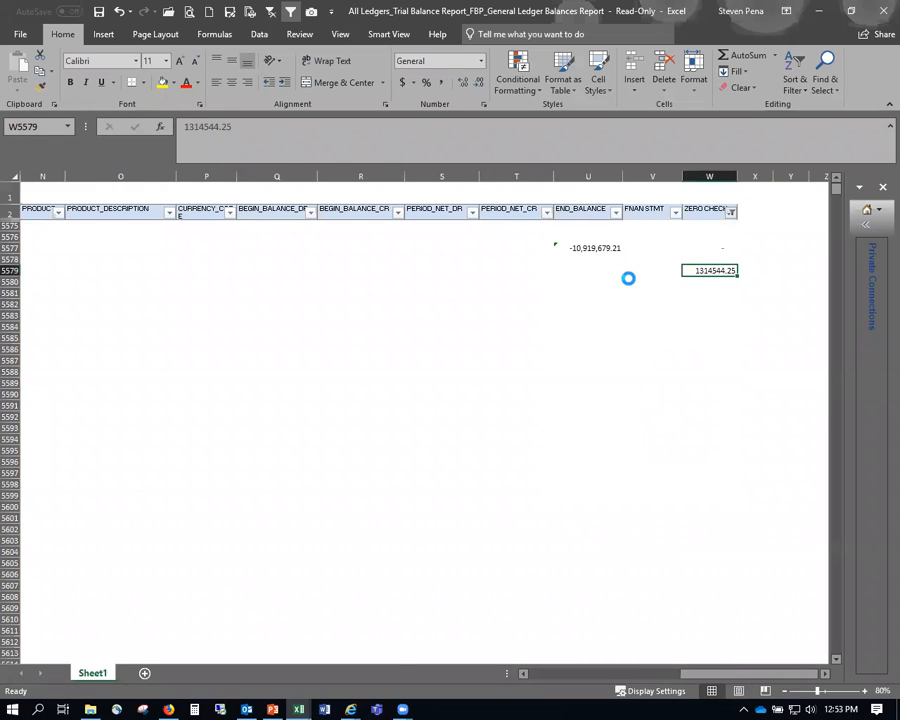
pyautogui.click(705, 315)
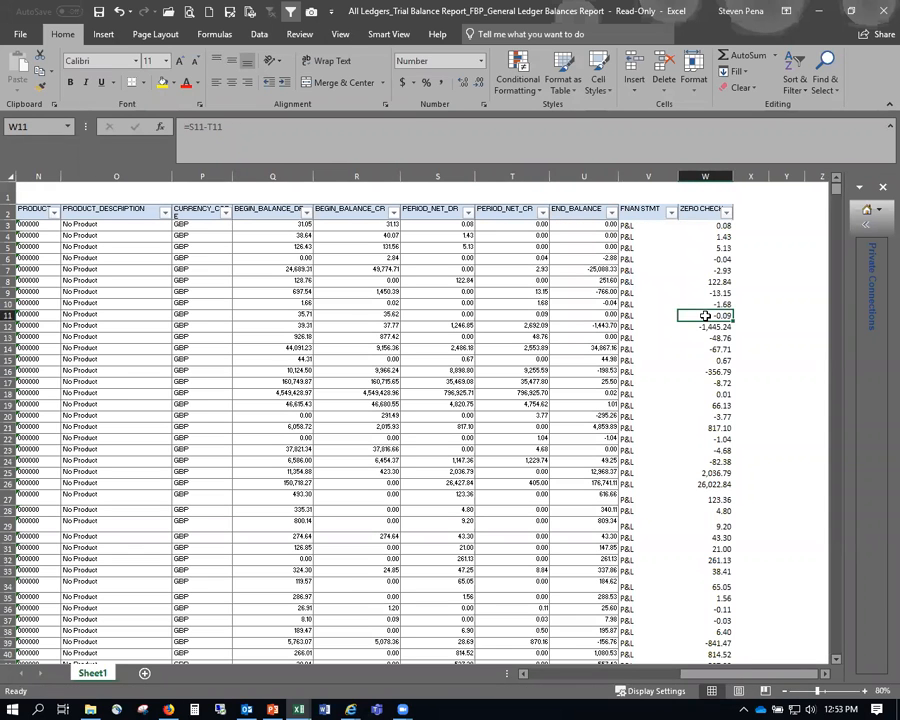
pyautogui.hotkey('ctrl', 'Down')
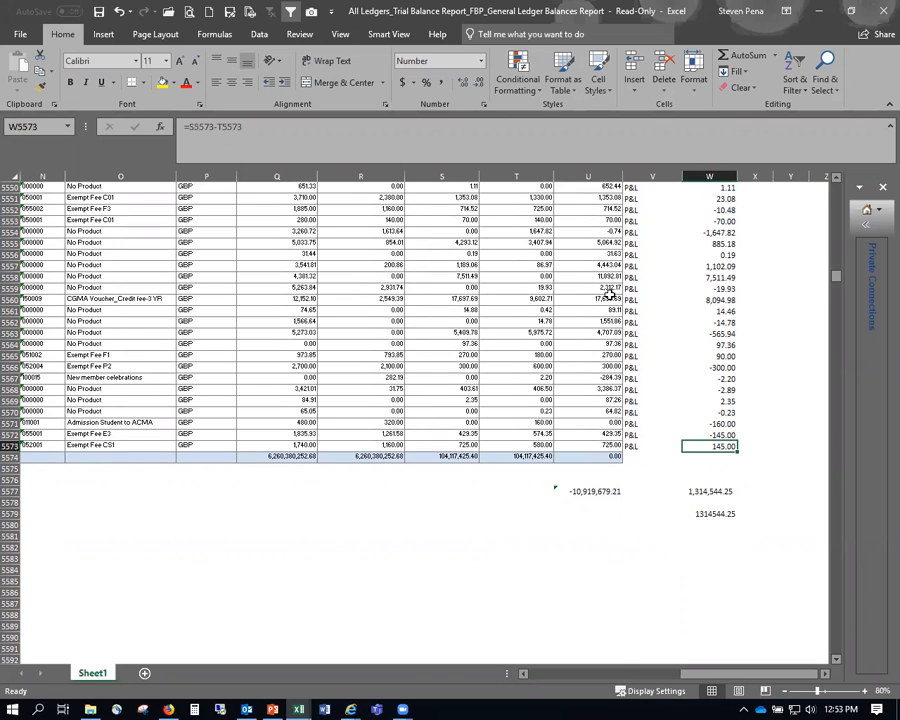
pyautogui.scroll(6, 636, 352)
pyautogui.moveTo(838, 262); pyautogui.dragTo(820, 174)
pyautogui.click(385, 302)
pyautogui.hotkey('ctrl', 'Left')
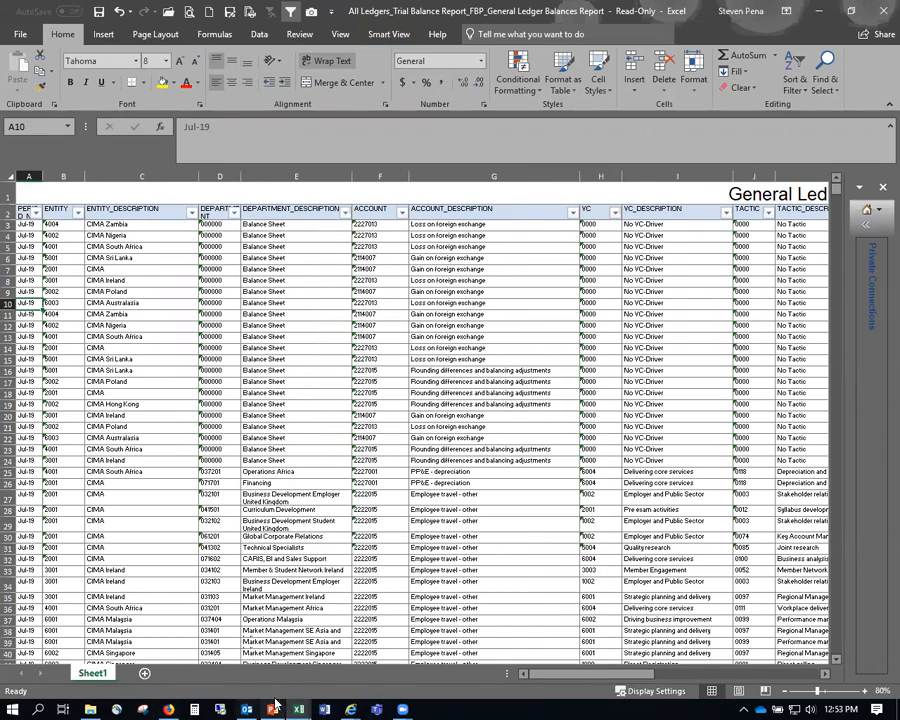
# Switch to the 2019-07 CIMA Trial Balance Converter_SWP workbook and open its TH sheet.
pyautogui.moveTo(297, 706)
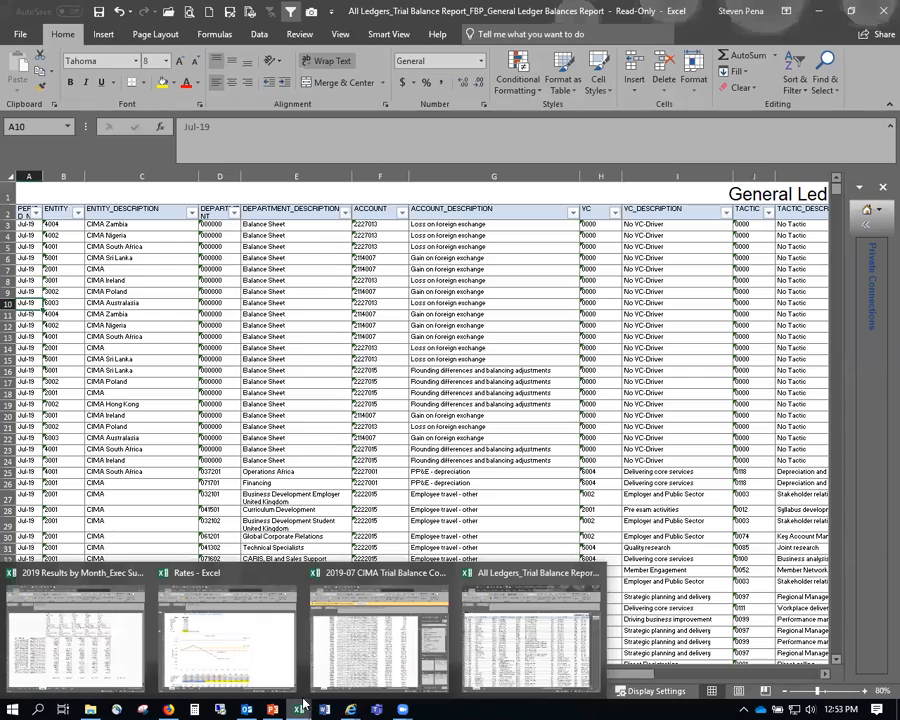
pyautogui.click(366, 635)
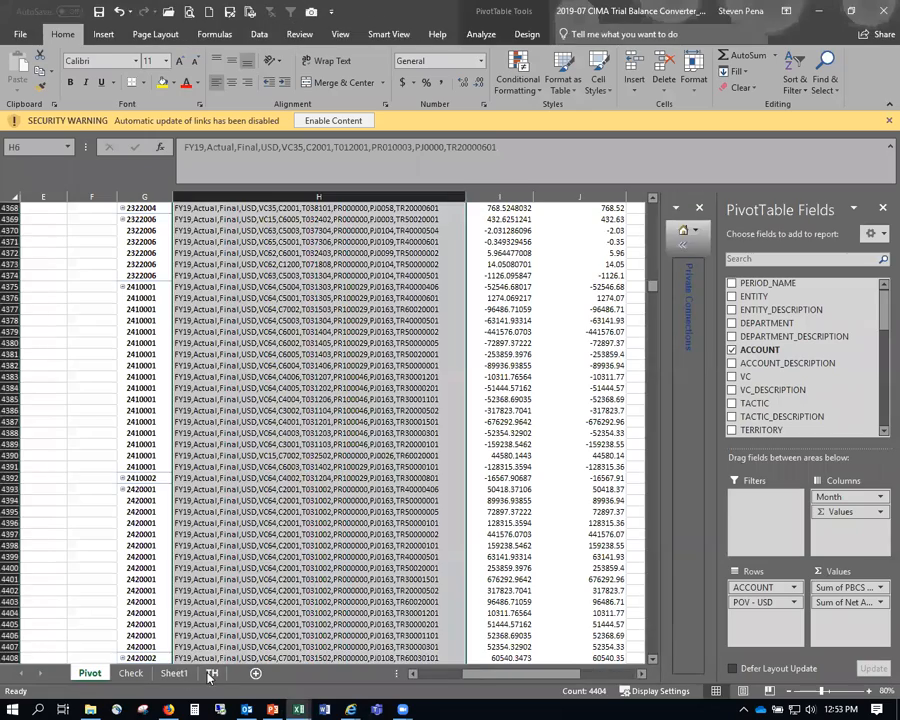
pyautogui.click(212, 673)
pyautogui.scroll(1, 100, 400)
pyautogui.click(78, 362)
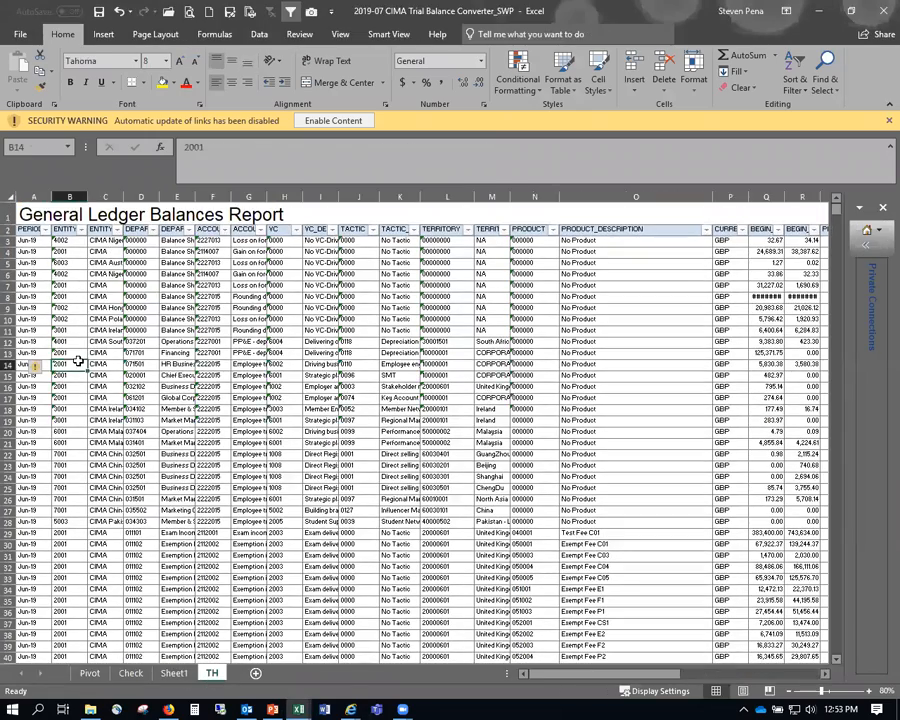
pyautogui.click(324, 33)
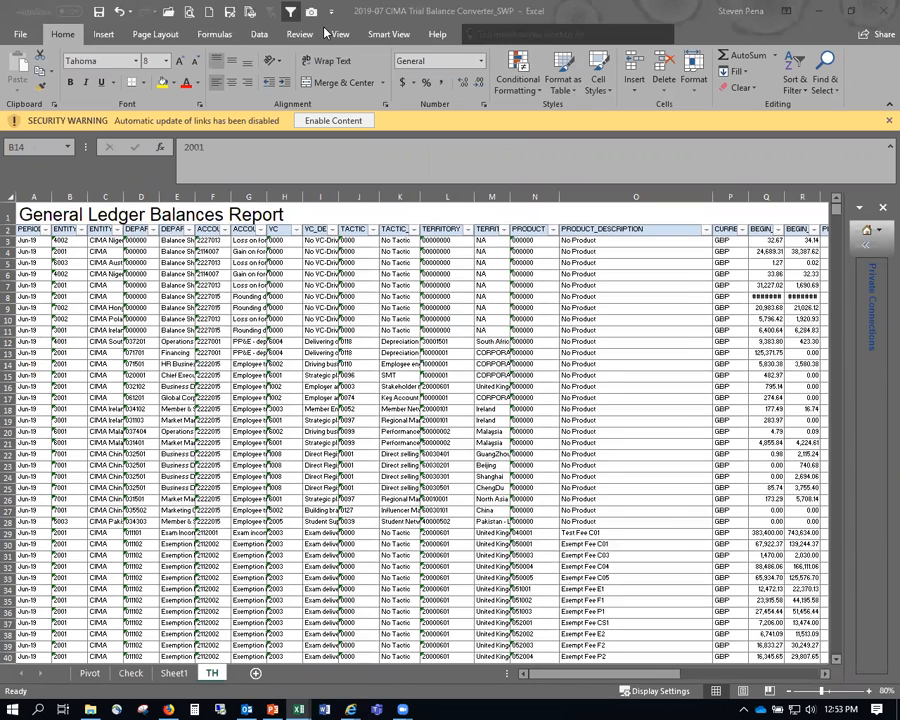
pyautogui.click(355, 17)
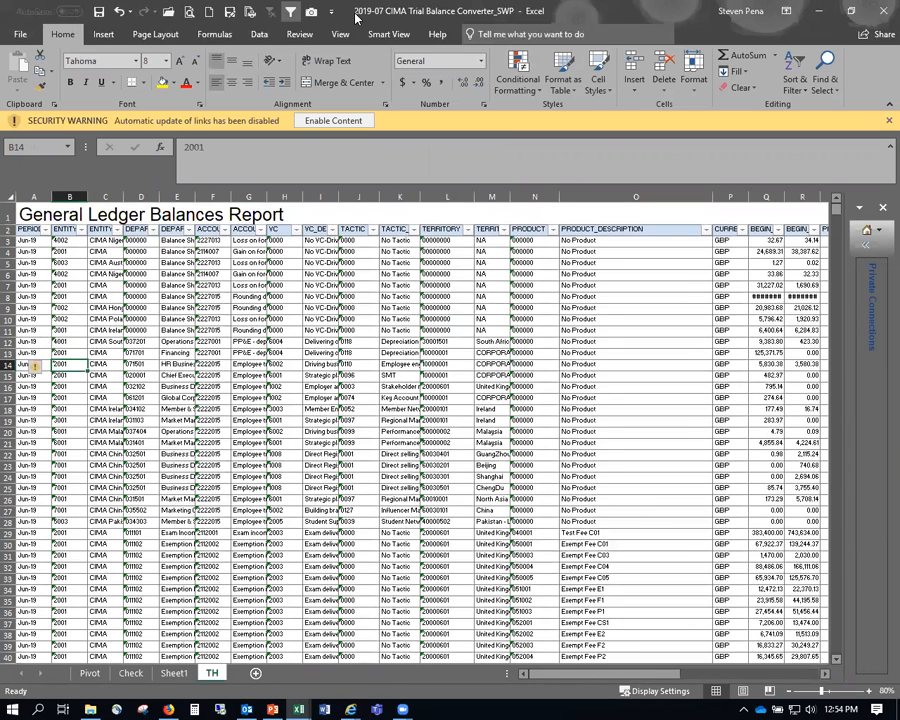
# Clear the contents of the June trial balance data on the TH sheet from A3 across to column U and down to the last record.
pyautogui.click(27, 240)
pyautogui.hotkey('shift', 'Right')
pyautogui.hotkey('shift', 'Right')
pyautogui.hotkey('shift', 'Right')
pyautogui.hotkey('shift', 'Right')
pyautogui.hotkey('shift', 'Right')
pyautogui.hotkey('shift', 'Right')
pyautogui.hotkey('shift', 'Right')
pyautogui.hotkey('shift', 'Right')
pyautogui.hotkey('shift', 'Right')
pyautogui.hotkey('shift', 'Right')
pyautogui.hotkey('shift', 'Right')
pyautogui.hotkey('shift', 'Right')
pyautogui.hotkey('shift', 'Right')
pyautogui.hotkey('shift', 'Right')
pyautogui.hotkey('shift', 'Right')
pyautogui.hotkey('shift', 'Right')
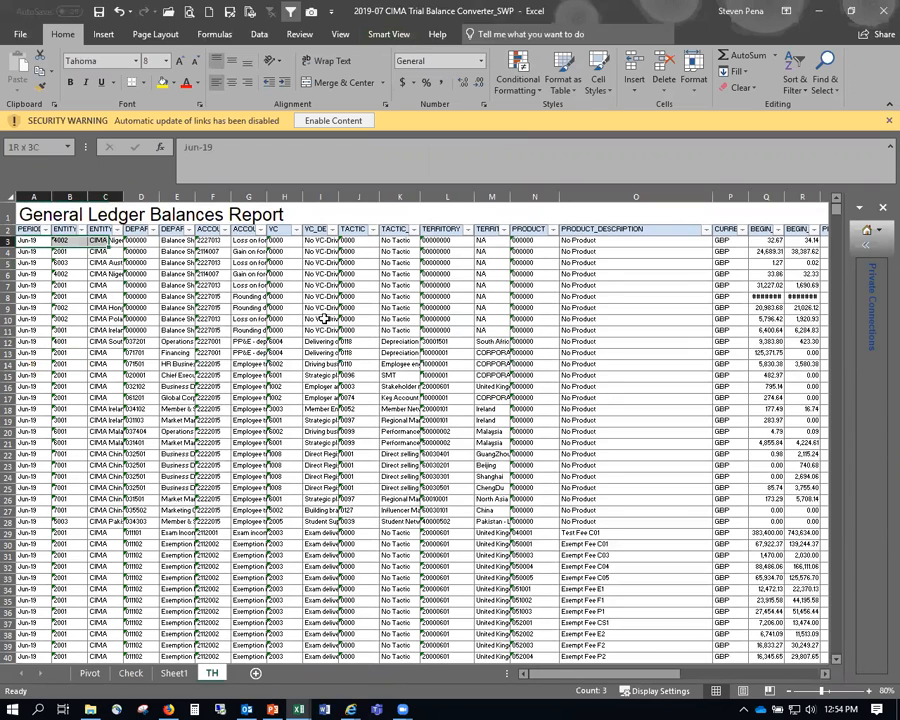
pyautogui.hotkey('shift', 'Right')
pyautogui.hotkey('shift', 'Right')
pyautogui.hotkey('shift', 'Right')
pyautogui.hotkey('shift', 'Right')
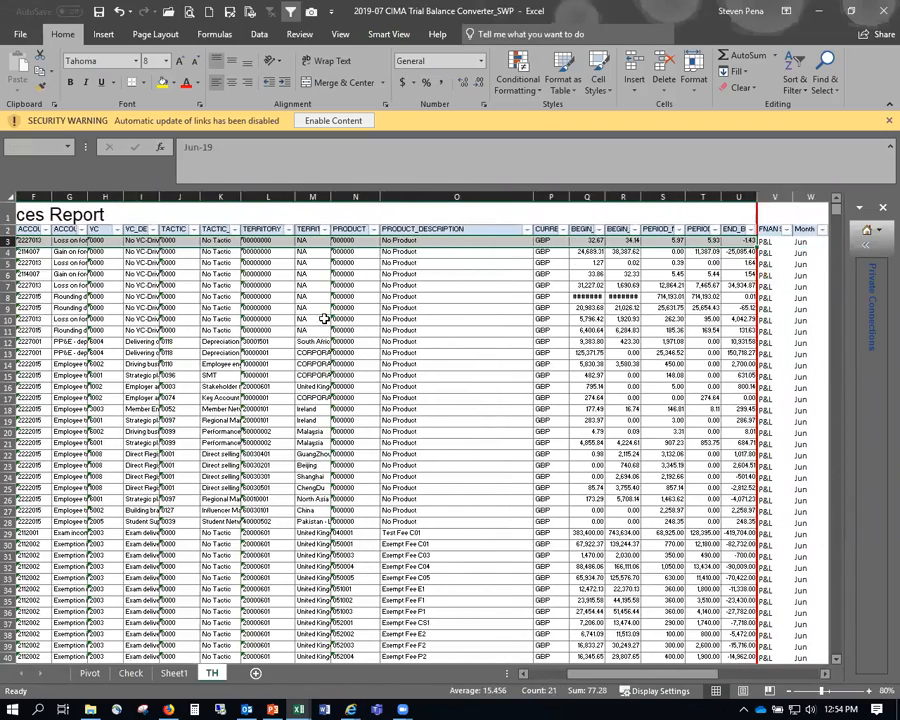
pyautogui.hotkey('ctrl', 'shift', 'Down')
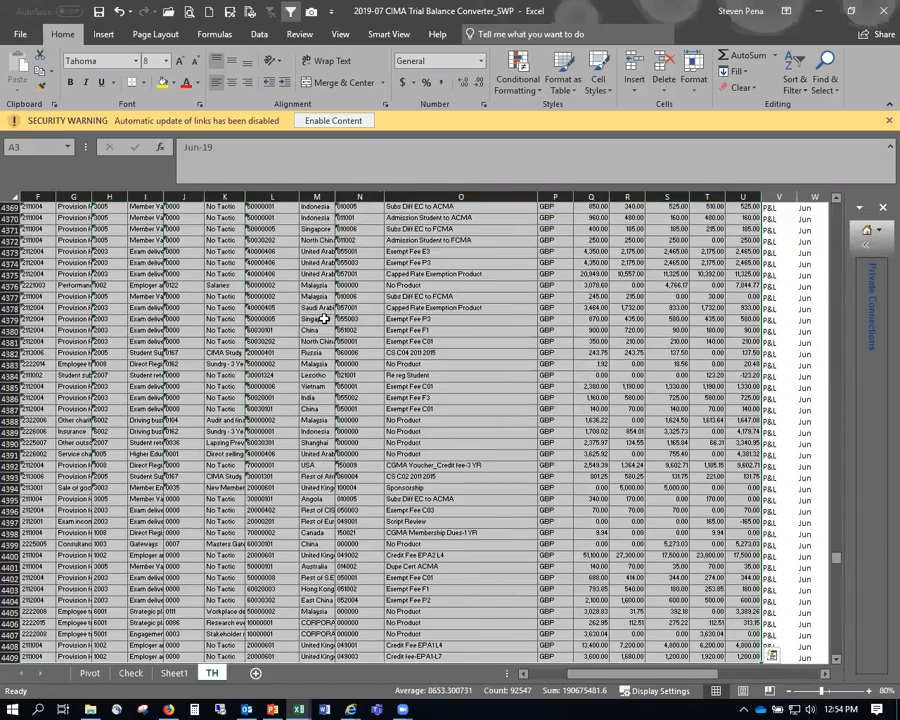
pyautogui.press('Delete')
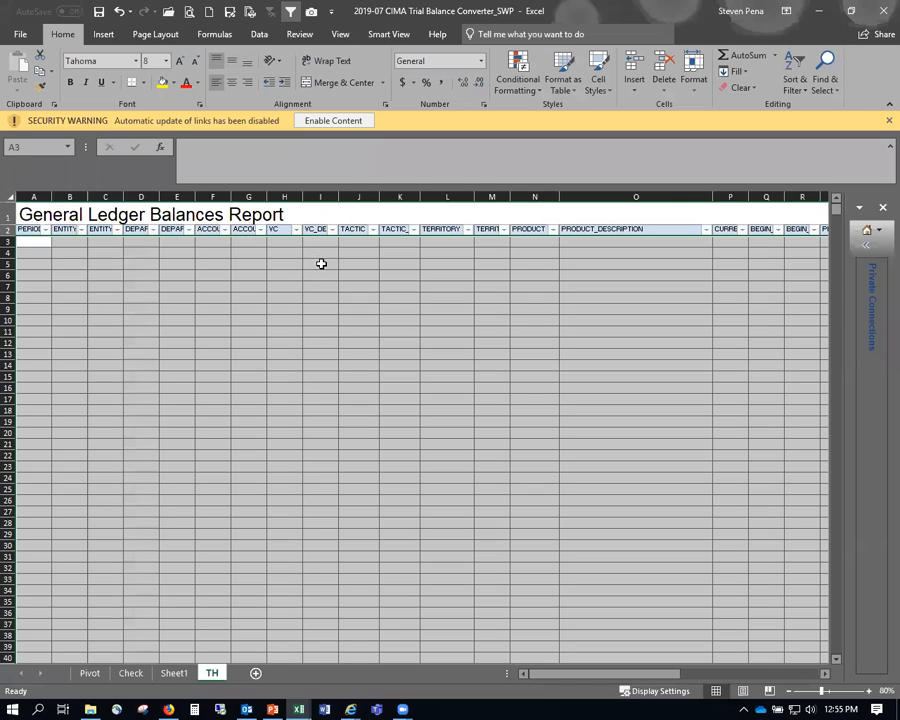
pyautogui.click(208, 274)
# Review the calculated columns beside the cleared data on the TH sheet and return to the All Ledgers trial balance workbook.
pyautogui.moveTo(644, 673); pyautogui.dragTo(815, 672)
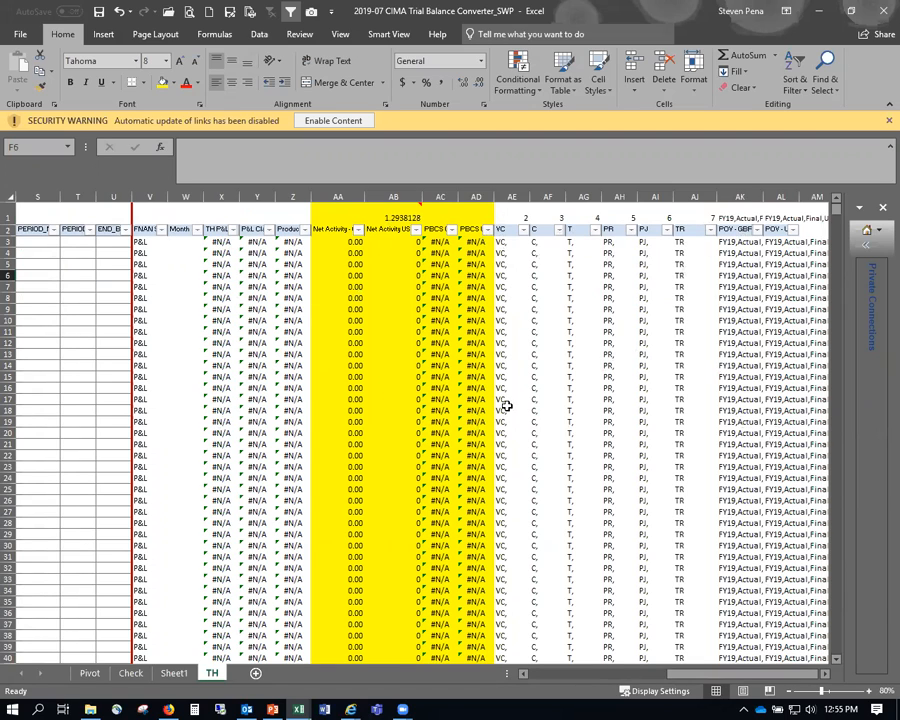
pyautogui.moveTo(305, 705)
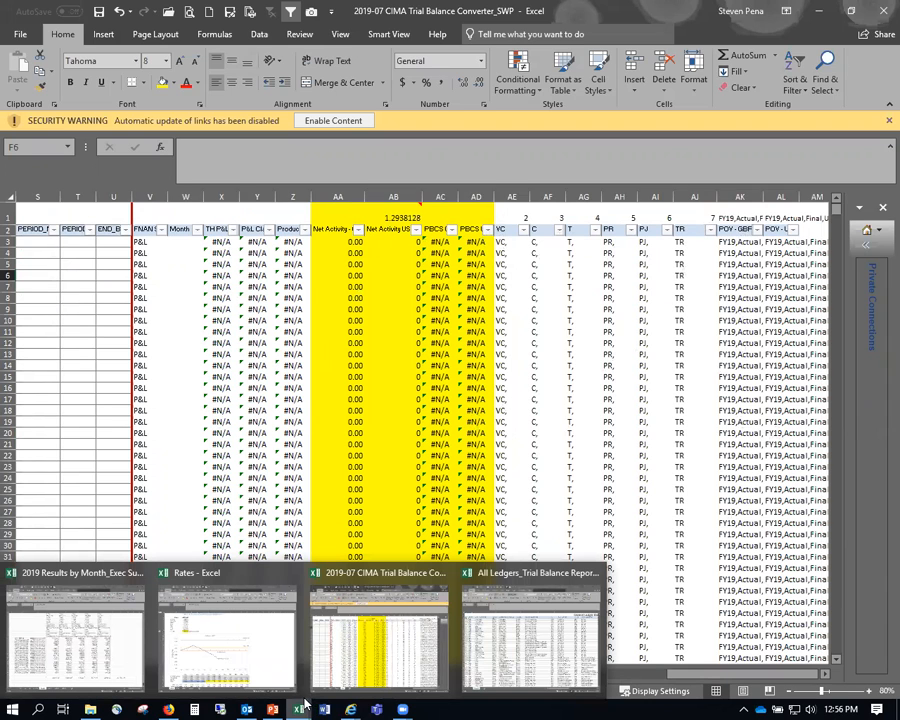
pyautogui.click(555, 634)
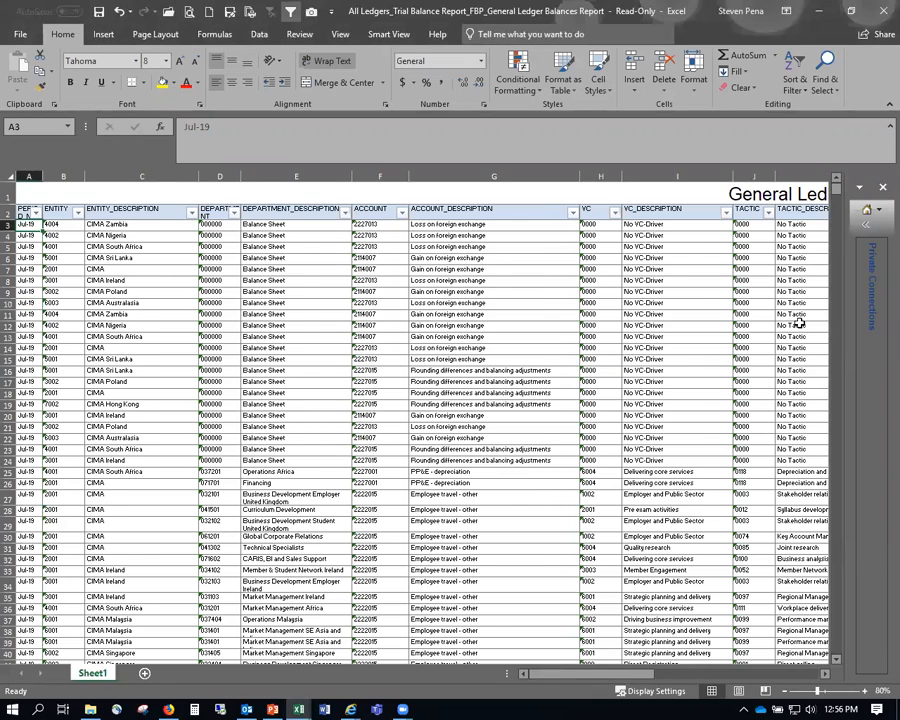
# Copy the July trial balance records from A3 across to column U and down to the last record above the totals.
pyautogui.hotkey('shift', 'Right')
pyautogui.hotkey('shift', 'Right')
pyautogui.hotkey('shift', 'Right')
pyautogui.hotkey('shift', 'Right')
pyautogui.hotkey('shift', 'Right')
pyautogui.hotkey('shift', 'Right')
pyautogui.hotkey('shift', 'Right')
pyautogui.hotkey('shift', 'Right')
pyautogui.hotkey('shift', 'Right')
pyautogui.hotkey('shift', 'Right')
pyautogui.hotkey('shift', 'Right')
pyautogui.hotkey('shift', 'Right')
pyautogui.hotkey('shift', 'Right')
pyautogui.hotkey('shift', 'Right')
pyautogui.hotkey('shift', 'Right')
pyautogui.hotkey('shift', 'Right')
pyautogui.hotkey('shift', 'Right')
pyautogui.hotkey('shift', 'Right')
pyautogui.hotkey('shift', 'Right')
pyautogui.hotkey('shift', 'Right')
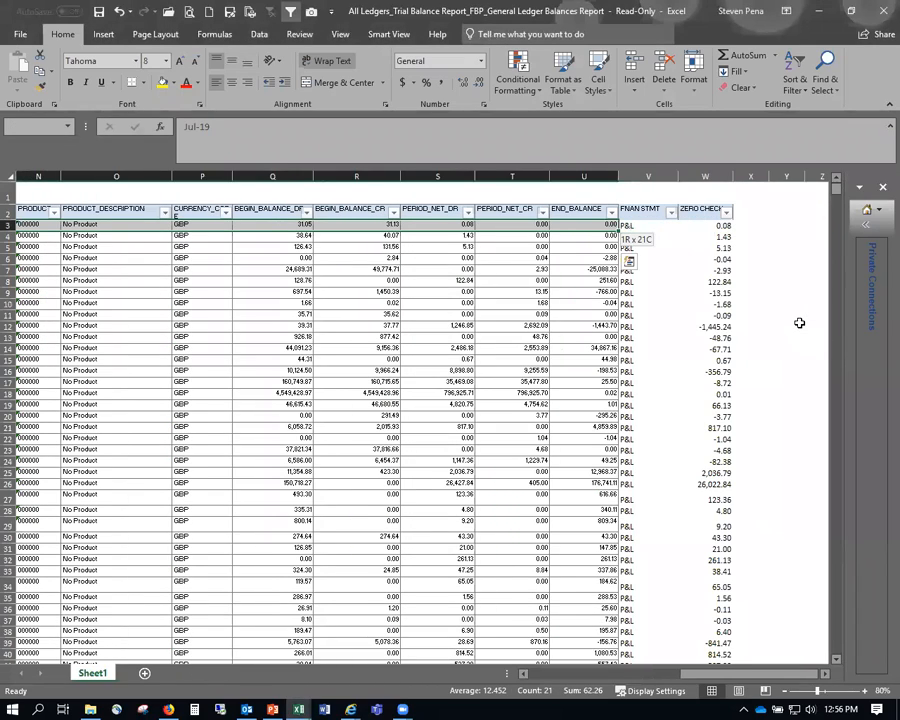
pyautogui.hotkey('ctrl', 'shift', 'Down')
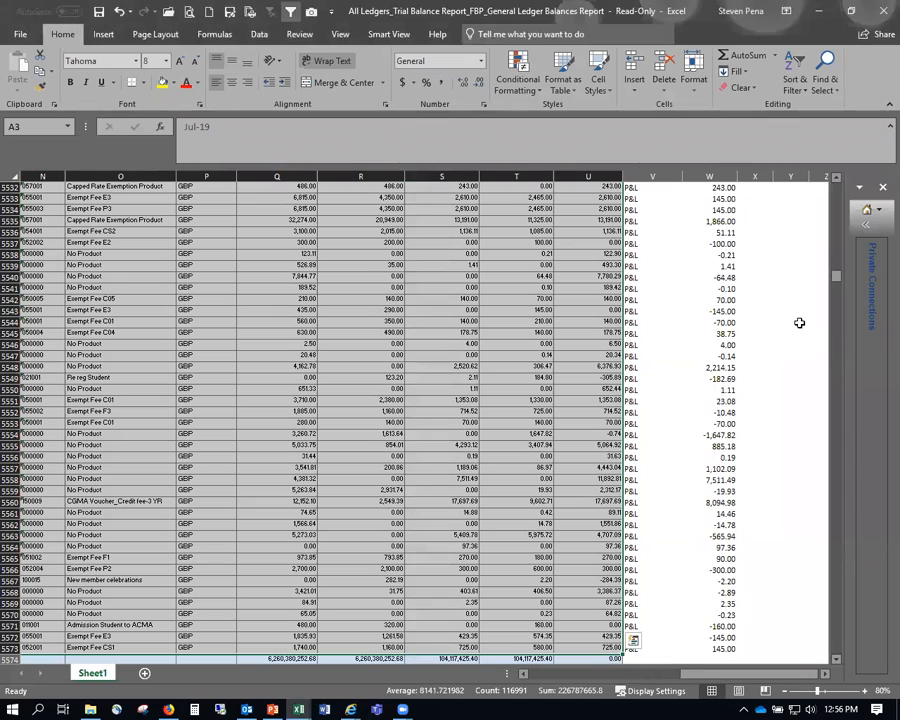
pyautogui.hotkey('ctrl', 'c')
# Switch to the 2019-07 CIMA Trial Balance Converter_SWP workbook, paste the records at A3 of the TH sheet and turn off text wrapping.
pyautogui.hotkey('alt', 'Tab')
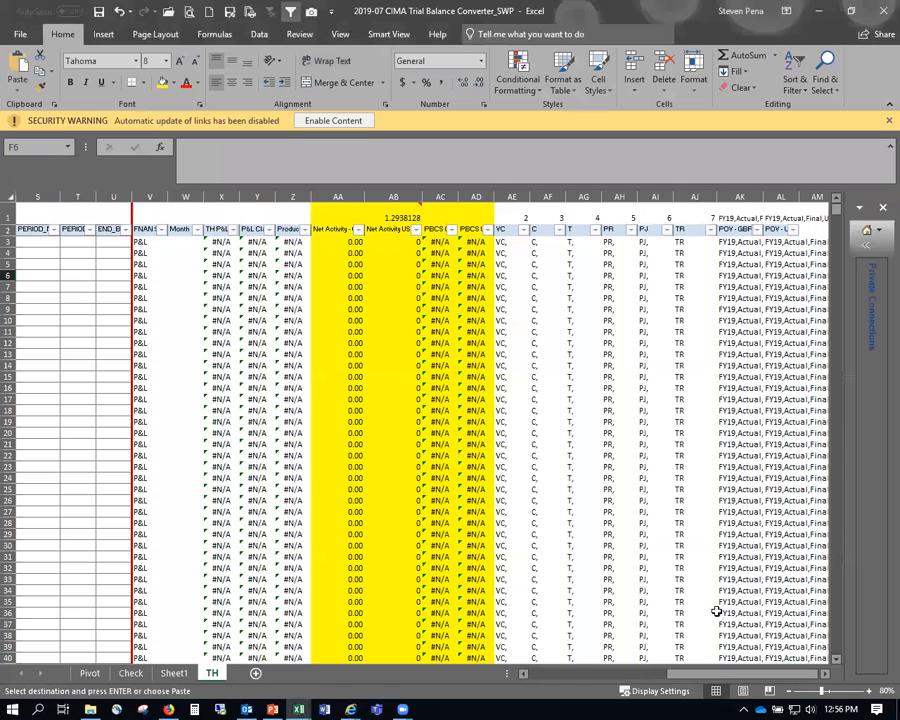
pyautogui.moveTo(730, 674); pyautogui.dragTo(511, 675)
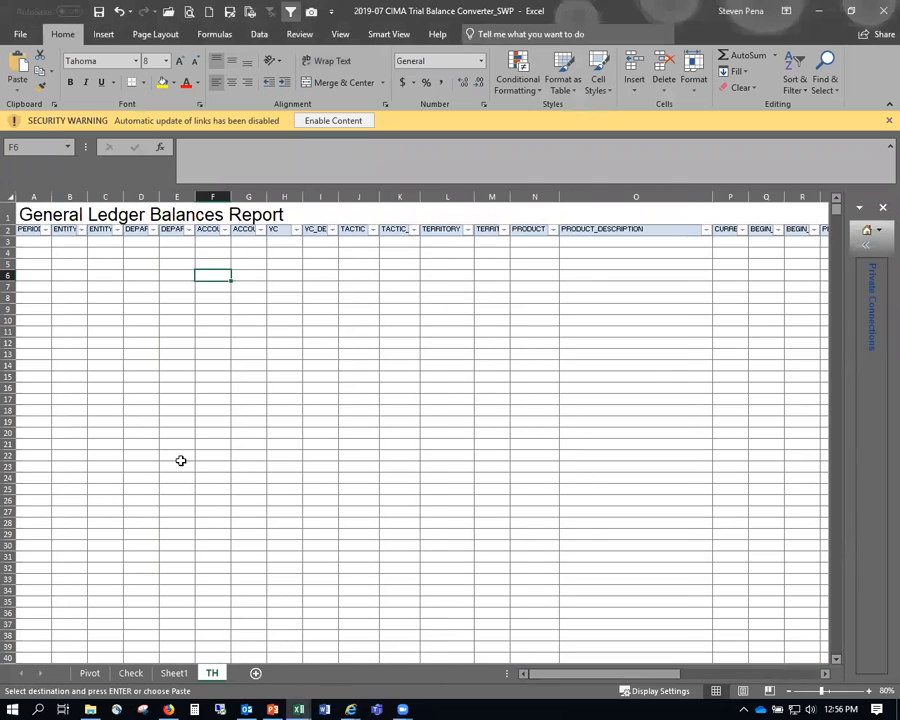
pyautogui.click(42, 243)
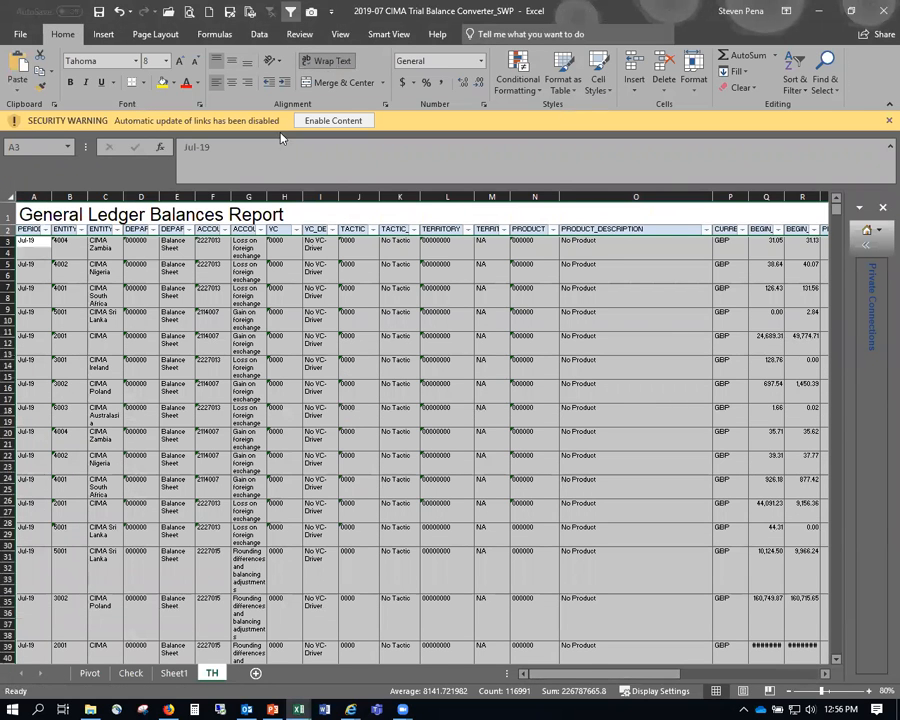
pyautogui.click(338, 66)
# Copy the CY2019 average GBP-to-USD rate from C16 of the Rates workbook and paste its value into AB1 of the converter's TH sheet.
pyautogui.moveTo(646, 677); pyautogui.dragTo(757, 676)
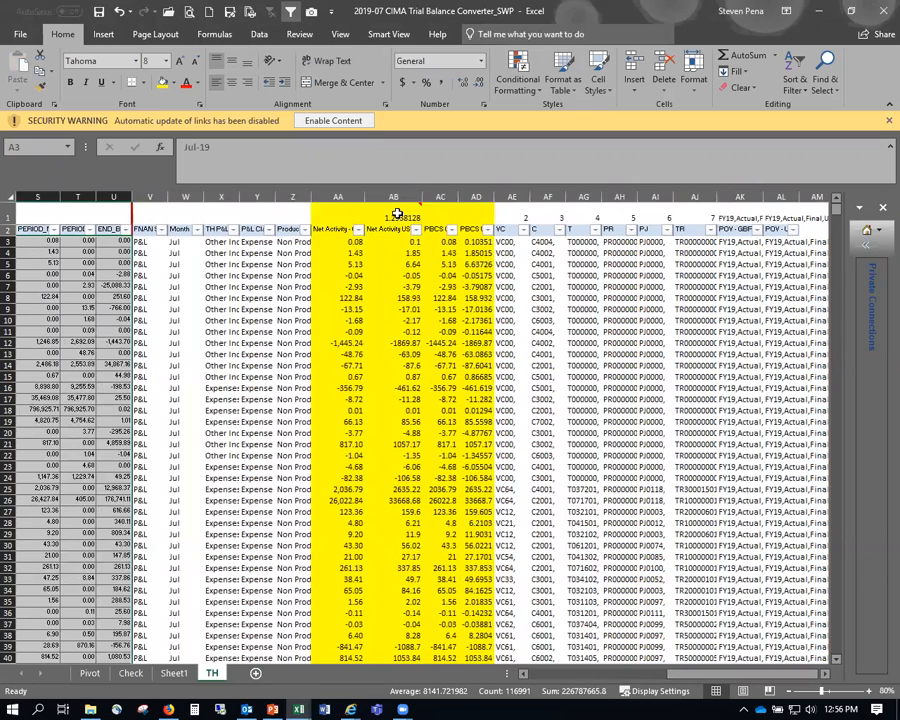
pyautogui.moveTo(397, 217)
pyautogui.hotkey('alt', 'Tab')
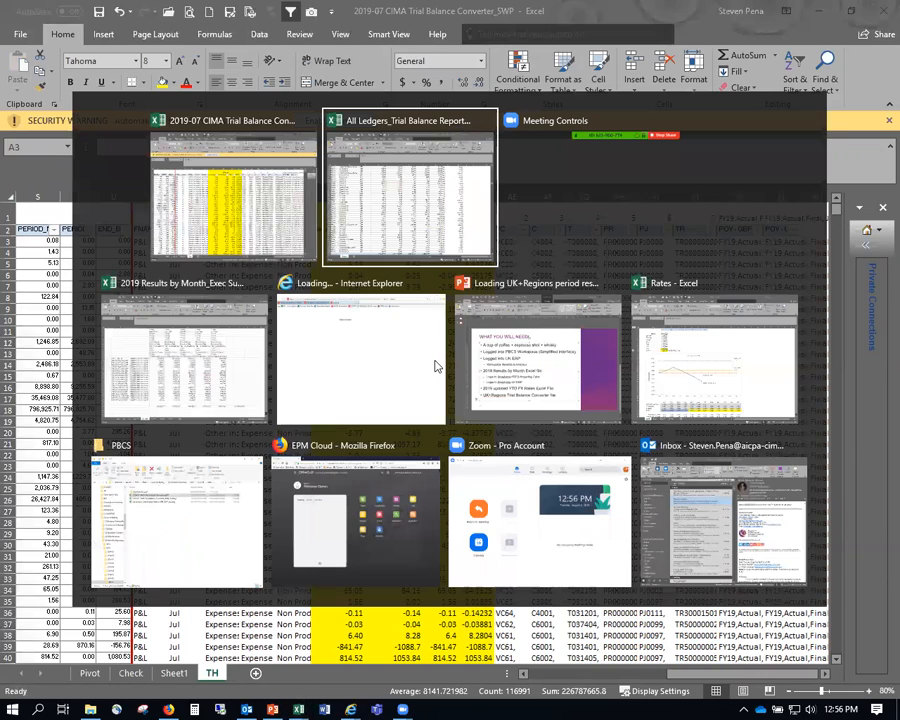
pyautogui.hotkey('alt', 'Tab')
pyautogui.hotkey('alt', 'Tab')
pyautogui.hotkey('alt', 'Tab')
pyautogui.hotkey('alt', 'Tab')
pyautogui.hotkey('alt', 'Tab')
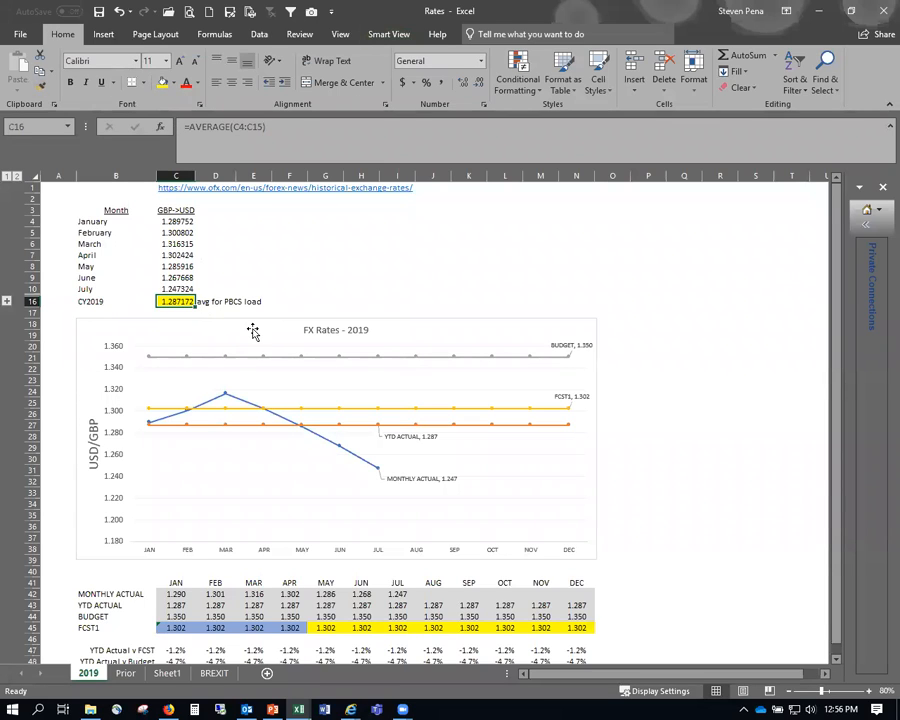
pyautogui.hotkey('ctrl', 'c')
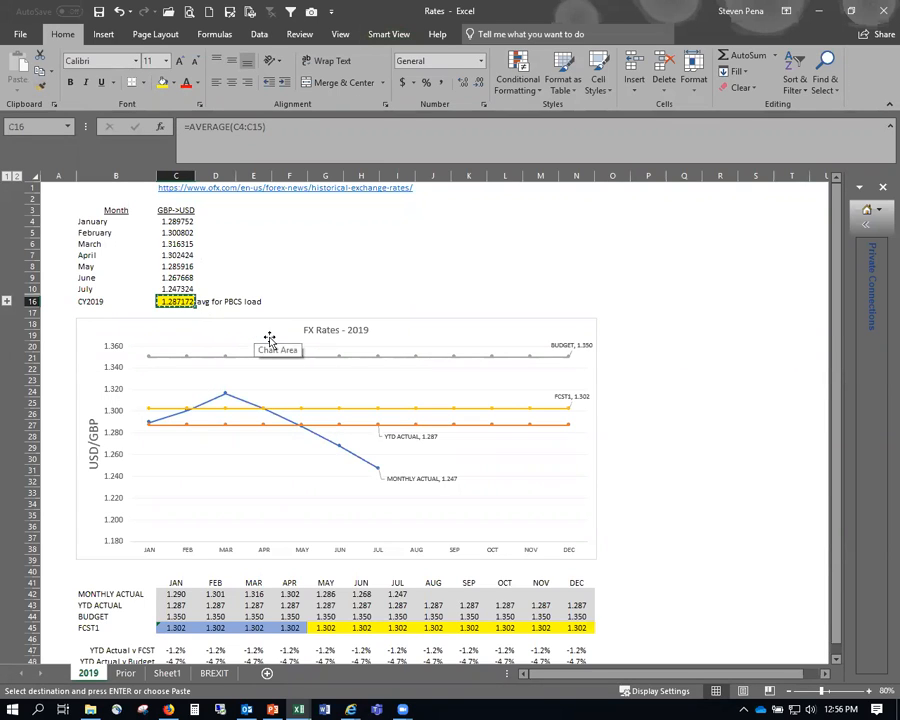
pyautogui.hotkey('alt', 'Tab')
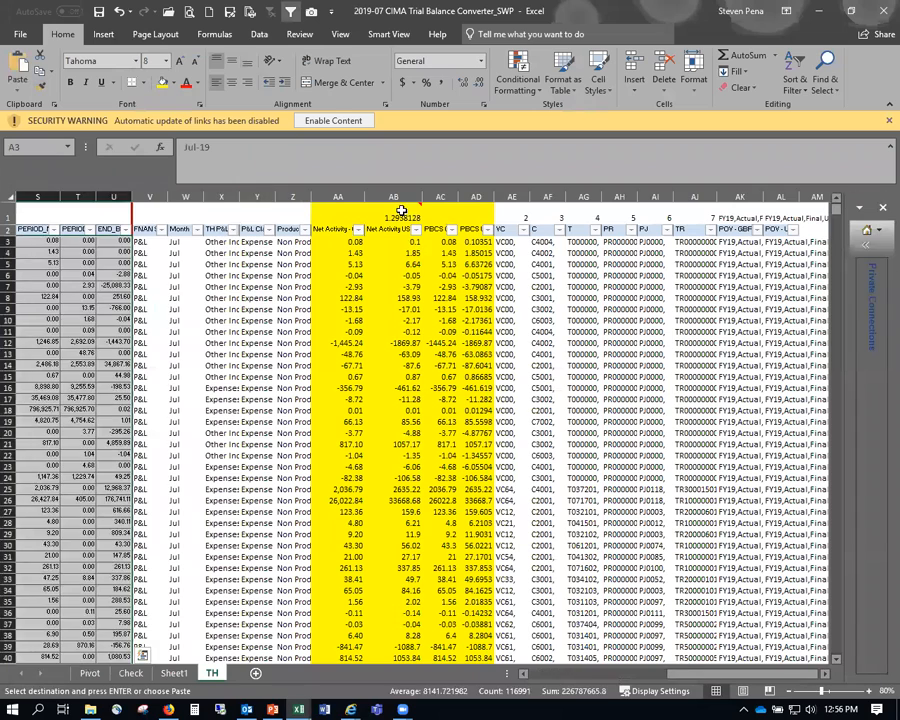
pyautogui.rightClick(401, 213)
pyautogui.click(450, 266)
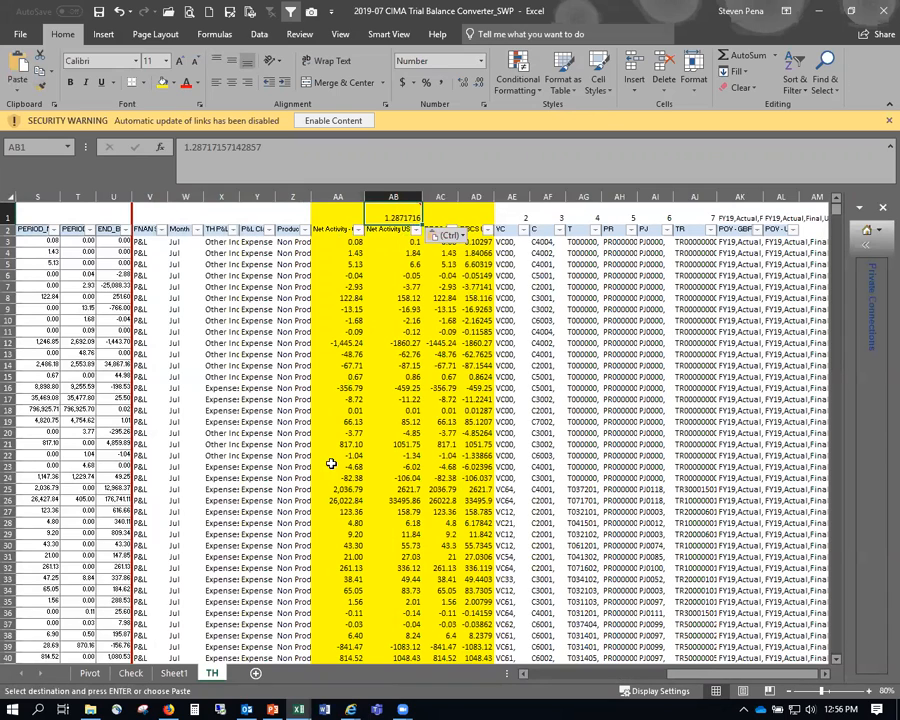
# Extend the calculated formulas in columns V to AL from row 5536 down to the last record in row 5573.
pyautogui.moveTo(393, 444); pyautogui.dragTo(393, 455)
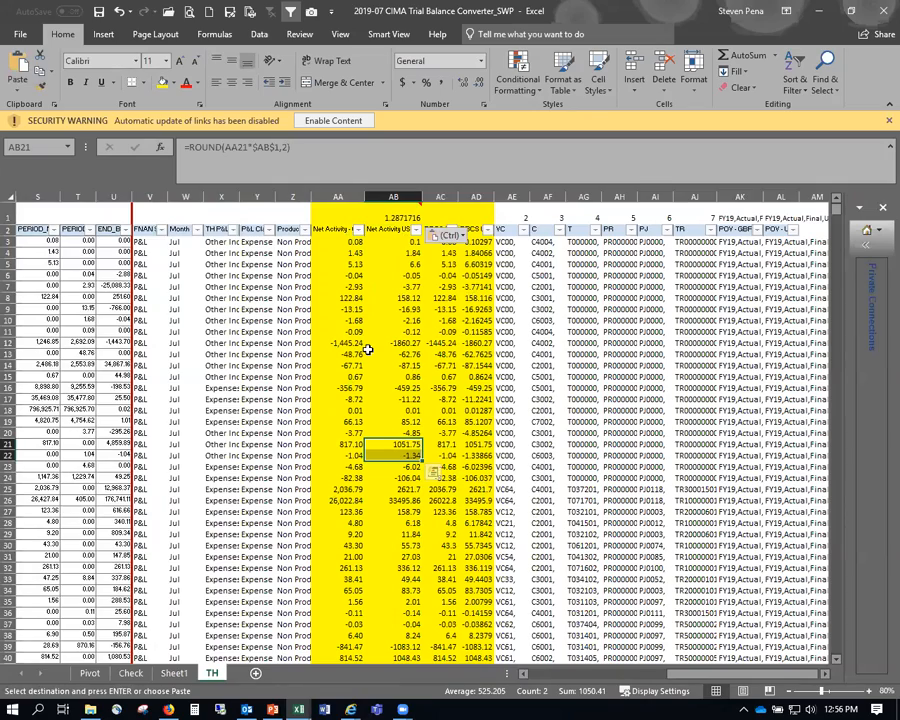
pyautogui.press('Left')
pyautogui.press('Left')
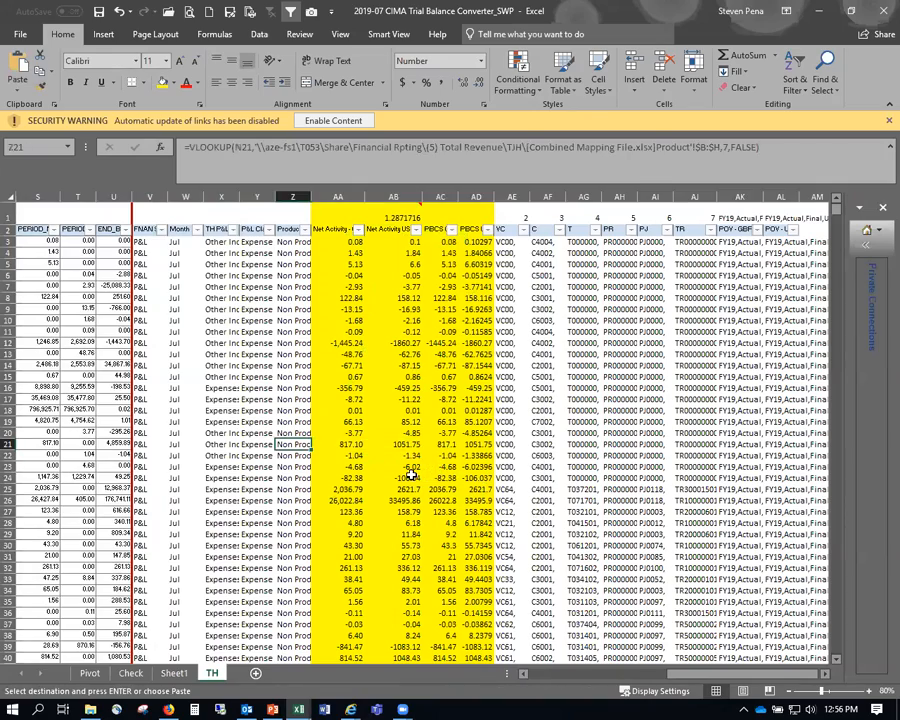
pyautogui.hotkey('ctrl', 'Left')
pyautogui.hotkey('ctrl', 'Down')
pyautogui.press('Right')
pyautogui.press('Right')
pyautogui.press('Right')
pyautogui.press('Right')
pyautogui.press('Right')
pyautogui.press('Right')
pyautogui.press('Right')
pyautogui.press('Right')
pyautogui.press('Right')
pyautogui.press('Right')
pyautogui.press('Right')
pyautogui.press('Right')
pyautogui.press('Right')
pyautogui.press('Right')
pyautogui.press('Right')
pyautogui.press('Right')
pyautogui.press('Right')
pyautogui.press('Right')
pyautogui.press('Right')
pyautogui.press('Right')
pyautogui.press('Right')
pyautogui.press('Right')
pyautogui.press('Right')
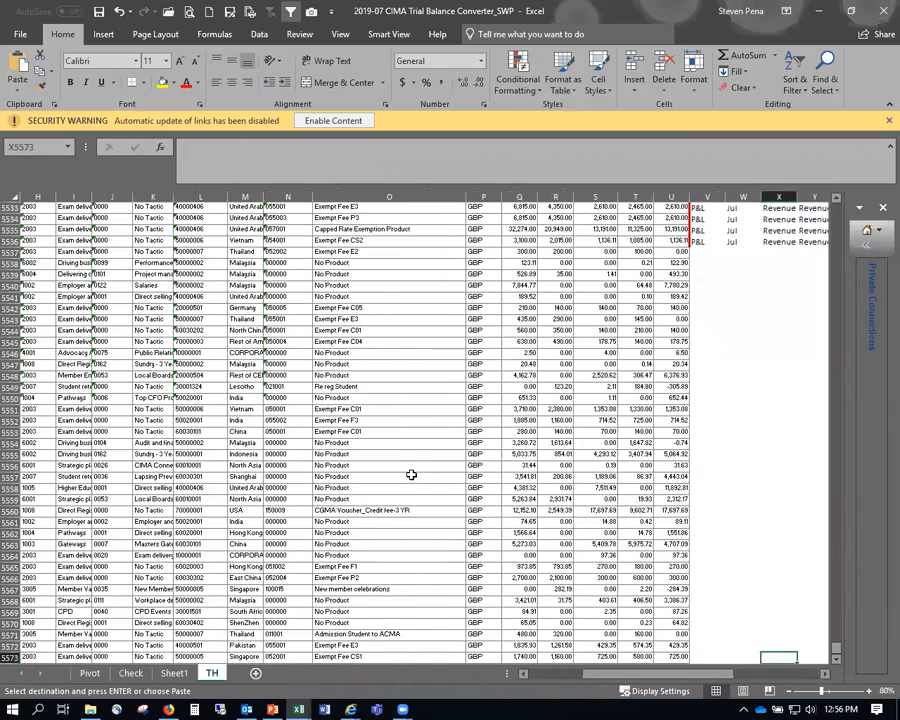
pyautogui.hotkey('ctrl', 'Up')
pyautogui.press('Right')
pyautogui.press('Right')
pyautogui.press('Right')
pyautogui.press('Left')
pyautogui.press('Left')
pyautogui.press('Left')
pyautogui.press('Left')
pyautogui.press('Left')
pyautogui.press('Left')
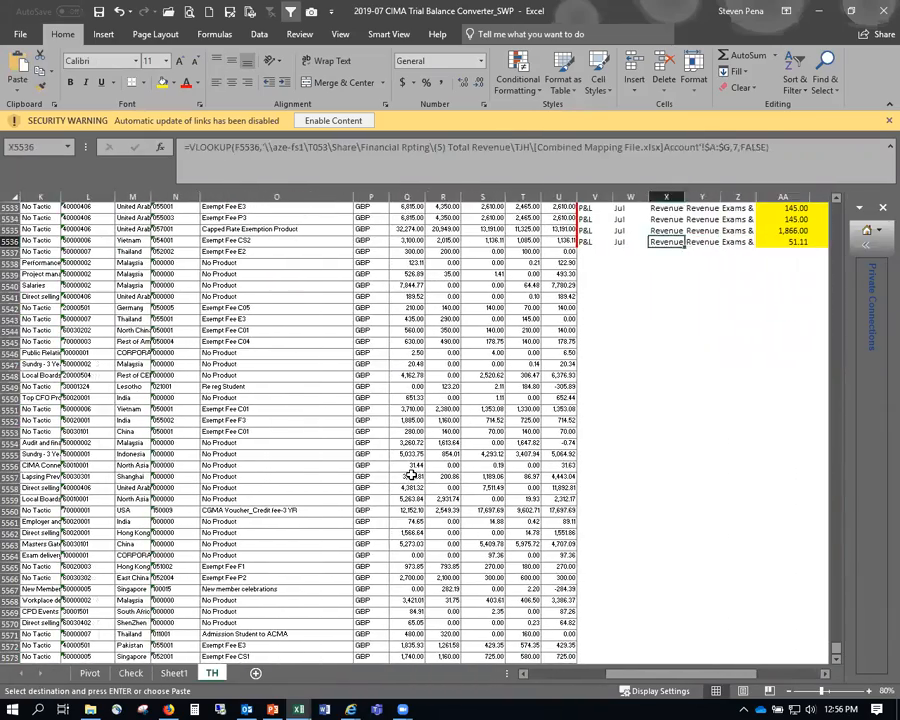
pyautogui.press('Right')
pyautogui.hotkey('ctrl', 'shift', 'Right')
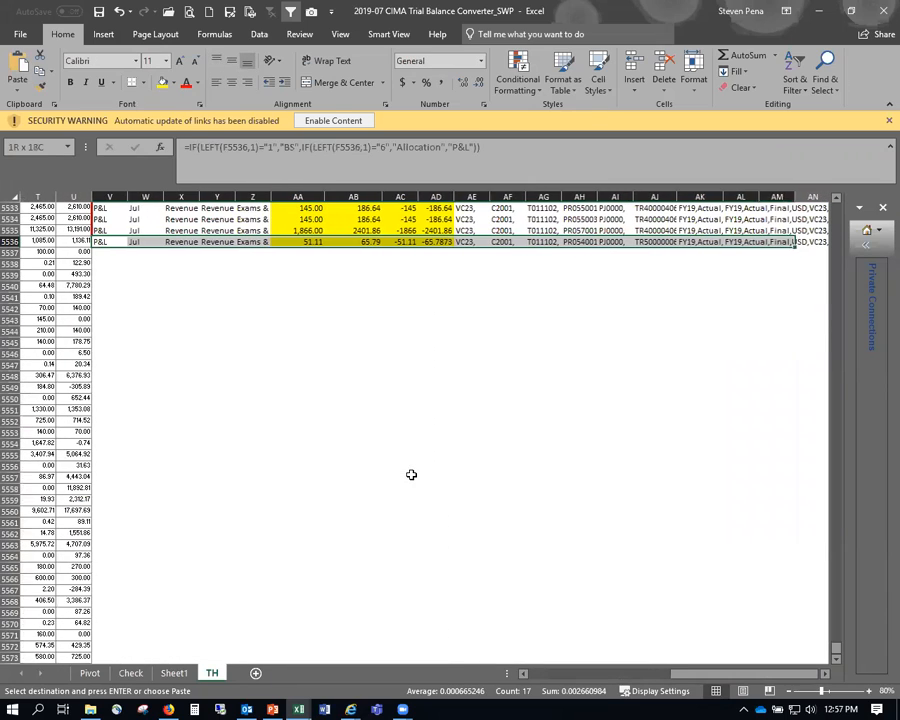
pyautogui.press('Down')
pyautogui.press('Left')
pyautogui.hotkey('ctrl', 'Down')
pyautogui.press('Right')
pyautogui.hotkey('ctrl', 'shift', 'Up')
pyautogui.press('Return')
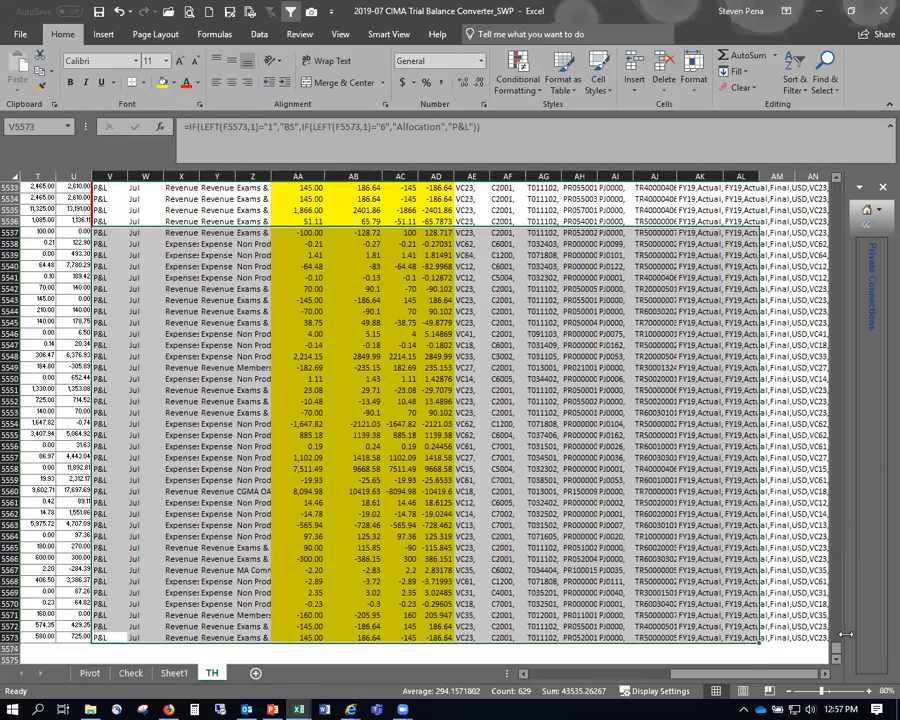
# Review the categories available in the TH P&L Class and P&L Class column filters on the TH sheet, leaving both unfiltered.
pyautogui.moveTo(836, 648); pyautogui.dragTo(838, 165)
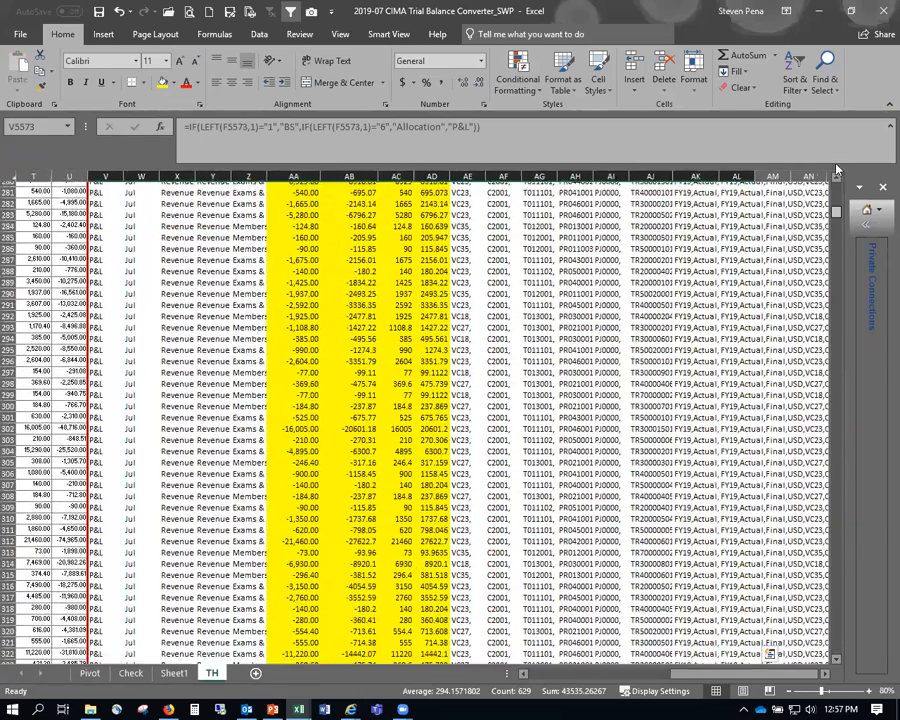
pyautogui.click(129, 236)
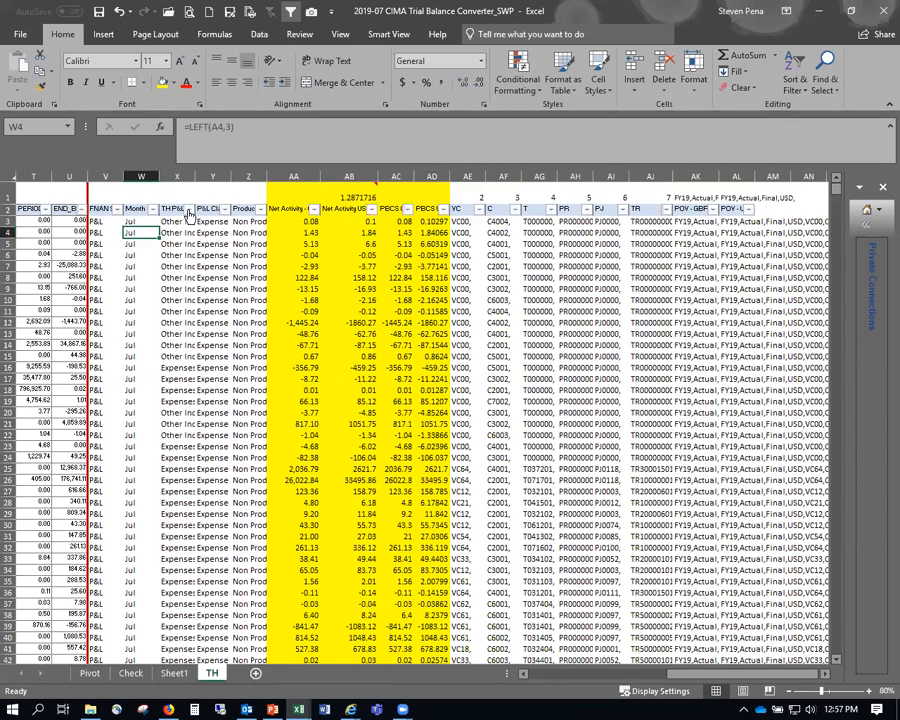
pyautogui.click(172, 209)
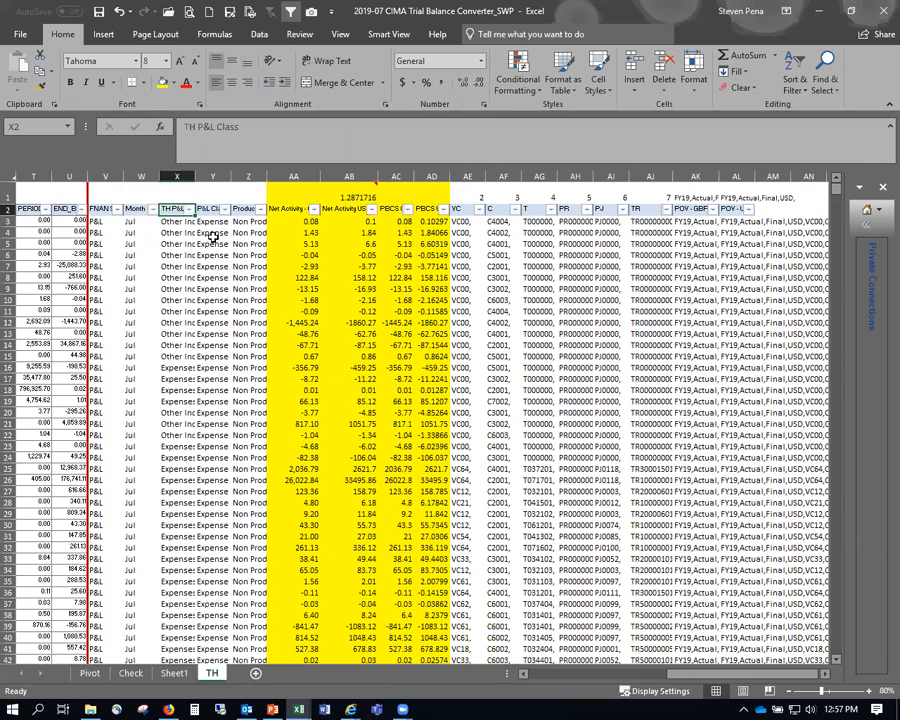
pyautogui.click(188, 210)
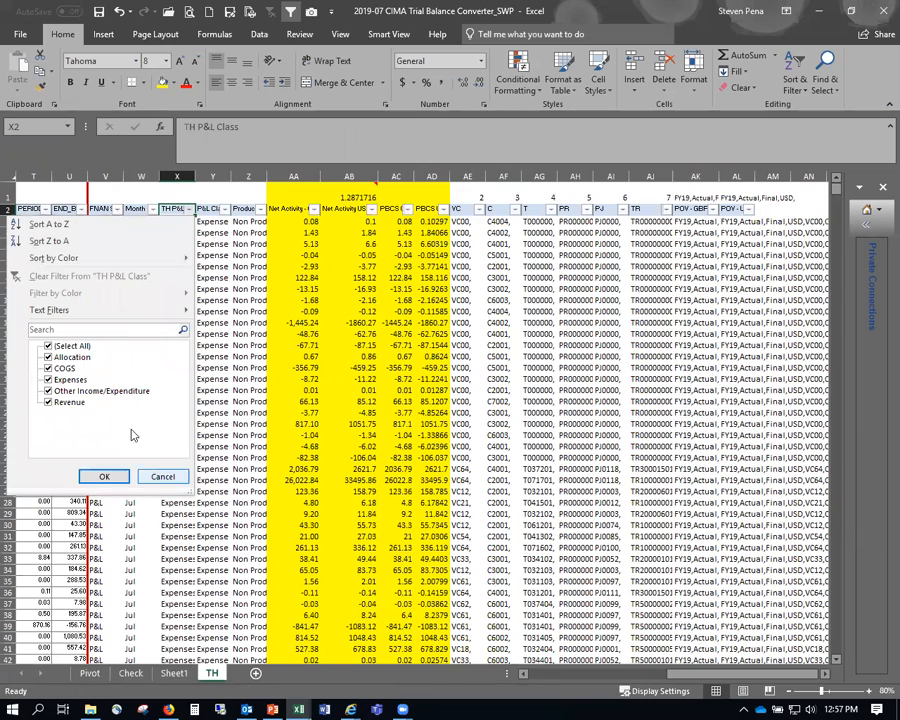
pyautogui.click(188, 210)
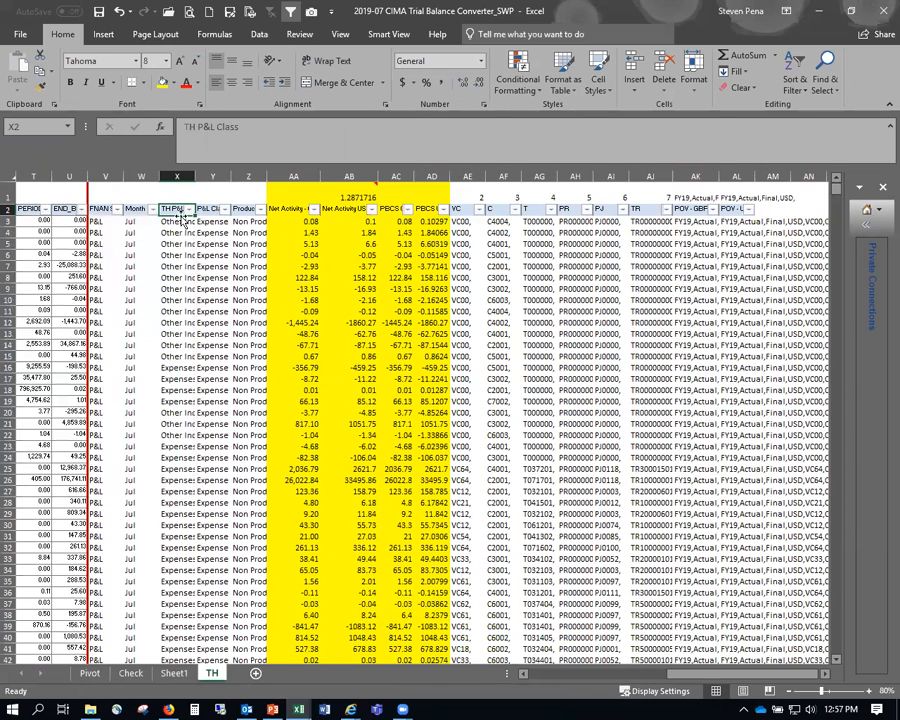
pyautogui.click(224, 210)
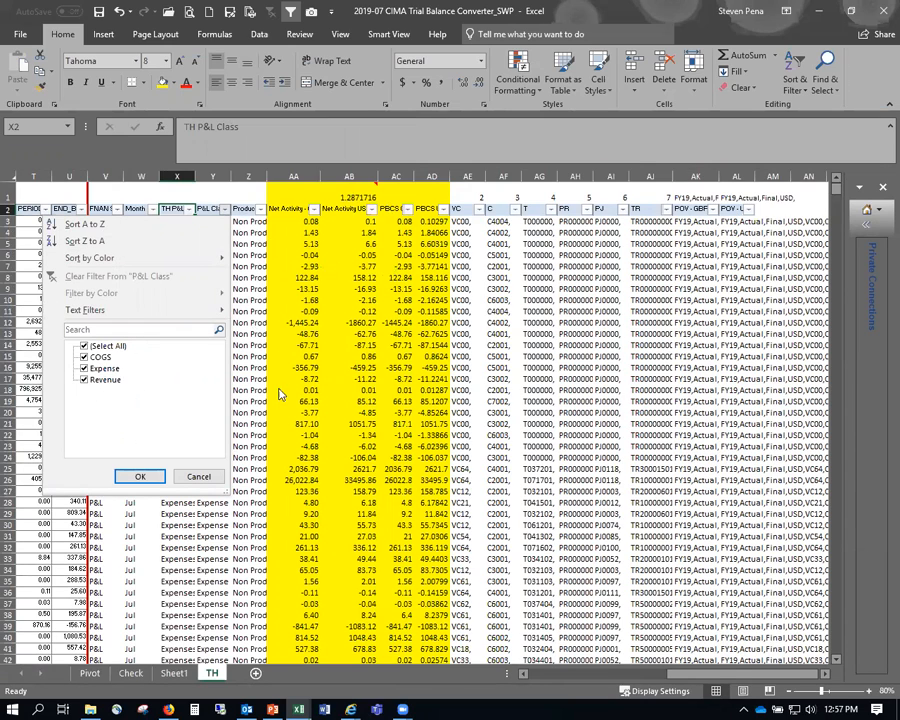
pyautogui.press('Return')
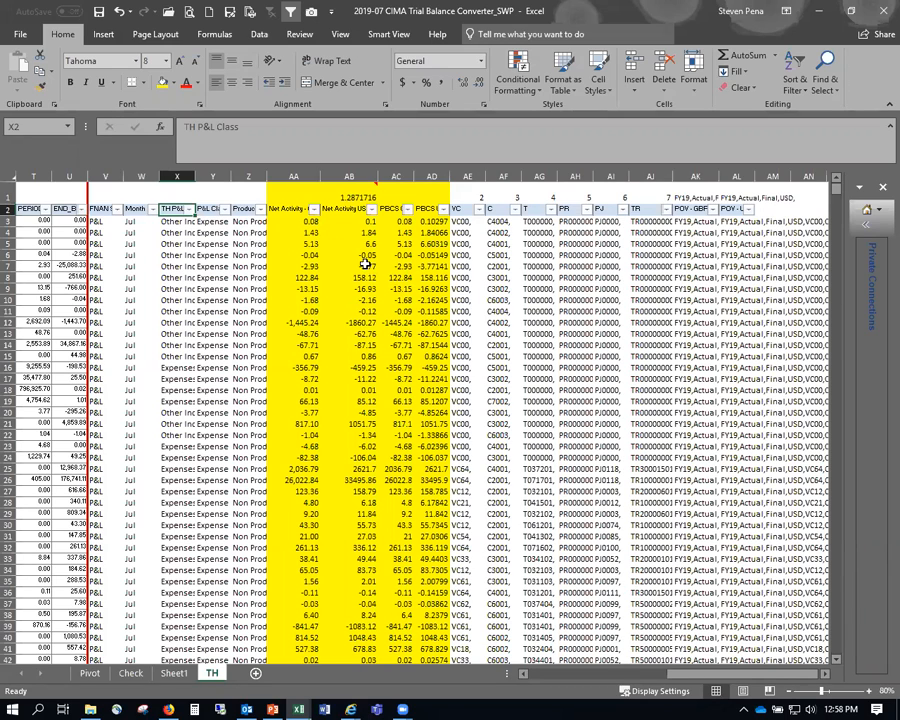
# Inspect the P&L Class lookup and PBCS GBP formulas, and widen the PBCS GBP and PBCS USD columns to show their full headings.
pyautogui.click(216, 233)
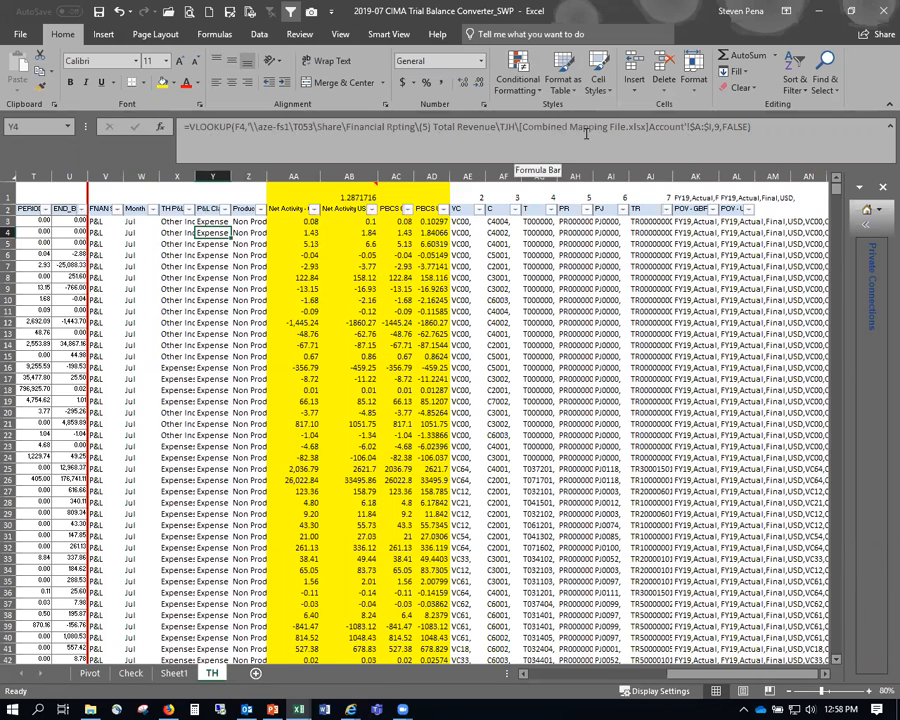
pyautogui.click(343, 231)
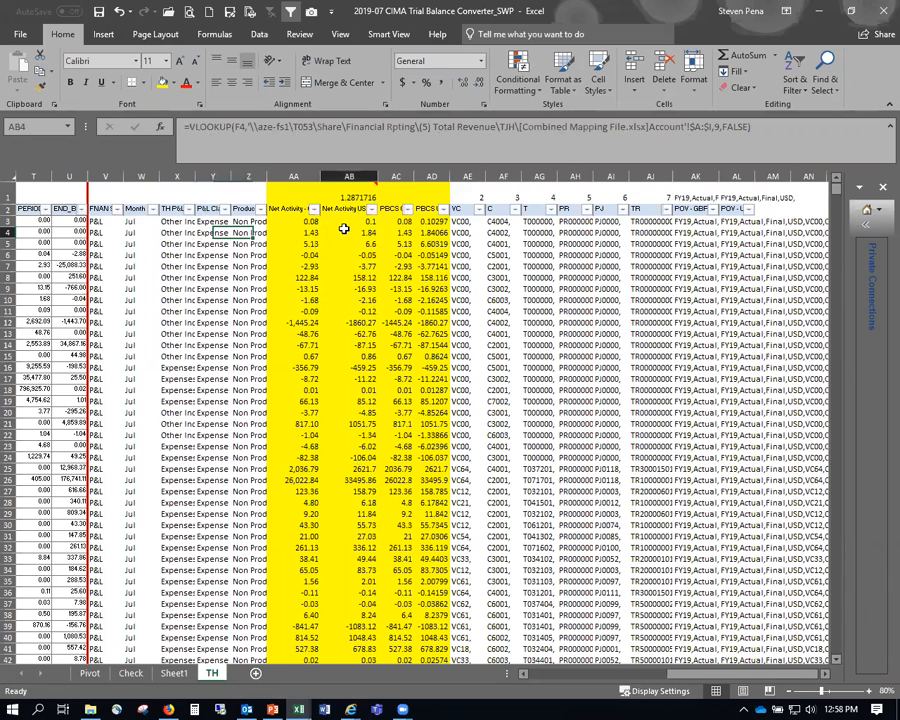
pyautogui.click(396, 221)
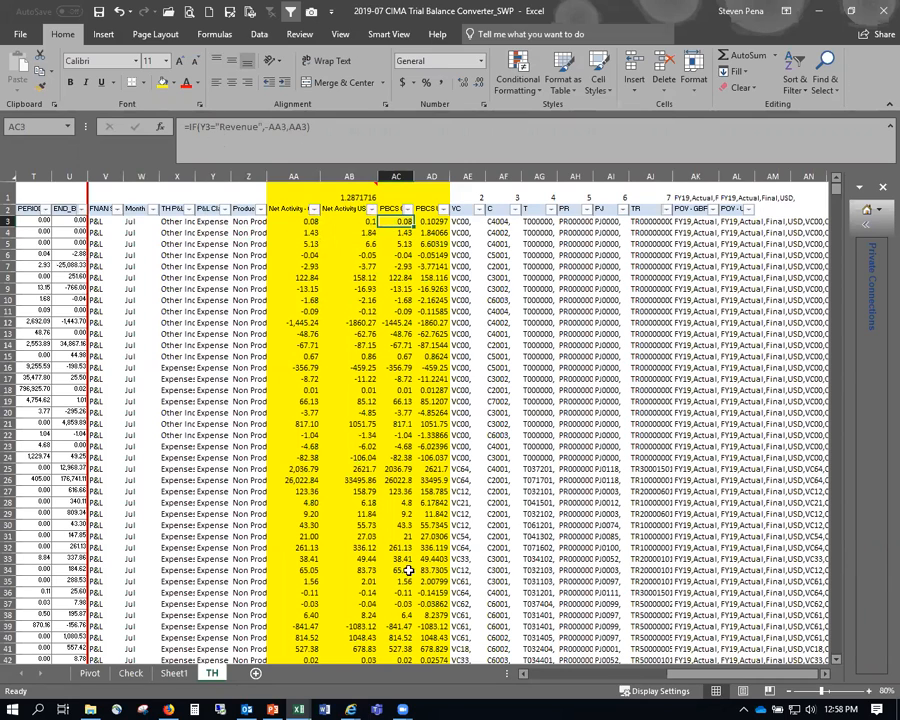
pyautogui.click(384, 209)
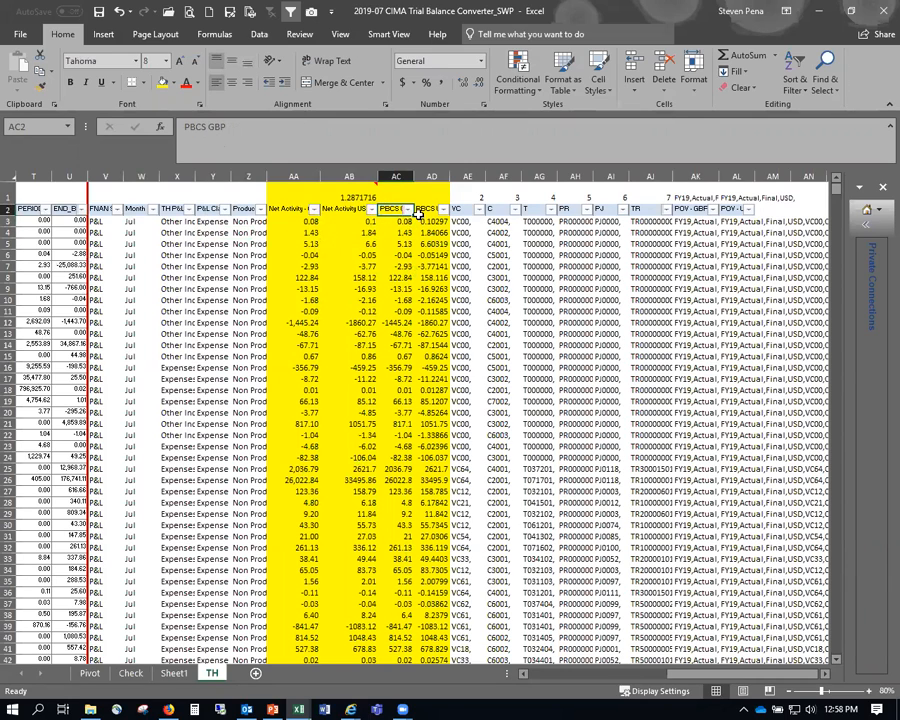
pyautogui.moveTo(413, 177); pyautogui.dragTo(495, 177)
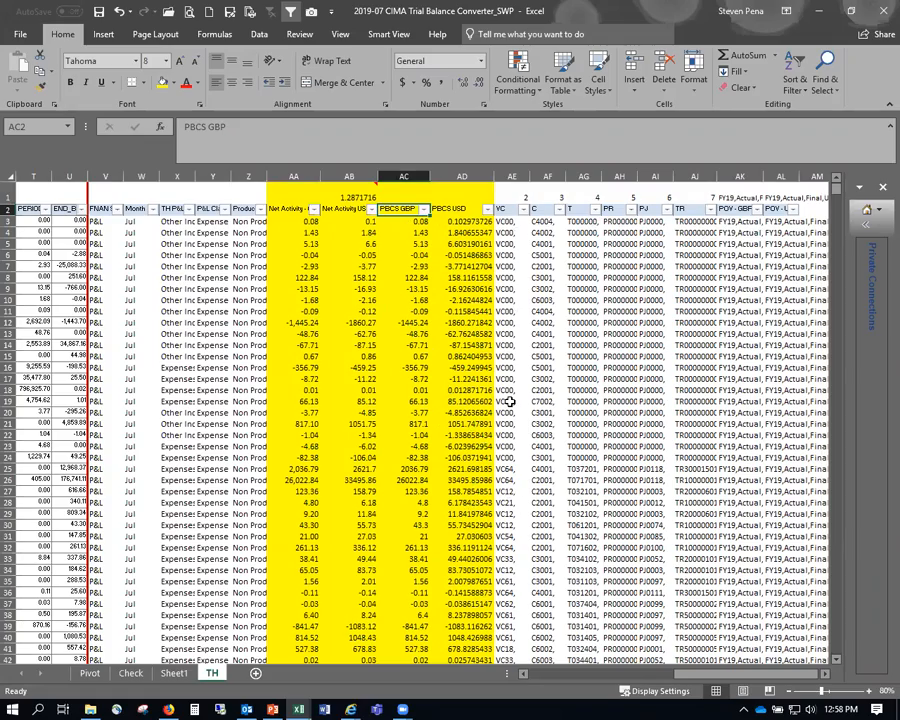
# Check the final row of the TH sheet from column A to AL to verify that the formulas cover every pasted record.
pyautogui.hotkey('ctrl', 'Left')
pyautogui.hotkey('ctrl', 'Down')
pyautogui.hotkey('ctrl', 'Right')
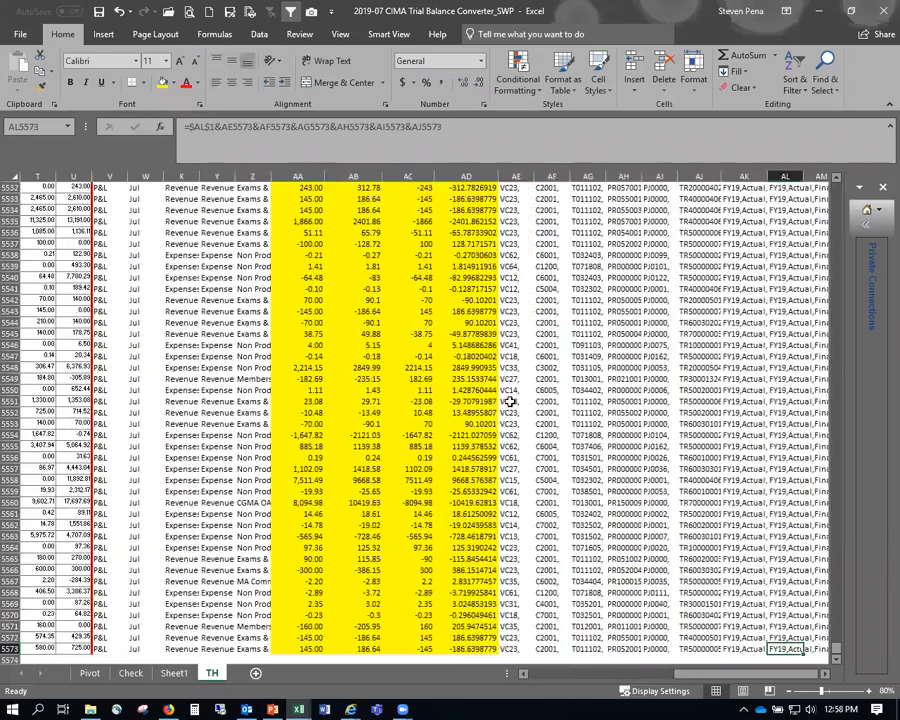
pyautogui.hotkey('ctrl', 'Left')
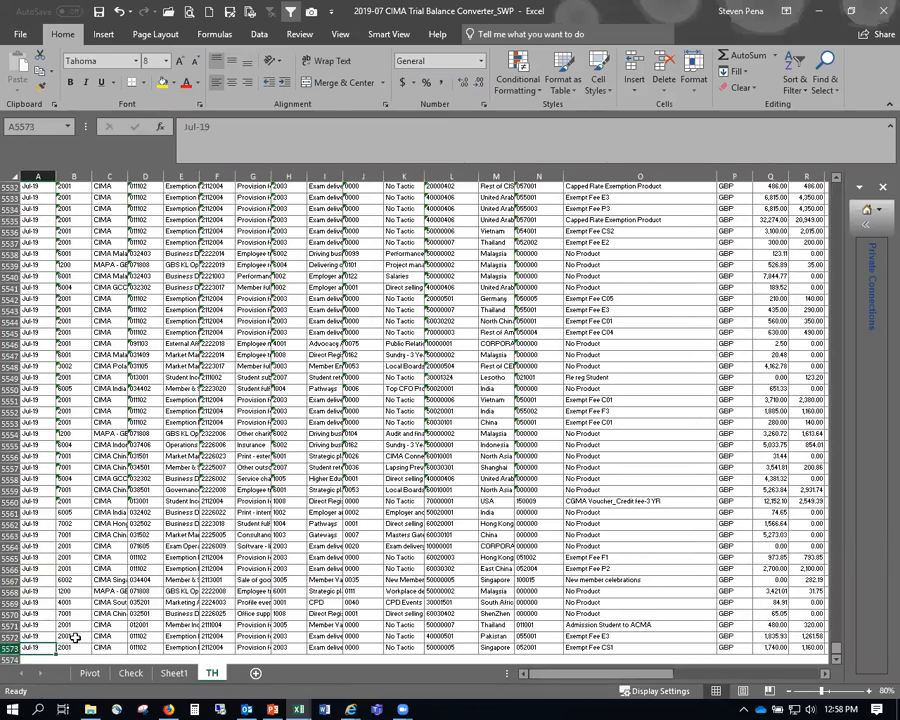
# Examine the Net Activity in GBP - PBCS pivot table on Sheet1 and its analysis options, and look through the Pivot and Check sheets.
pyautogui.click(176, 675)
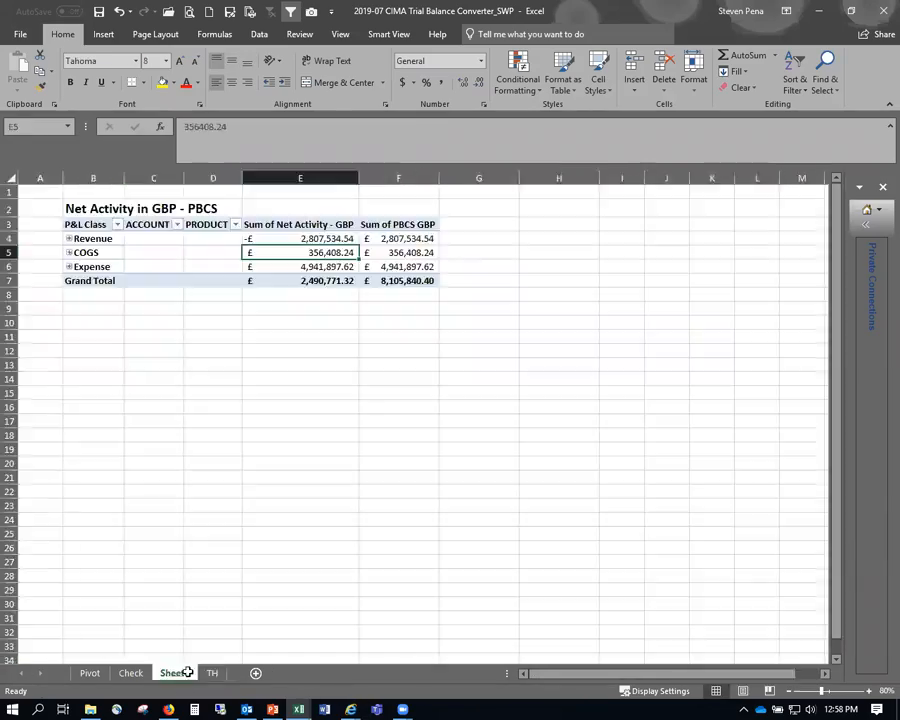
pyautogui.click(527, 34)
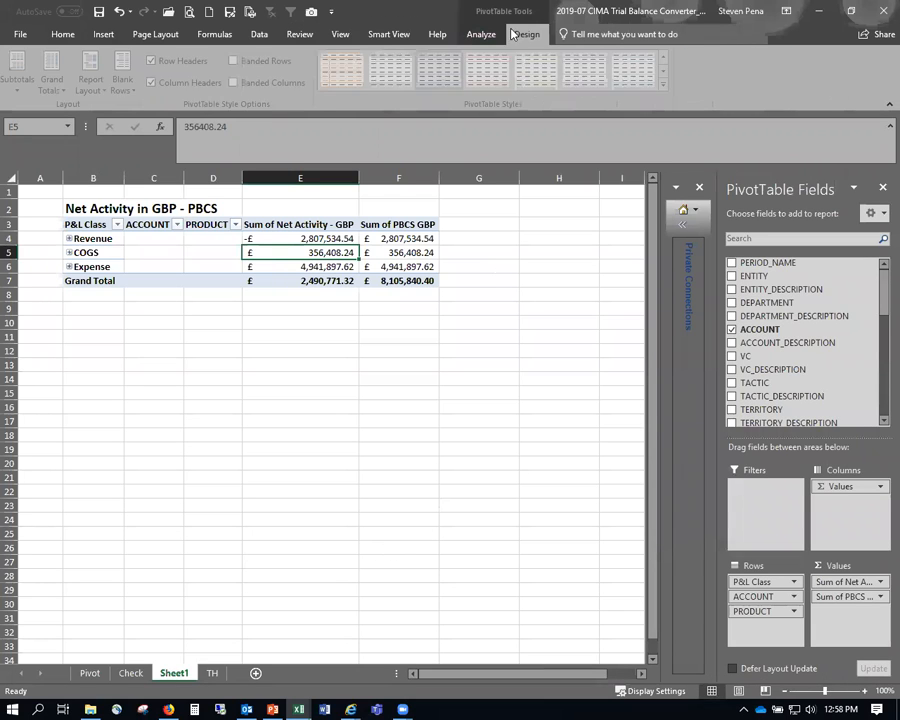
pyautogui.click(481, 34)
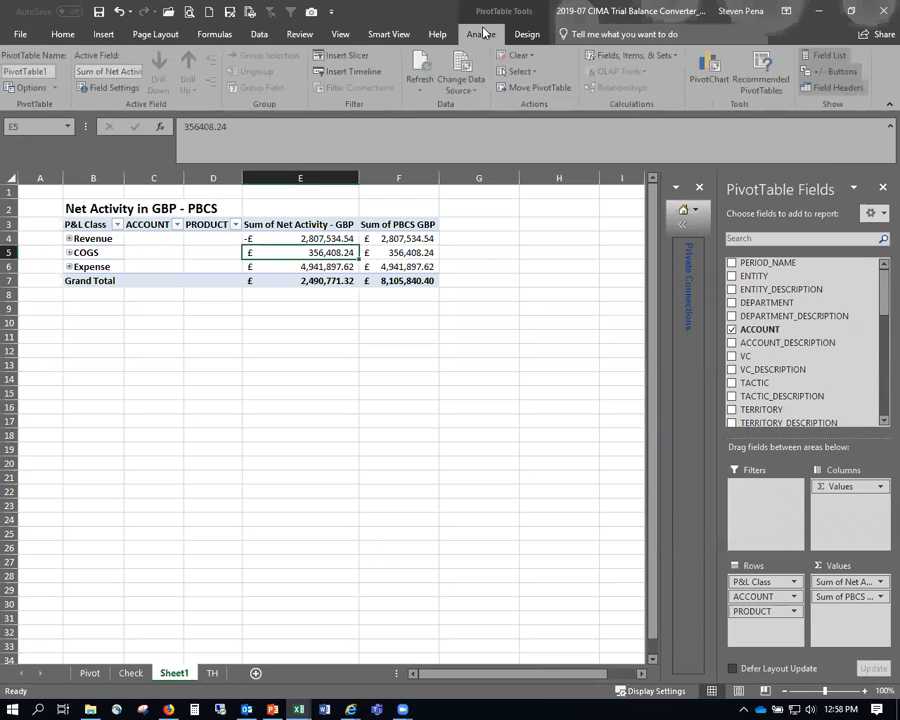
pyautogui.click(90, 673)
pyautogui.click(129, 674)
pyautogui.click(174, 674)
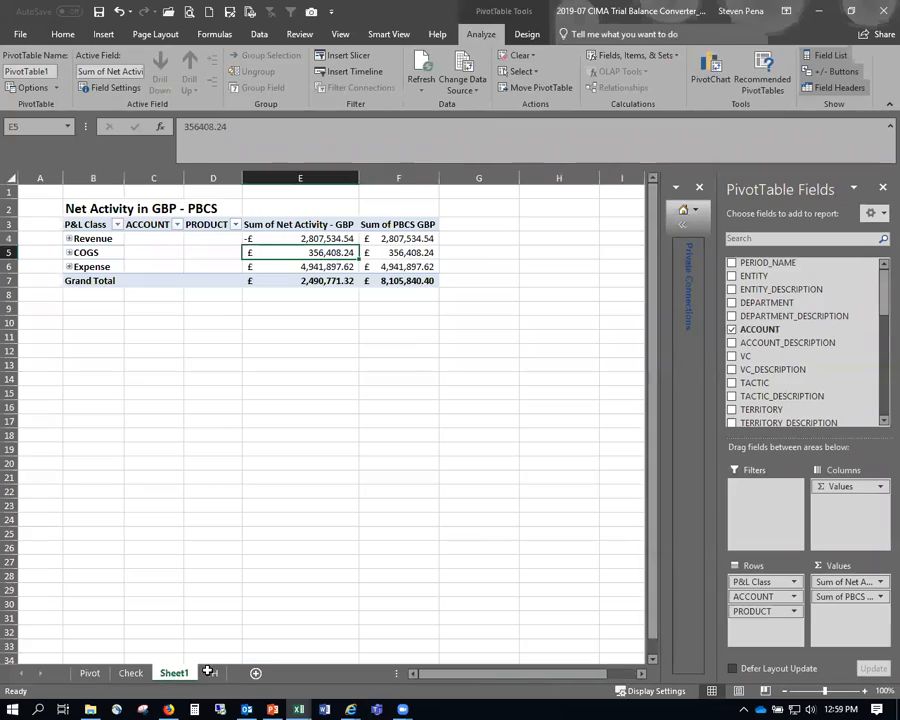
# Check the data source range of the Sheet1 pivot table against the last populated row on the TH sheet.
pyautogui.click(464, 62)
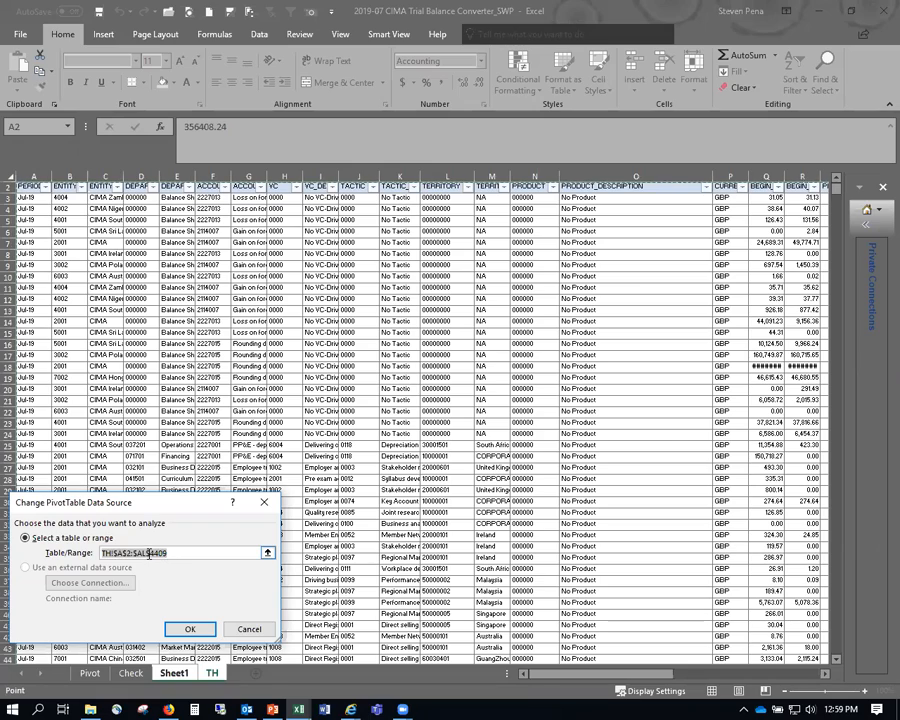
pyautogui.click(247, 629)
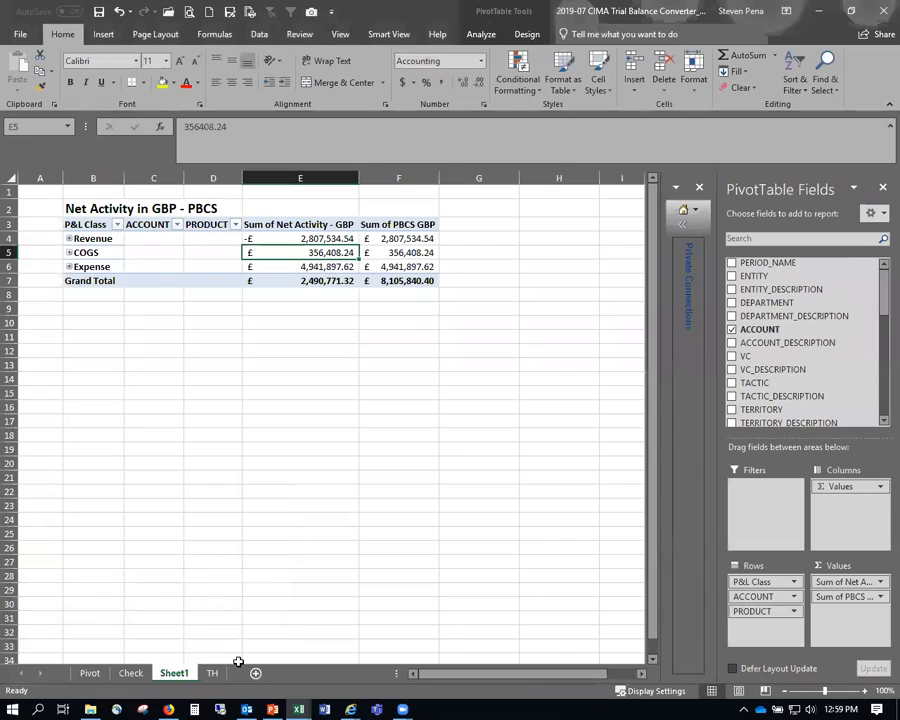
pyautogui.click(212, 672)
pyautogui.click(86, 603)
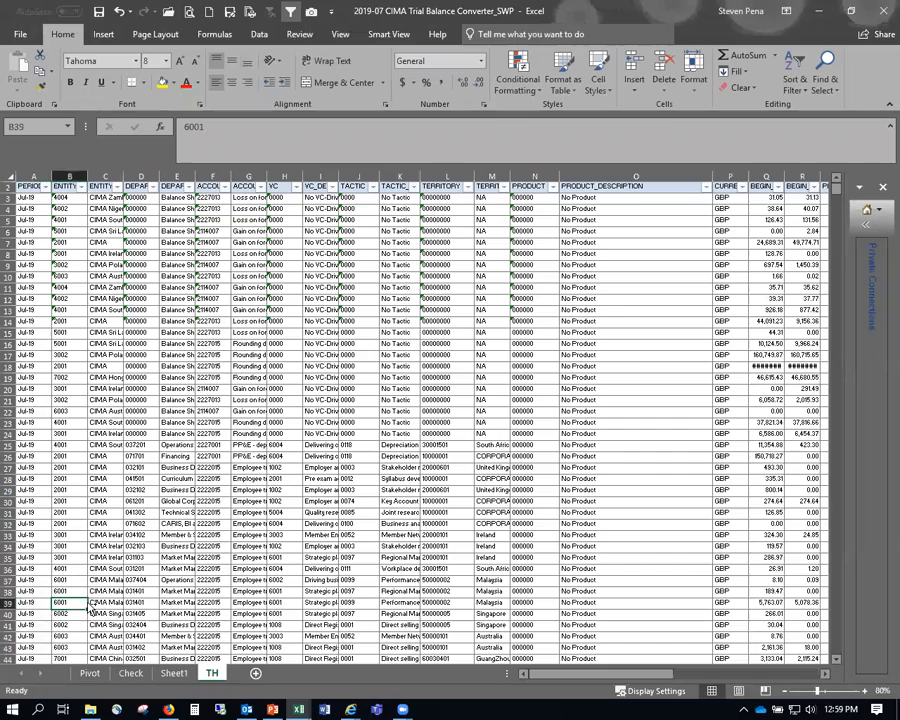
pyautogui.hotkey('ctrl', 'Down')
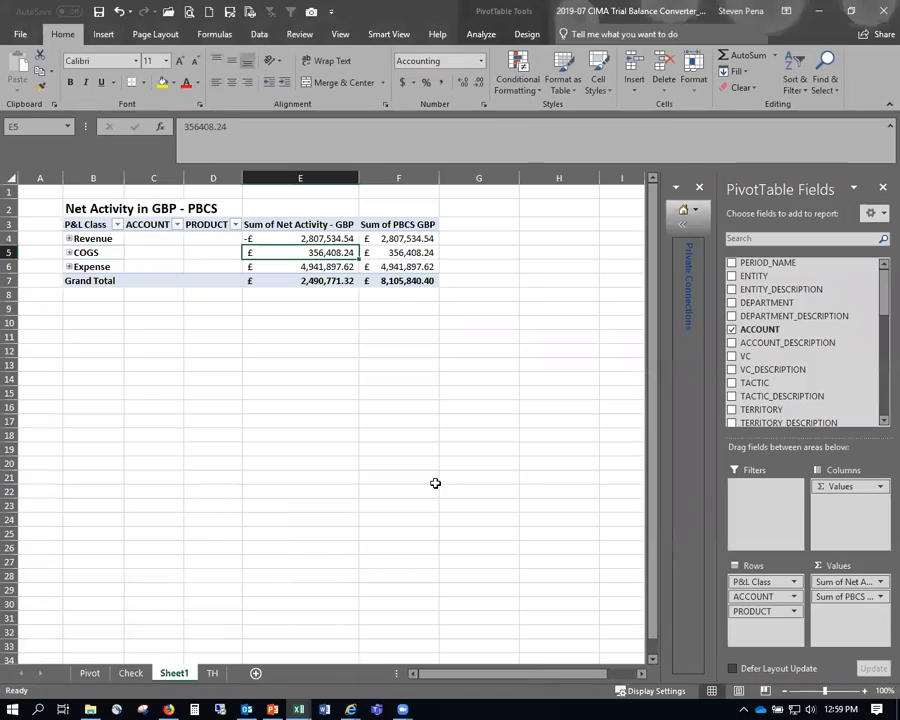
# Change the Sheet1 pivot table's data source to TH!$A$2:$AL$5573.
pyautogui.click(498, 36)
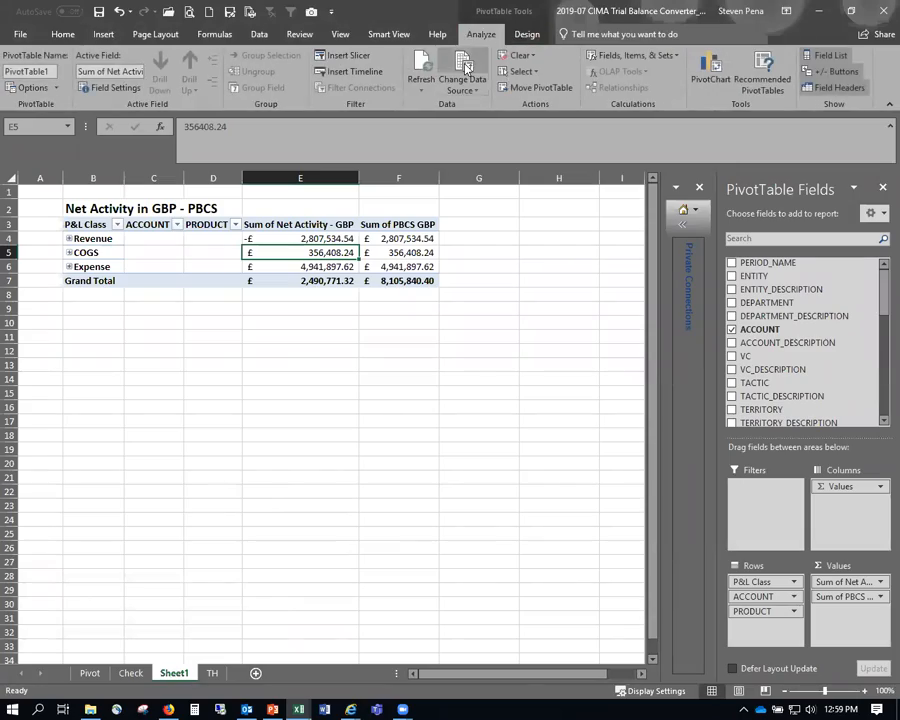
pyautogui.click(459, 82)
pyautogui.moveTo(150, 552); pyautogui.dragTo(218, 555)
pyautogui.write('5573')
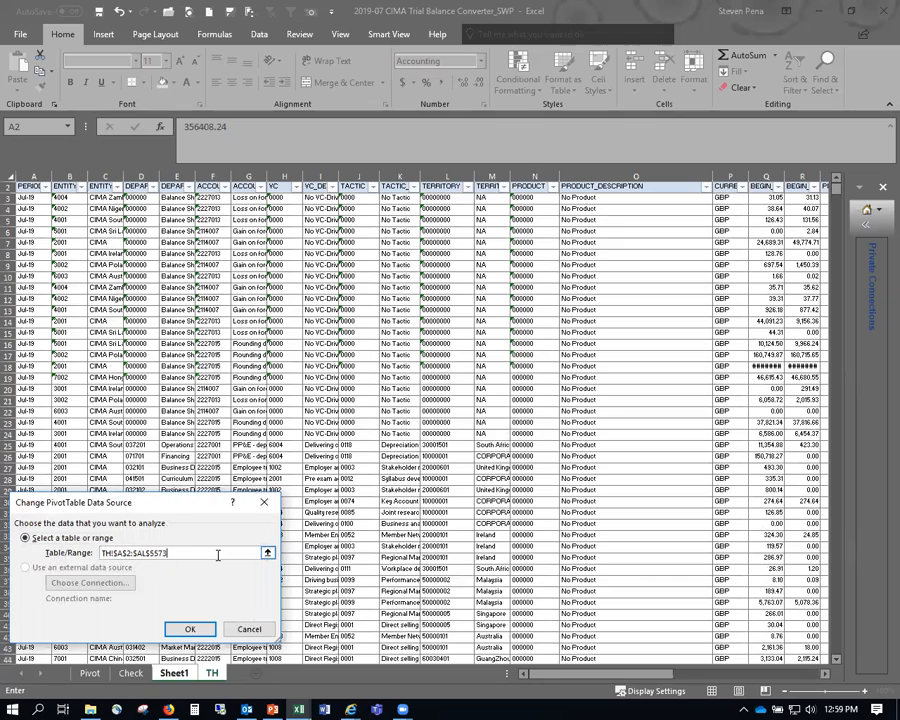
pyautogui.press('Return')
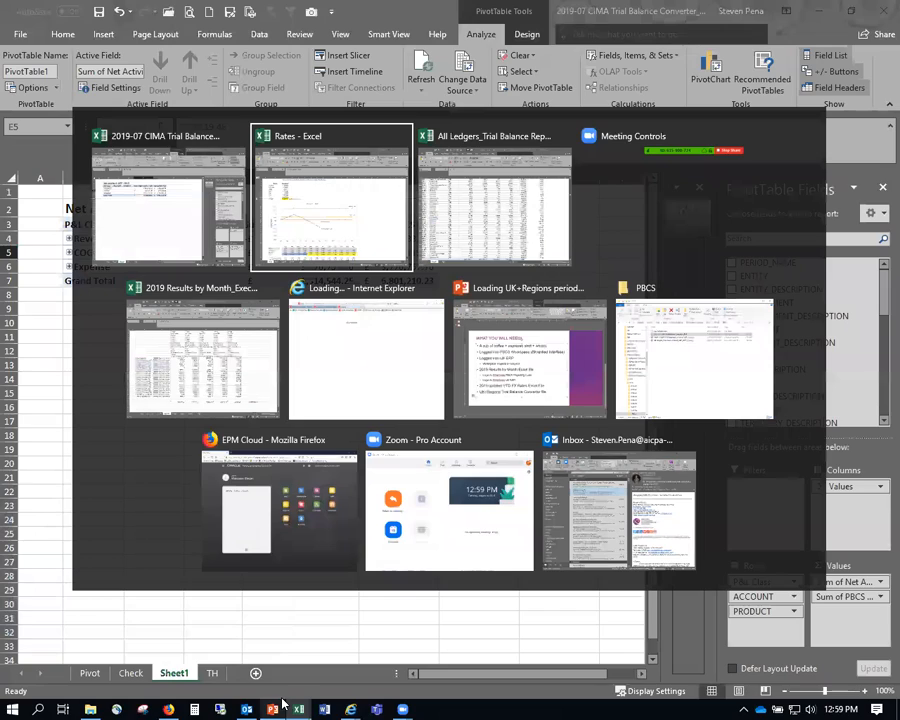
# Compare the Sheet1 pivot's net activity total with the P&L total in W5577 of the All Ledgers trial balance report.
pyautogui.hotkey('alt', 'Tab')
pyautogui.hotkey('alt', 'Tab')
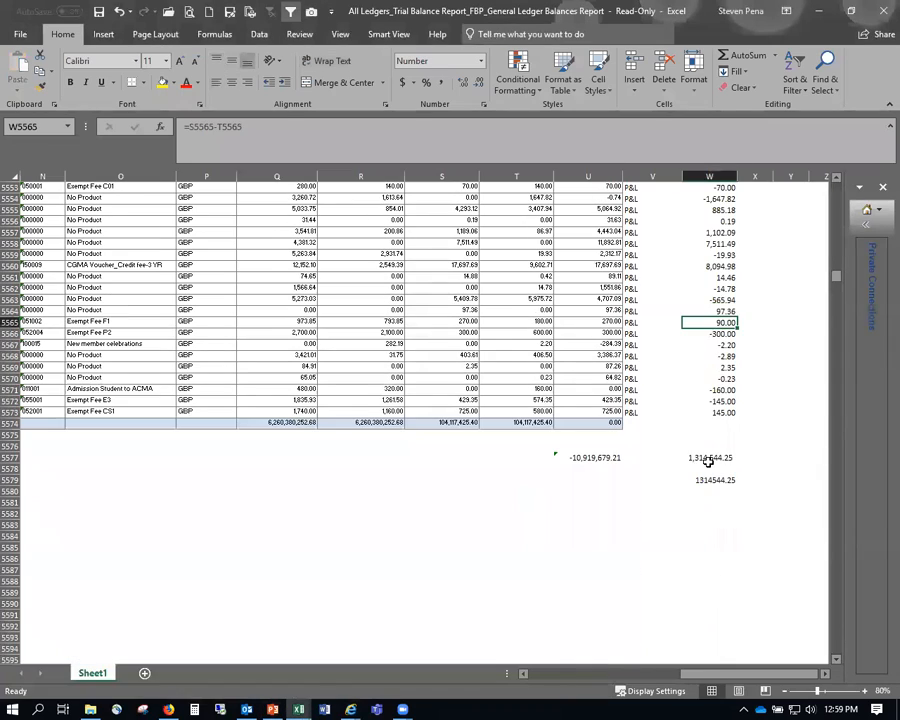
pyautogui.click(708, 461)
pyautogui.hotkey('alt', 'Tab')
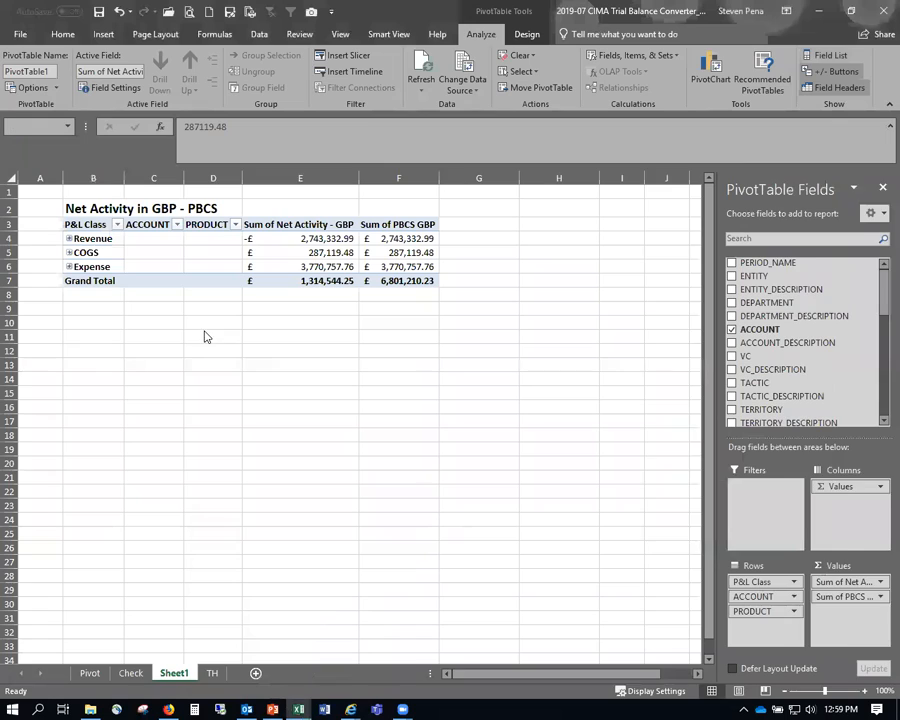
pyautogui.click(131, 673)
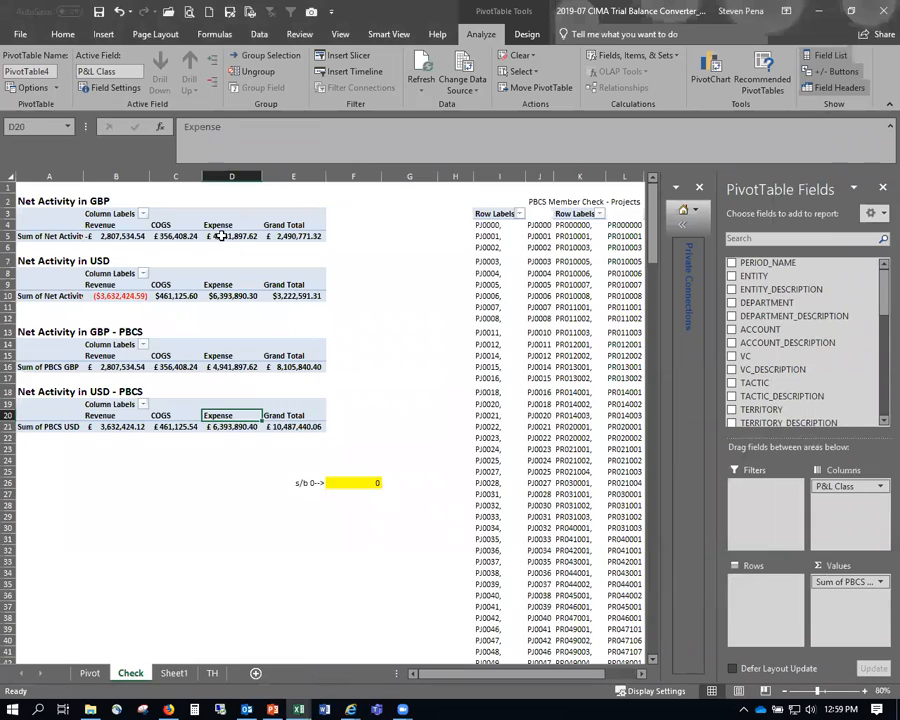
pyautogui.click(221, 236)
pyautogui.click(462, 80)
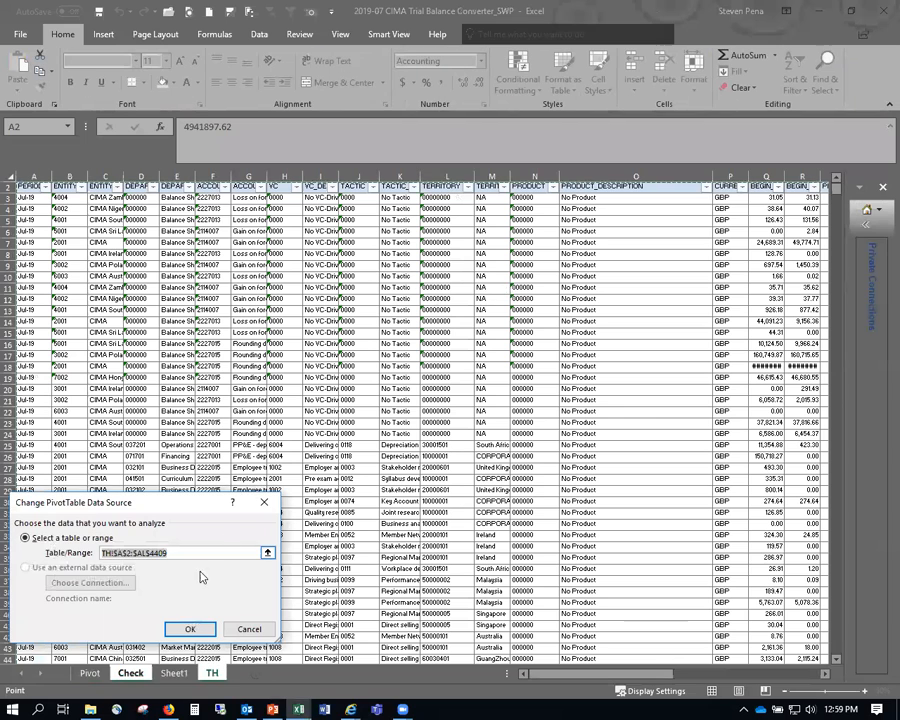
pyautogui.moveTo(148, 553); pyautogui.dragTo(207, 551)
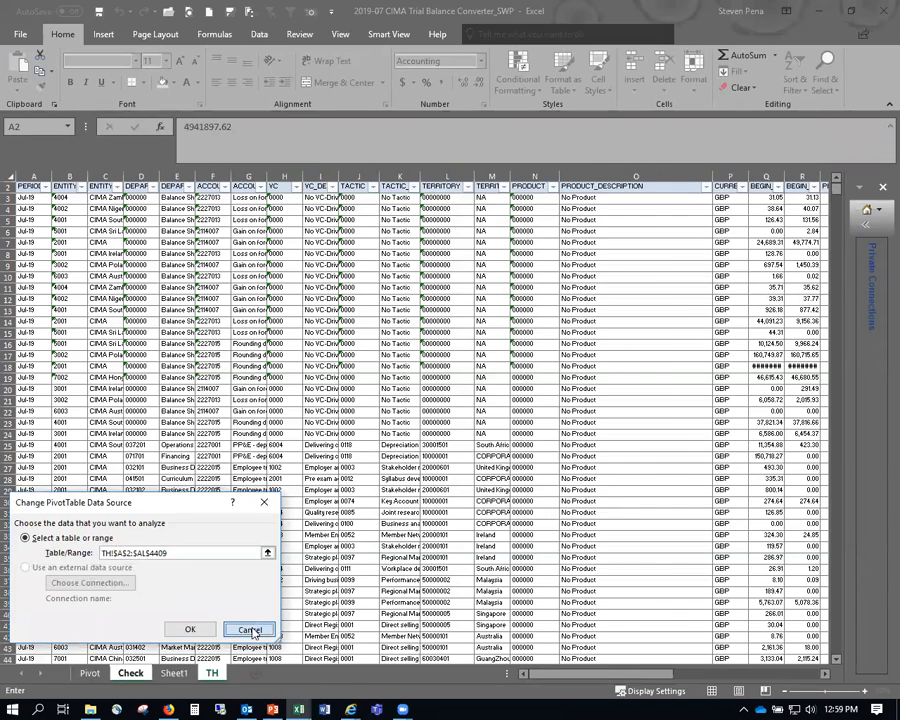
pyautogui.click(250, 629)
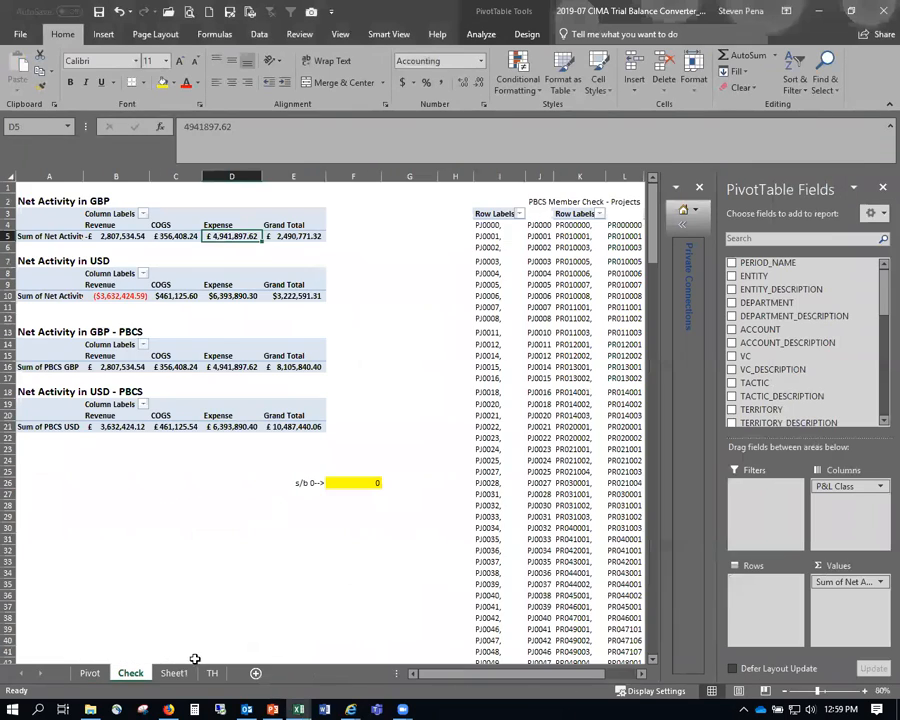
# Copy the end row 5573 from the Sheet1 pivot table's data source range, leaving that source as it is.
pyautogui.click(174, 673)
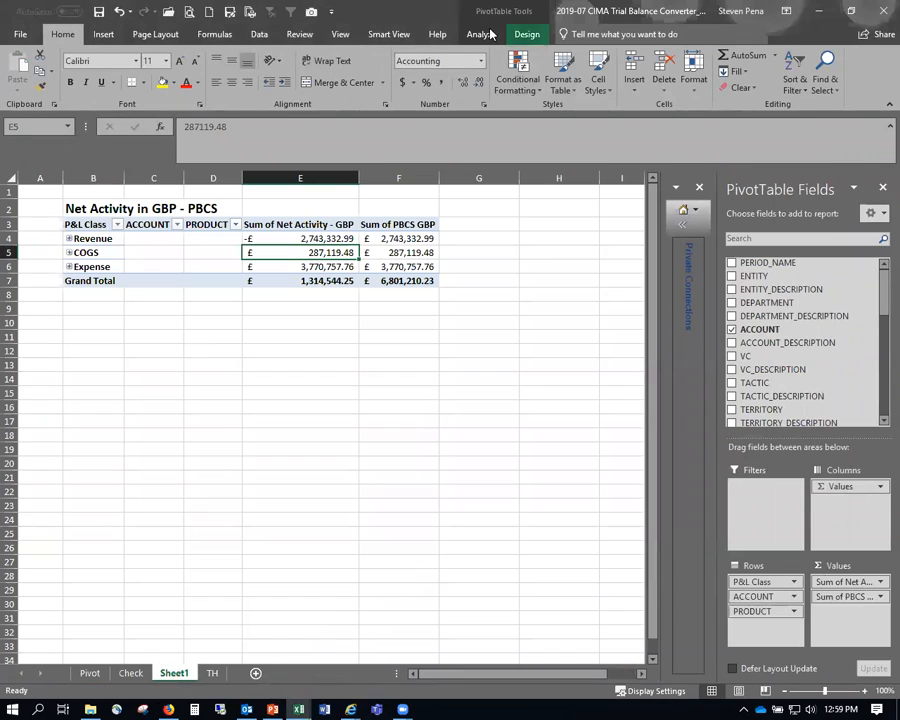
pyautogui.click(484, 33)
pyautogui.click(462, 70)
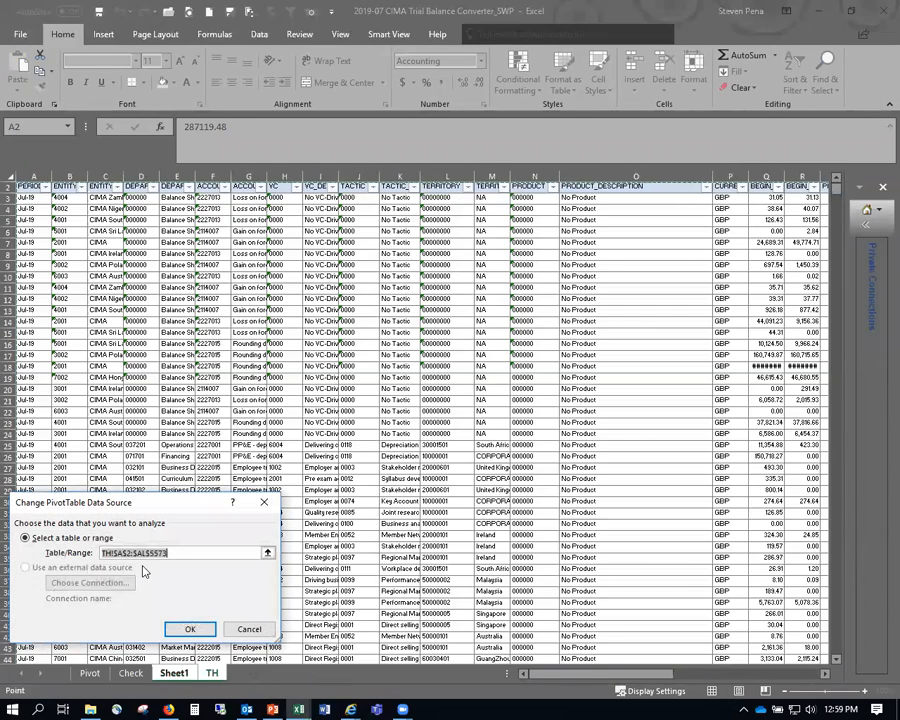
pyautogui.moveTo(182, 553); pyautogui.dragTo(150, 553)
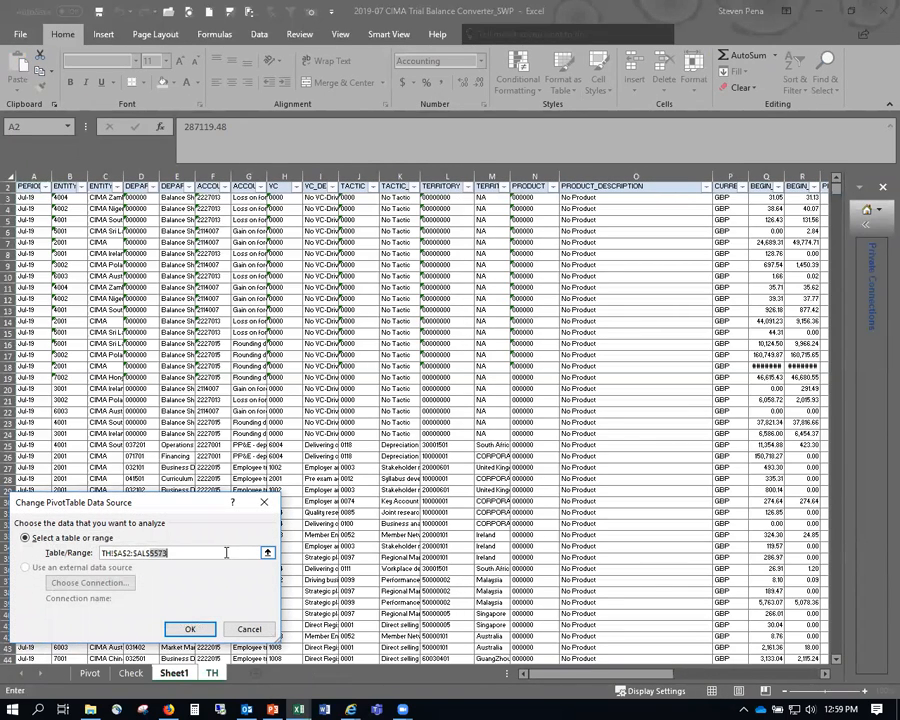
pyautogui.click(245, 628)
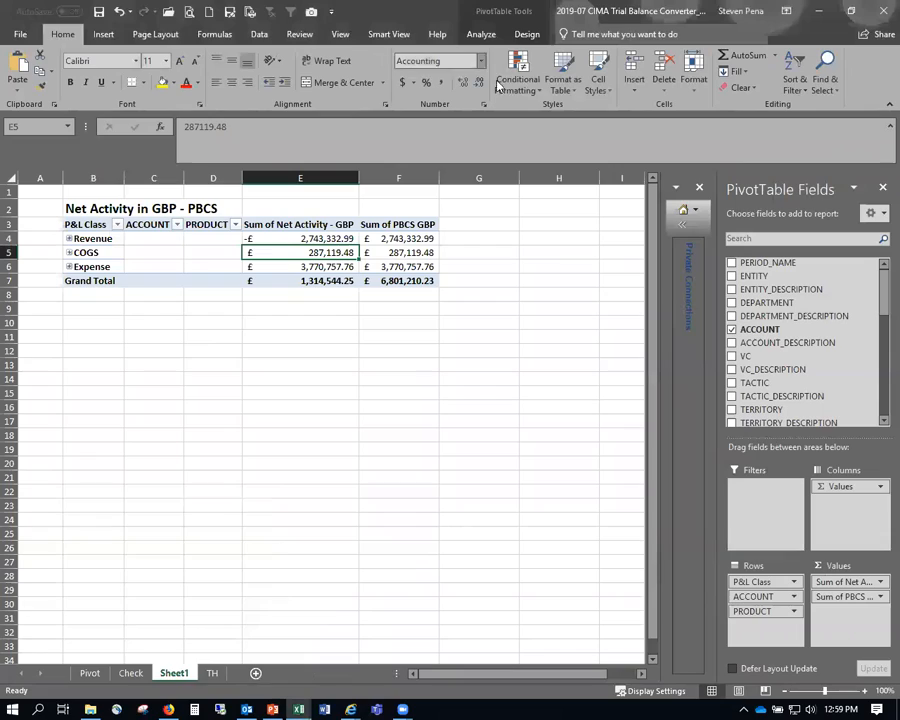
# Change the data source of the Net Activity in GBP pivot on the Check sheet to TH!$A$2:$AL$5573.
pyautogui.click(130, 673)
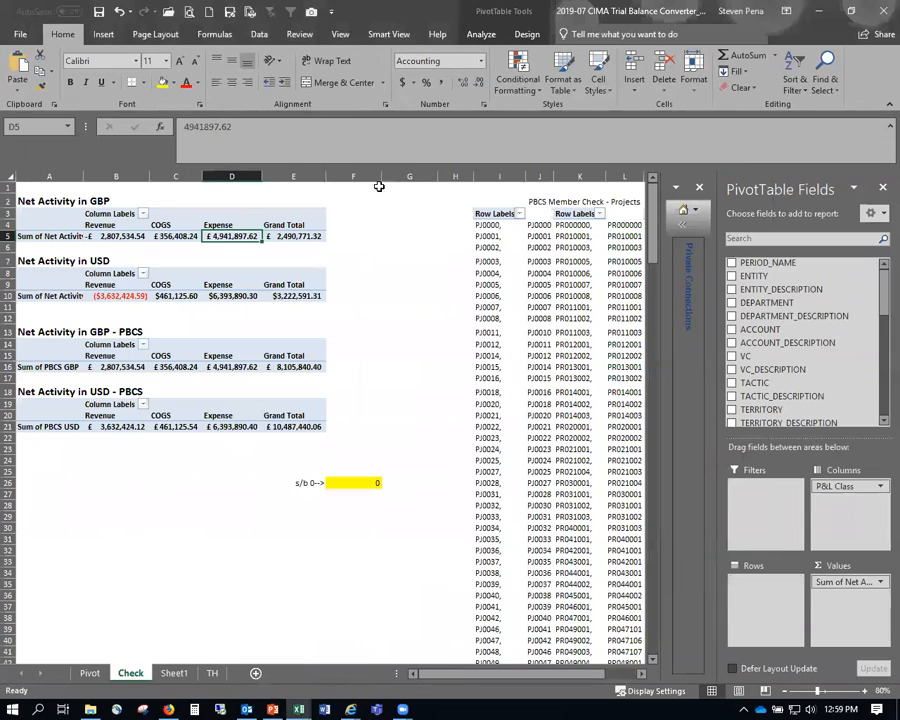
pyautogui.click(490, 35)
pyautogui.click(460, 79)
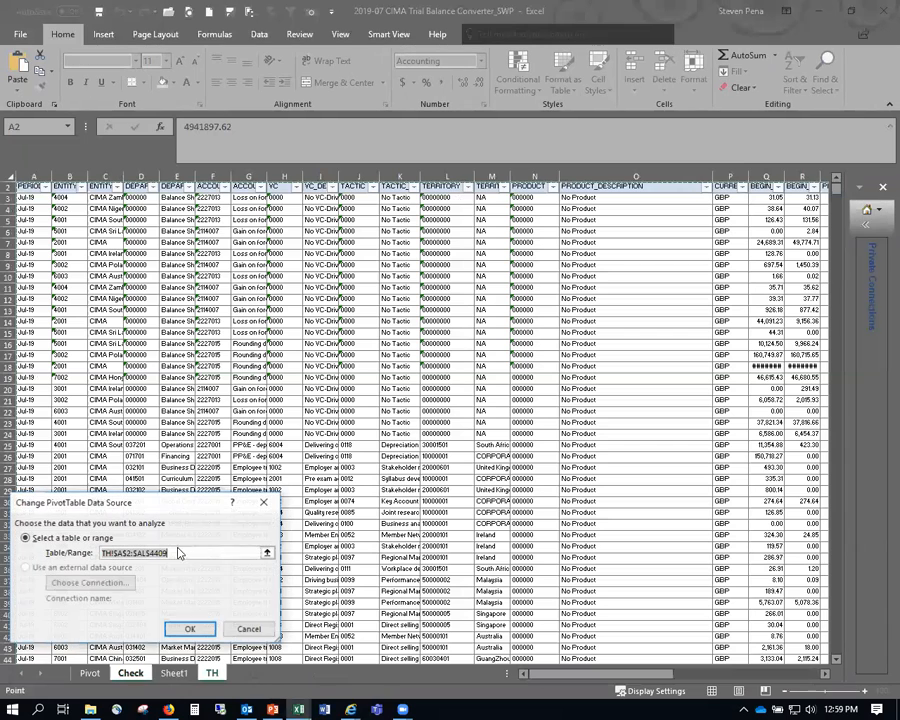
pyautogui.moveTo(151, 553); pyautogui.dragTo(220, 551)
pyautogui.write('5577')
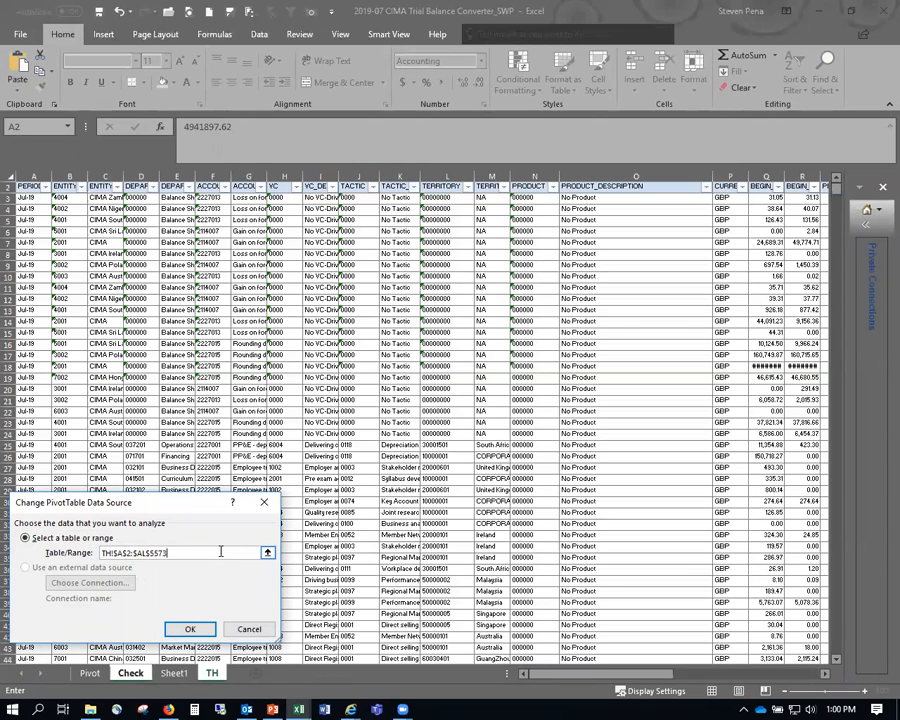
pyautogui.click(190, 629)
# Extend the Net Activity in USD pivot's data source on the Check sheet to row 5573 of the TH sheet.
pyautogui.click(252, 296)
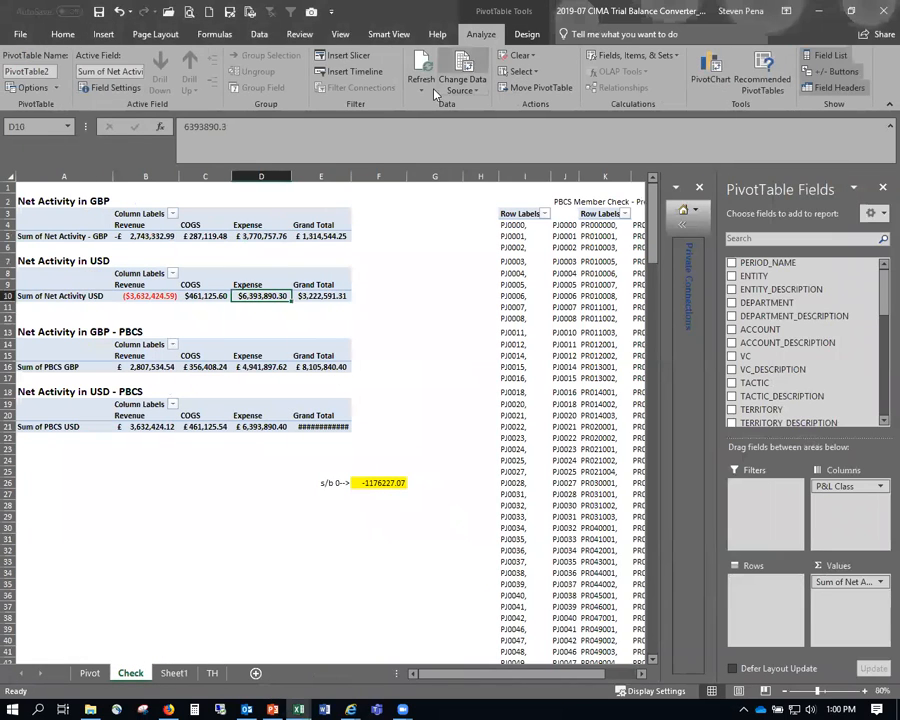
pyautogui.click(455, 85)
pyautogui.moveTo(148, 553); pyautogui.dragTo(208, 553)
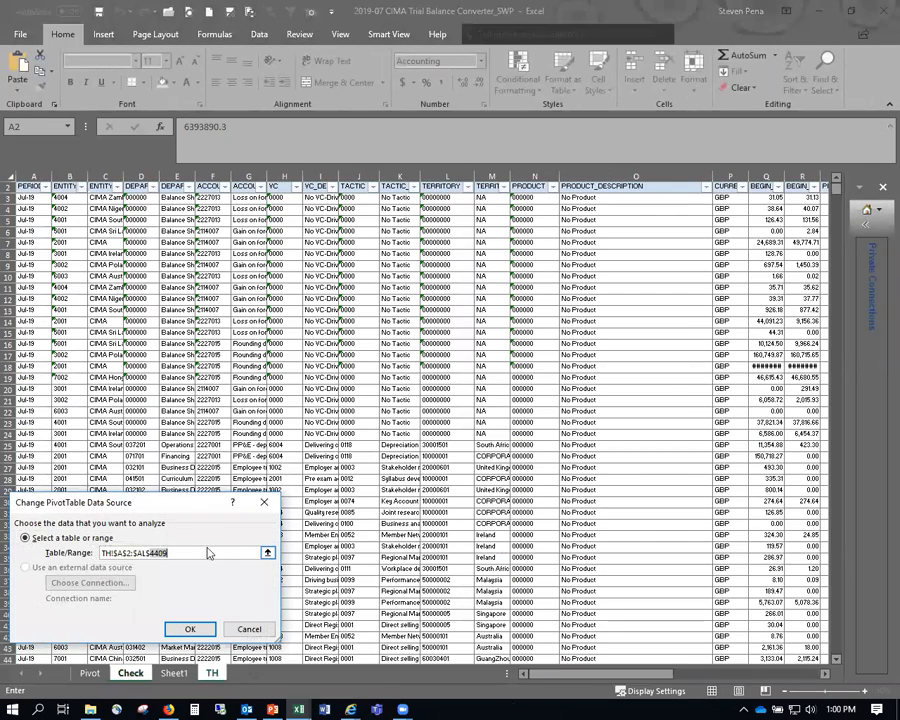
pyautogui.write('5573')
pyautogui.press('Return')
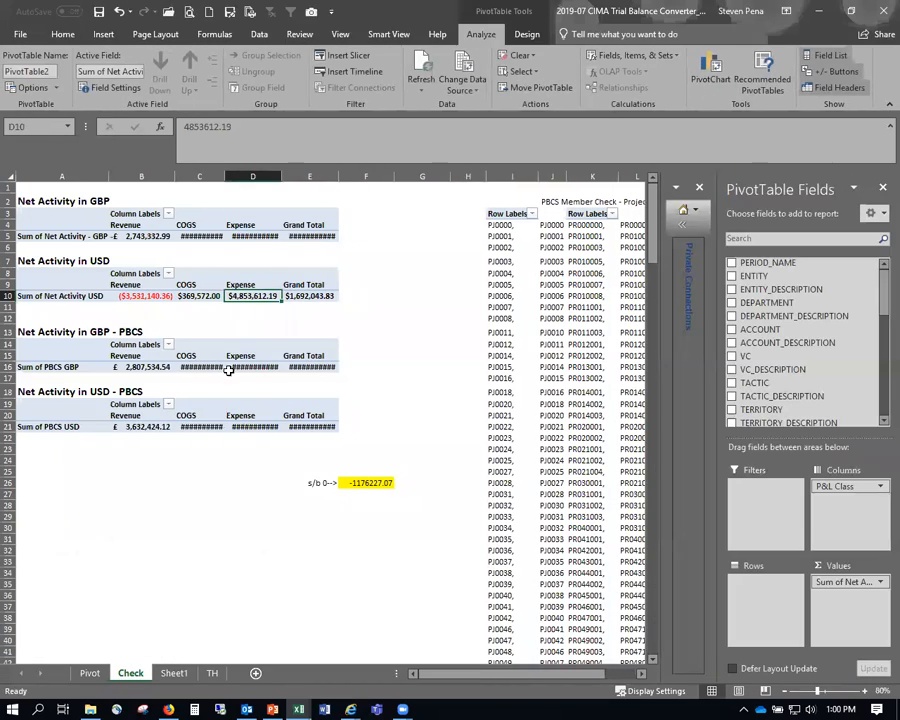
# Extend the Net Activity in GBP - PBCS pivot's data source on the Check sheet to TH row 5573.
pyautogui.click(245, 366)
pyautogui.click(455, 85)
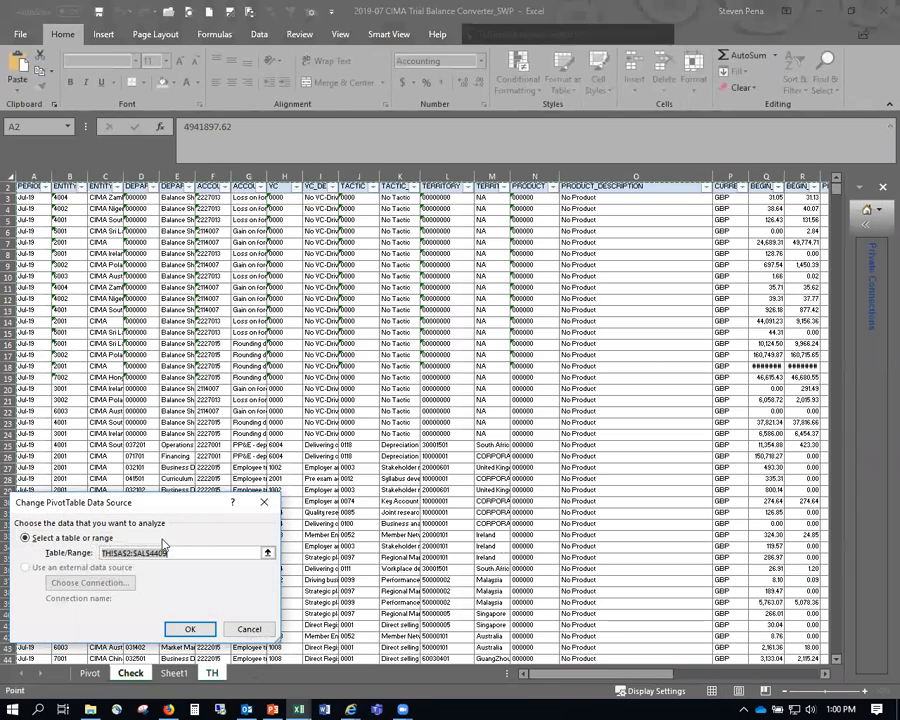
pyautogui.moveTo(149, 553); pyautogui.dragTo(207, 549)
pyautogui.write('5573')
pyautogui.hotkey('ctrl', 'z')
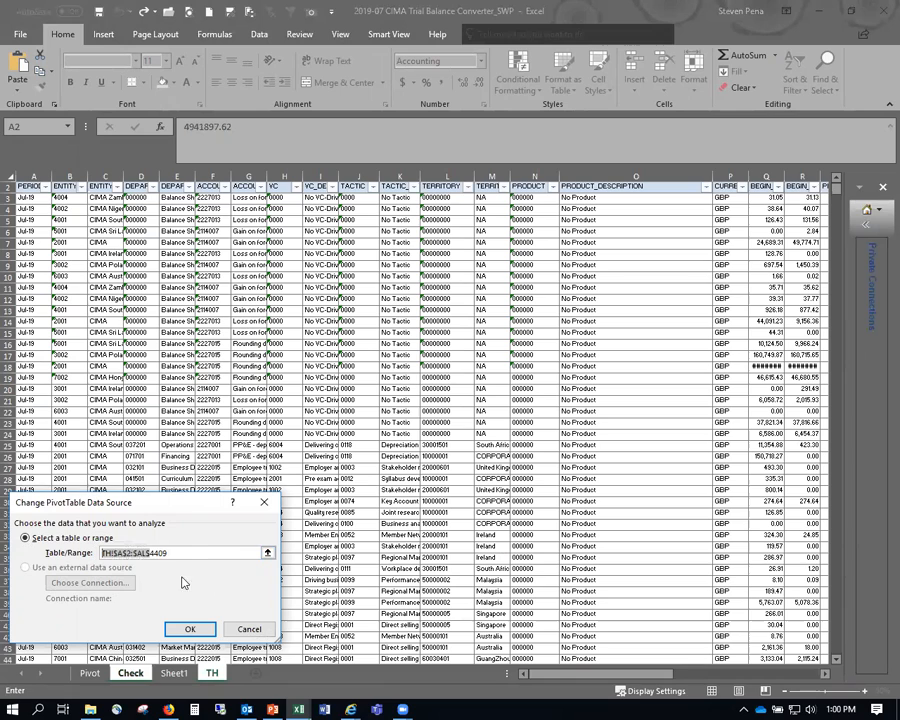
pyautogui.moveTo(150, 553); pyautogui.dragTo(238, 549)
pyautogui.write('5573')
pyautogui.click(196, 628)
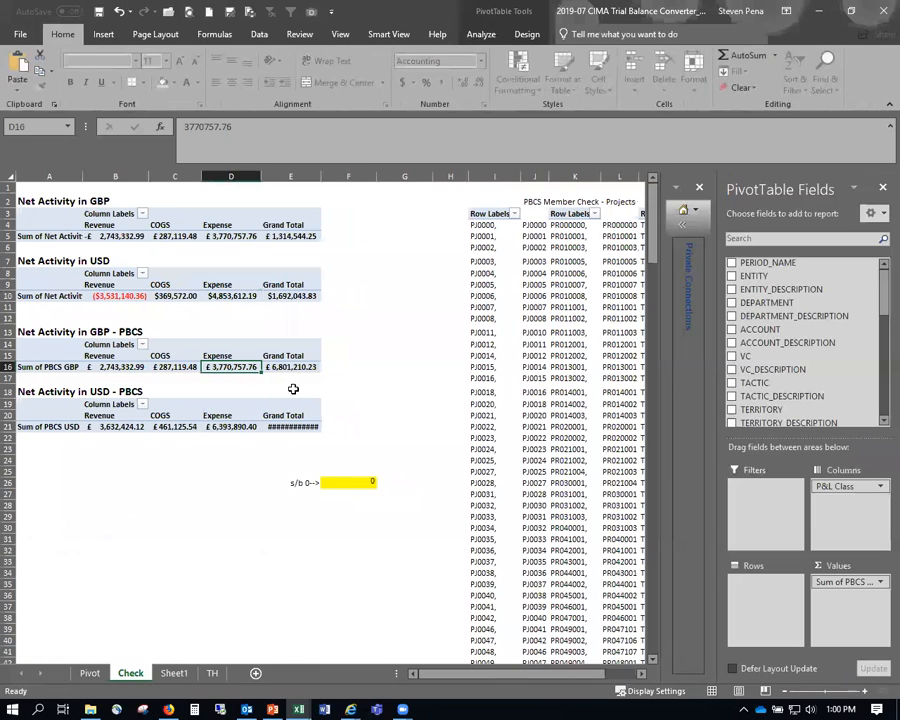
# Extend the Net Activity in USD - PBCS pivot's data source on the Check sheet to TH row 5573.
pyautogui.click(238, 426)
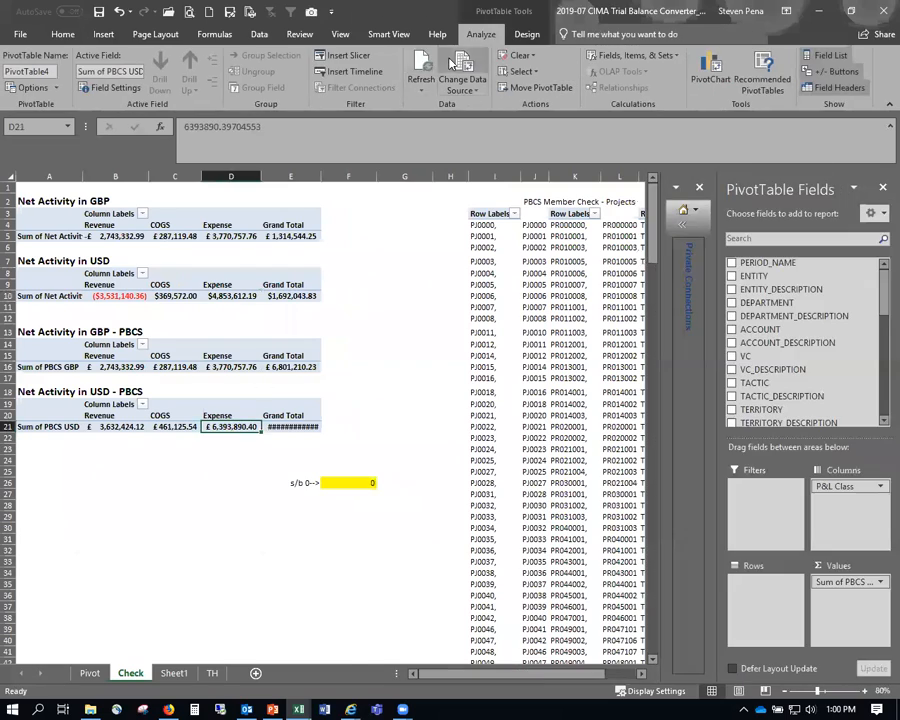
pyautogui.click(452, 62)
pyautogui.moveTo(150, 553); pyautogui.dragTo(198, 551)
pyautogui.write('5573')
pyautogui.click(190, 629)
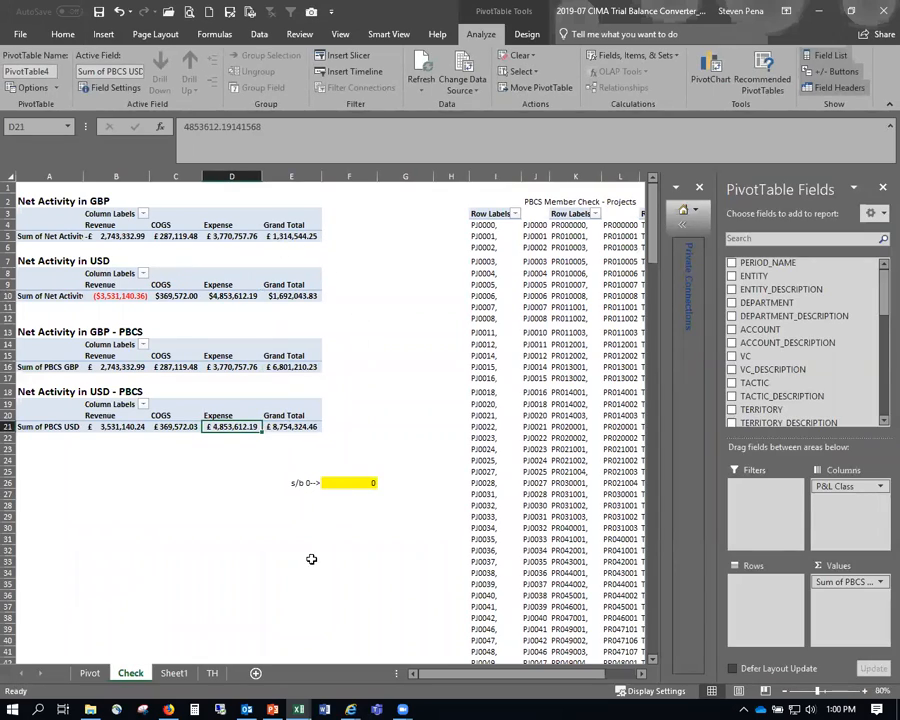
# Look over the TH sheet data and examine the Revenue and Grand Total values of Net Activity in GBP on the Check sheet.
pyautogui.click(174, 673)
pyautogui.click(212, 673)
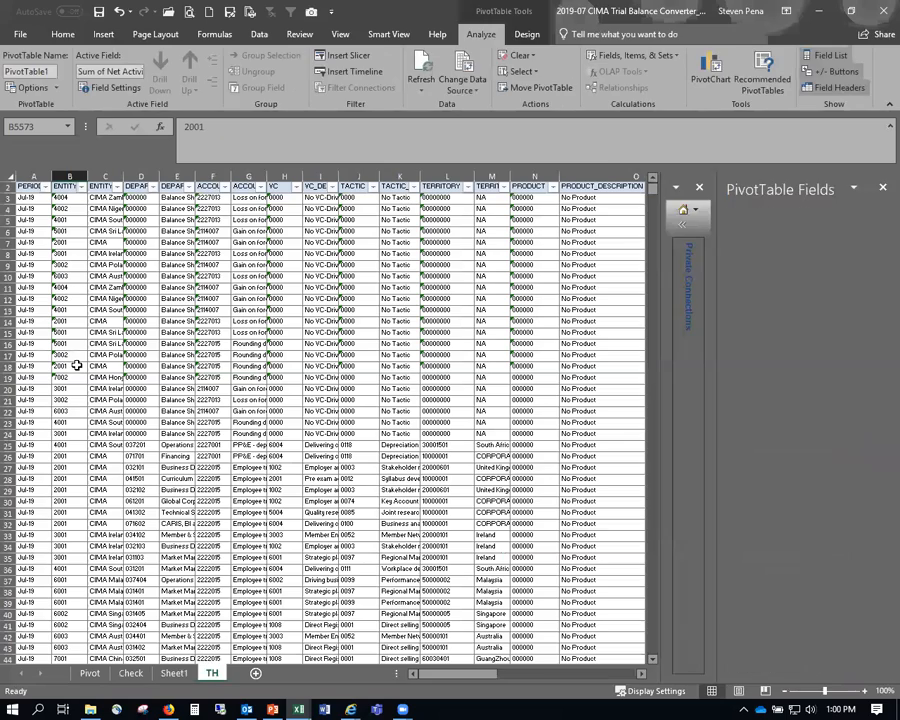
pyautogui.click(310, 445)
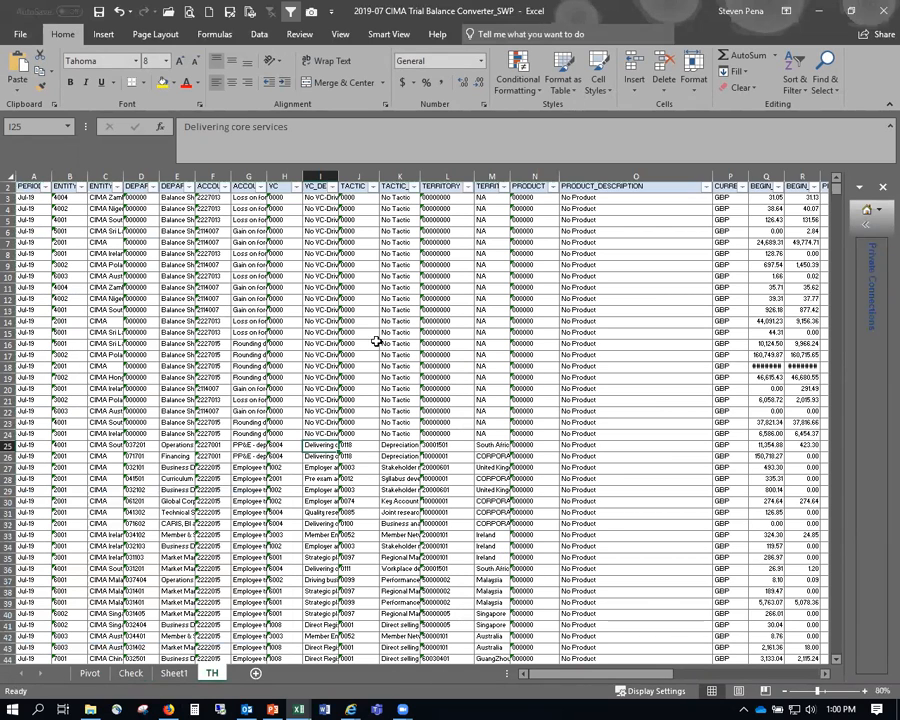
pyautogui.hotkey('ctrl', 'pageup')
pyautogui.hotkey('ctrl', 'pageup')
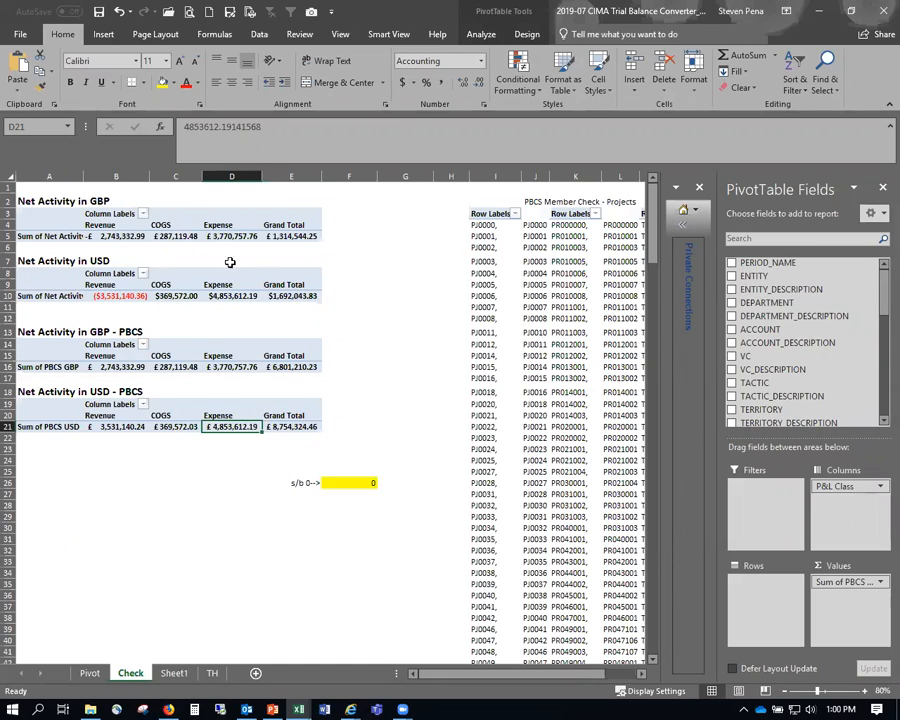
pyautogui.click(128, 235)
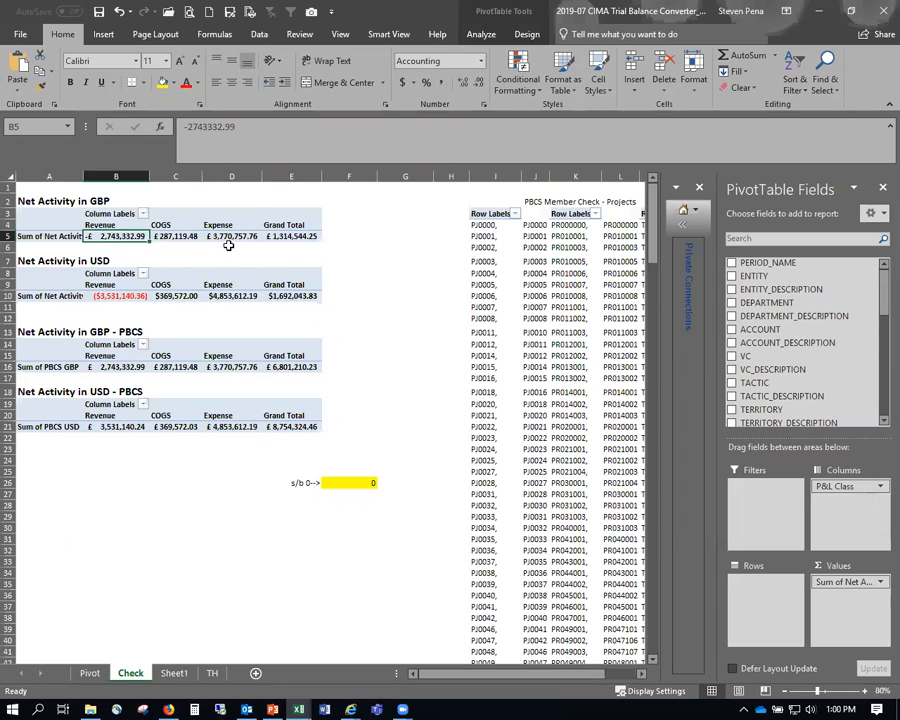
pyautogui.click(296, 235)
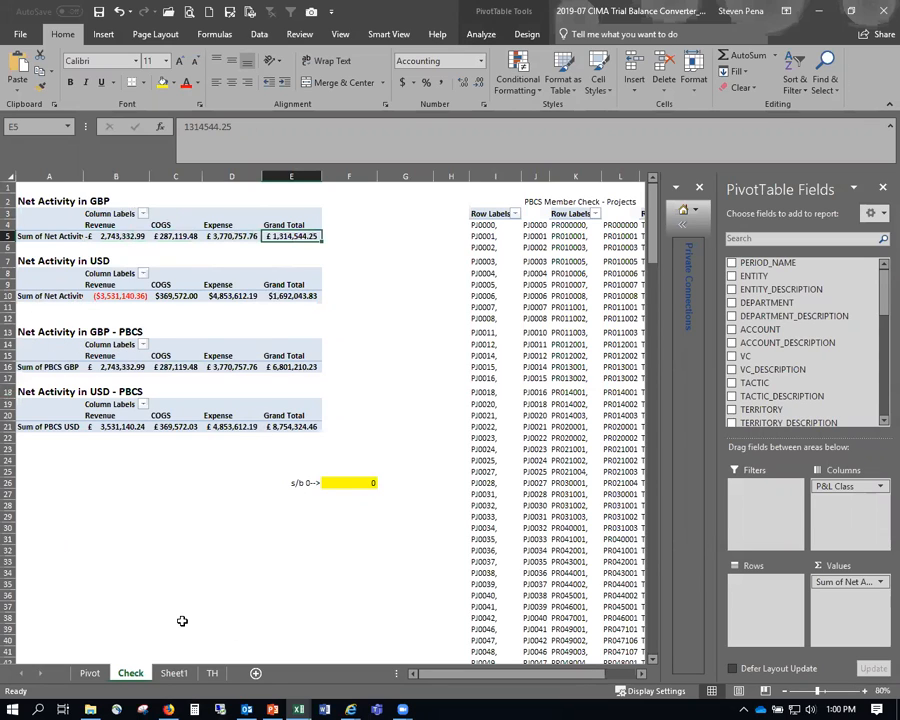
# Extend the GBP pivot's data source on the Pivot sheet to row 5573 of the TH sheet.
pyautogui.click(88, 674)
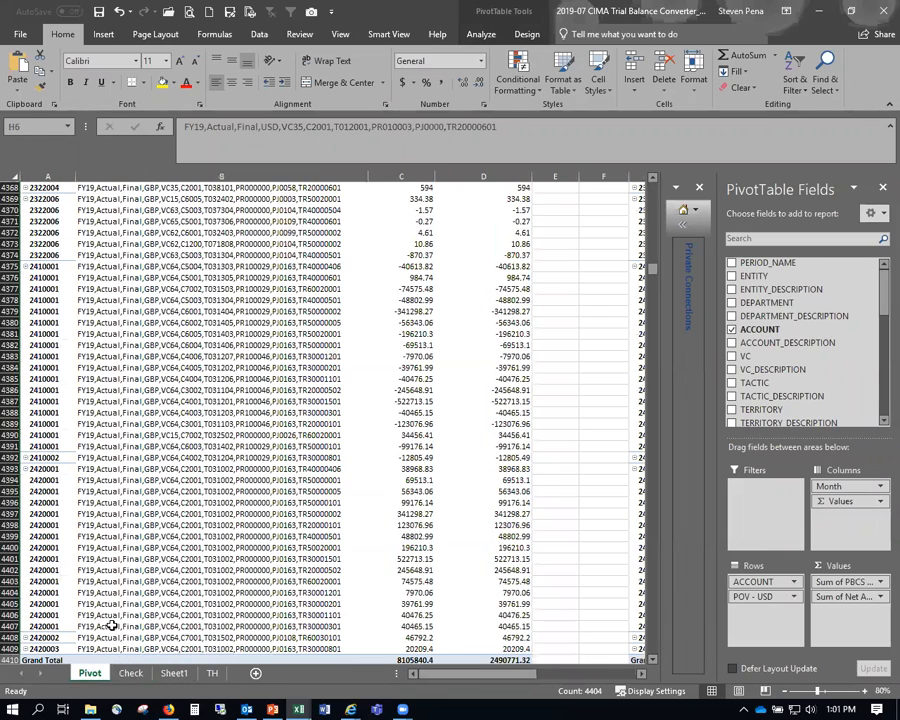
pyautogui.click(112, 626)
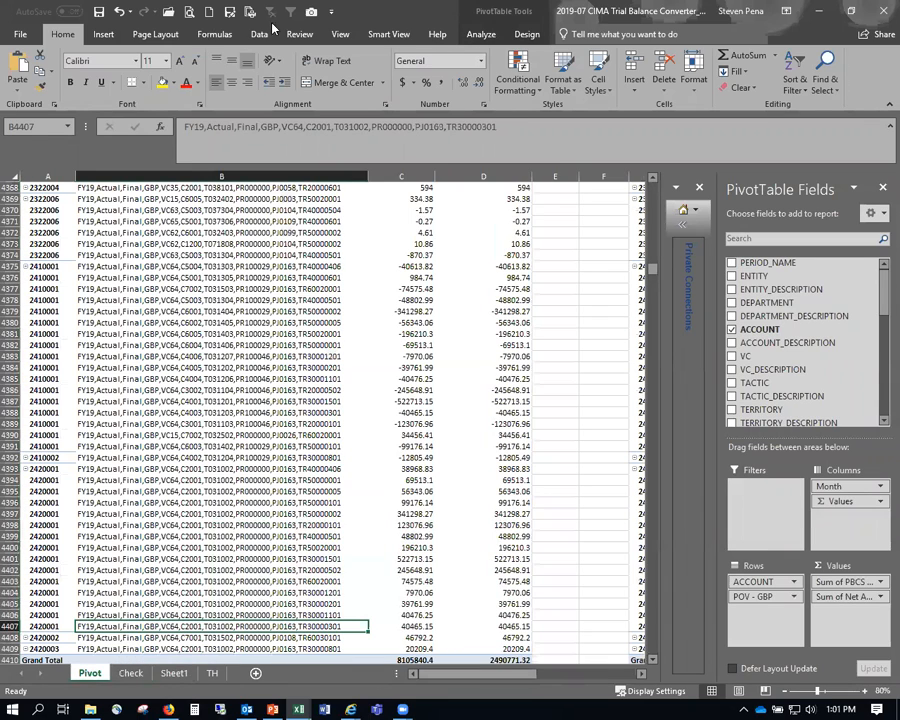
pyautogui.click(525, 34)
pyautogui.click(489, 35)
pyautogui.click(462, 64)
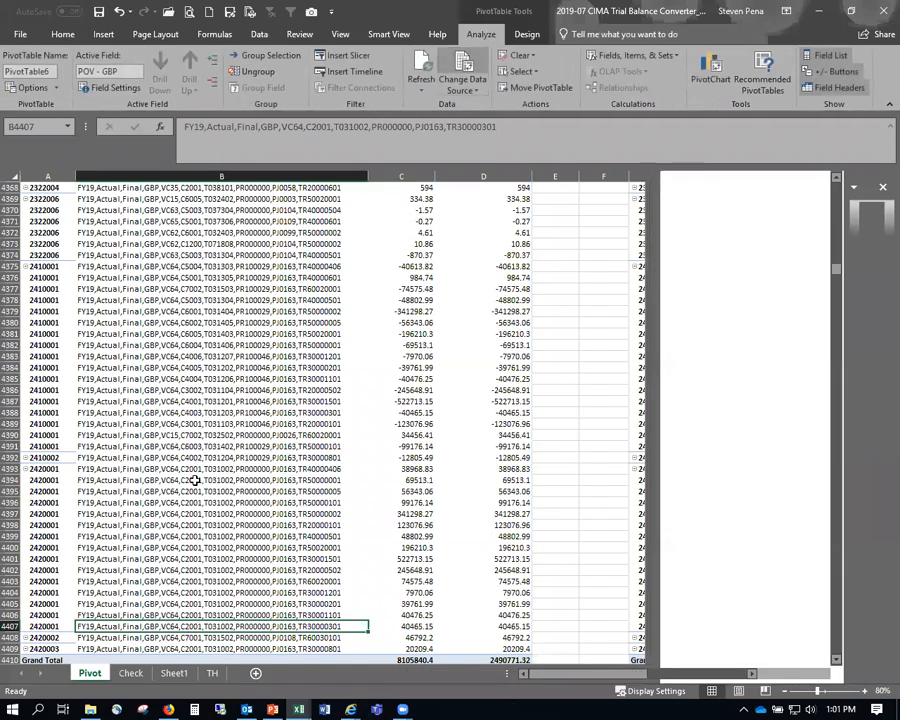
pyautogui.write('4409')
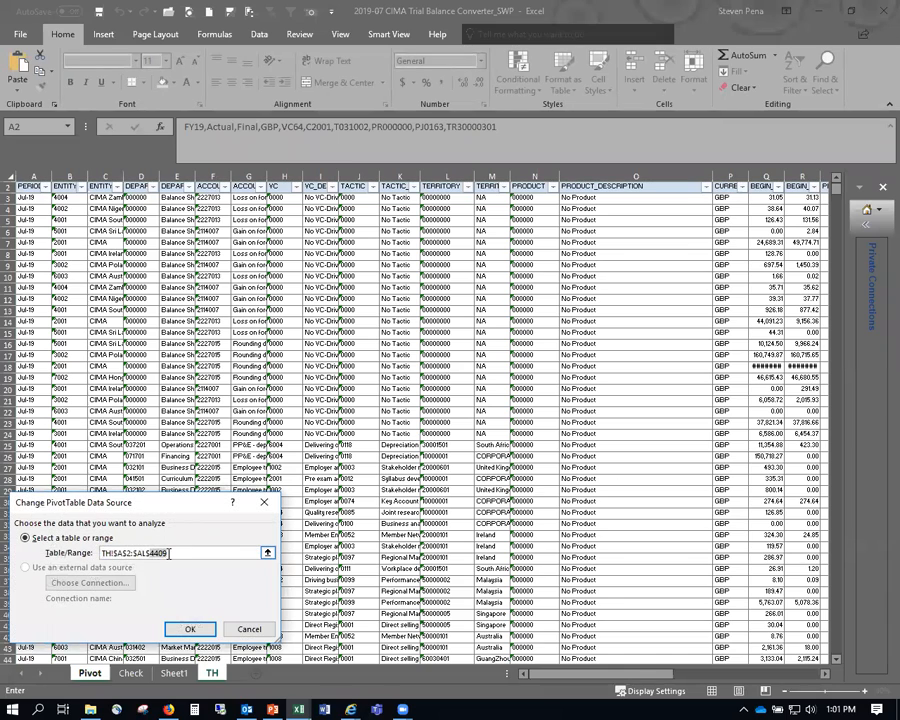
pyautogui.click(190, 628)
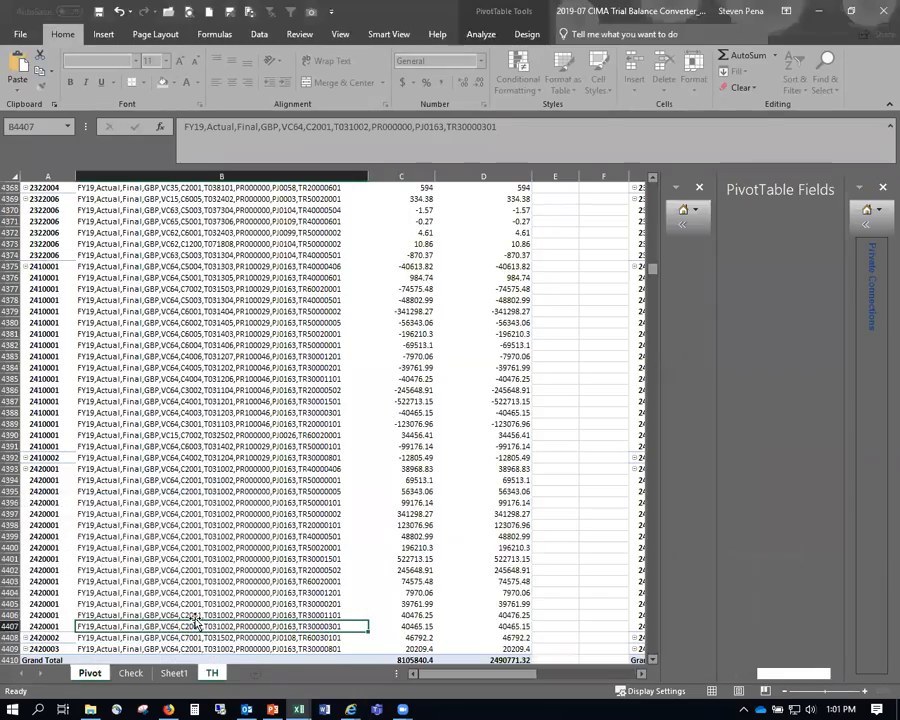
# Extend the USD pivot's data source on the Pivot sheet to row 5573 of the TH sheet.
pyautogui.moveTo(474, 675); pyautogui.dragTo(504, 675)
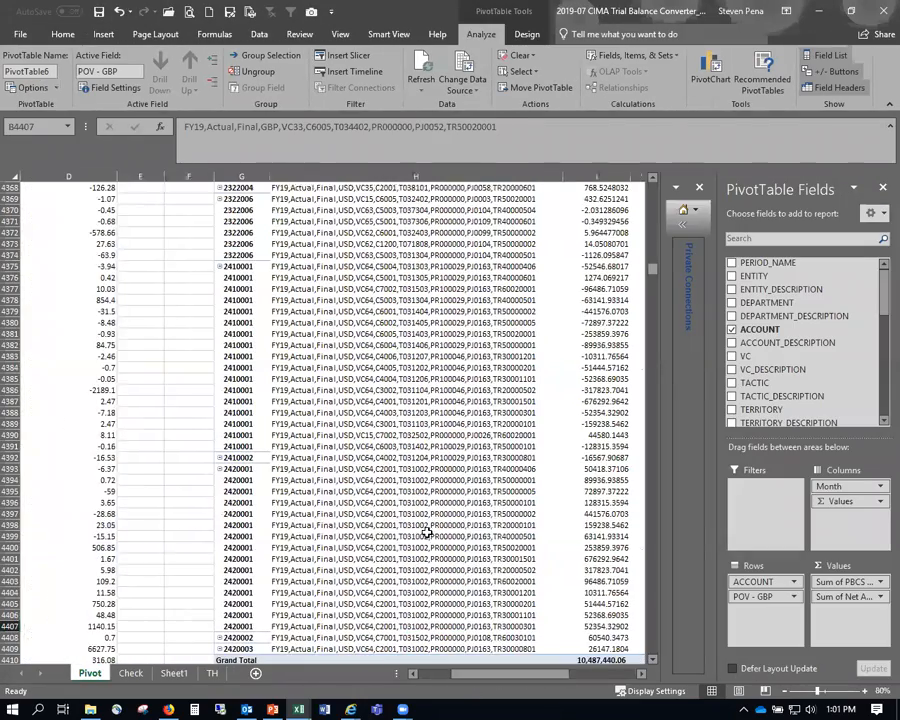
pyautogui.click(426, 526)
pyautogui.click(460, 66)
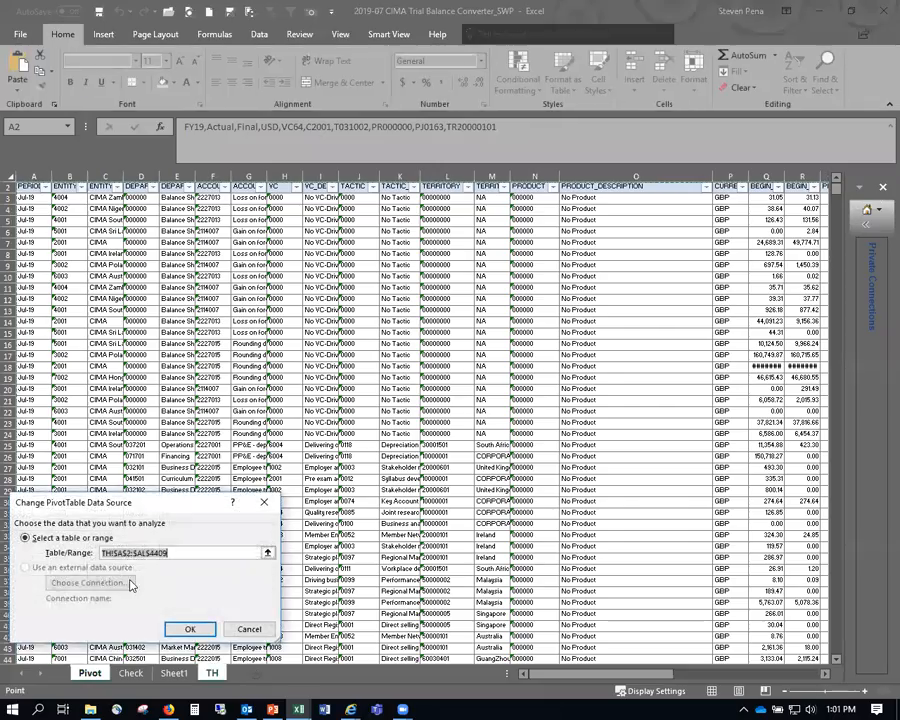
pyautogui.moveTo(149, 552); pyautogui.dragTo(212, 552)
pyautogui.write('5573')
pyautogui.click(201, 629)
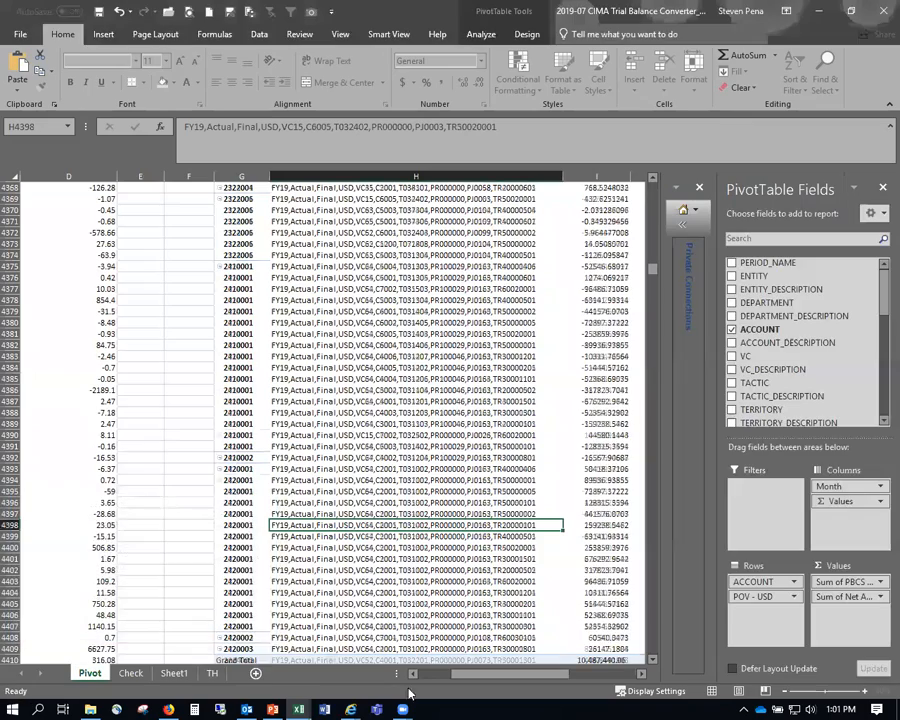
# Return to the start of the Pivot sheet and save the CIMA Trial Balance Converter workbook.
pyautogui.moveTo(487, 680); pyautogui.dragTo(455, 680)
pyautogui.moveTo(652, 272); pyautogui.dragTo(661, 162)
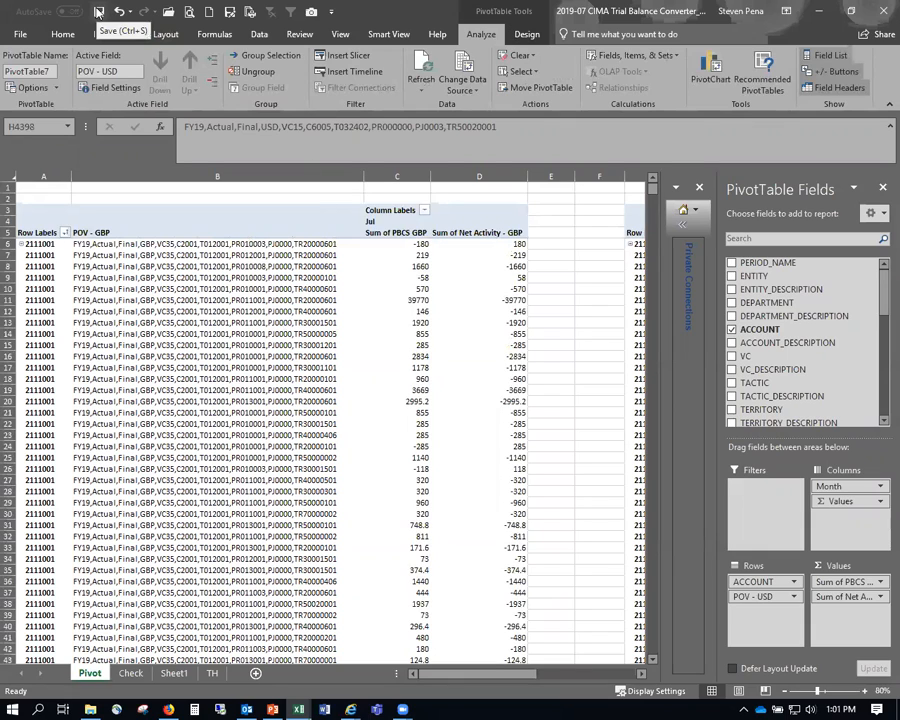
pyautogui.click(99, 11)
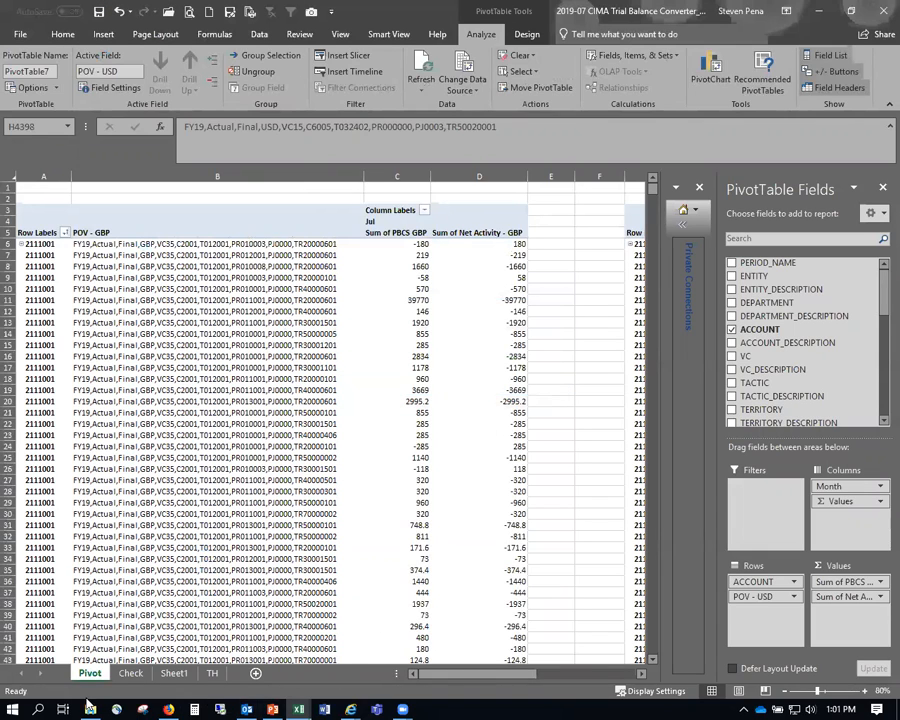
# Switch to the PowerPoint presentation and review the STEPS! slide for the remaining loading tasks.
pyautogui.click(276, 707)
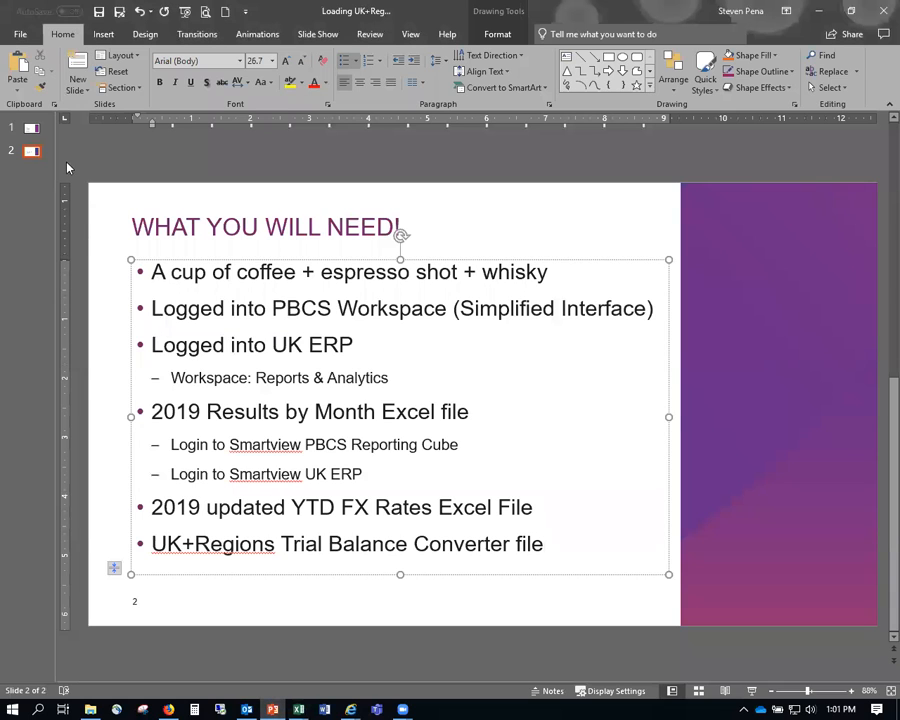
pyautogui.click(32, 130)
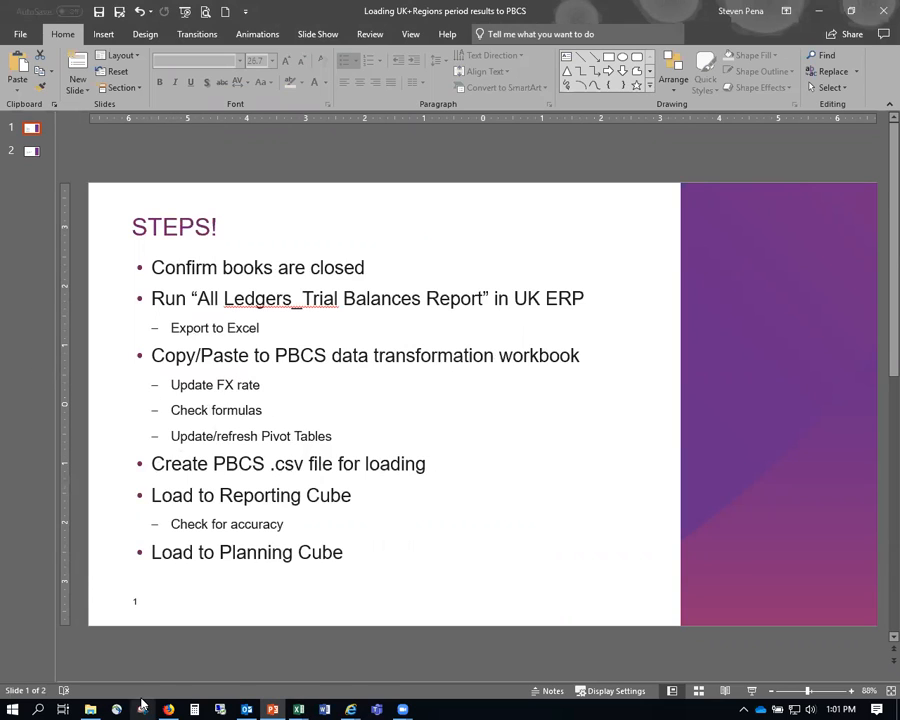
# Switch to File Explorer and open FCST1 Working5_LOAD to final_072319 from the 2019-07 > PBCS > FCST1 data migration folder.
pyautogui.click(92, 707)
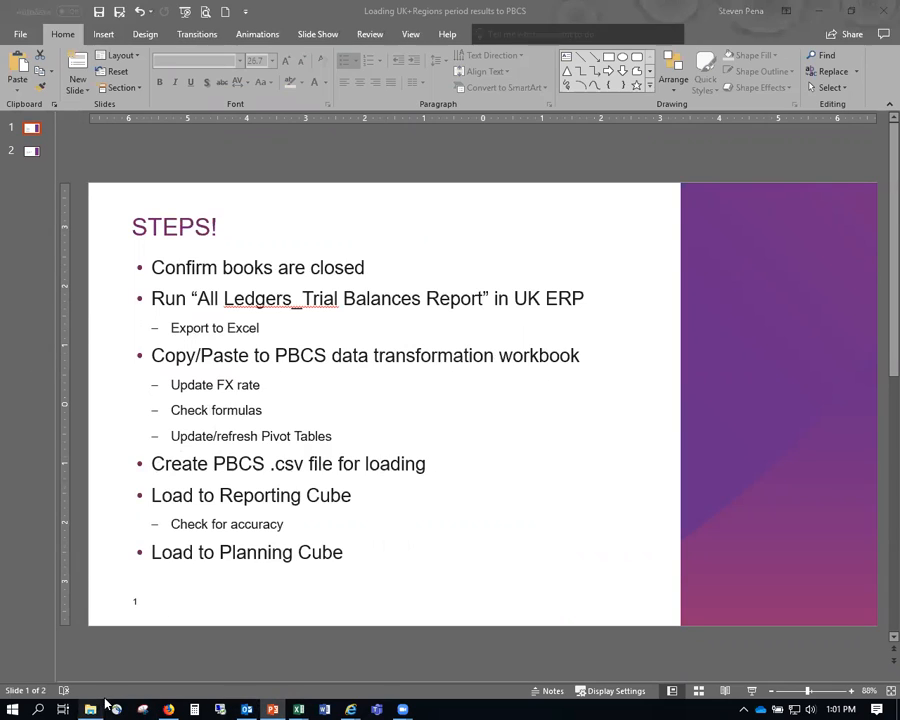
pyautogui.click(525, 180)
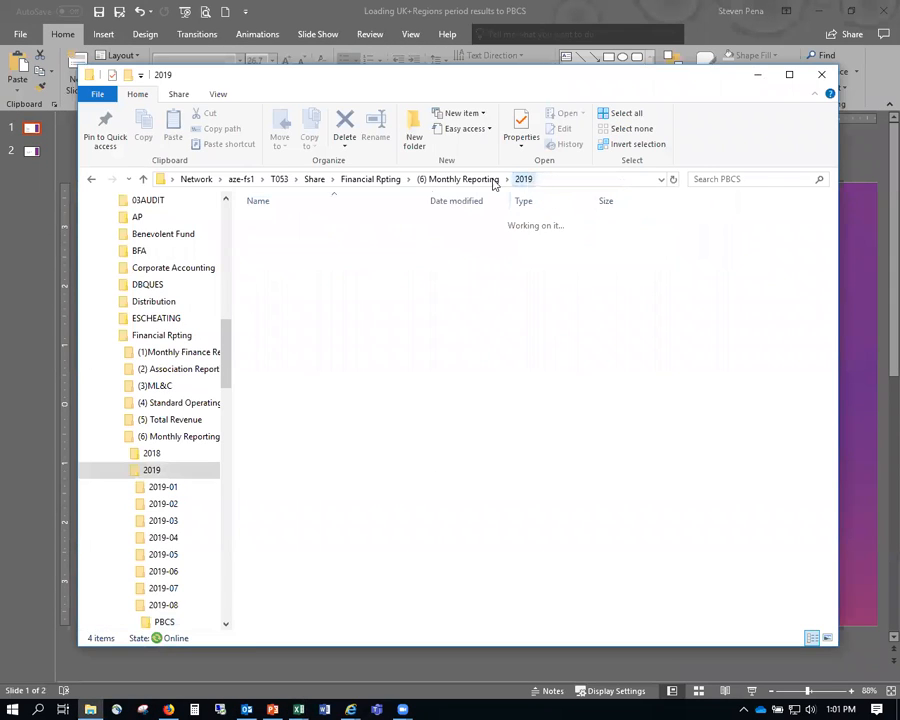
pyautogui.doubleClick(305, 308)
pyautogui.doubleClick(301, 251)
pyautogui.doubleClick(312, 222)
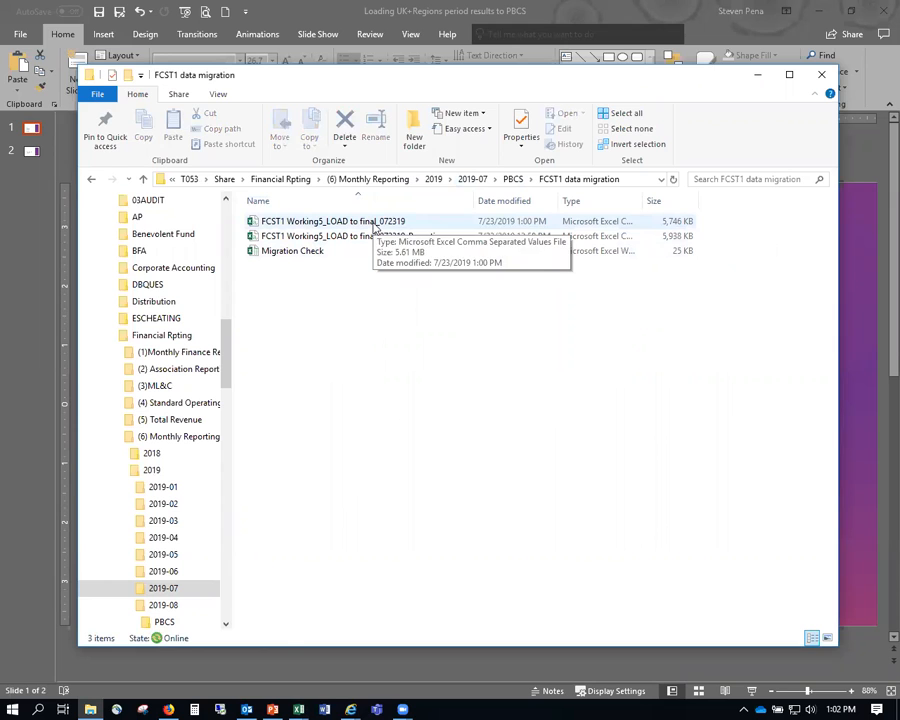
pyautogui.doubleClick(378, 222)
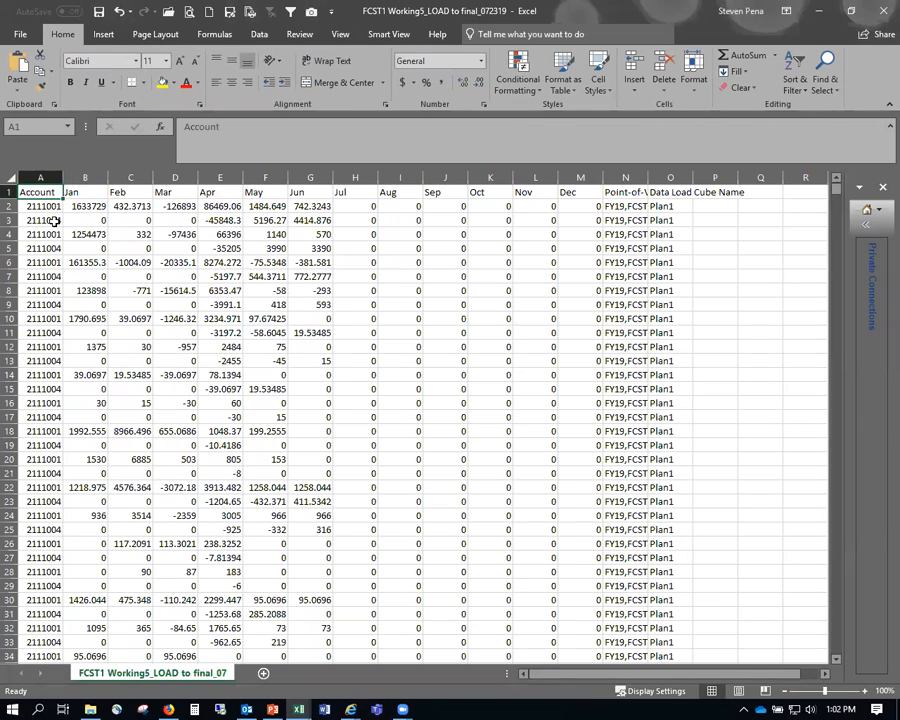
# Delete the Jan–Jun and Aug–Dec columns, leaving only Jul, and widen the Point-of-View column.
pyautogui.moveTo(85, 176); pyautogui.dragTo(310, 167)
pyautogui.hotkey('ctrl', '-')
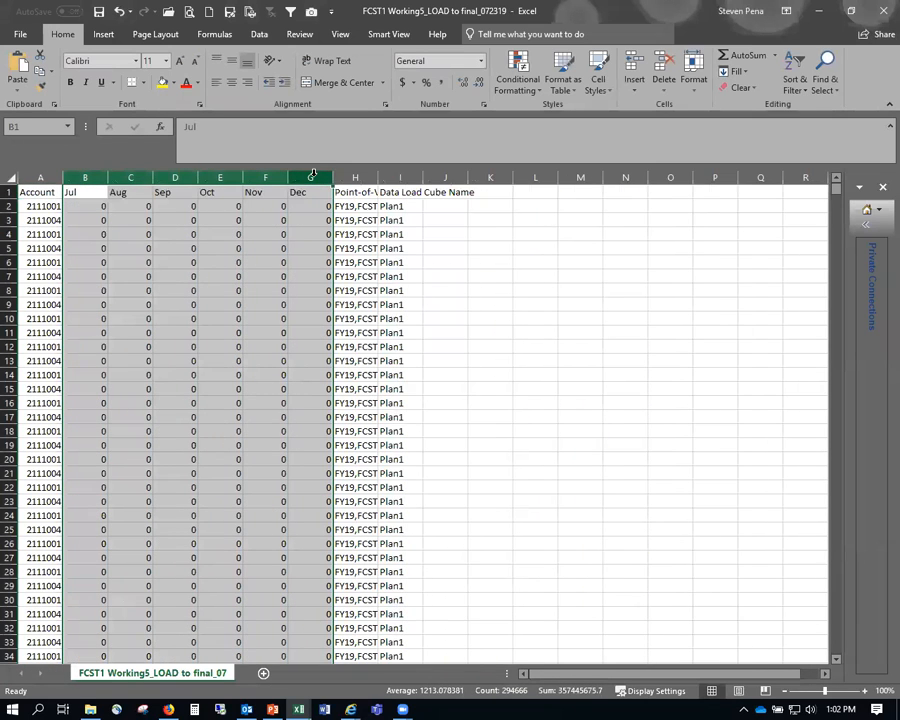
pyautogui.moveTo(130, 177); pyautogui.dragTo(323, 177)
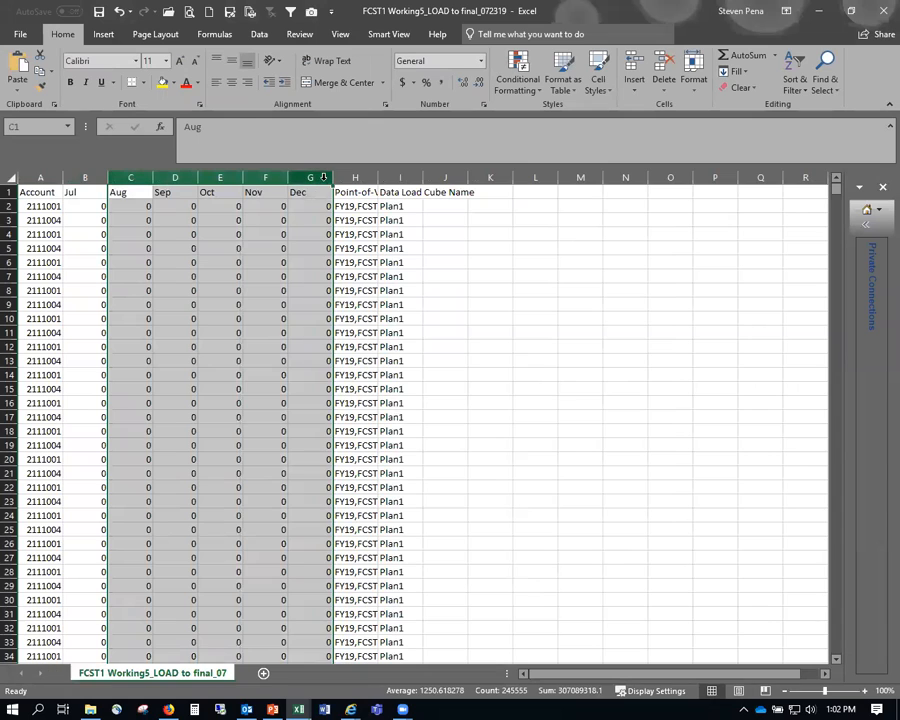
pyautogui.hotkey('ctrl', '-')
pyautogui.click(130, 190)
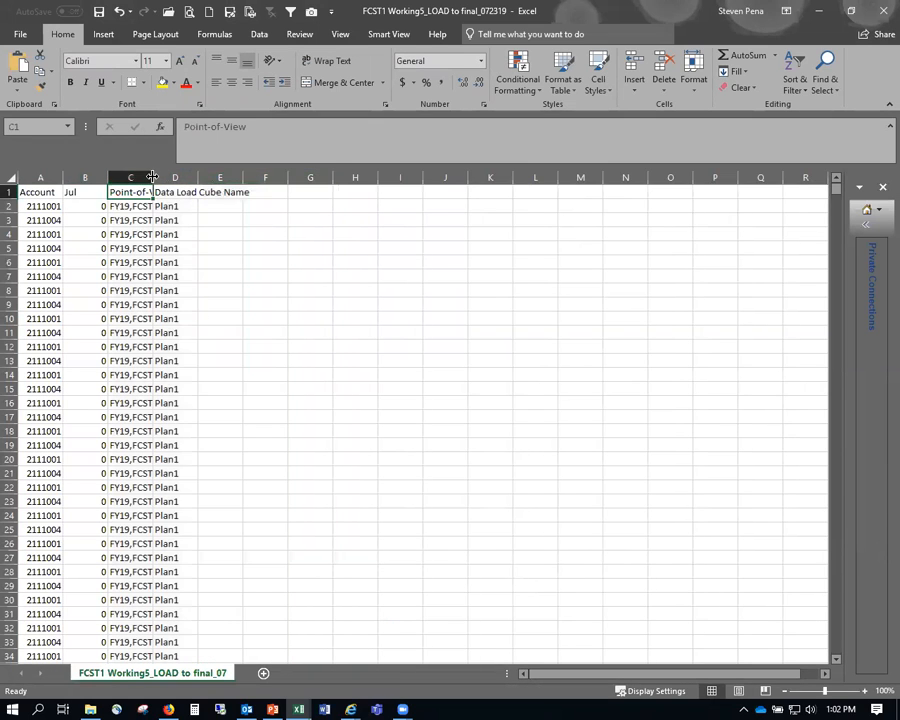
pyautogui.doubleClick(153, 177)
pyautogui.click(208, 206)
# Clear all Account, Jul and Point-of-View data from row 2 down, keeping the headers and the Plan1 column.
pyautogui.click(41, 205)
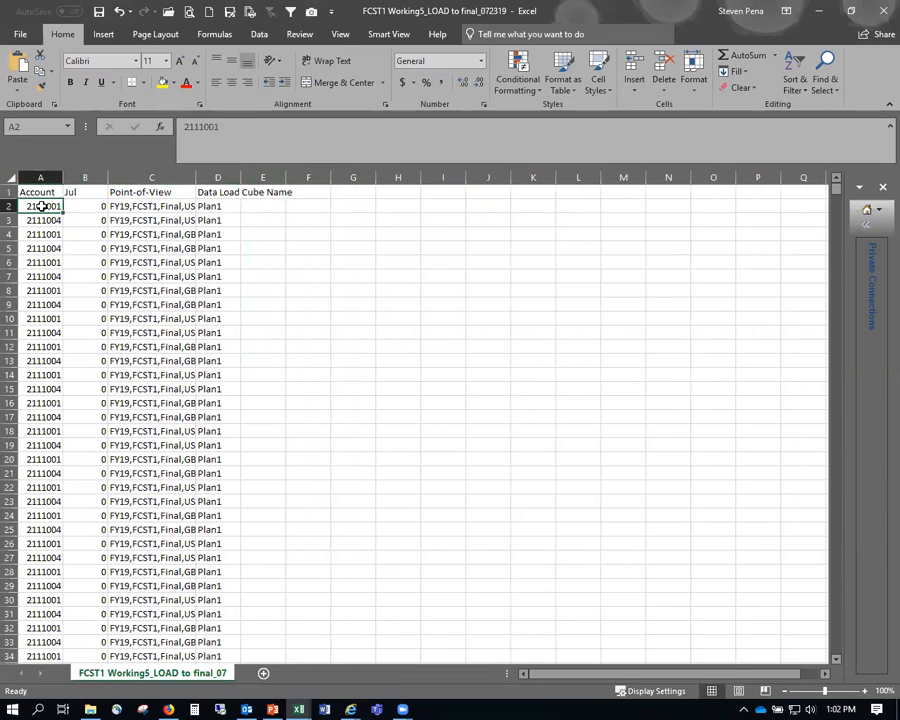
pyautogui.moveTo(41, 205); pyautogui.dragTo(150, 206)
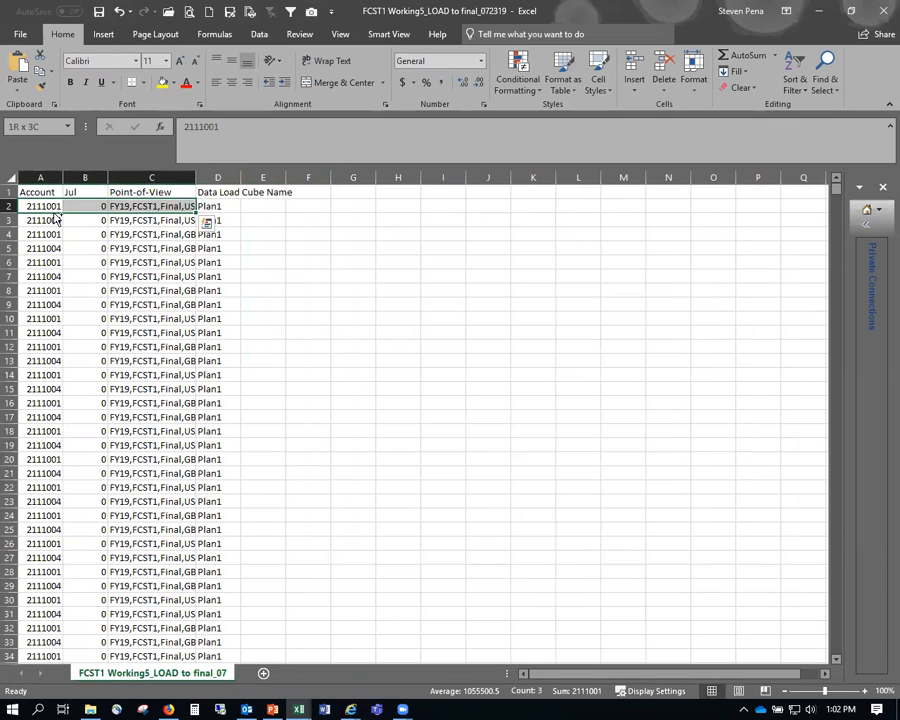
pyautogui.hotkey('ctrl', 'shift', 'Down')
pyautogui.press('Delete')
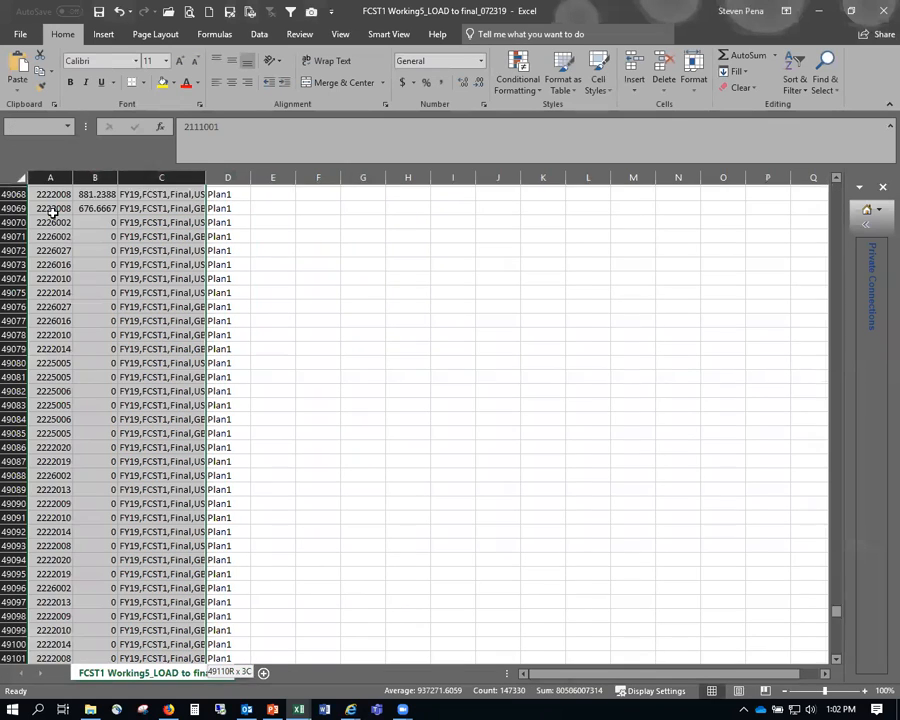
pyautogui.hotkey('ctrl', 'Home')
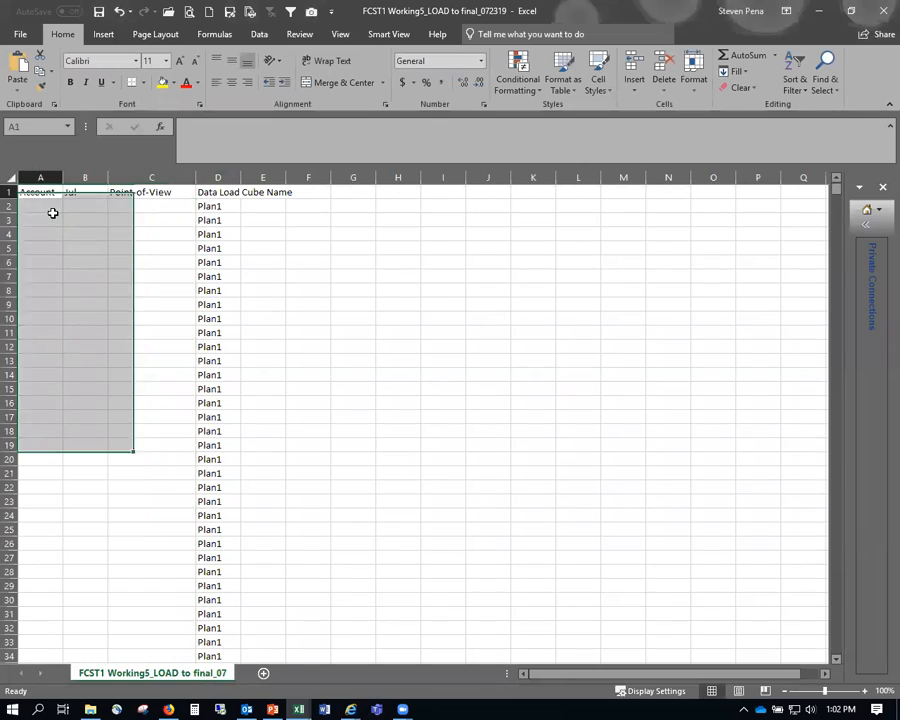
# Start saving the emptied load template as a new file of type CSV (Comma delimited).
pyautogui.click(229, 14)
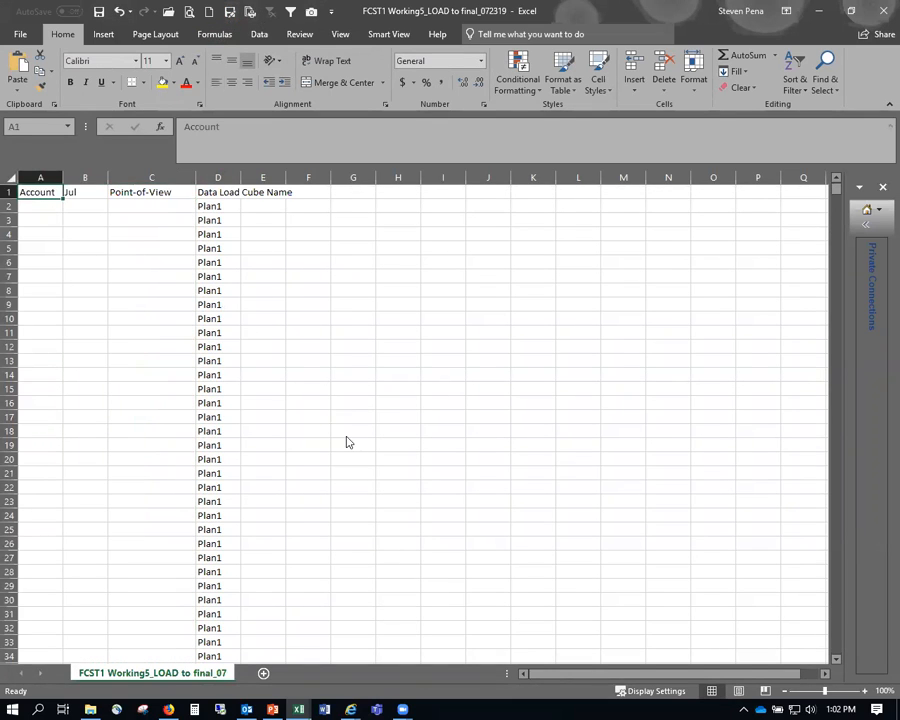
pyautogui.click(155, 441)
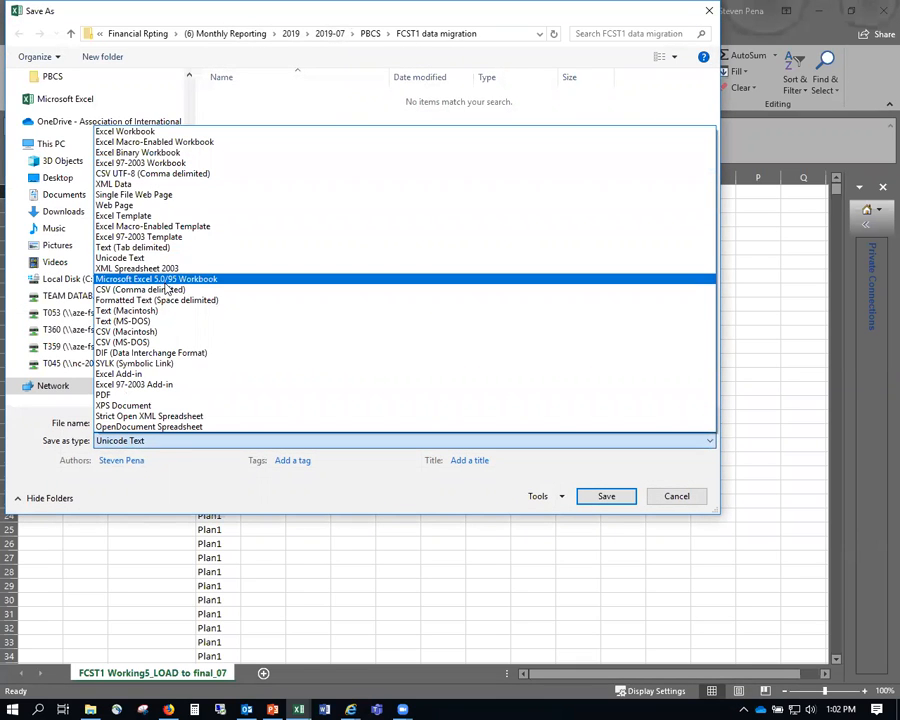
pyautogui.click(140, 289)
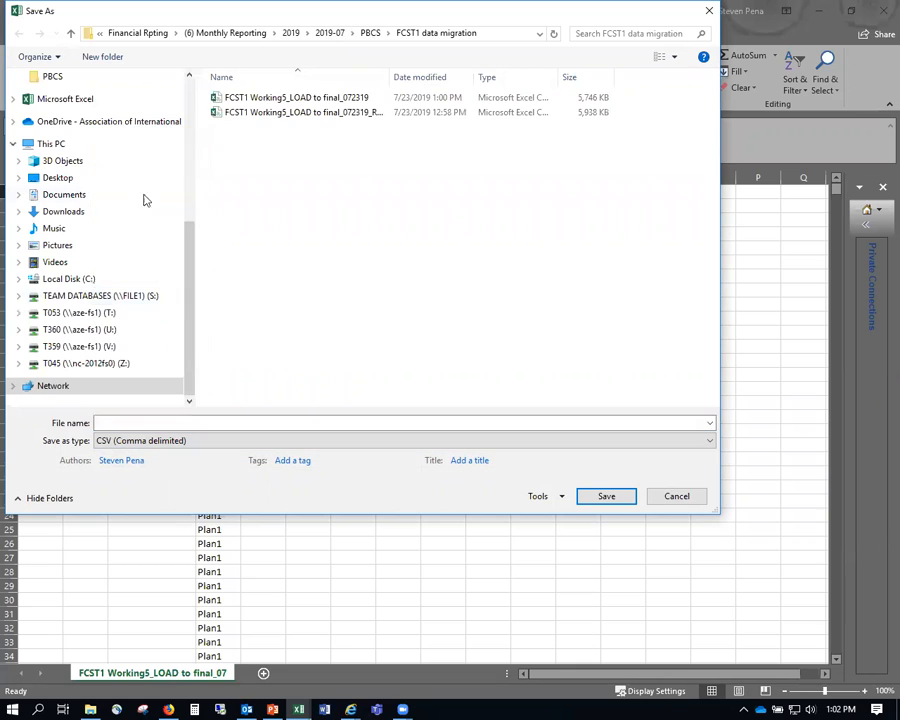
# Browse to 2019-06 > PBCS > May Actuals Load and reuse the May 2019_UK ERP_Load file name for the new file.
pyautogui.click(331, 34)
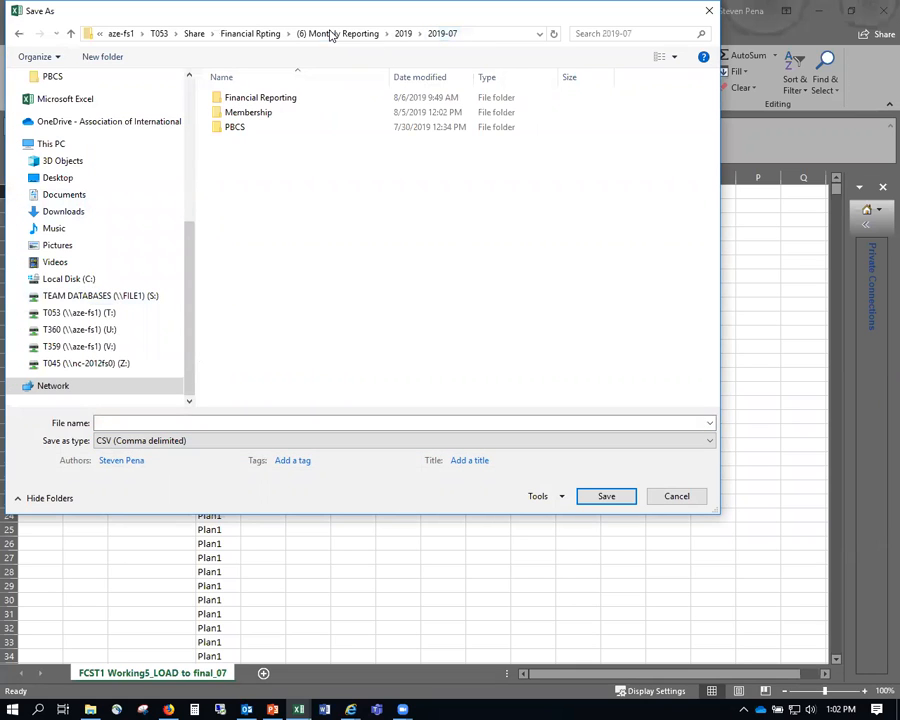
pyautogui.click(399, 33)
pyautogui.doubleClick(260, 173)
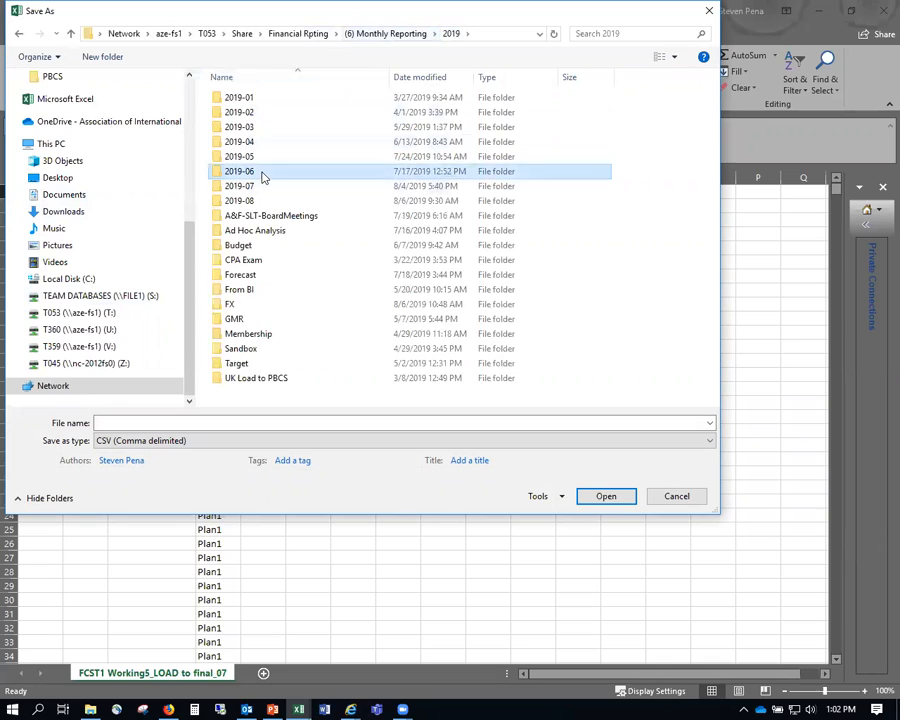
pyautogui.doubleClick(253, 216)
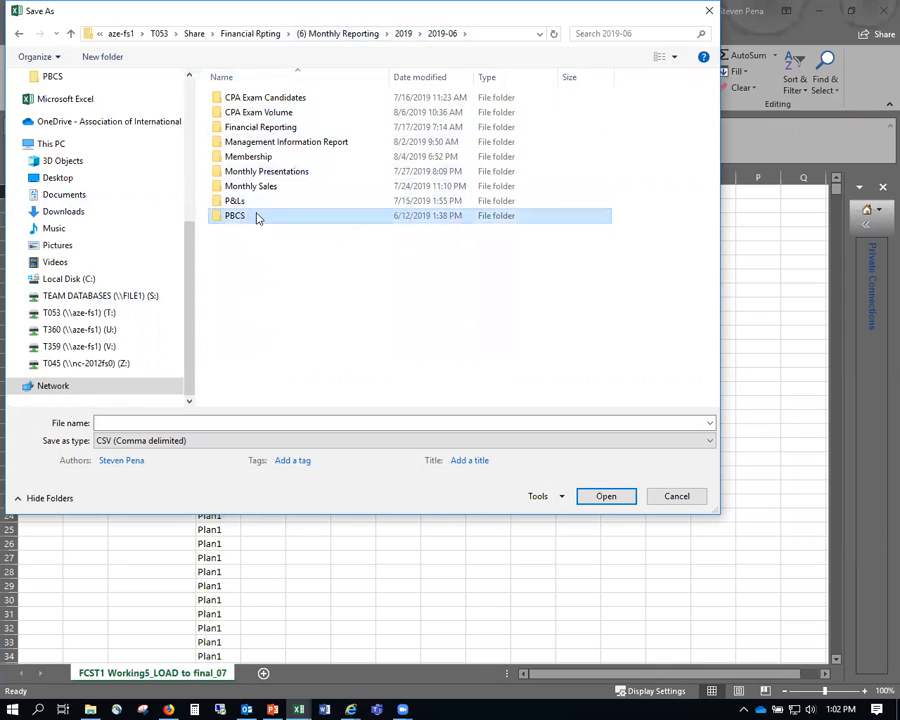
pyautogui.click(279, 100)
pyautogui.doubleClick(279, 100)
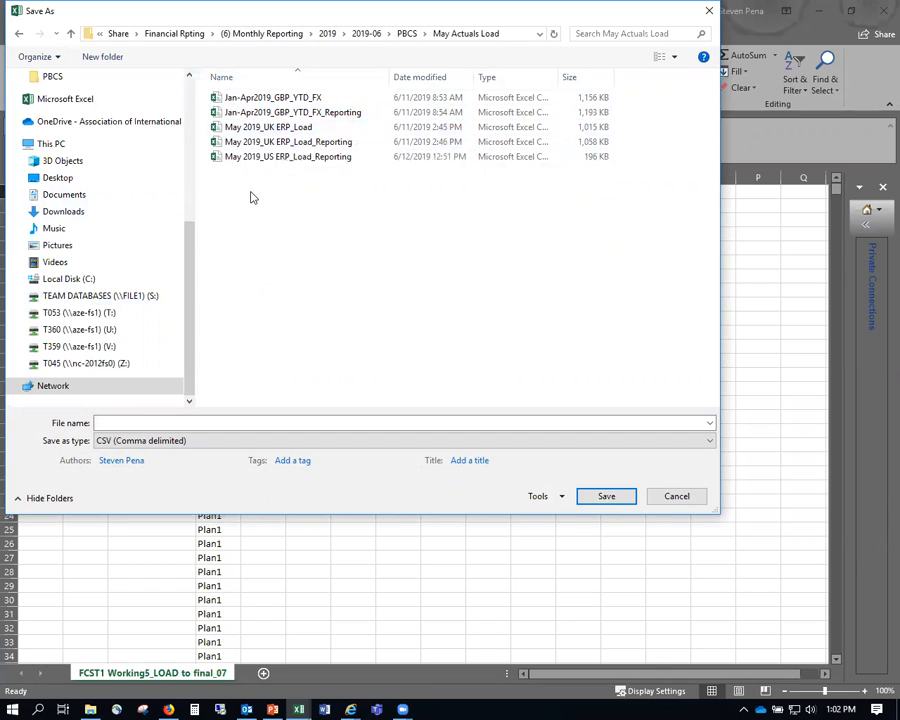
pyautogui.click(285, 130)
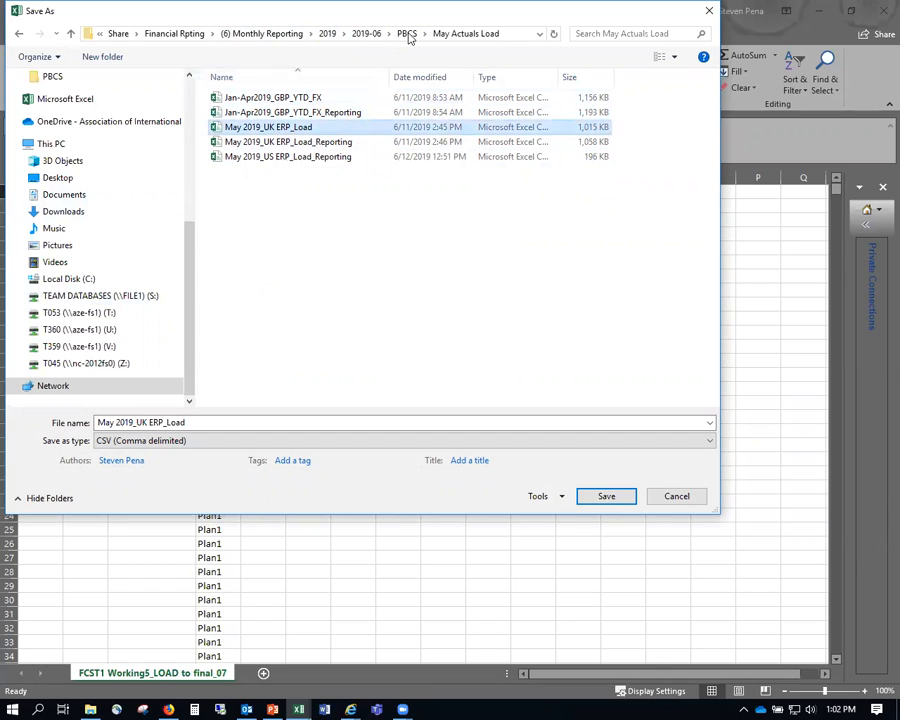
# Set the save location to the 2019-08 > PBCS > July Actuals Load folder.
pyautogui.click(367, 36)
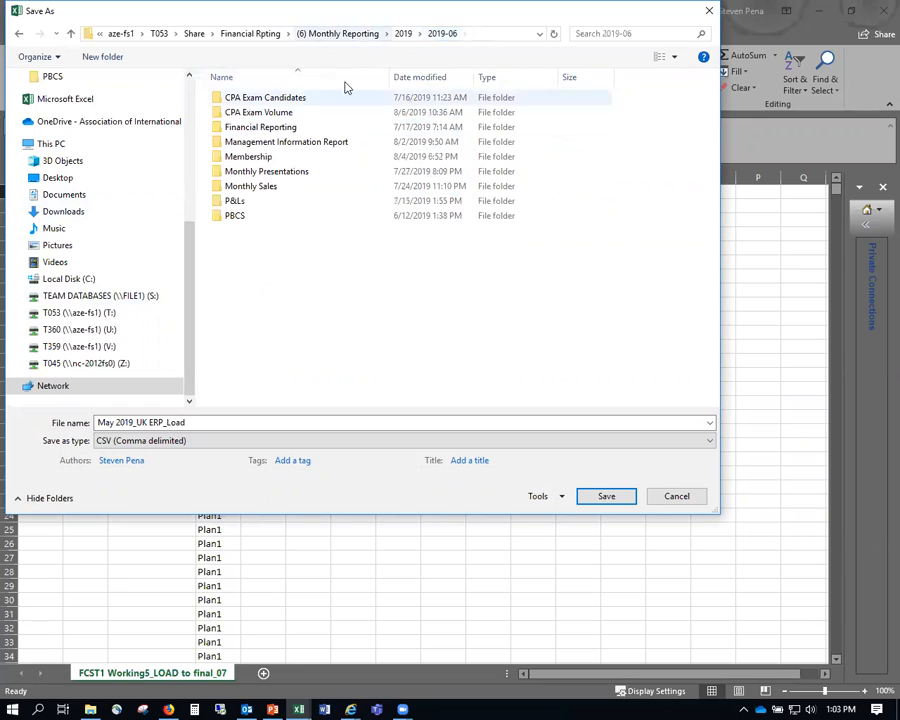
pyautogui.click(403, 34)
pyautogui.doubleClick(238, 200)
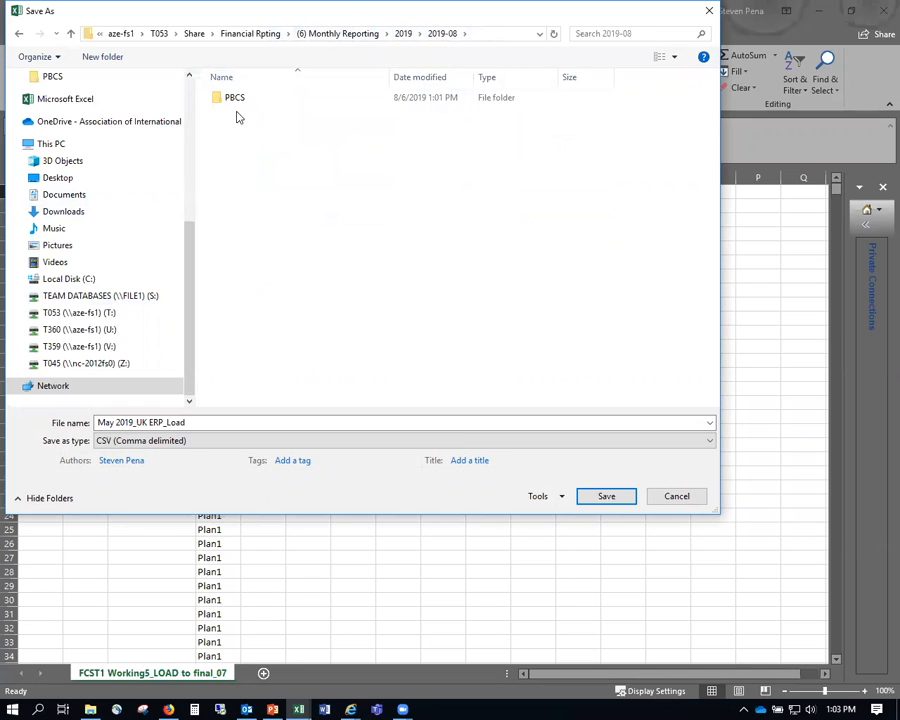
pyautogui.doubleClick(238, 97)
pyautogui.doubleClick(240, 97)
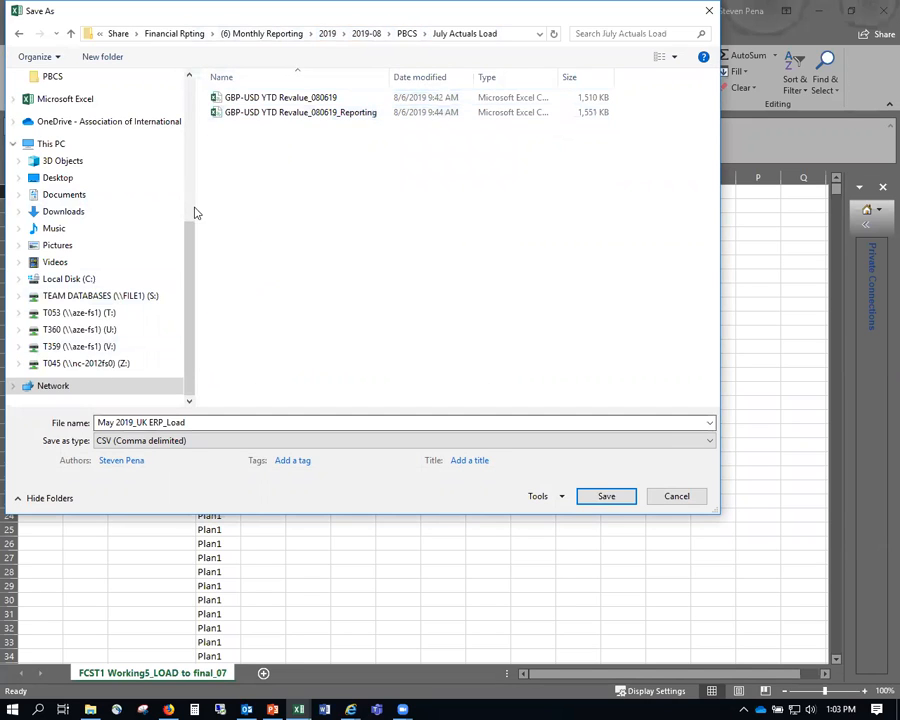
# Name the new CSV file July 2019_UK ERP_Load and save it in the July Actuals Load folder.
pyautogui.click(114, 423)
pyautogui.moveTo(115, 423); pyautogui.dragTo(96, 422)
pyautogui.write('July')
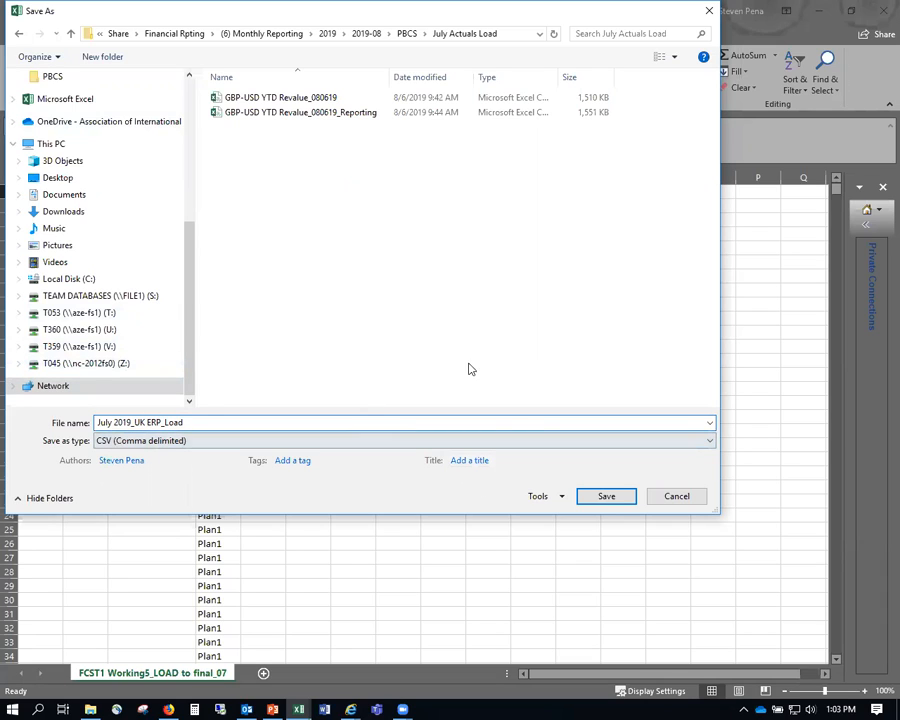
pyautogui.click(619, 503)
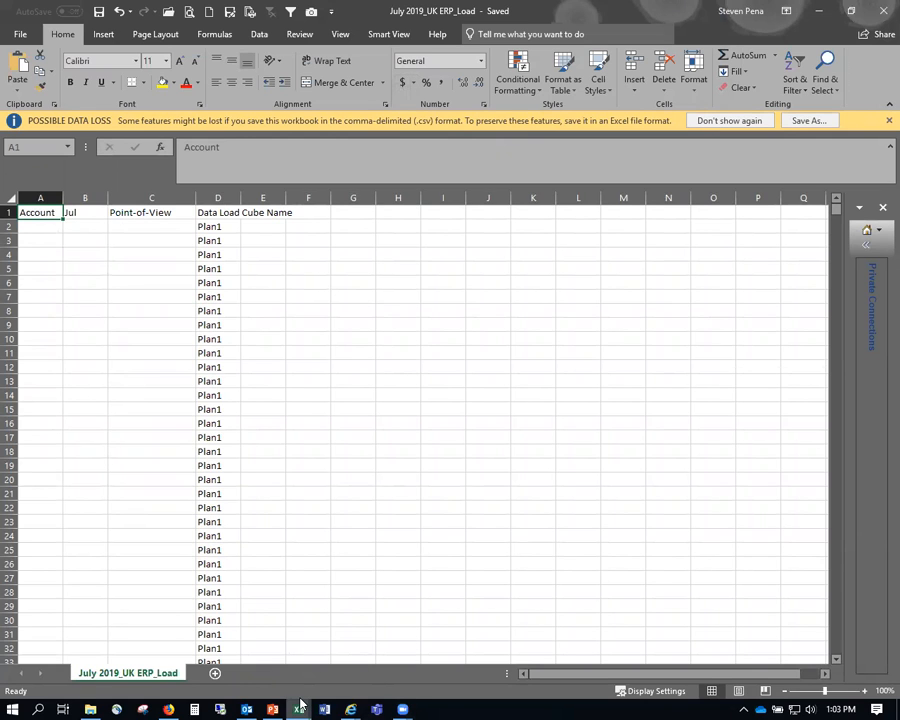
# Copy all account numbers from the GBP pivot, without the grand total, and paste them as values into the load file's Account column from A2.
pyautogui.moveTo(300, 705)
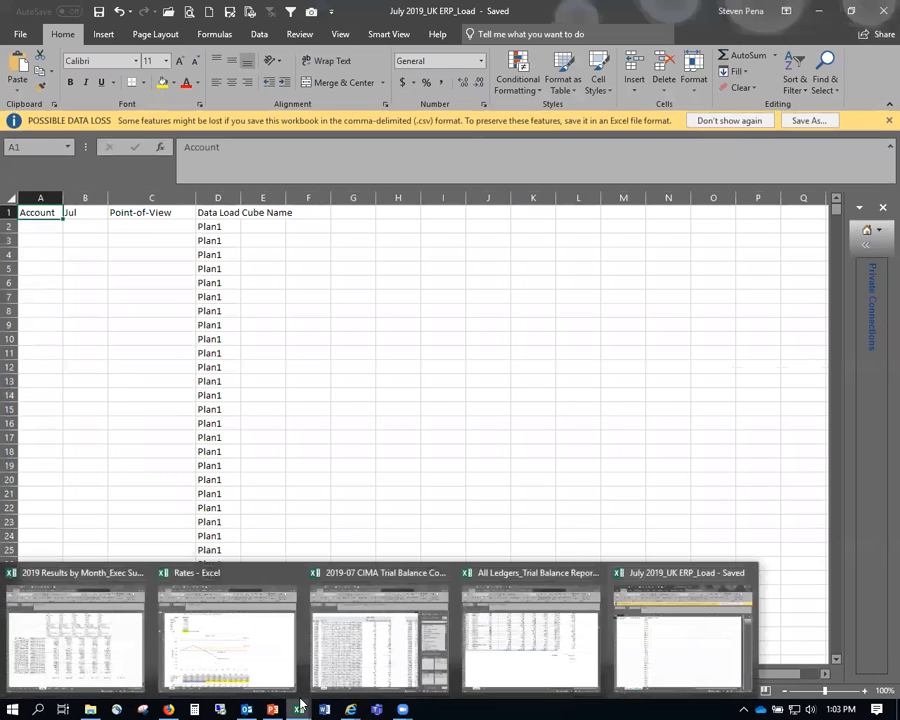
pyautogui.click(389, 597)
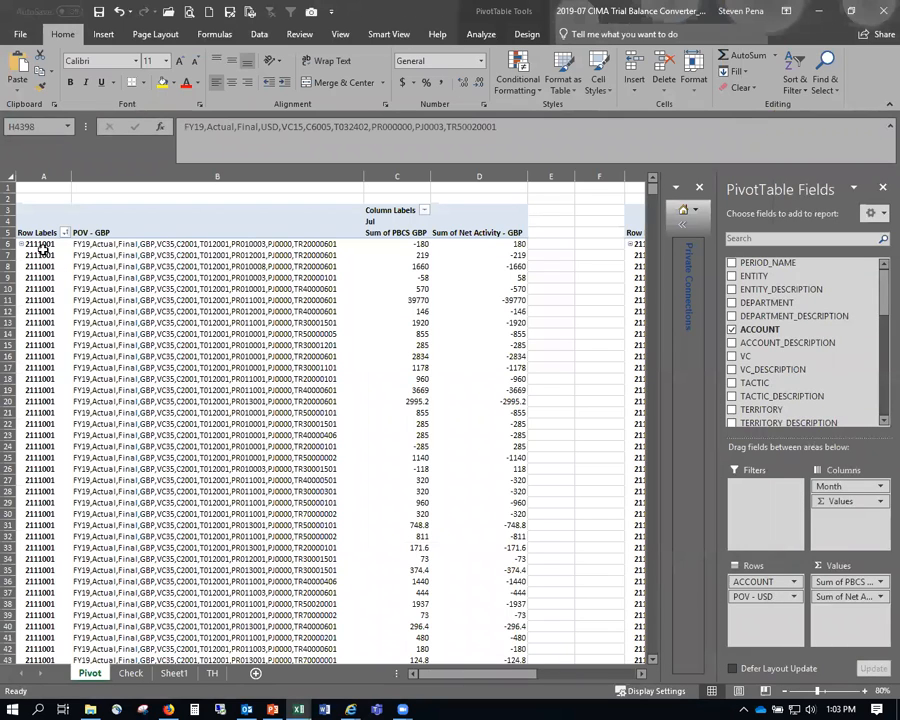
pyautogui.click(42, 245)
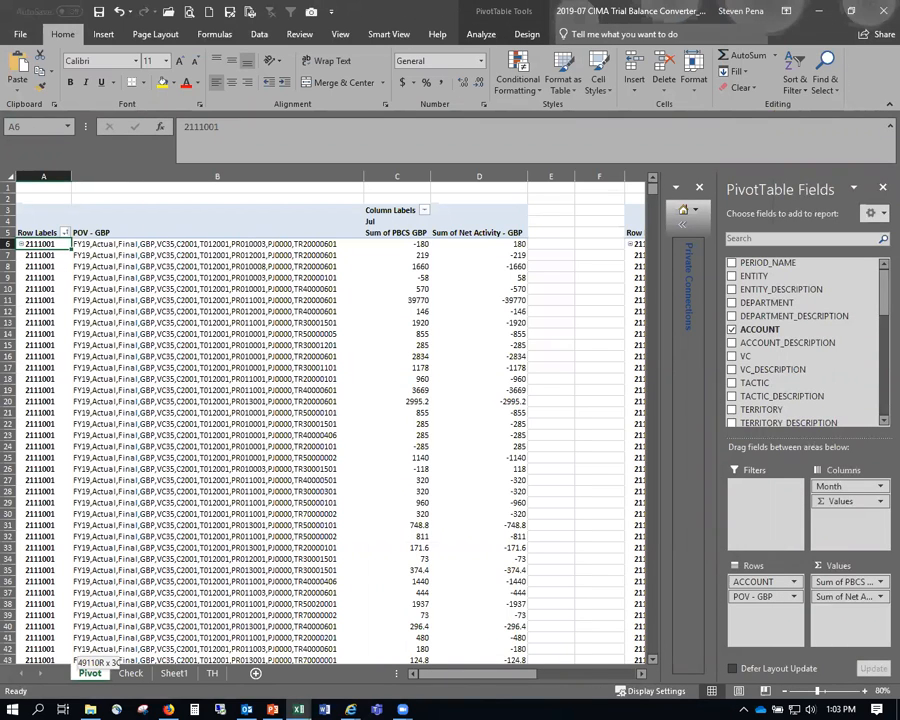
pyautogui.hotkey('ctrl', 'shift', 'Down')
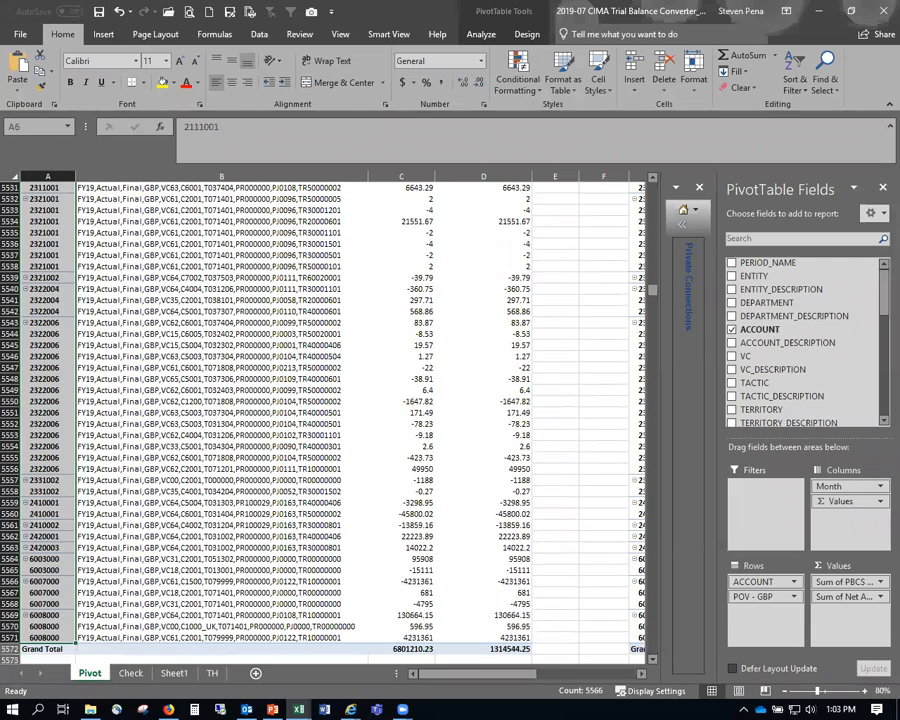
pyautogui.hotkey('ctrl', 'c')
pyautogui.hotkey('alt', 'Tab')
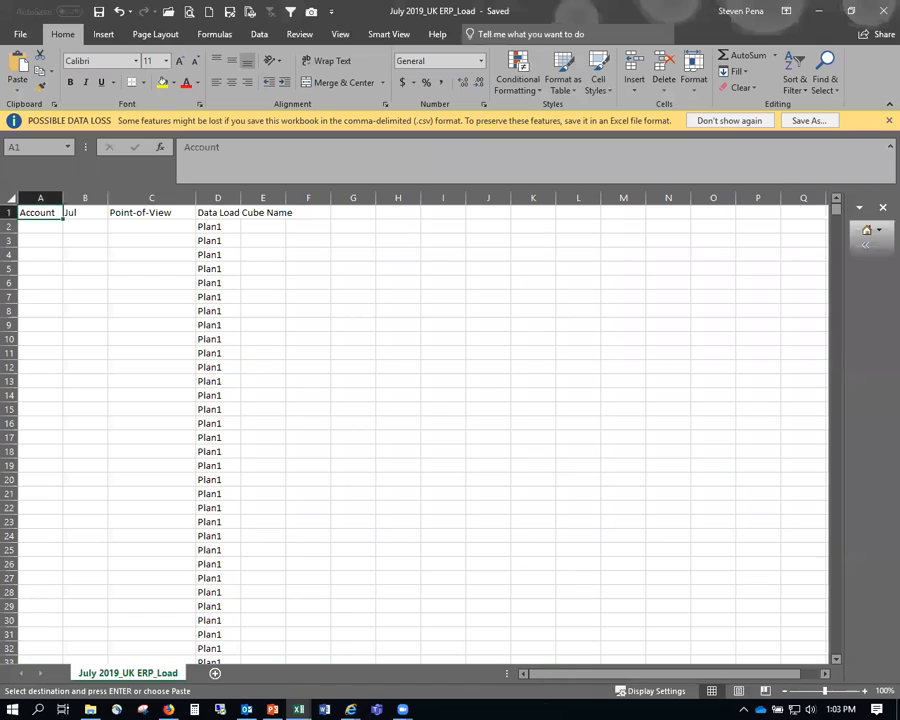
pyautogui.click(38, 229)
pyautogui.rightClick(39, 229)
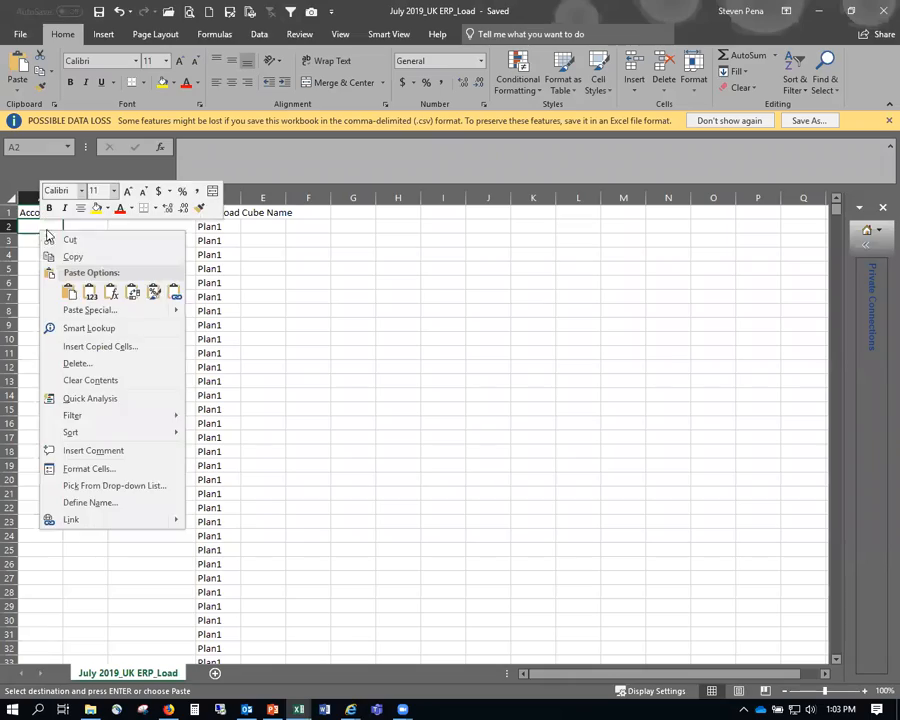
pyautogui.click(88, 292)
# Copy the Sum of PBCS GBP amounts from the pivot, without the grand total, into the load file's Jul column from B2.
pyautogui.hotkey('alt', 'Tab')
pyautogui.scroll(12, 506, 414)
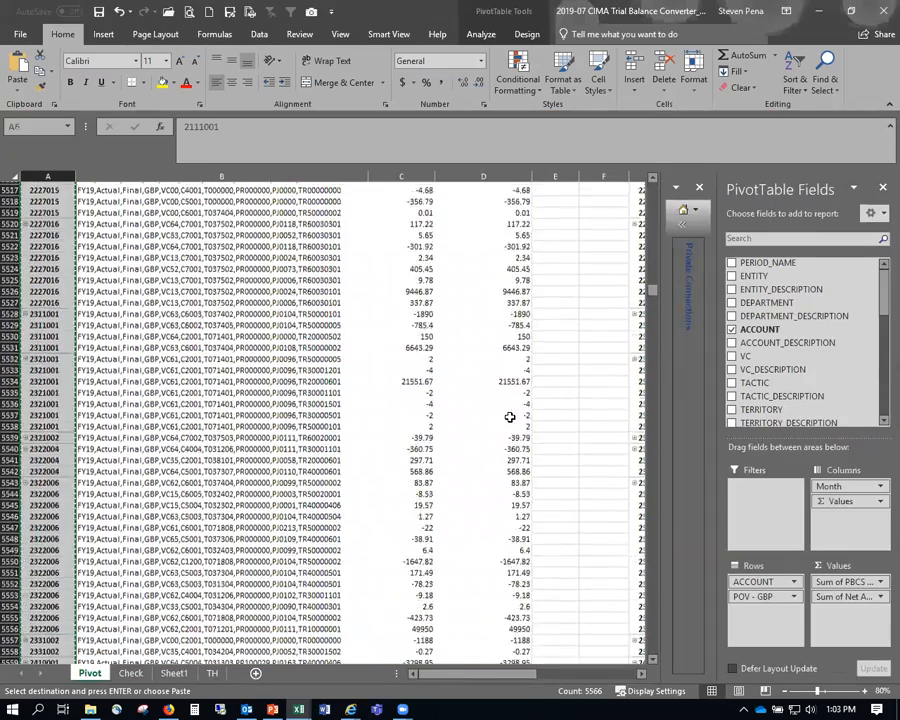
pyautogui.moveTo(651, 295); pyautogui.dragTo(653, 165)
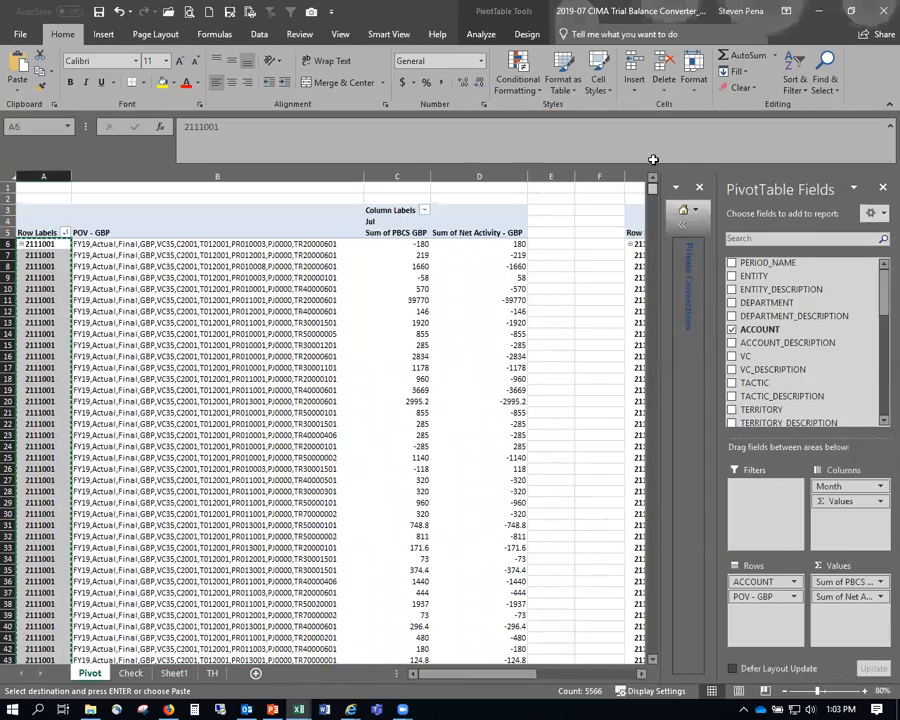
pyautogui.click(412, 232)
pyautogui.click(412, 244)
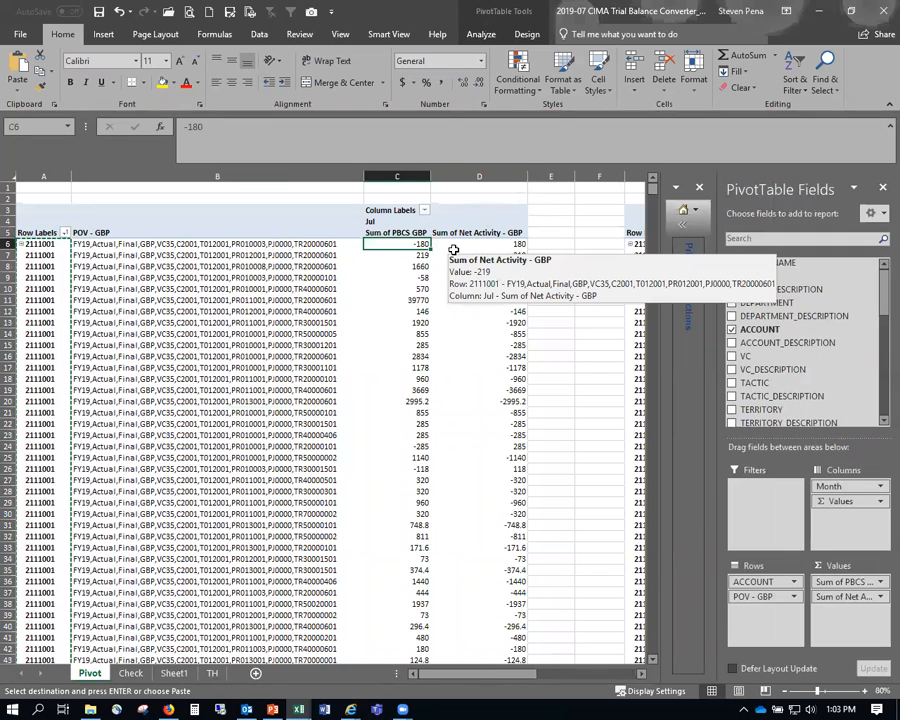
pyautogui.hotkey('ctrl', 'shift', 'Down')
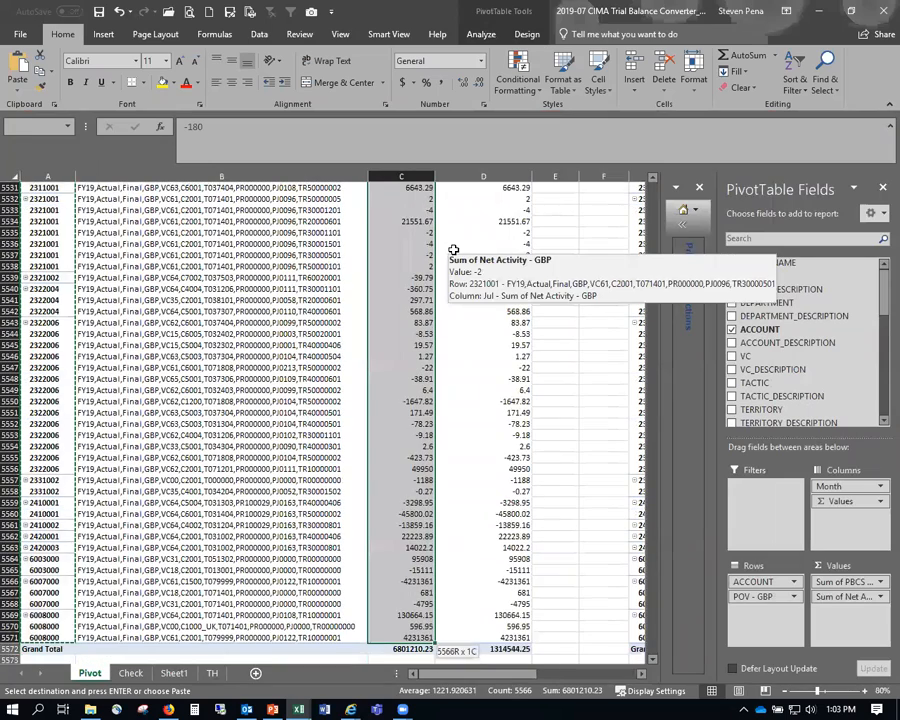
pyautogui.hotkey('ctrl', 'c')
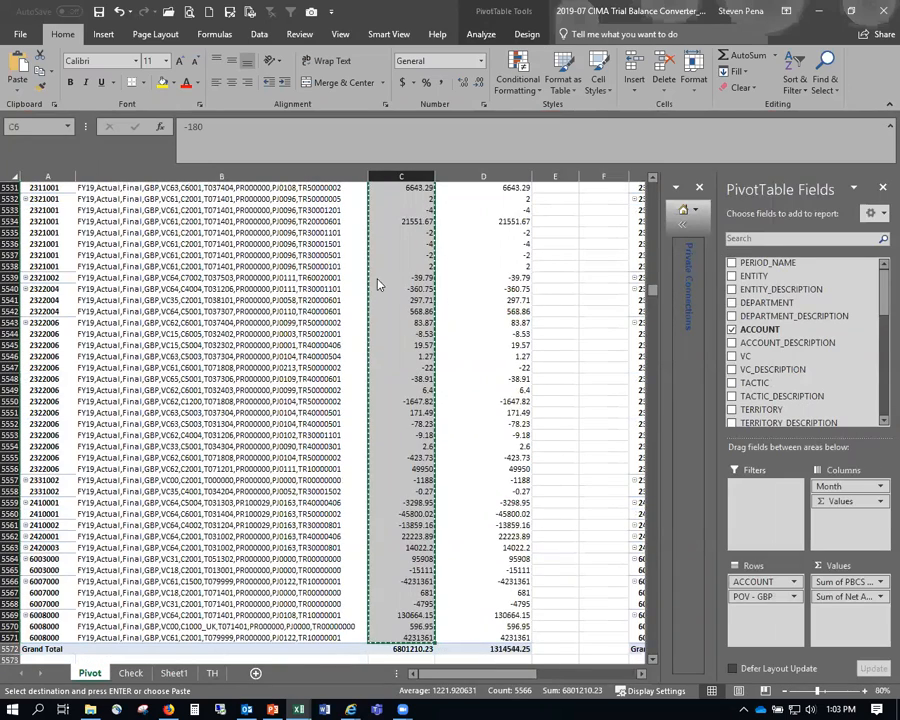
pyautogui.hotkey('alt', 'Tab')
pyautogui.click(84, 226)
pyautogui.rightClick(88, 224)
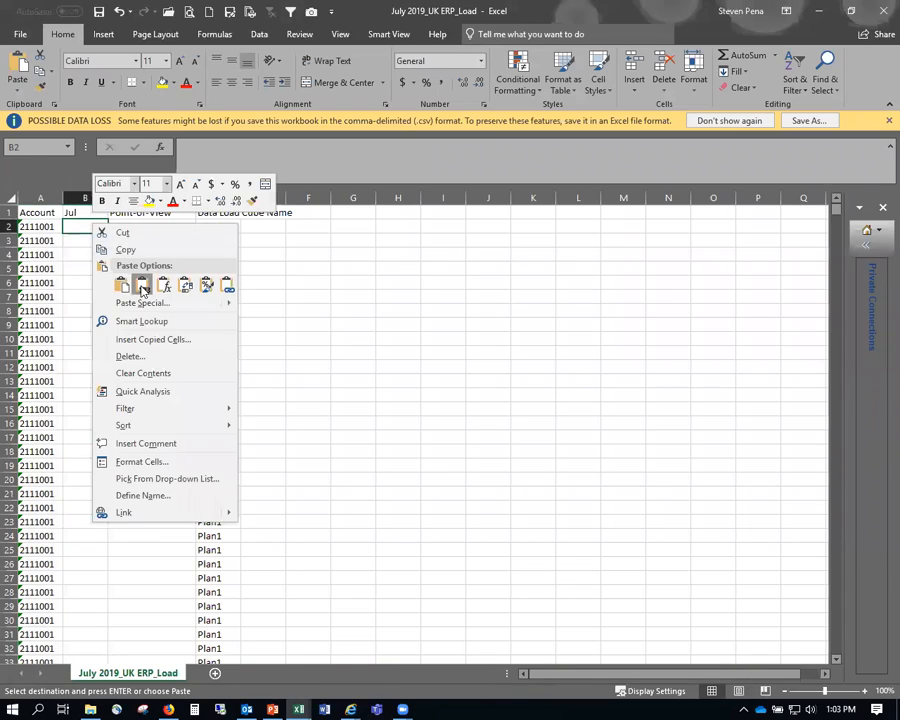
pyautogui.click(140, 340)
# Copy all POV - GBP entries from the pivot into the load file's Point-of-View column starting at C2.
pyautogui.click(143, 230)
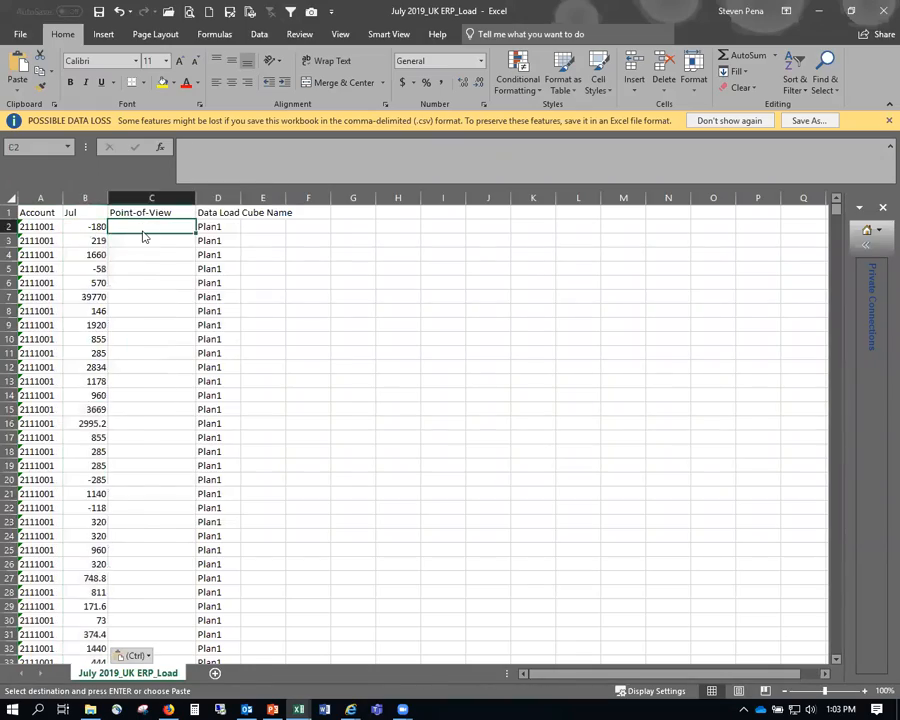
pyautogui.hotkey('alt', 'Tab')
pyautogui.click(194, 262)
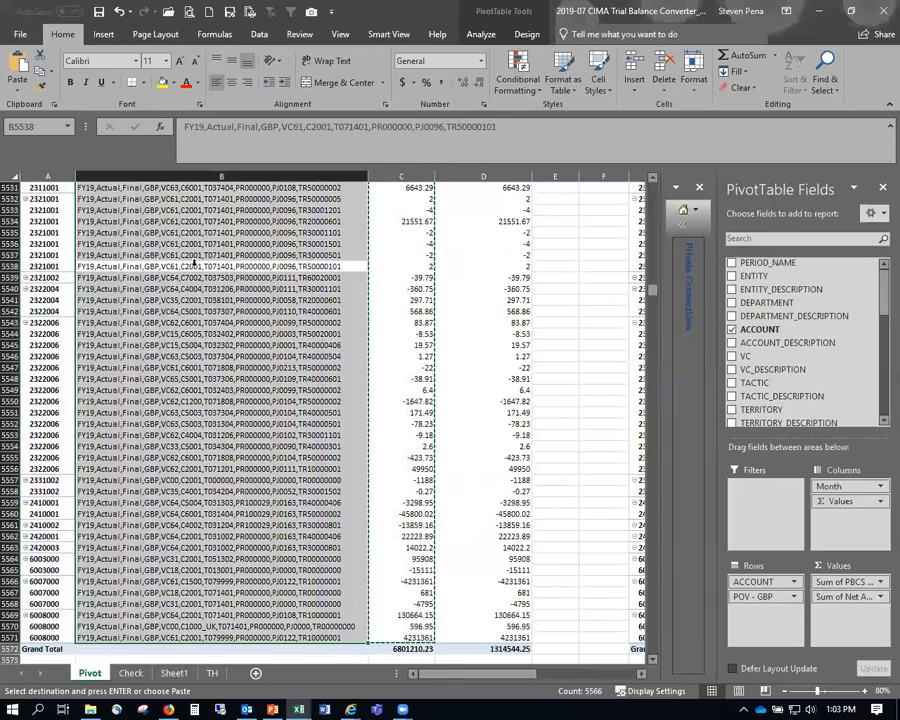
pyautogui.hotkey('ctrl', 'Up')
pyautogui.scroll(-1, 168, 252)
pyautogui.scroll(1, 167, 240)
pyautogui.click(175, 201)
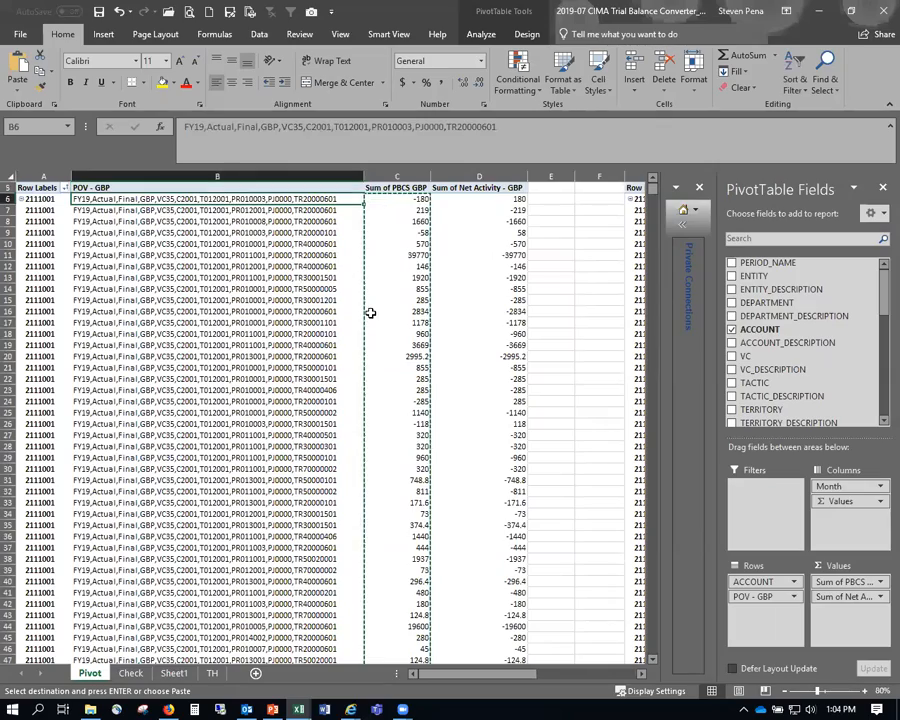
pyautogui.hotkey('ctrl', 'shift', 'Down')
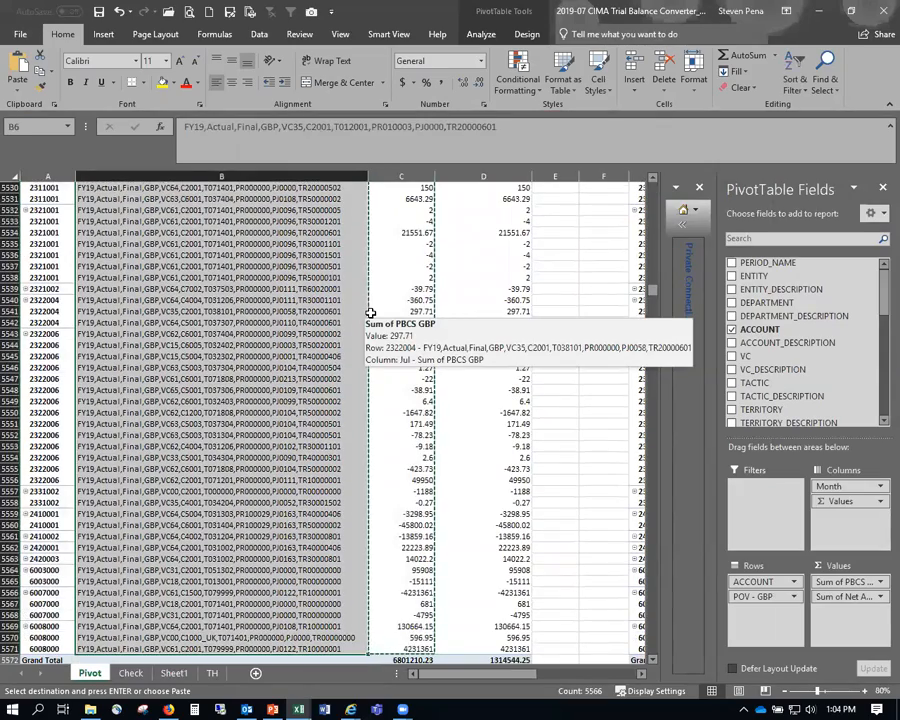
pyautogui.hotkey('alt', 'Tab')
pyautogui.rightClick(152, 227)
pyautogui.click(207, 344)
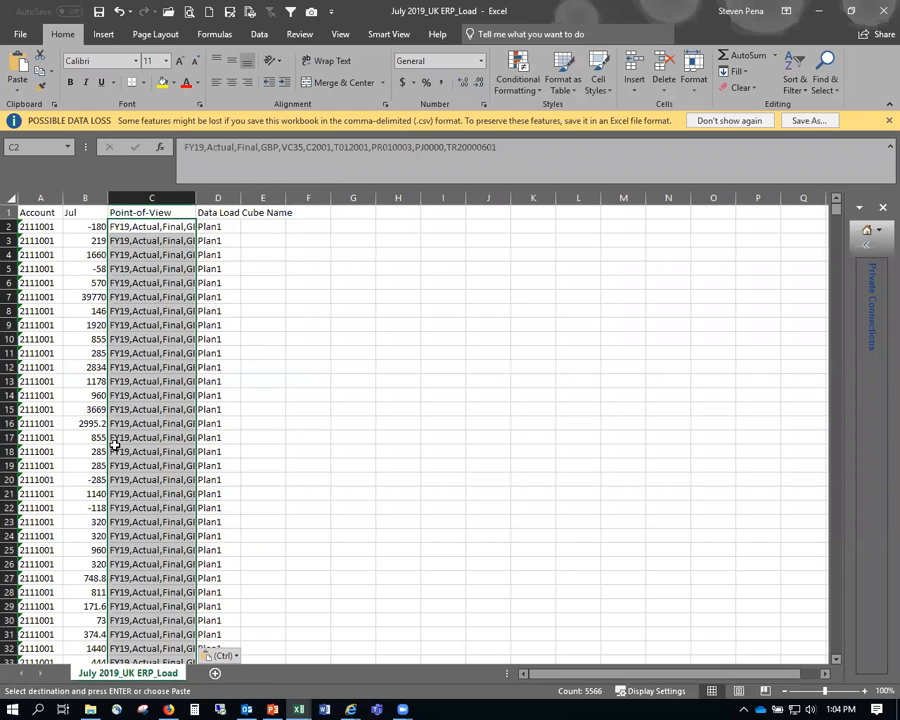
# Widen the Point-of-View column and select the first empty Account cell below the GBP data, A5568.
pyautogui.click(43, 383)
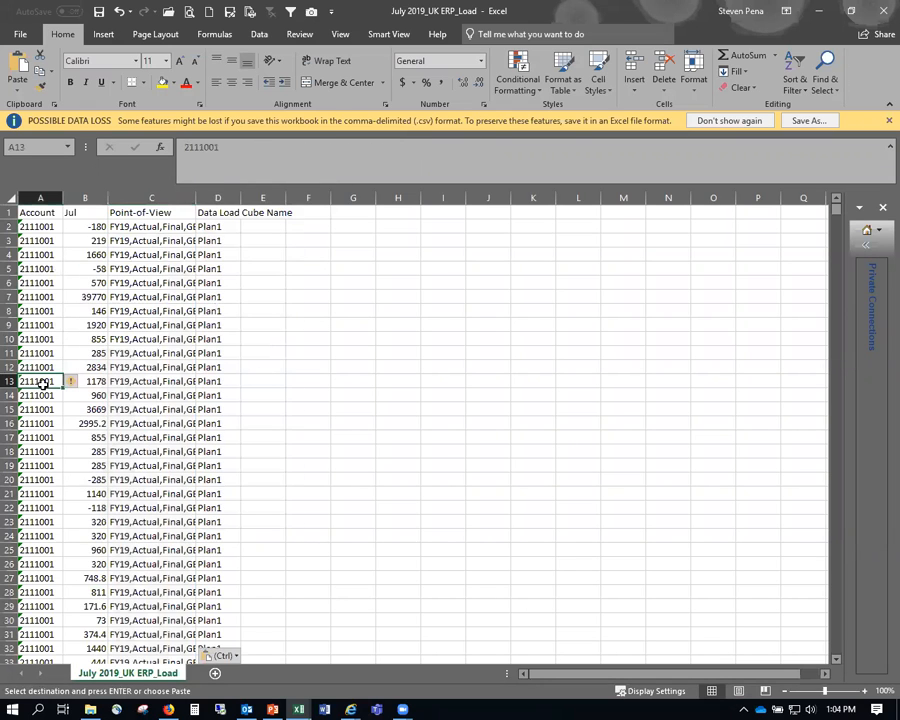
pyautogui.hotkey('ctrl', 'Down')
pyautogui.moveTo(201, 198); pyautogui.dragTo(279, 214)
pyautogui.scroll(-4, 61, 563)
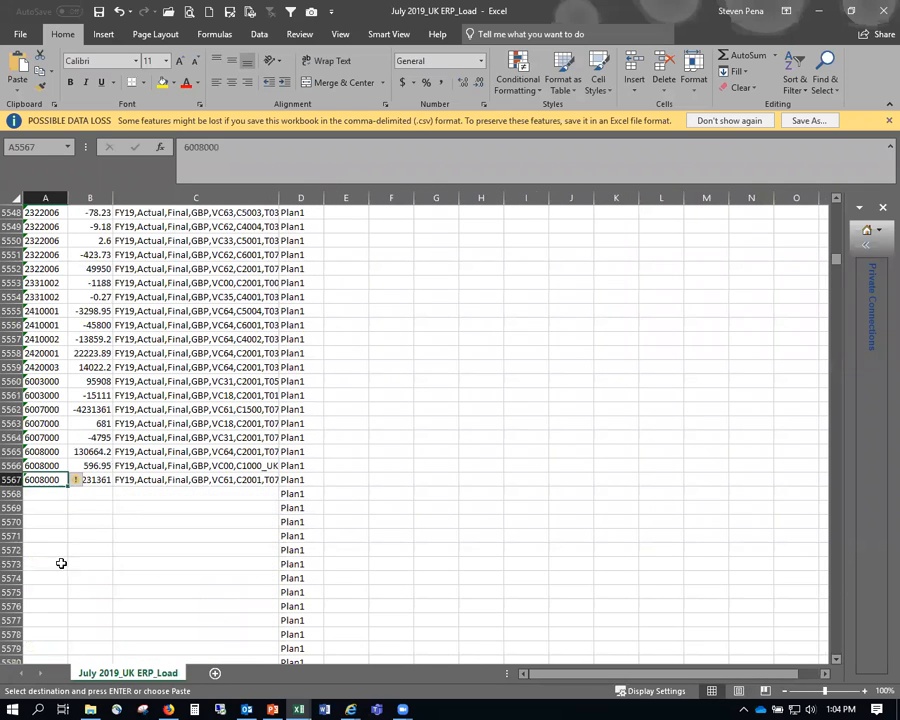
pyautogui.moveTo(53, 506); pyautogui.dragTo(48, 496)
pyautogui.click(53, 494)
# Copy all account numbers from the USD pivot, without the grand total, and paste them as values into the load file from A5568.
pyautogui.hotkey('alt', 'Tab')
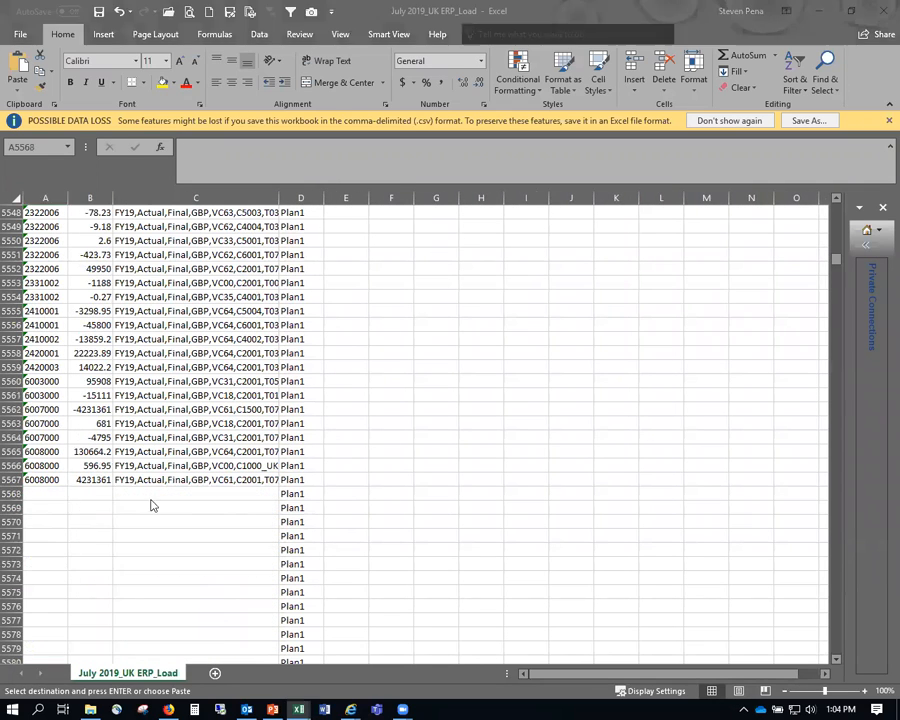
pyautogui.moveTo(528, 674); pyautogui.dragTo(575, 675)
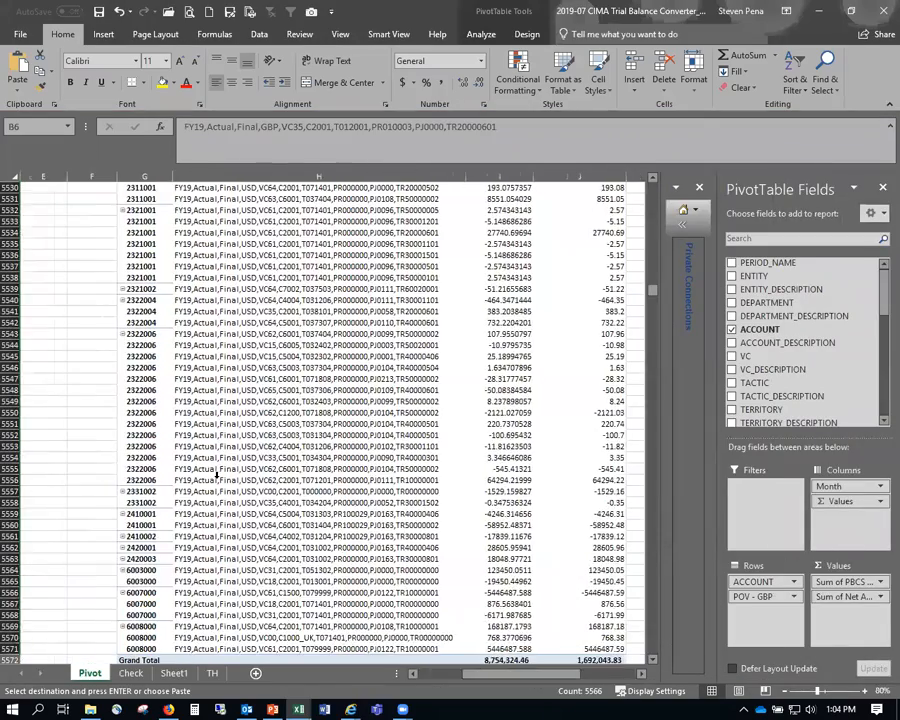
pyautogui.scroll(9, 163, 415)
pyautogui.click(161, 413)
pyautogui.hotkey('ctrl', 'Up')
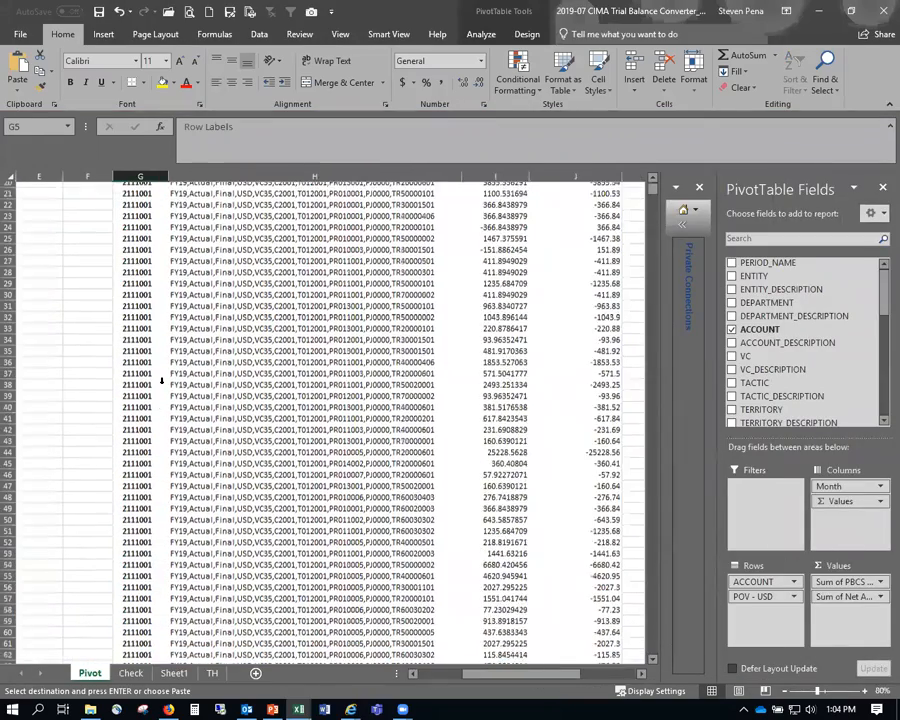
pyautogui.click(160, 200)
pyautogui.click(153, 199)
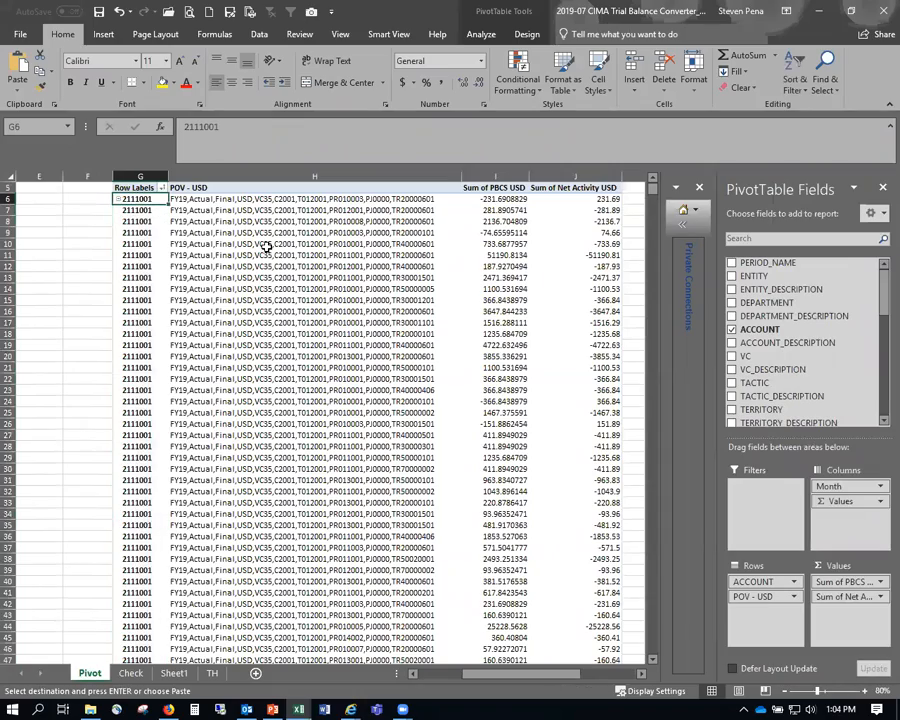
pyautogui.hotkey('ctrl', 'shift', 'Down')
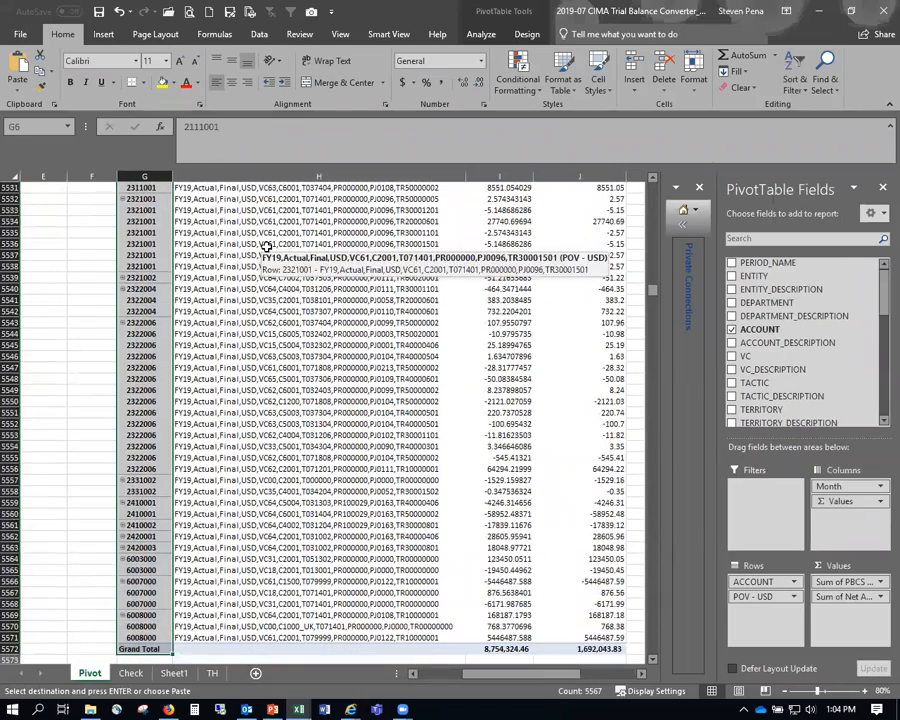
pyautogui.press('Escape')
pyautogui.hotkey('ctrl', 'BackSpace')
pyautogui.press('Down')
pyautogui.press('Up')
pyautogui.hotkey('ctrl', 'shift', 'Down')
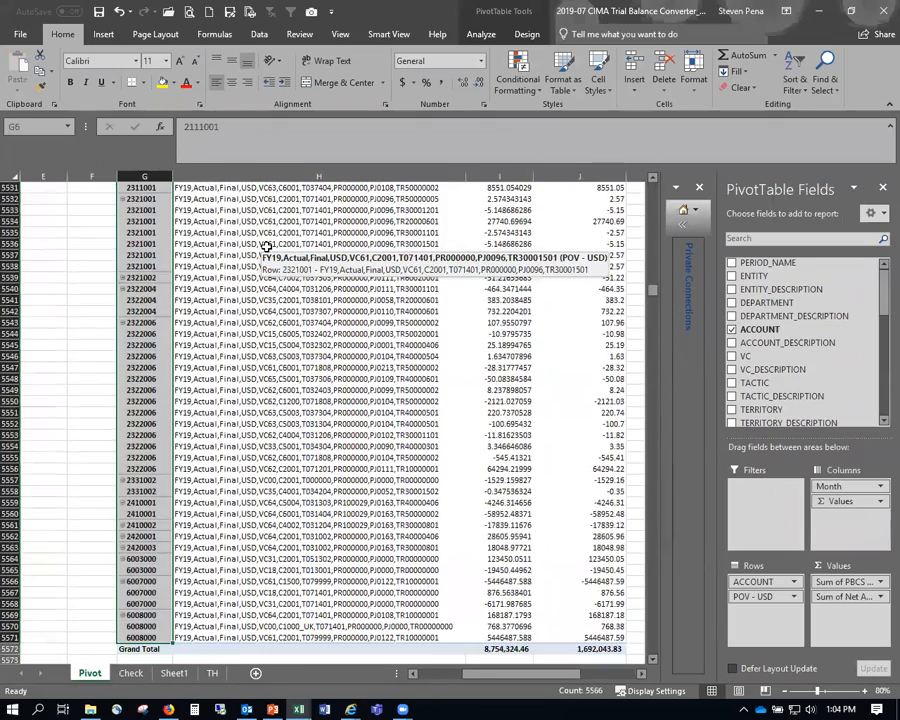
pyautogui.hotkey('ctrl', 'c')
pyautogui.hotkey('alt', 'Tab')
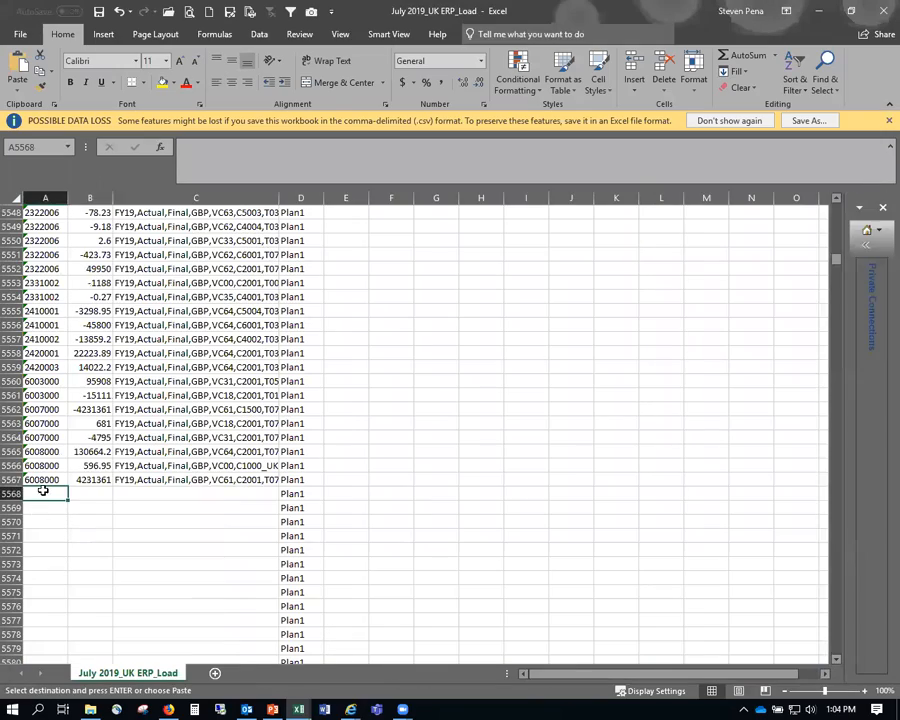
pyautogui.rightClick(60, 492)
pyautogui.click(94, 256)
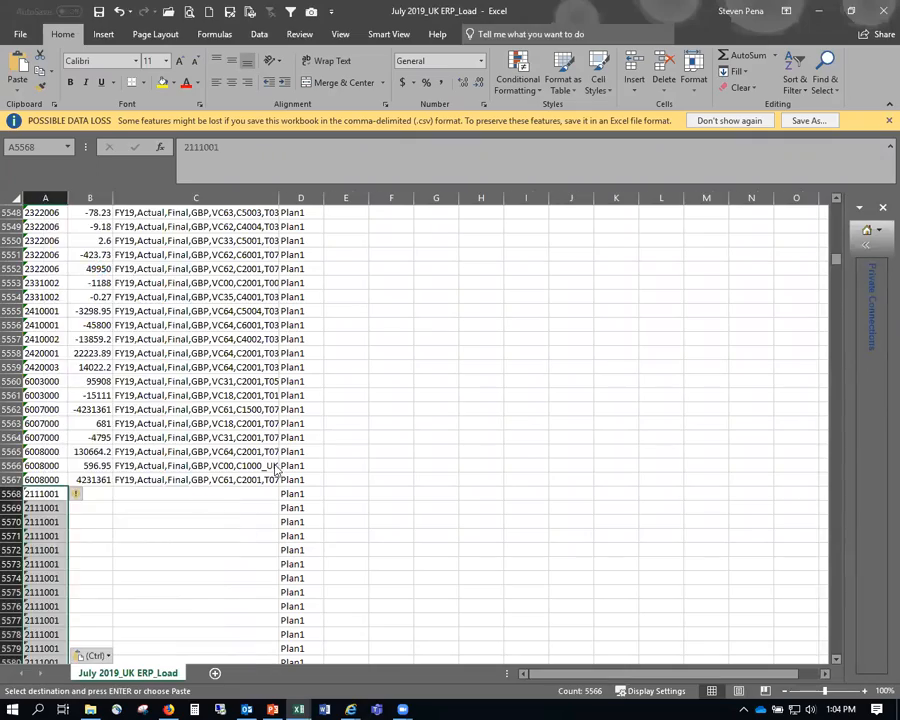
# Copy the Sum of PBCS USD amounts, without the grand total, and paste them as values into the Jul column from B5568.
pyautogui.hotkey('alt', 'Tab')
pyautogui.scroll(18, 420, 510)
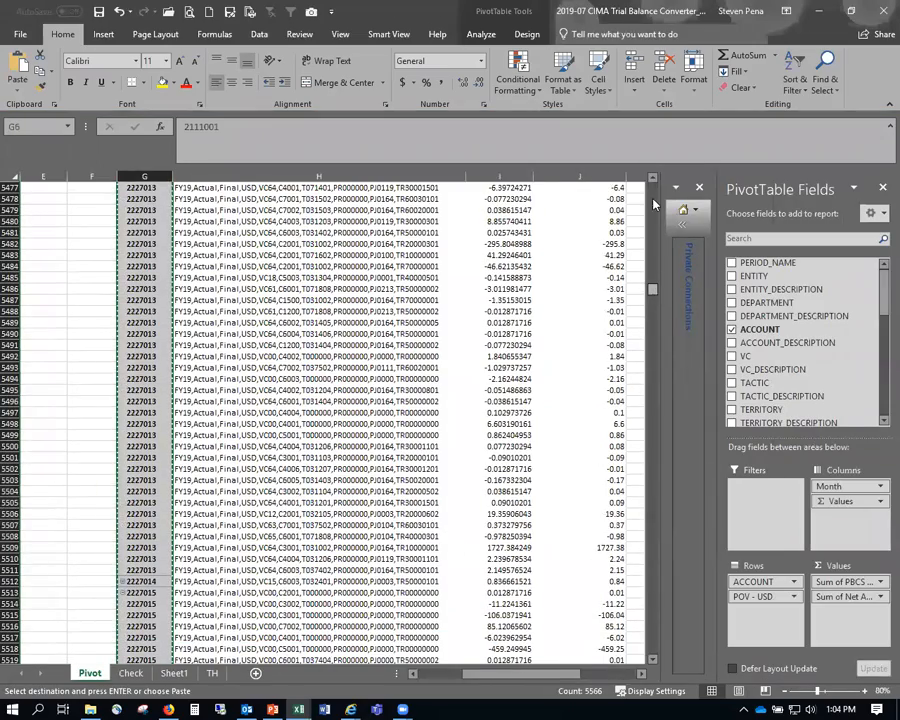
pyautogui.moveTo(658, 290); pyautogui.dragTo(656, 186)
pyautogui.click(495, 244)
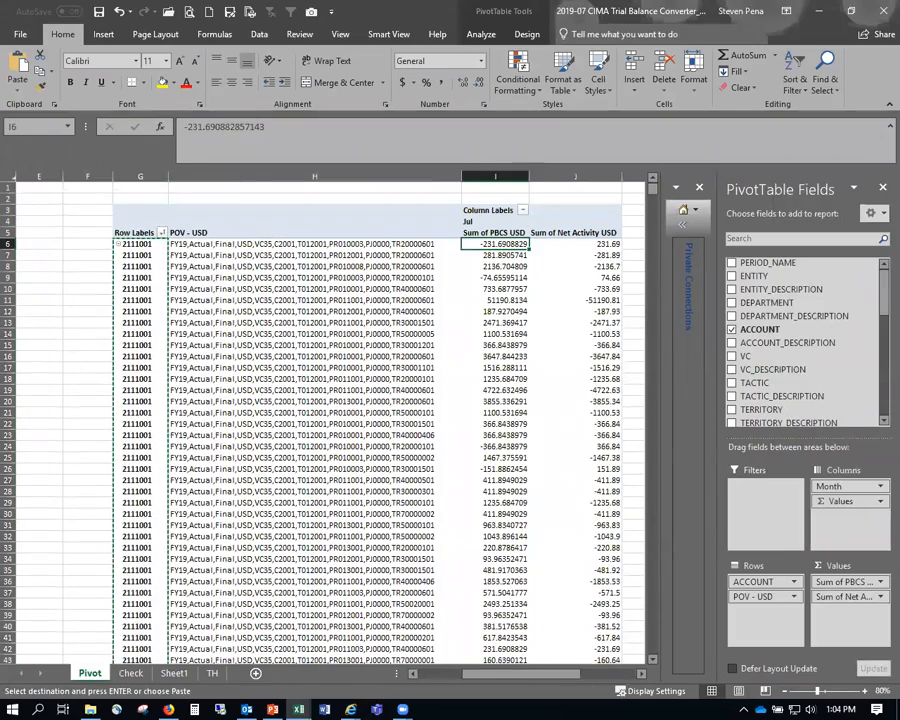
pyautogui.hotkey('ctrl', 'shift', 'Down')
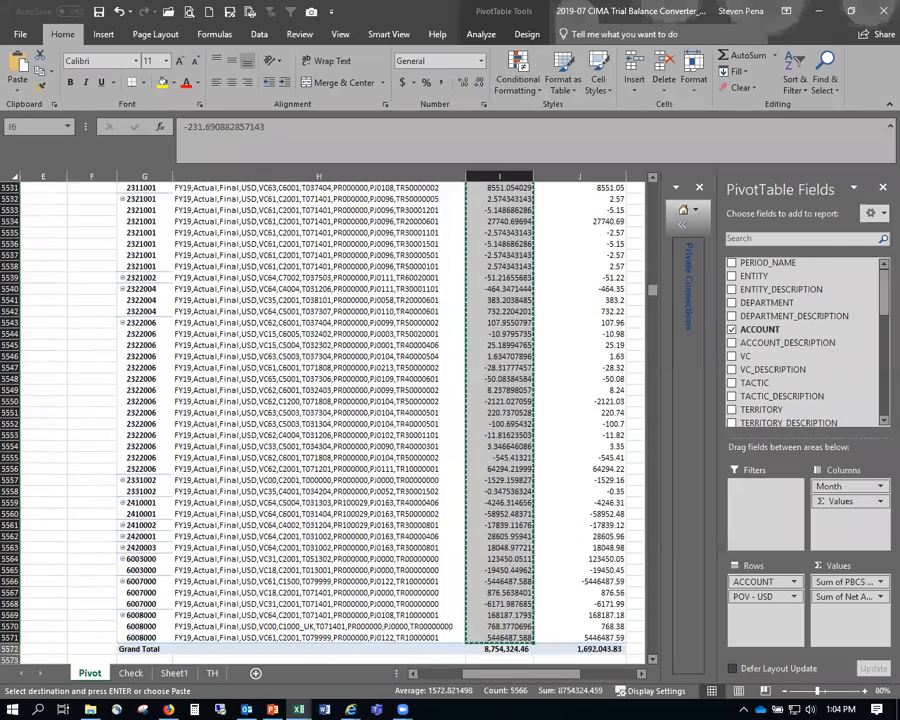
pyautogui.hotkey('alt', 'Tab')
pyautogui.rightClick(104, 498)
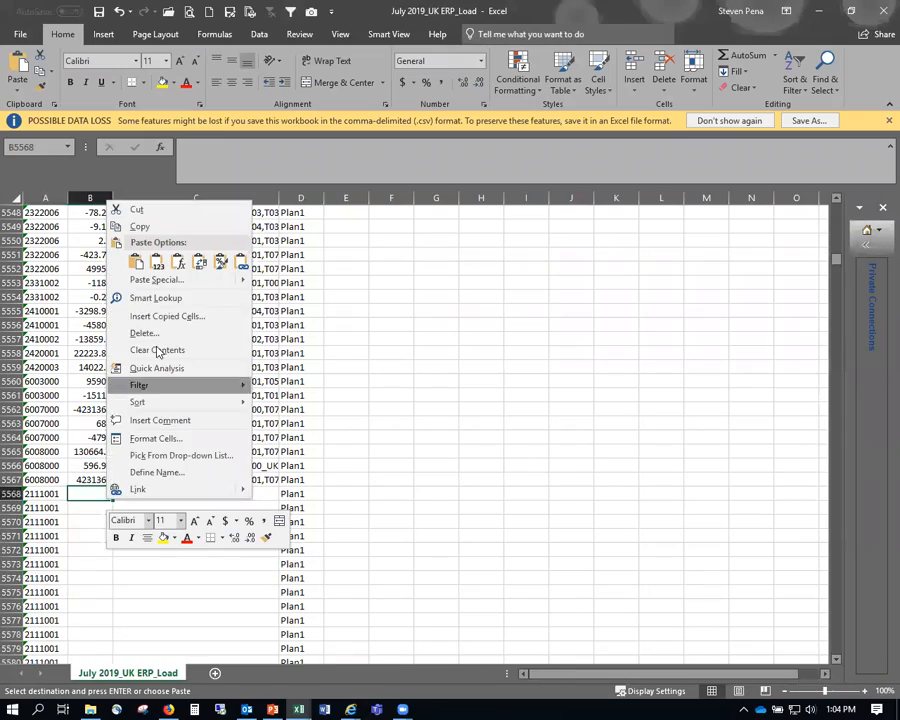
pyautogui.click(157, 261)
# Copy all POV - USD entries from the pivot and paste them as values into the load file's Point-of-View column from C5568.
pyautogui.press('Right')
pyautogui.hotkey('alt', 'Tab')
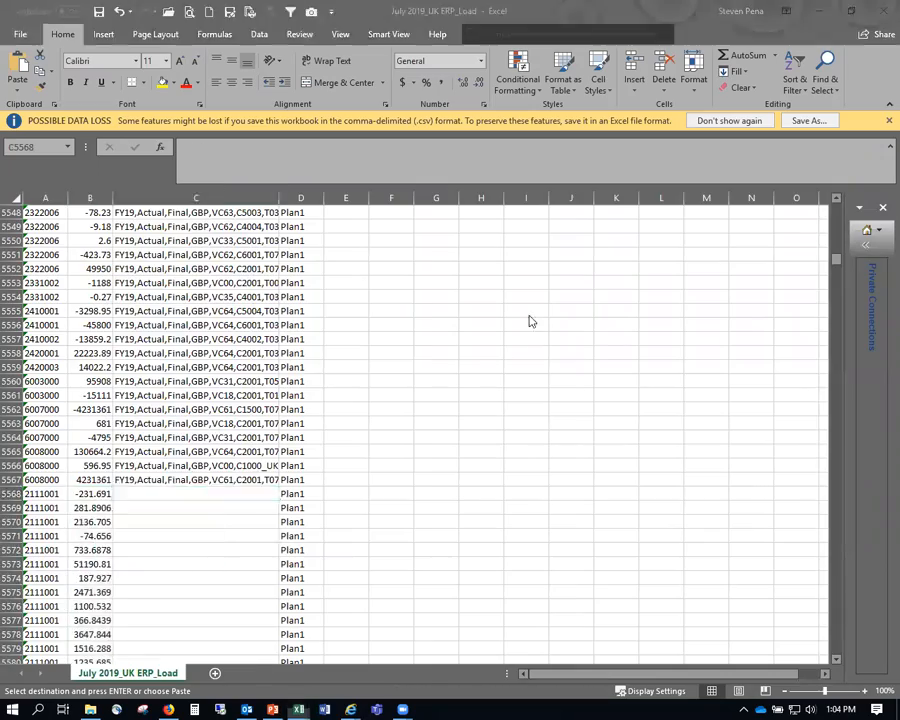
pyautogui.click(225, 362)
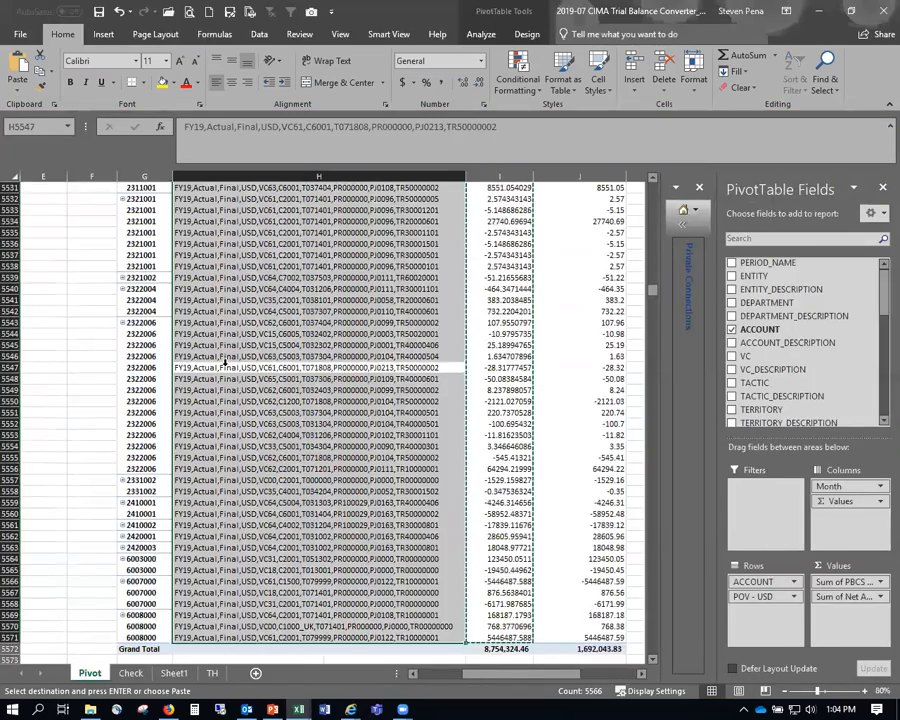
pyautogui.hotkey('ctrl', 'Up')
pyautogui.click(281, 199)
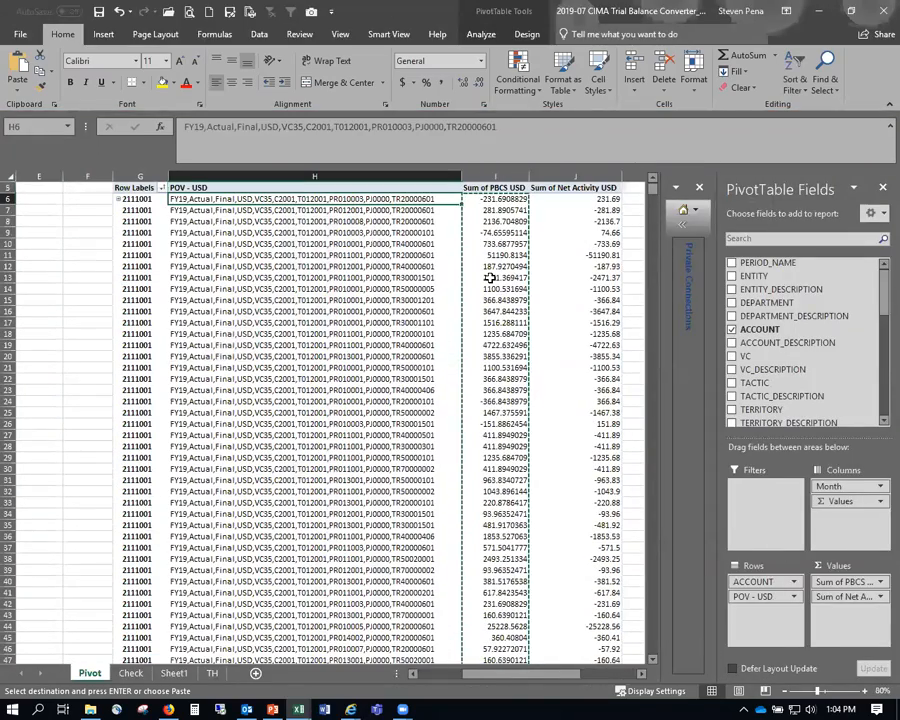
pyautogui.hotkey('ctrl', 'shift', 'Down')
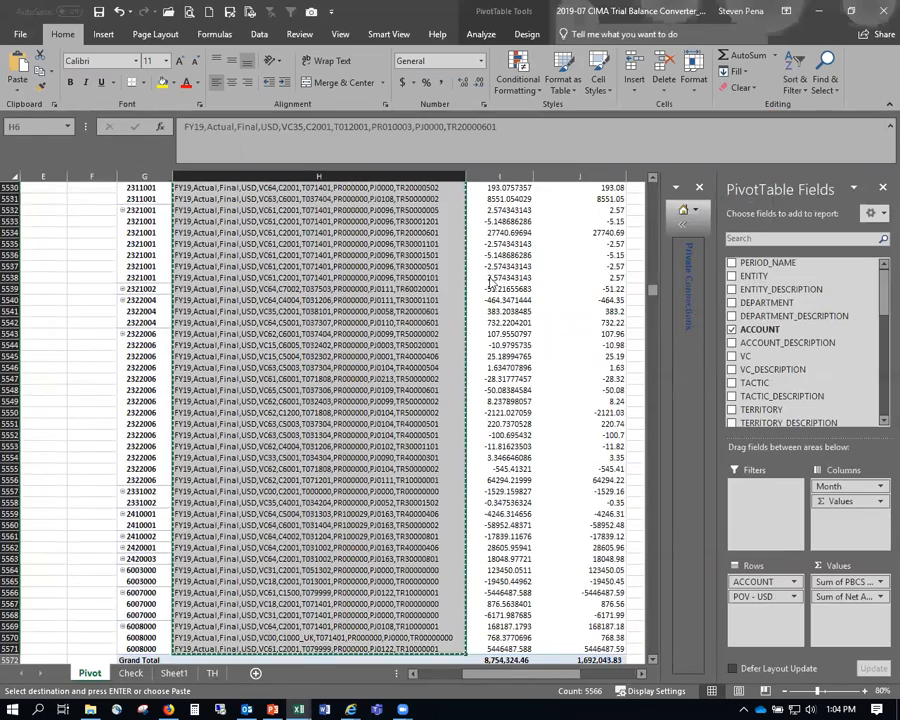
pyautogui.hotkey('alt', 'Tab')
pyautogui.rightClick(189, 492)
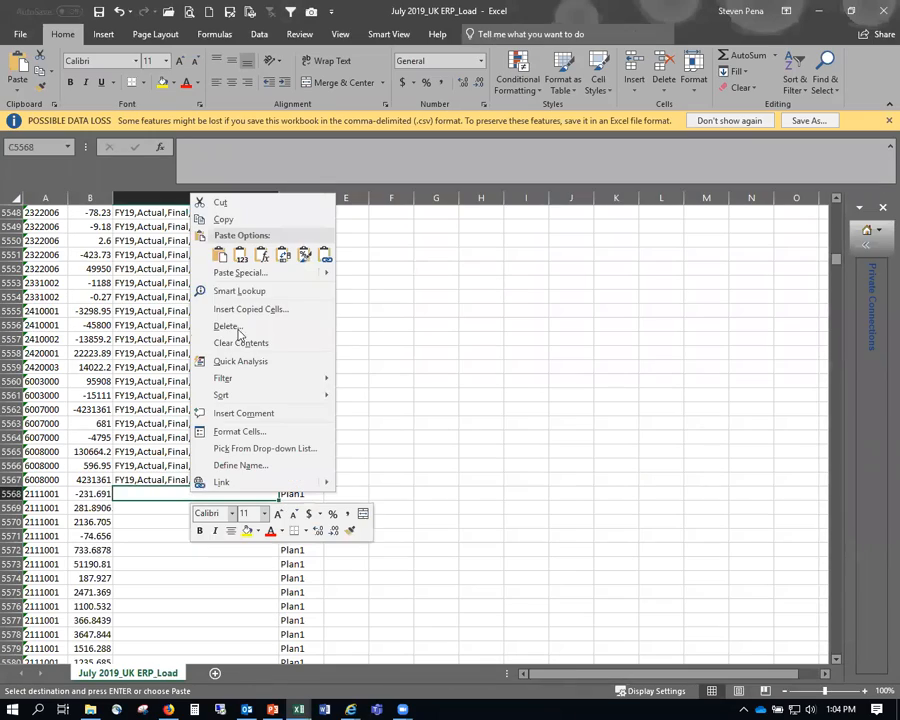
pyautogui.click(236, 256)
# Delete the surplus Plan1 entries below the last data row, from D11134 down.
pyautogui.click(296, 533)
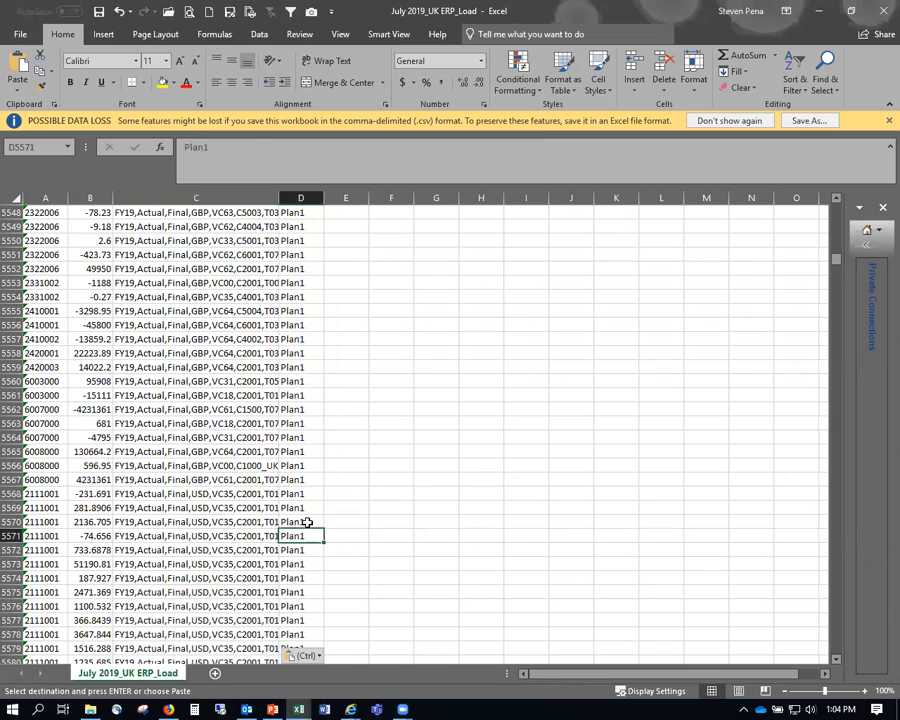
pyautogui.hotkey('ctrl', 'Down')
pyautogui.press('Left')
pyautogui.hotkey('ctrl', 'Up')
pyautogui.press('Down')
pyautogui.press('Right')
pyautogui.hotkey('ctrl', 'shift', 'Down')
pyautogui.hotkey('ctrl', 'v')
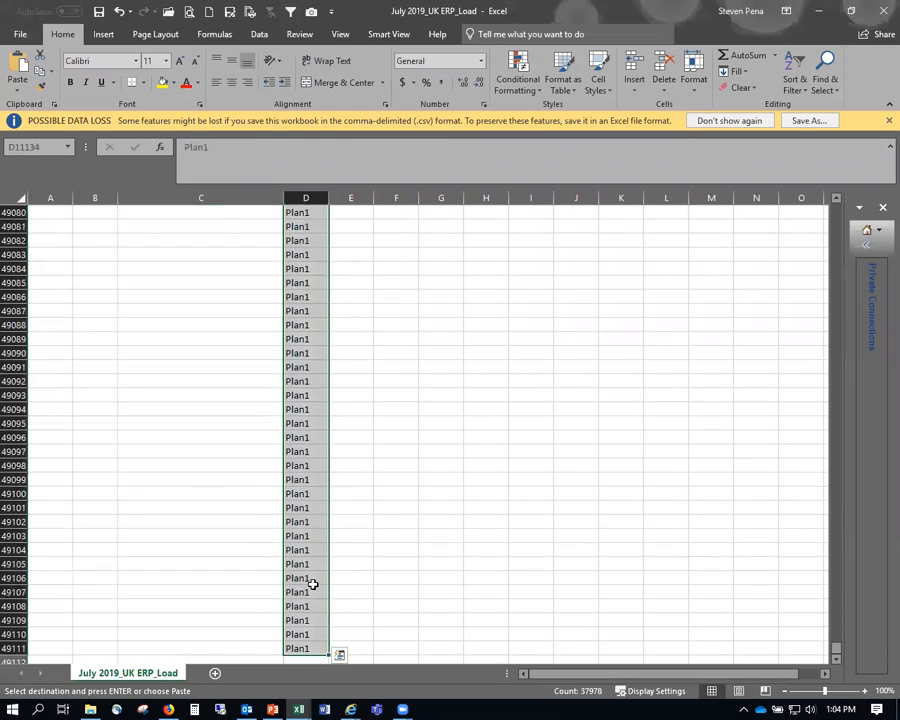
pyautogui.hotkey('ctrl', 'z')
pyautogui.press('Up')
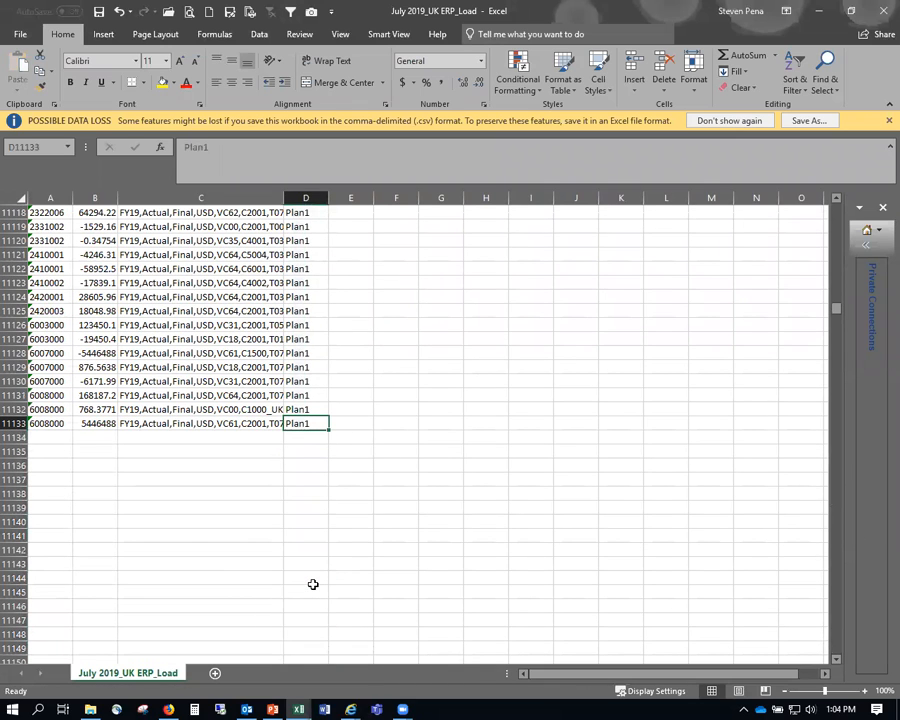
# Save the load file, and save a CSV copy named July 2019_UK ERP_Load_Reporting in the same folder.
pyautogui.hotkey('ctrl', 'Up')
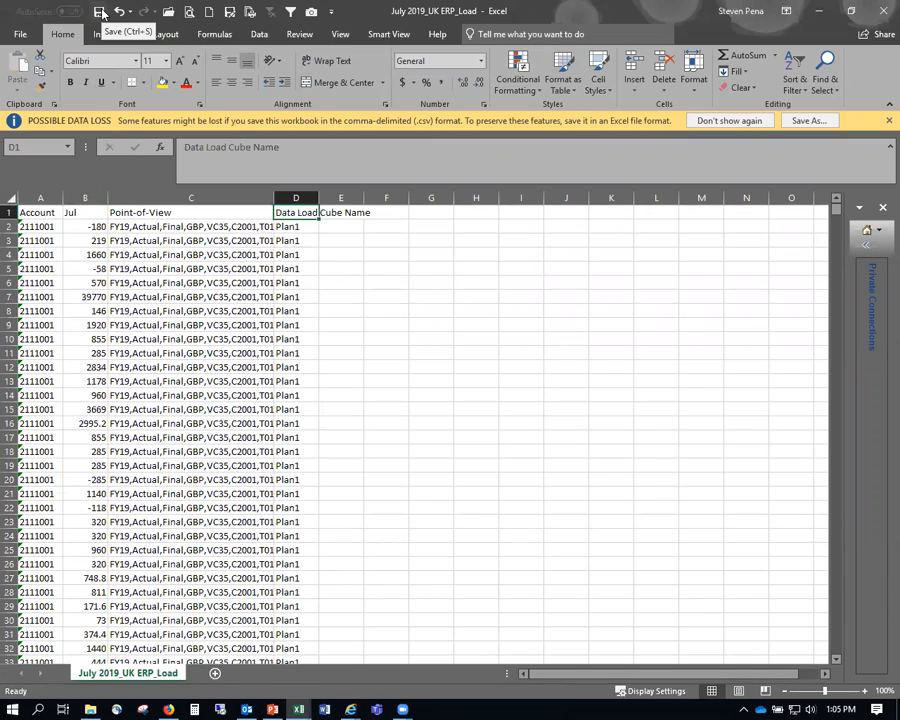
pyautogui.click(100, 12)
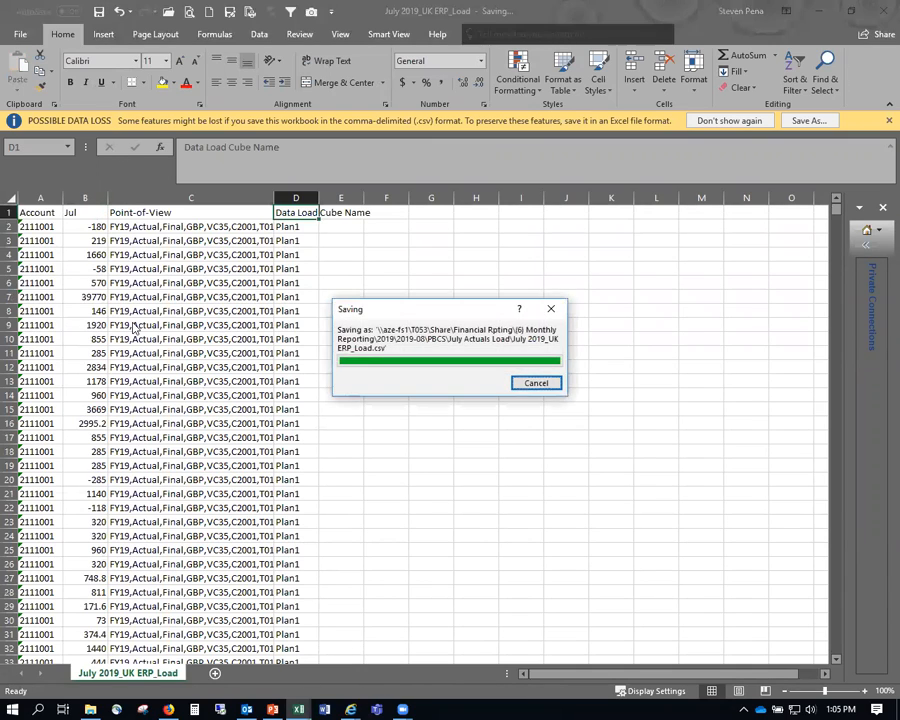
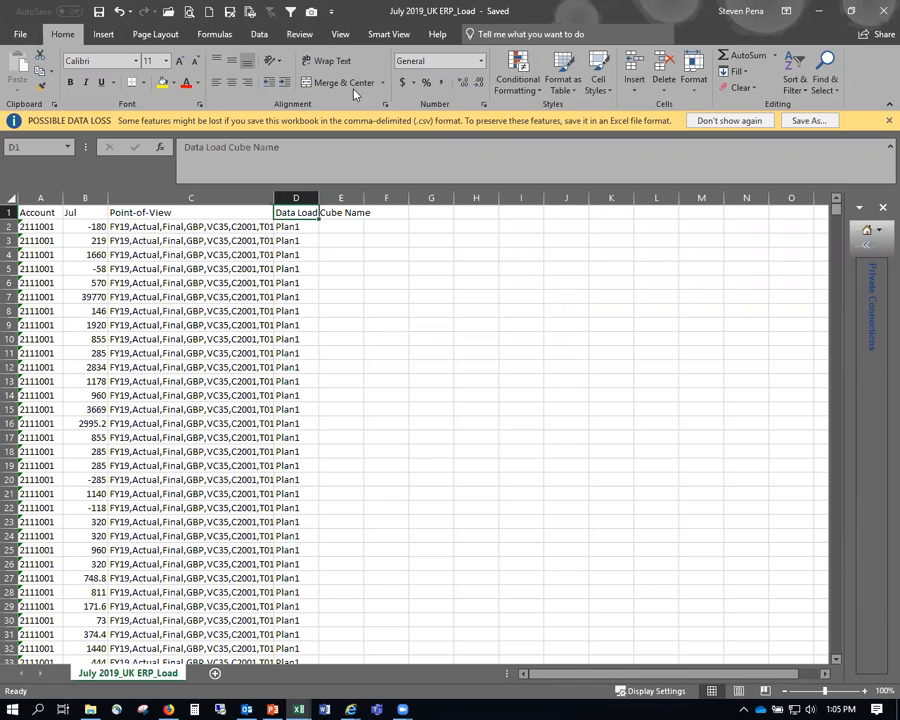
pyautogui.click(170, 227)
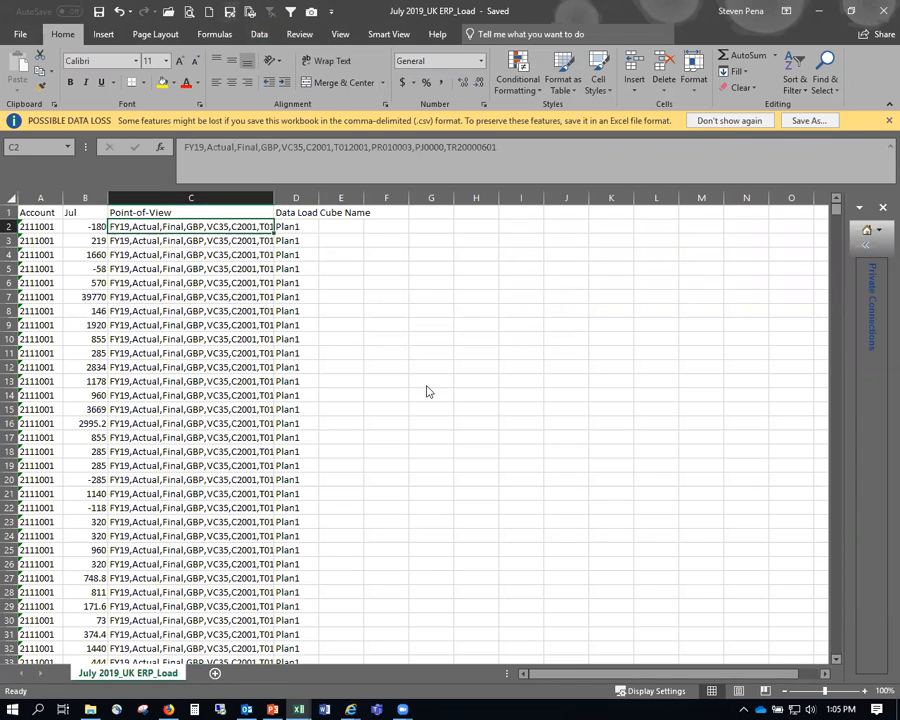
pyautogui.press('F12')
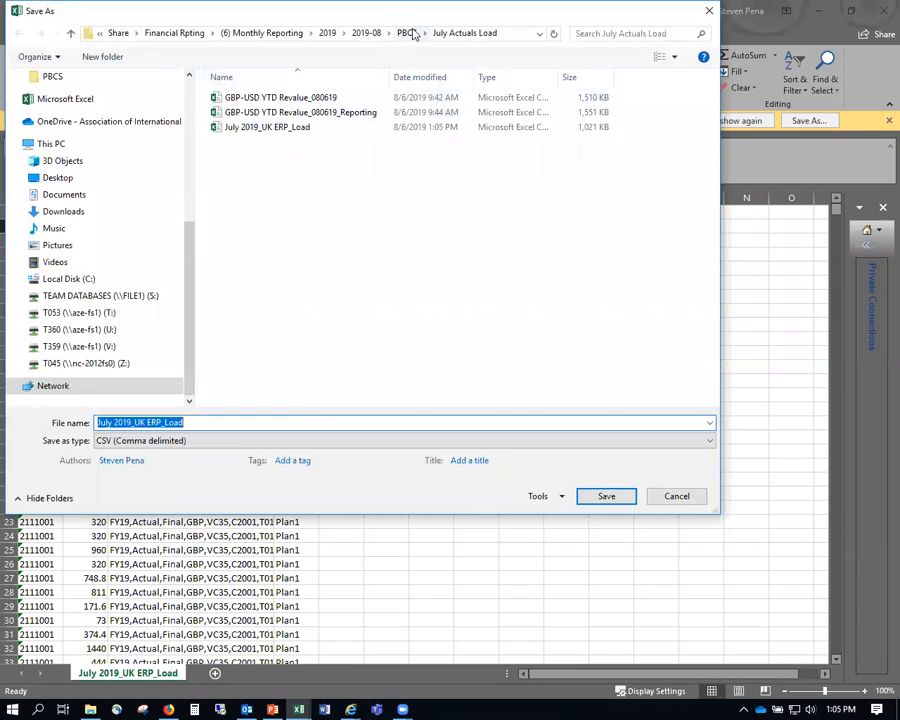
pyautogui.click(208, 423)
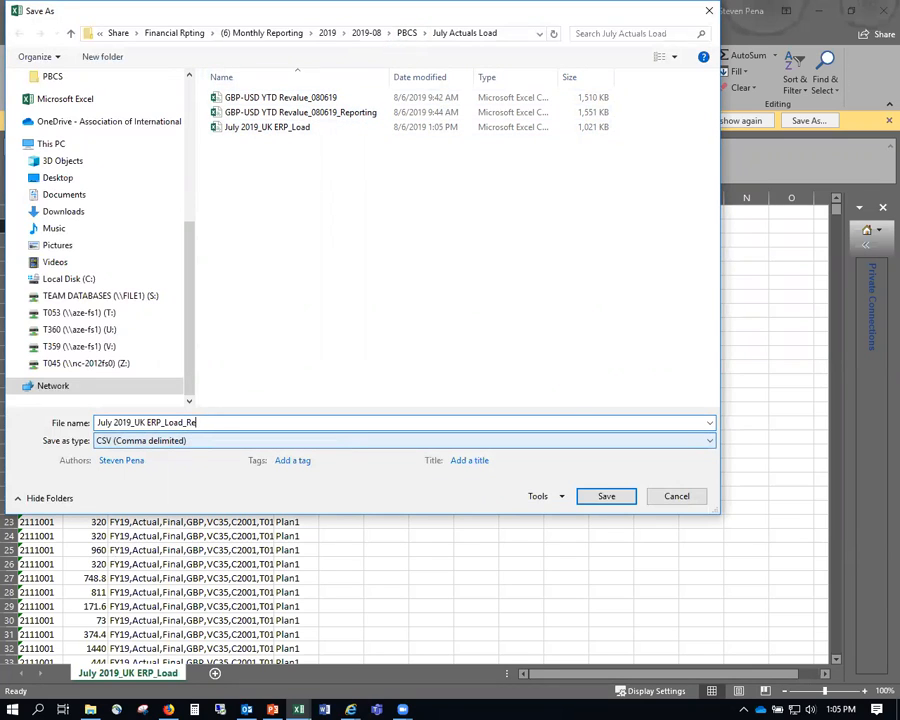
pyautogui.click(612, 498)
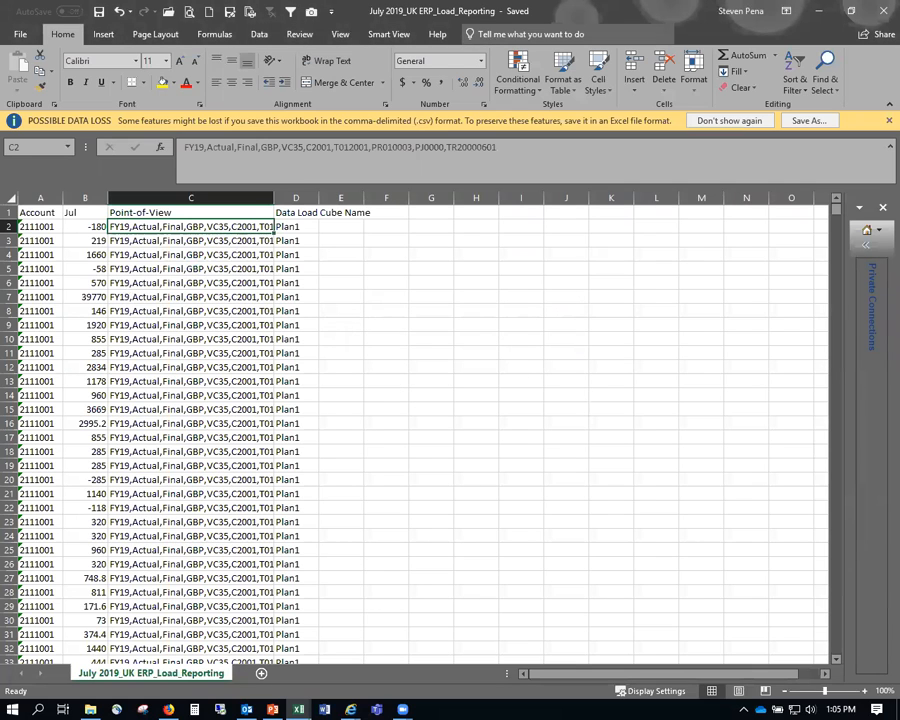
# Replace every ",TR" with ",MTD,TR" in the Point-of-View entries from C2 down.
pyautogui.hotkey('ctrl', 'shift', 'Down')
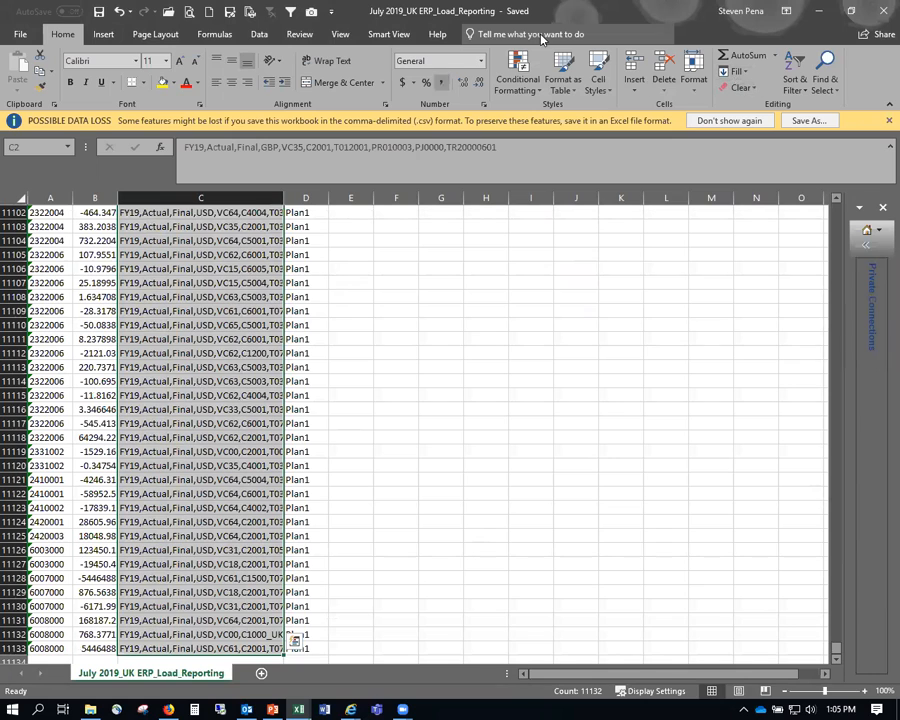
pyautogui.click(825, 82)
pyautogui.click(806, 122)
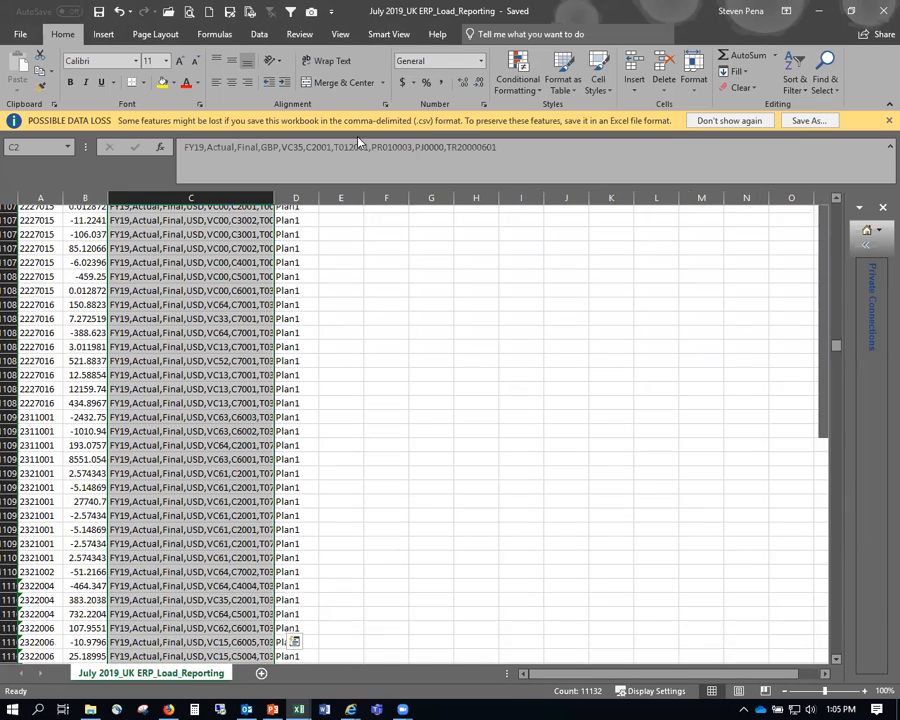
pyautogui.click(102, 611)
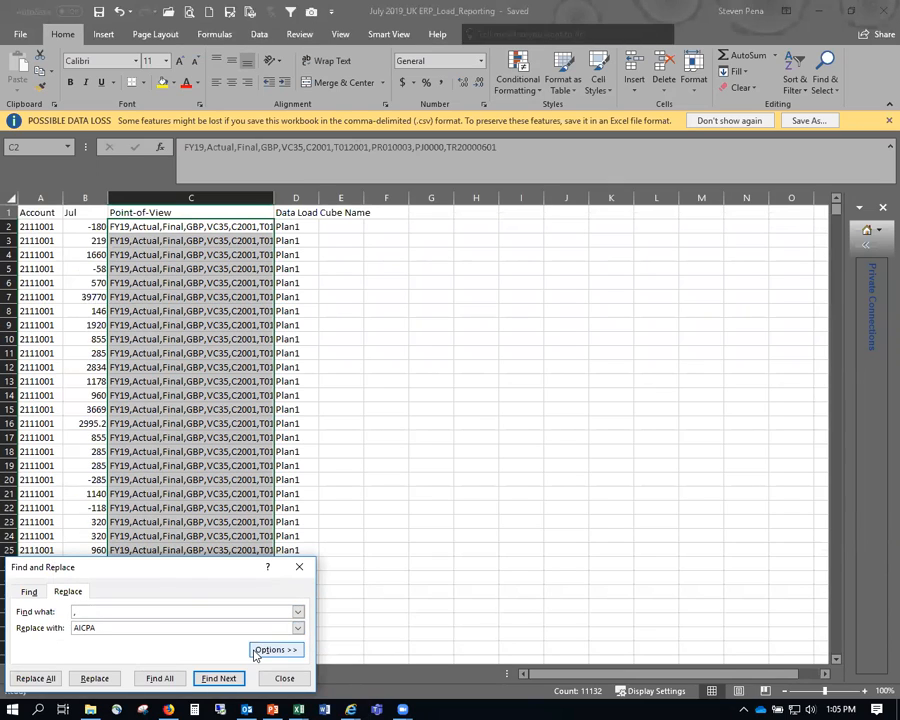
pyautogui.press('Tab')
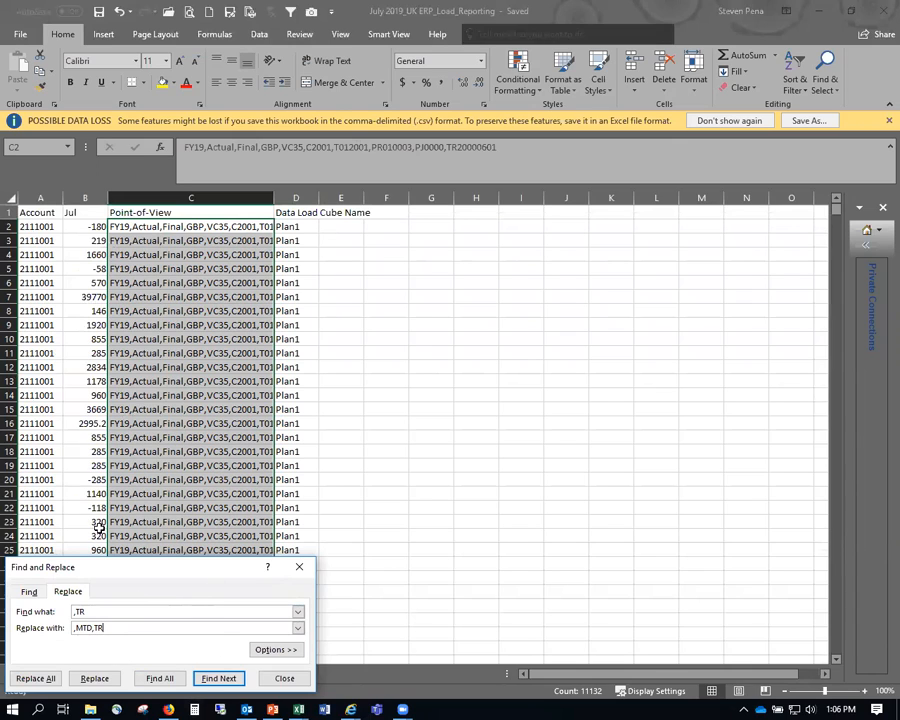
pyautogui.click(41, 682)
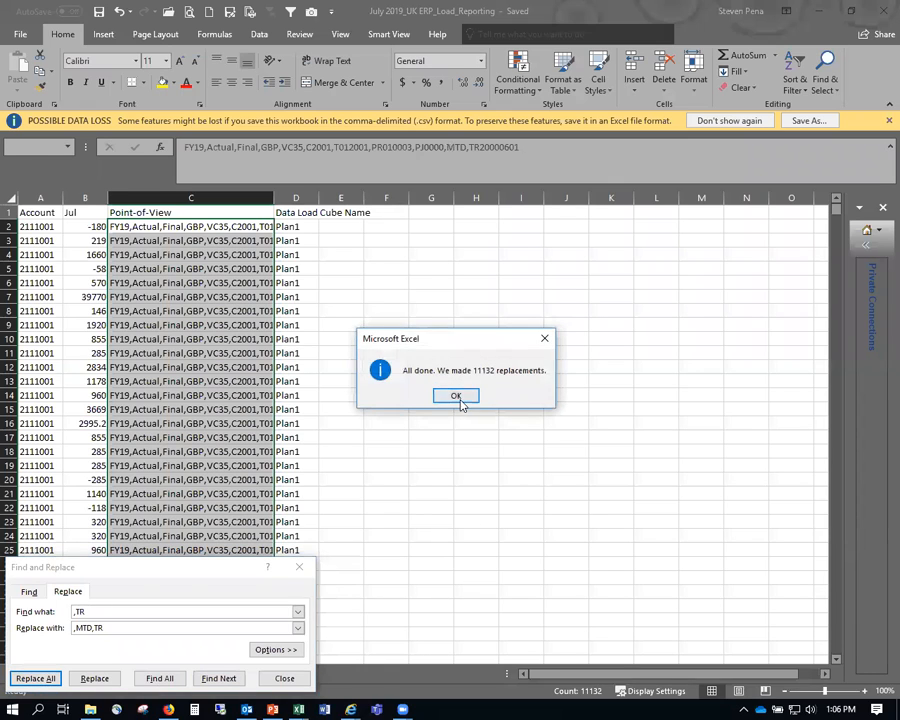
pyautogui.click(458, 396)
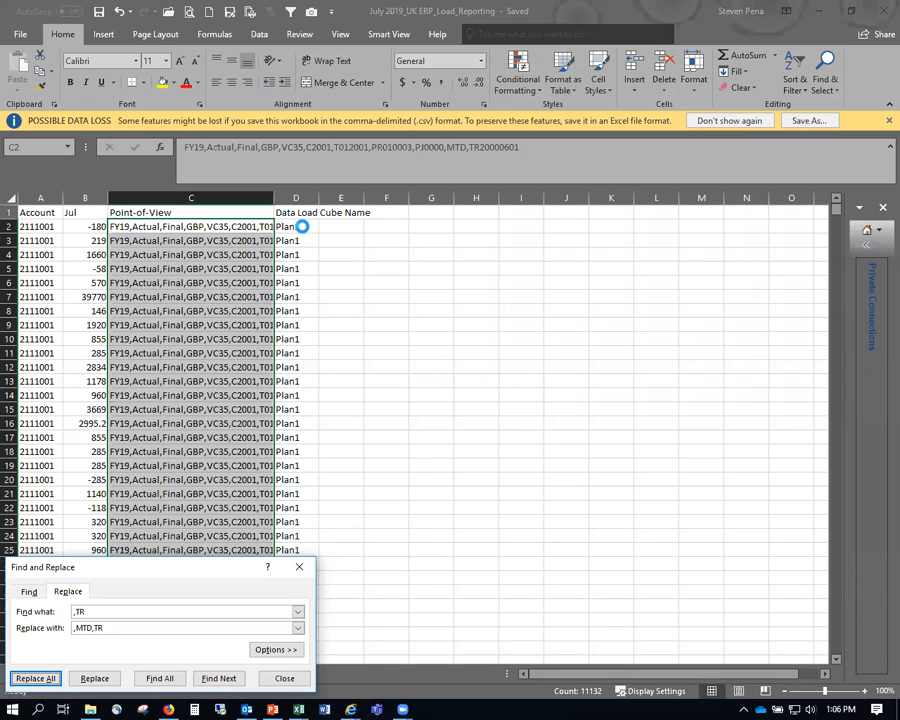
# Replace every Plan1 with AICPA in the Data Load Cube Name column from D2 down.
pyautogui.click(302, 227)
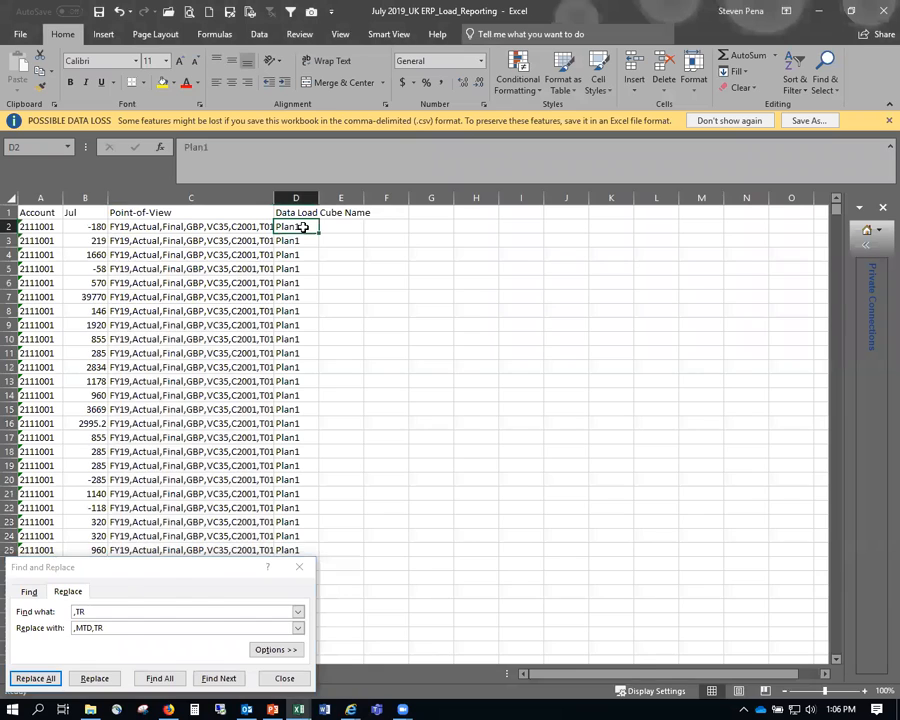
pyautogui.hotkey('ctrl', 'shift', 'Down')
pyautogui.click(376, 612)
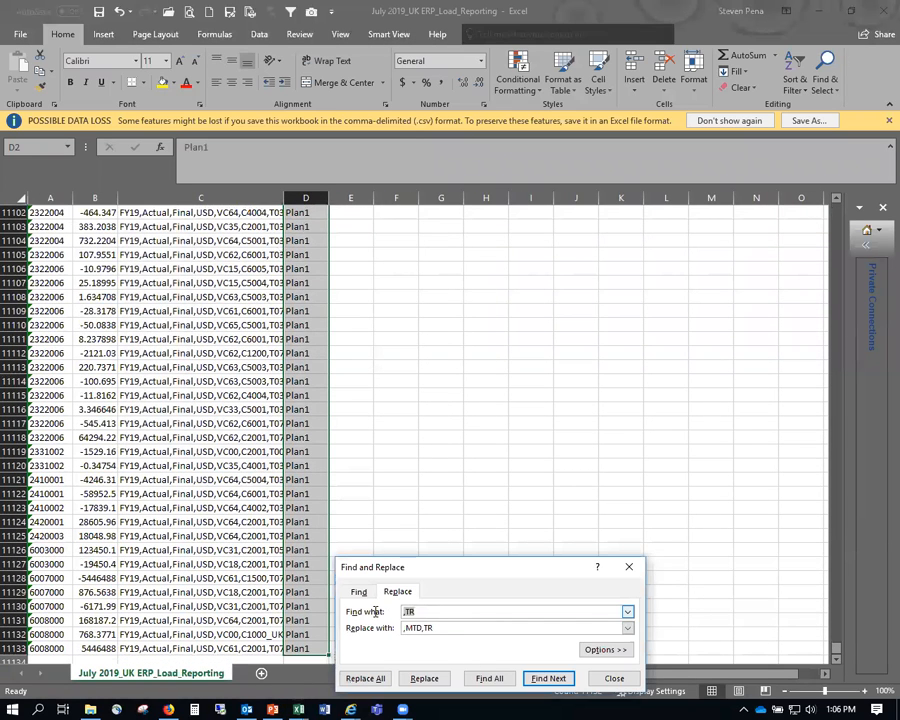
pyautogui.press('Tab')
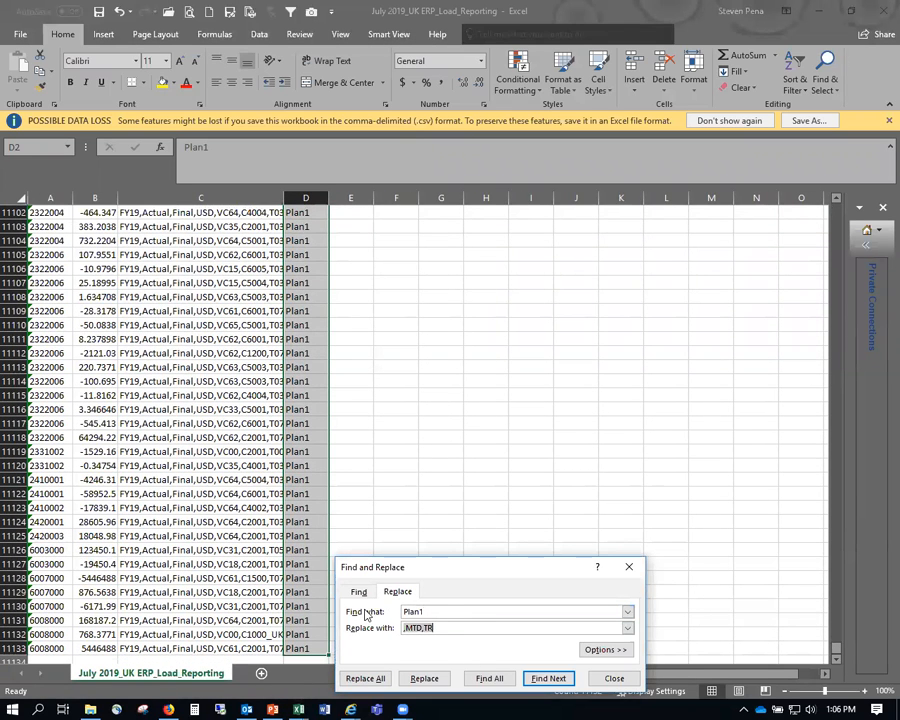
pyautogui.write('All')
pyautogui.click(365, 678)
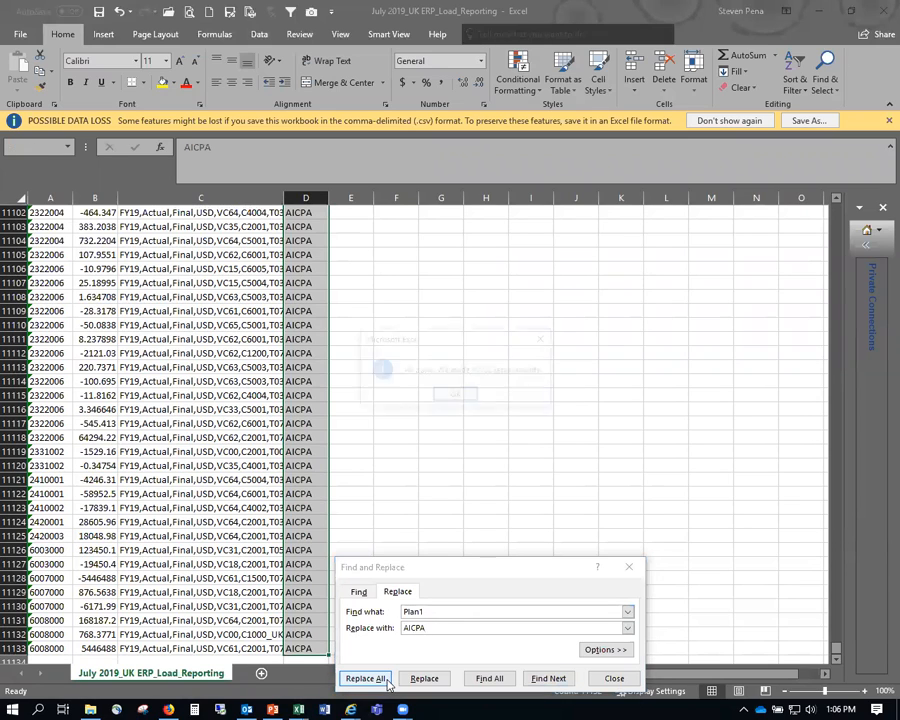
pyautogui.click(446, 396)
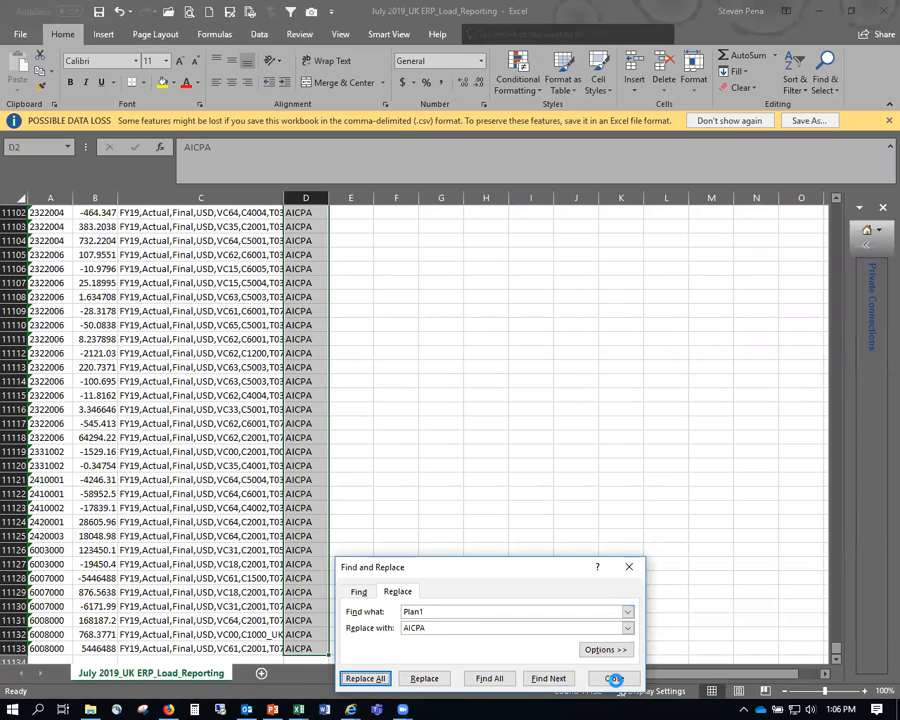
pyautogui.click(614, 679)
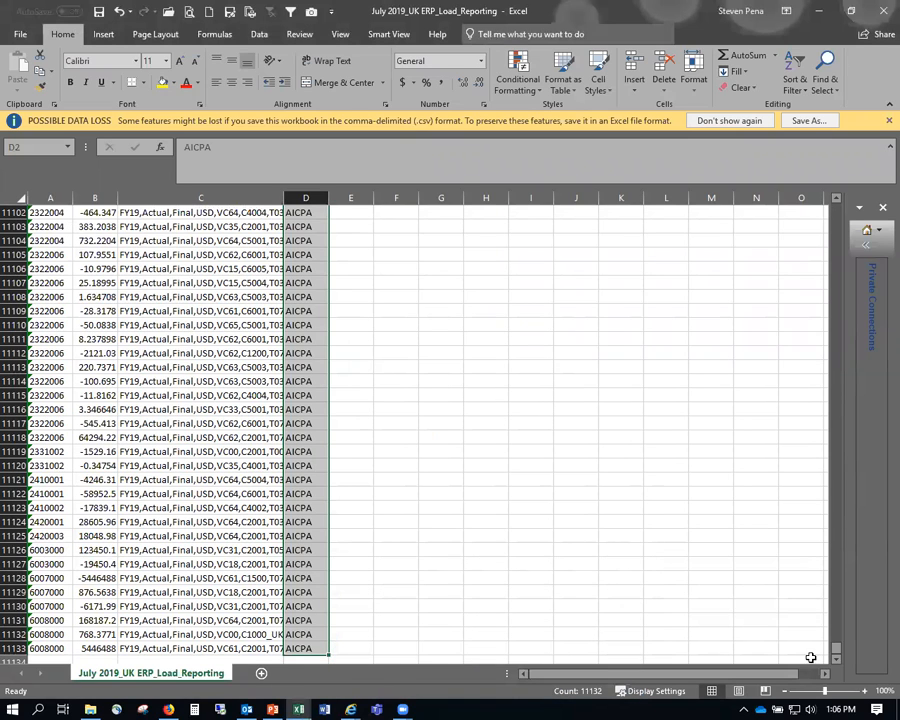
# Return to the top data row at B2 and save the reporting load file.
pyautogui.moveTo(837, 649); pyautogui.dragTo(848, 179)
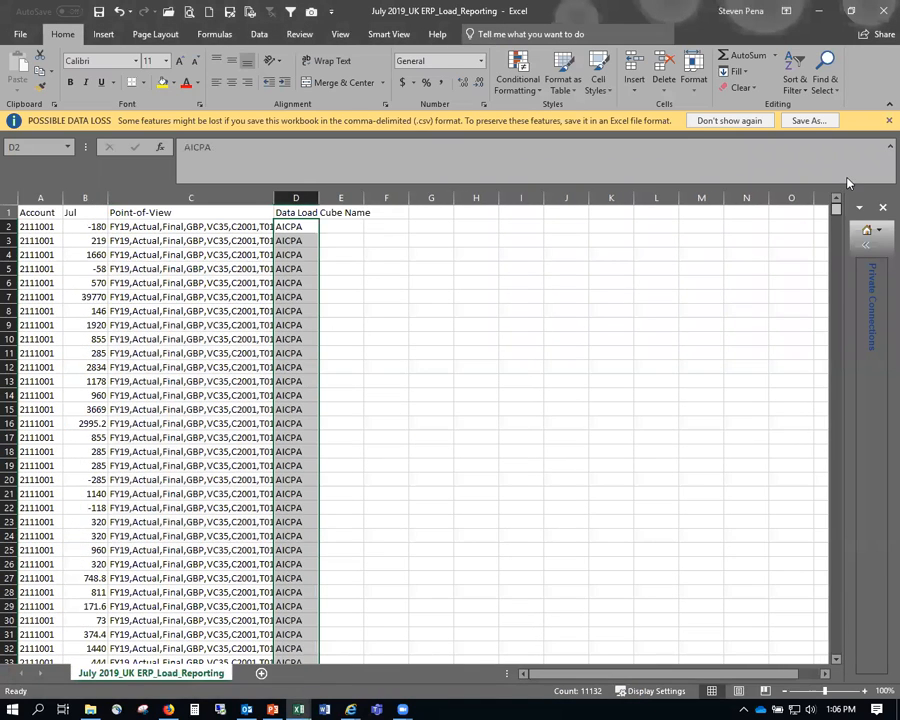
pyautogui.click(86, 227)
pyautogui.hotkey('ctrl', 's')
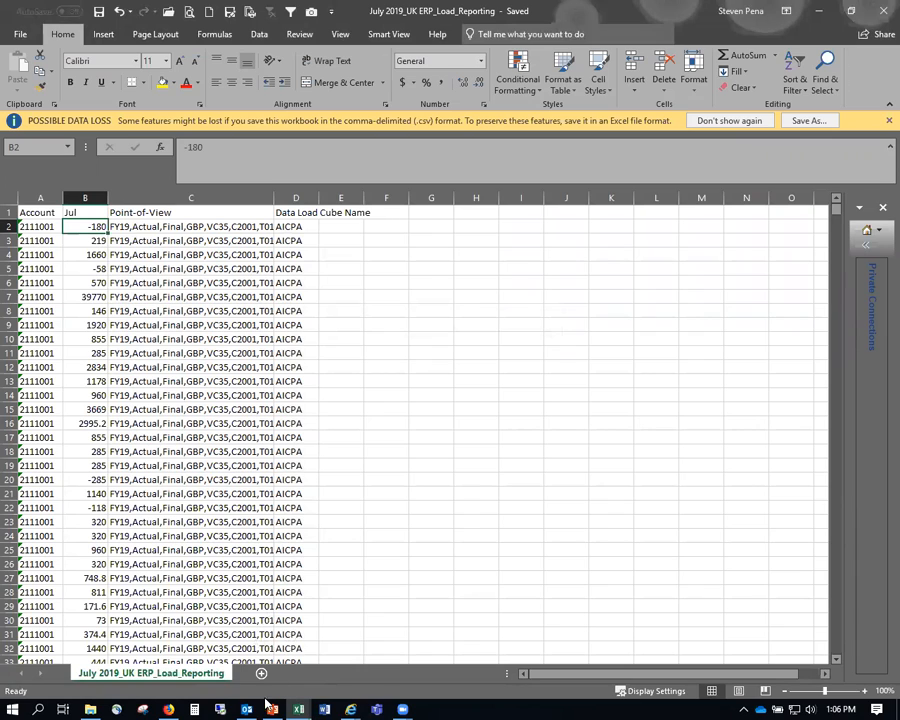
# Switch to Oracle Planning and Budgeting Cloud in Firefox and open the AICPA application overview.
pyautogui.click(168, 707)
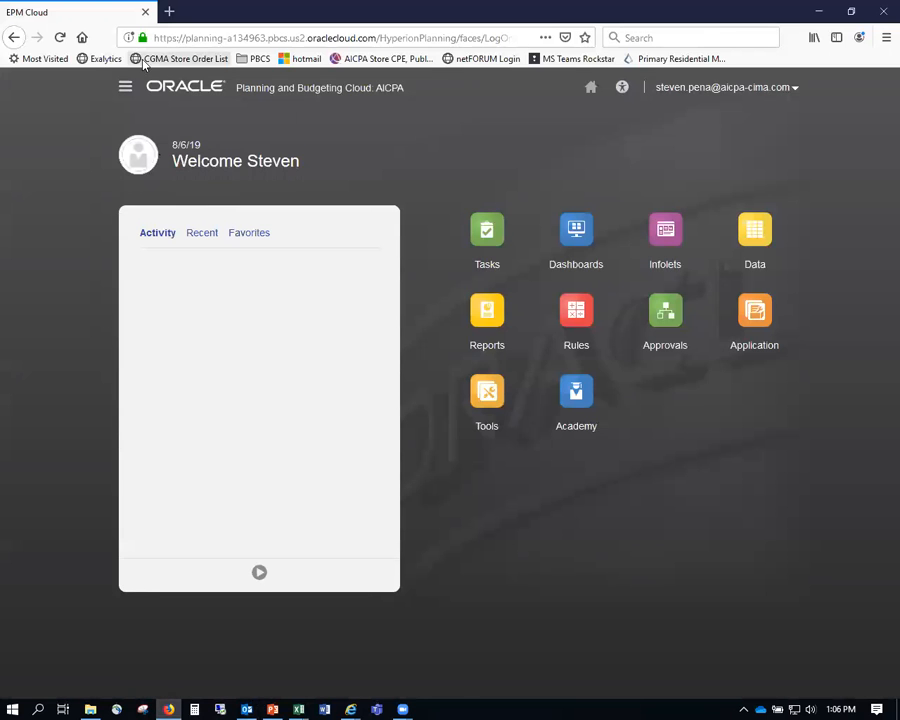
pyautogui.click(125, 87)
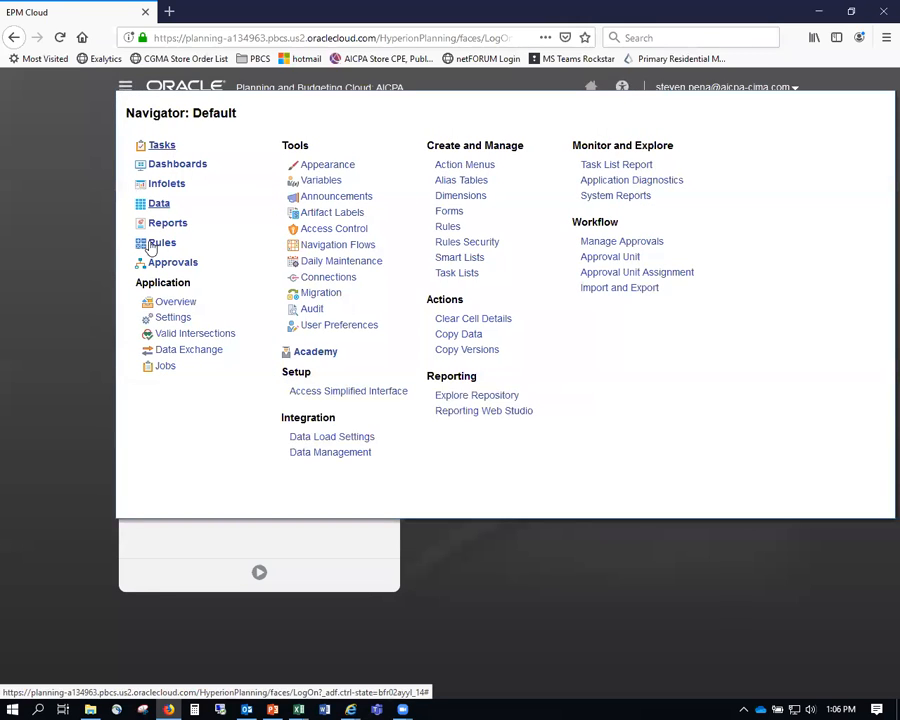
pyautogui.click(172, 302)
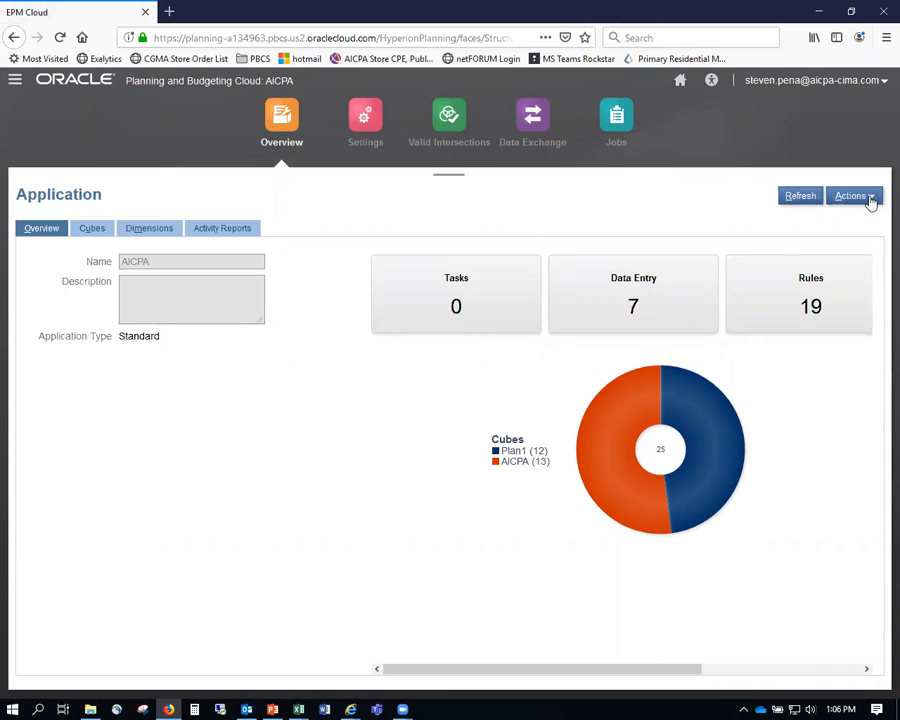
# Create a new data import for the AICPA application with July 2019_UK ERP_Load_Reporting.csv as the local, comma-delimited source file.
pyautogui.click(870, 201)
pyautogui.click(808, 222)
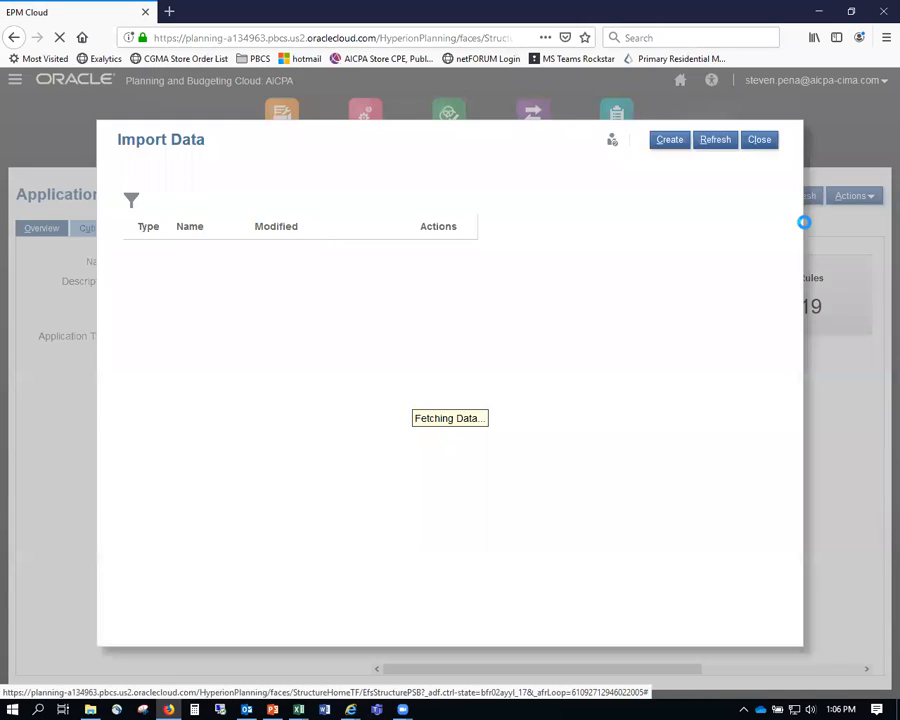
pyautogui.click(671, 143)
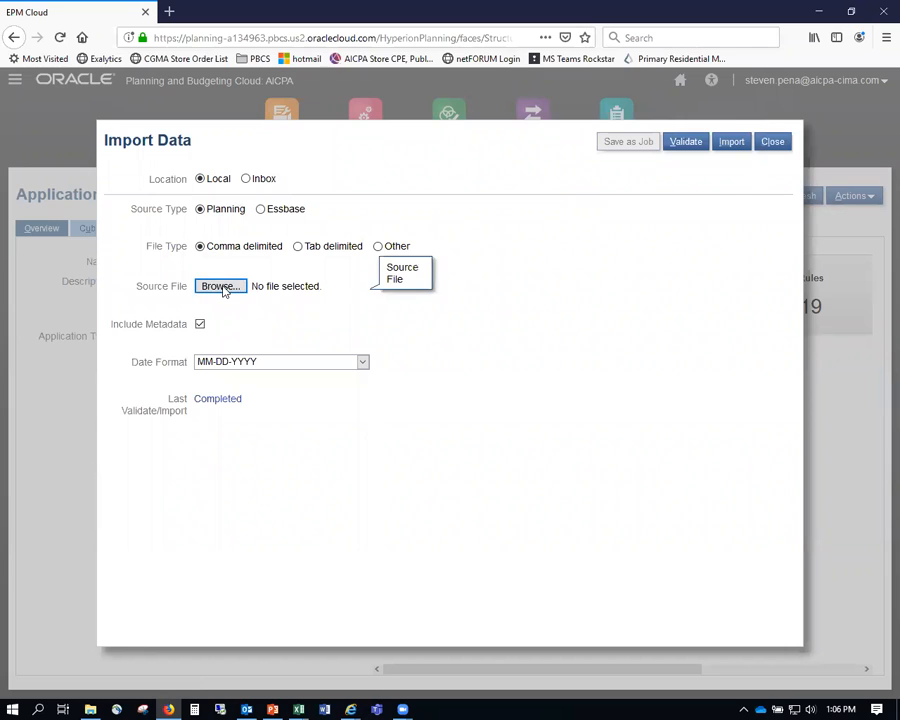
pyautogui.click(221, 287)
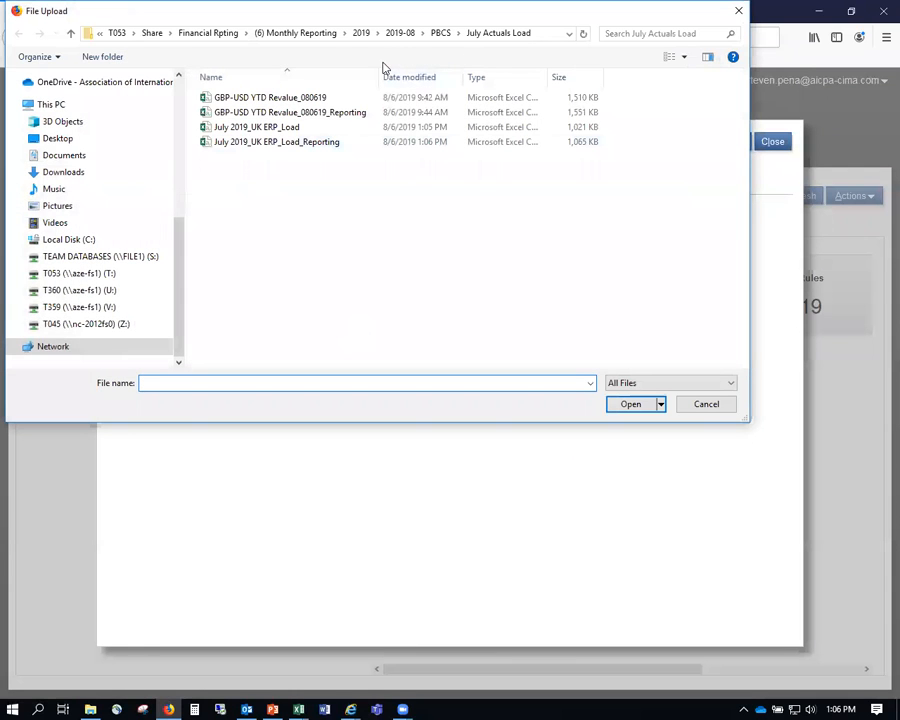
pyautogui.doubleClick(228, 146)
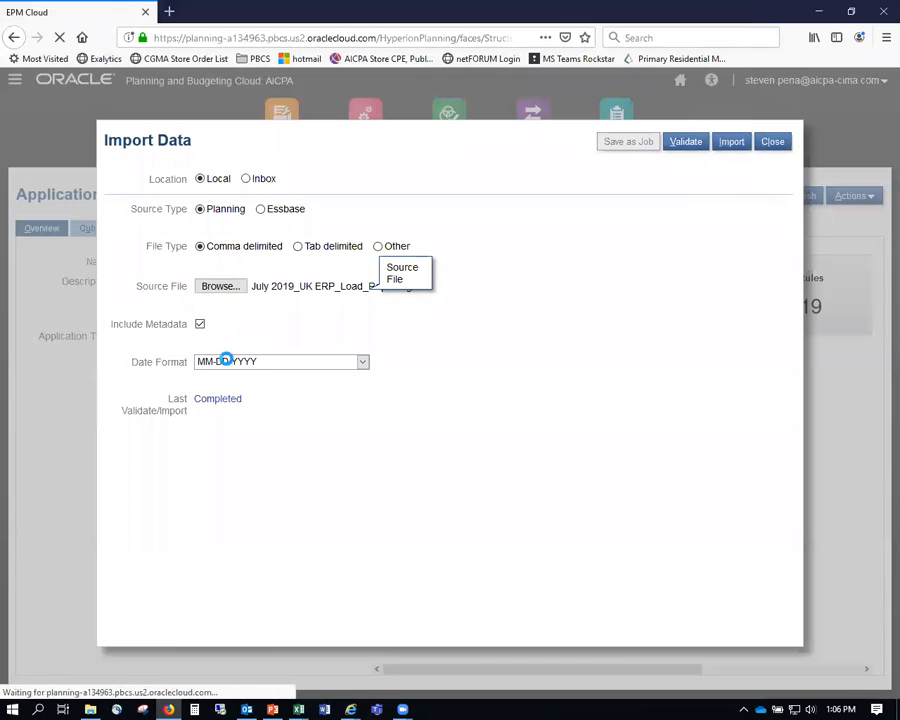
# Exclude metadata, import the reporting load file, and close the Import Data windows.
pyautogui.click(200, 330)
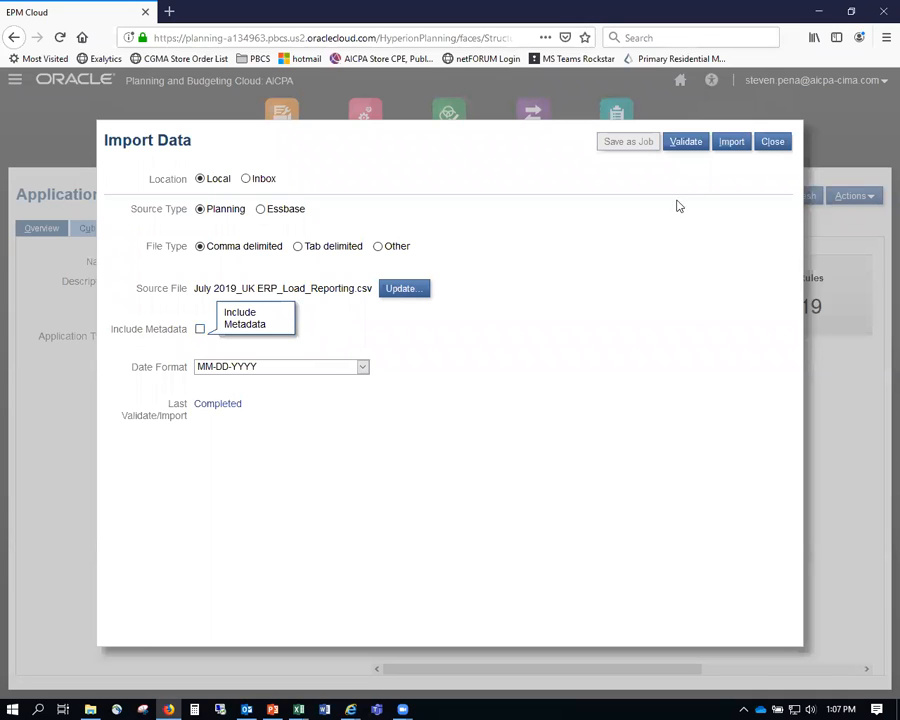
pyautogui.click(731, 141)
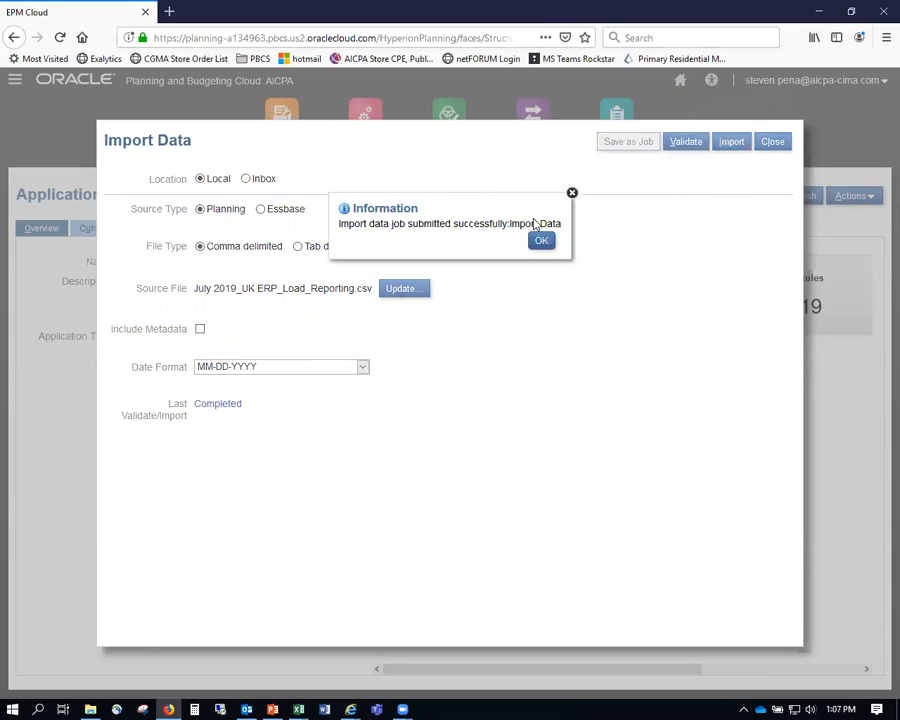
pyautogui.click(538, 240)
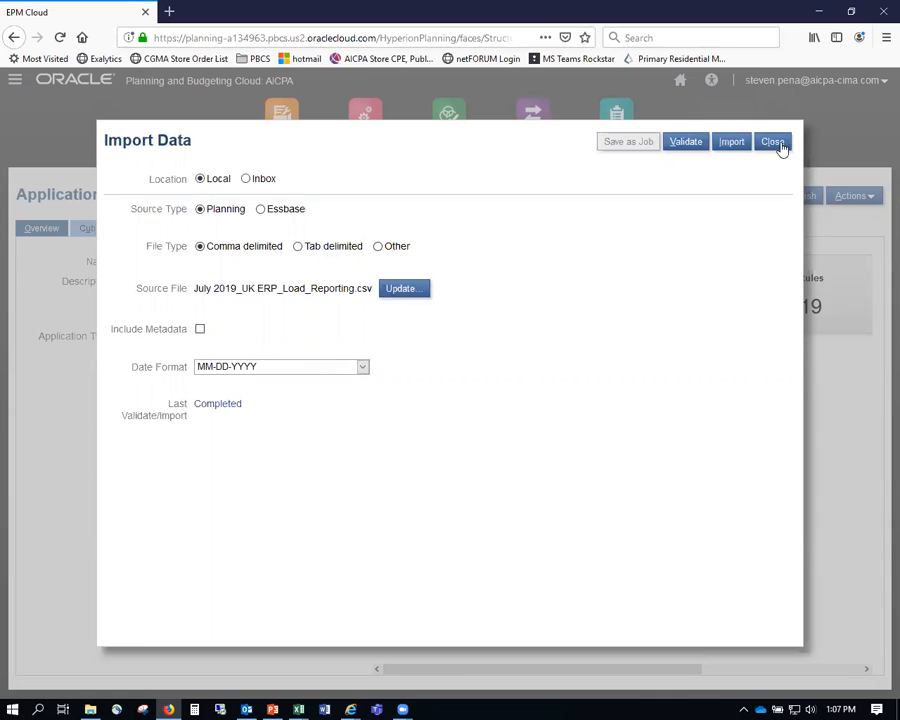
pyautogui.click(776, 143)
pyautogui.click(762, 141)
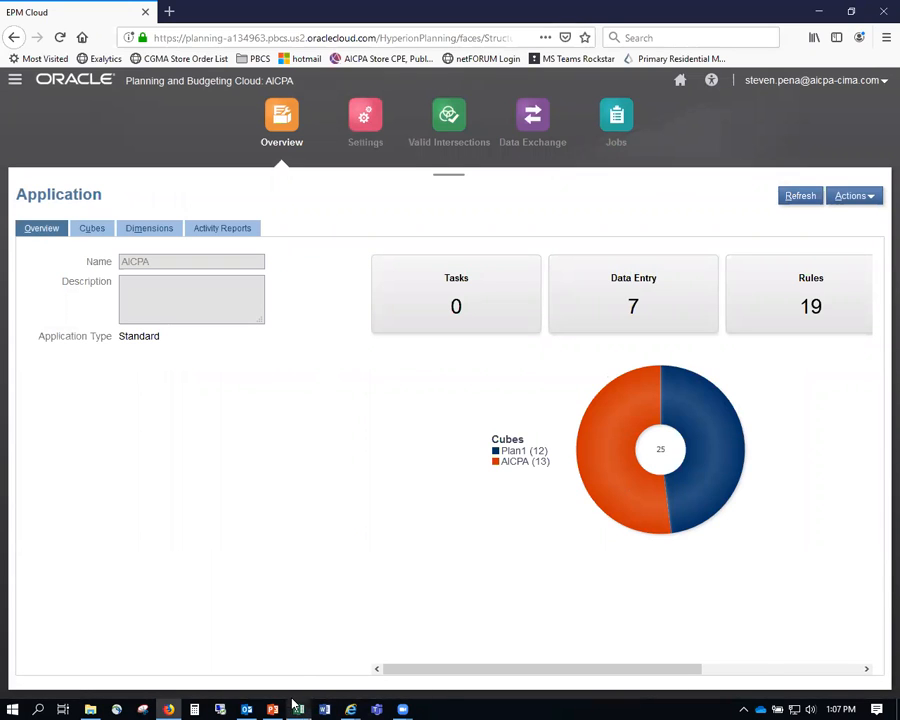
# Switch to the 2019 Results by Month_Exec Sum P&L_Jul 2019_080719 workbook in Excel and open its UK sheet.
pyautogui.moveTo(298, 706)
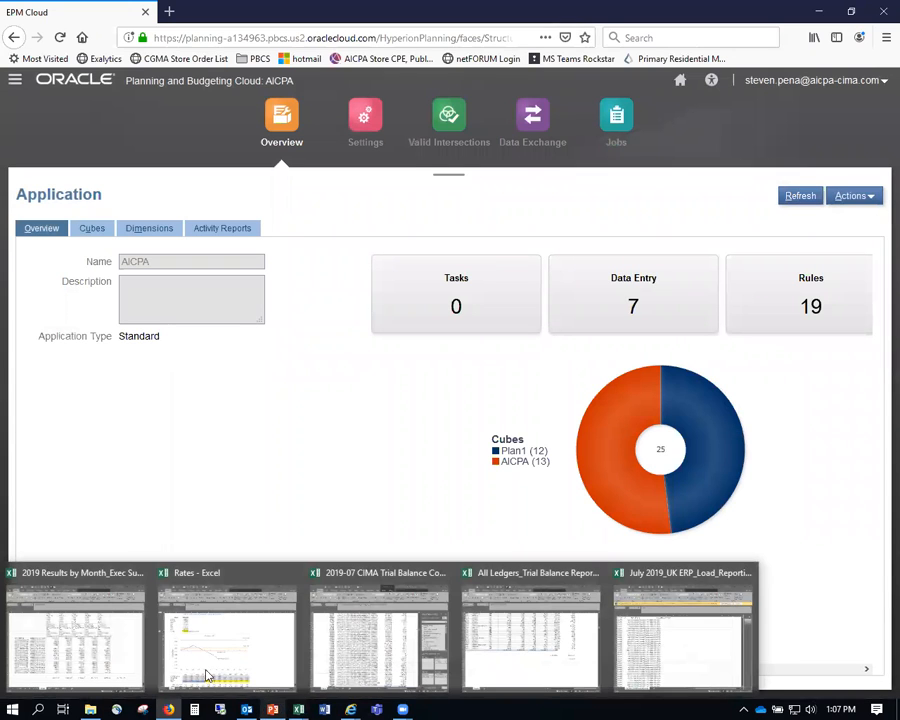
pyautogui.moveTo(250, 706)
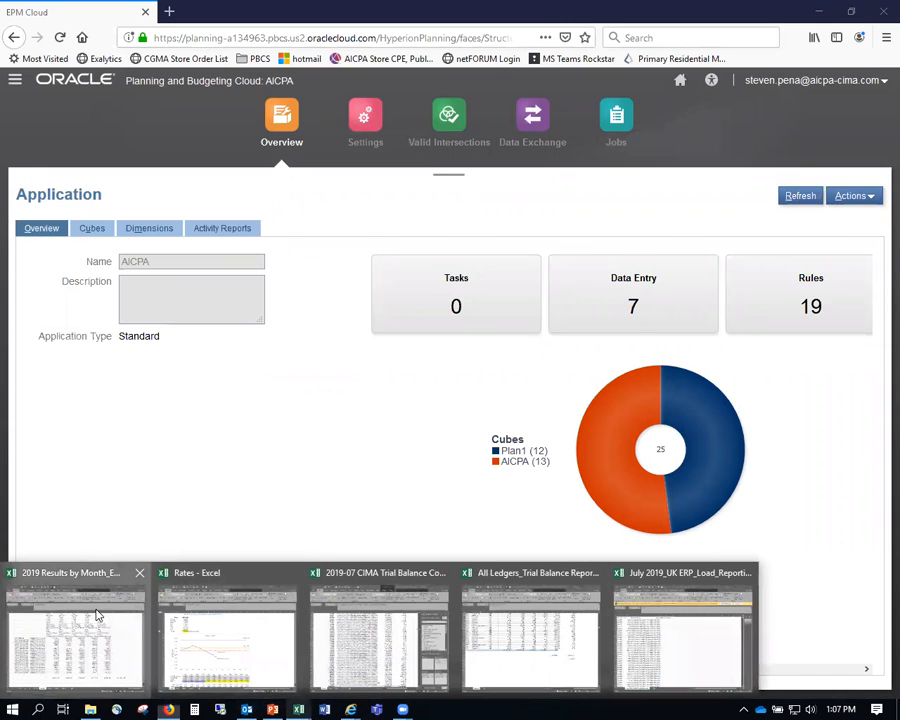
pyautogui.click(97, 614)
pyautogui.click(121, 675)
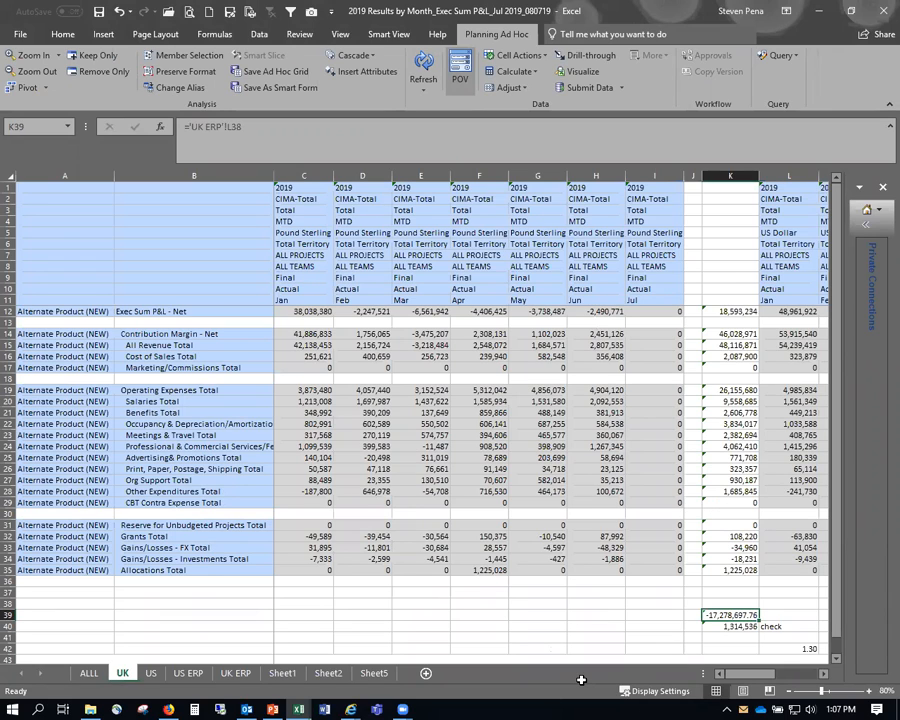
# Connect Smart View to the non-test Planning server and select the AICPA cube.
pyautogui.click(872, 250)
pyautogui.click(853, 239)
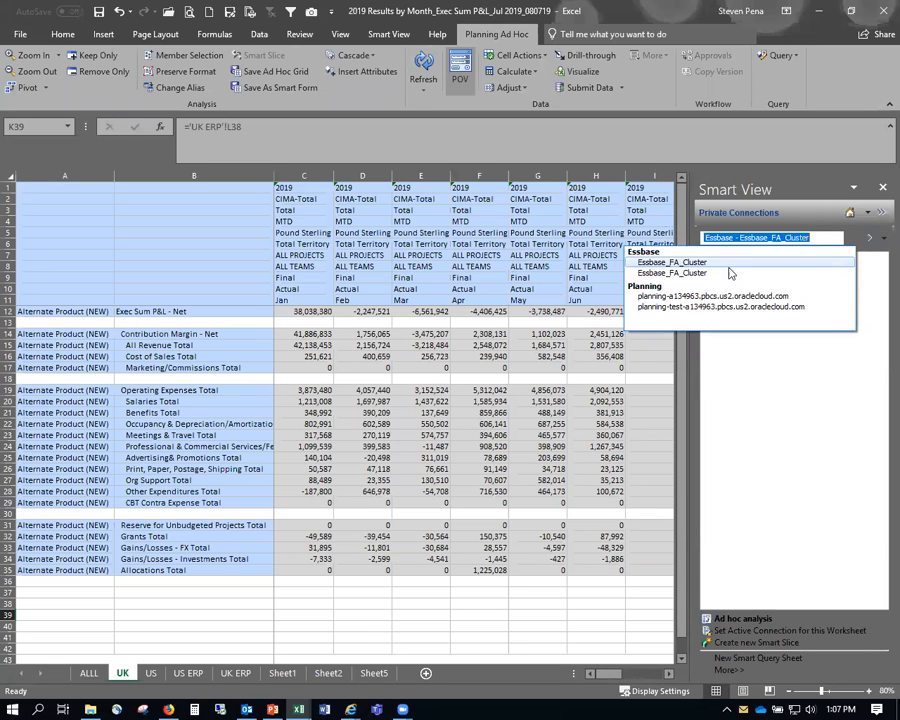
pyautogui.click(800, 293)
pyautogui.click(757, 269)
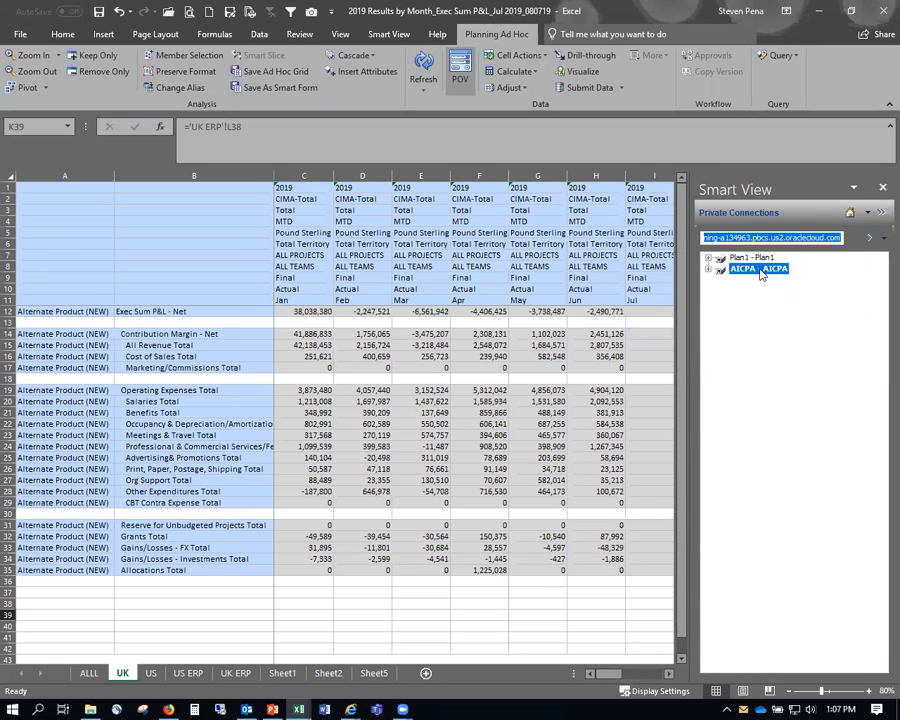
# Examine the UK sheet's Pound Sterling, US Dollar and FX Check columns before refreshing the data.
pyautogui.click(671, 674)
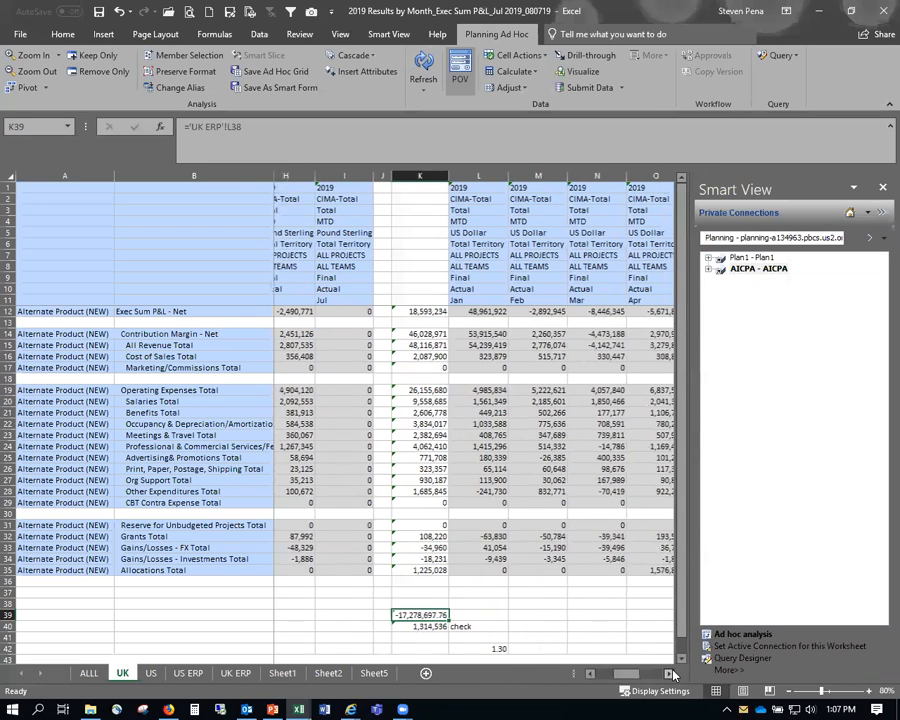
pyautogui.click(669, 677)
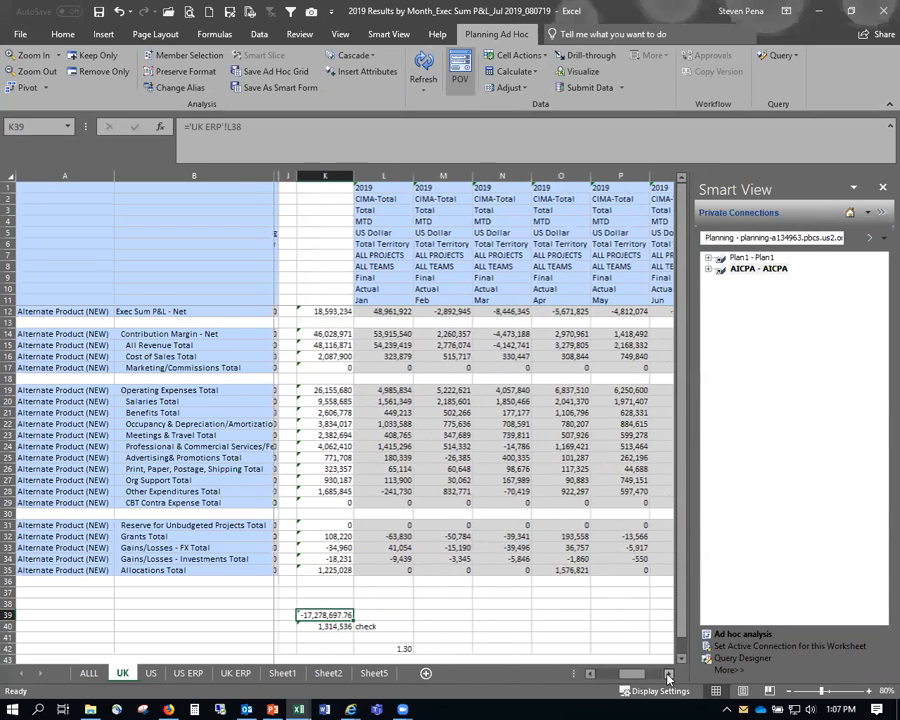
pyautogui.click(669, 677)
pyautogui.click(669, 677)
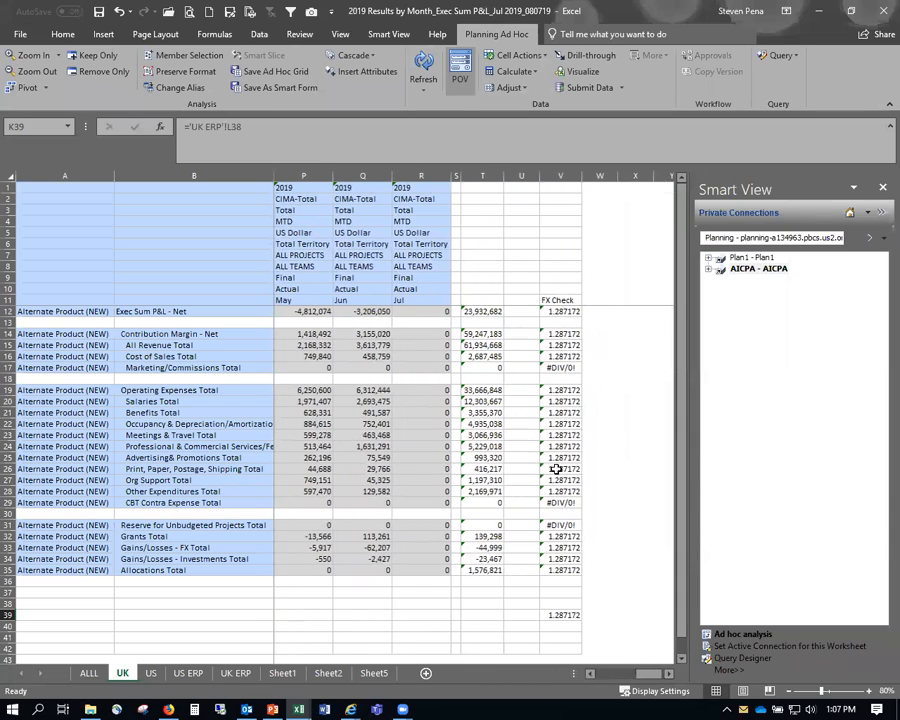
pyautogui.click(589, 676)
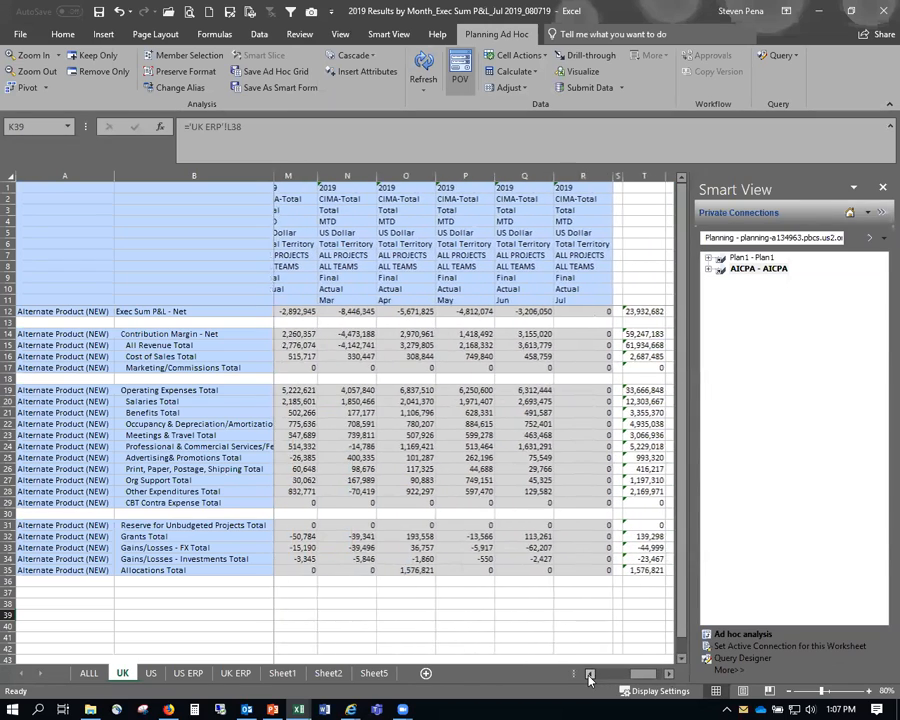
pyautogui.click(589, 676)
pyautogui.click(589, 676)
pyautogui.click(589, 676)
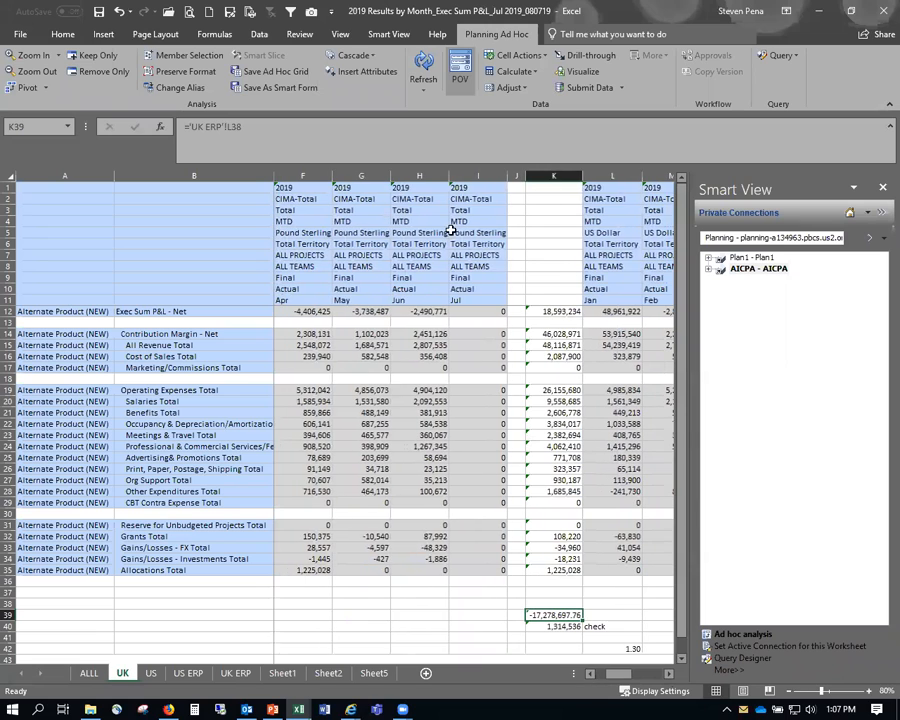
# Refresh the UK ad hoc grid, signing in to Oracle Cloud with the account's user name and password.
pyautogui.click(424, 66)
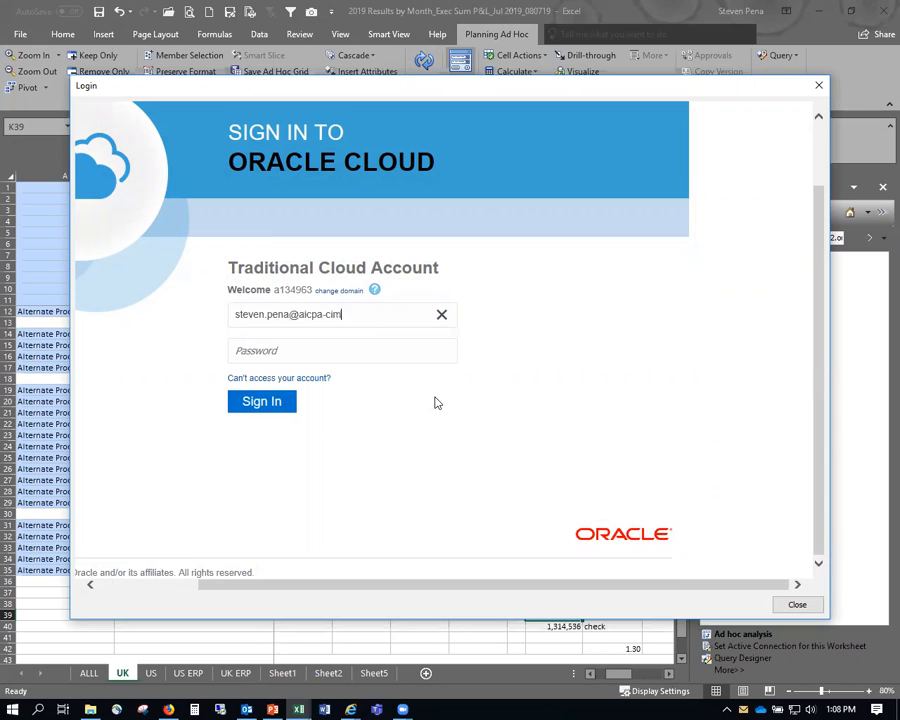
pyautogui.write('a.com')
pyautogui.press('Tab')
pyautogui.press('Return')
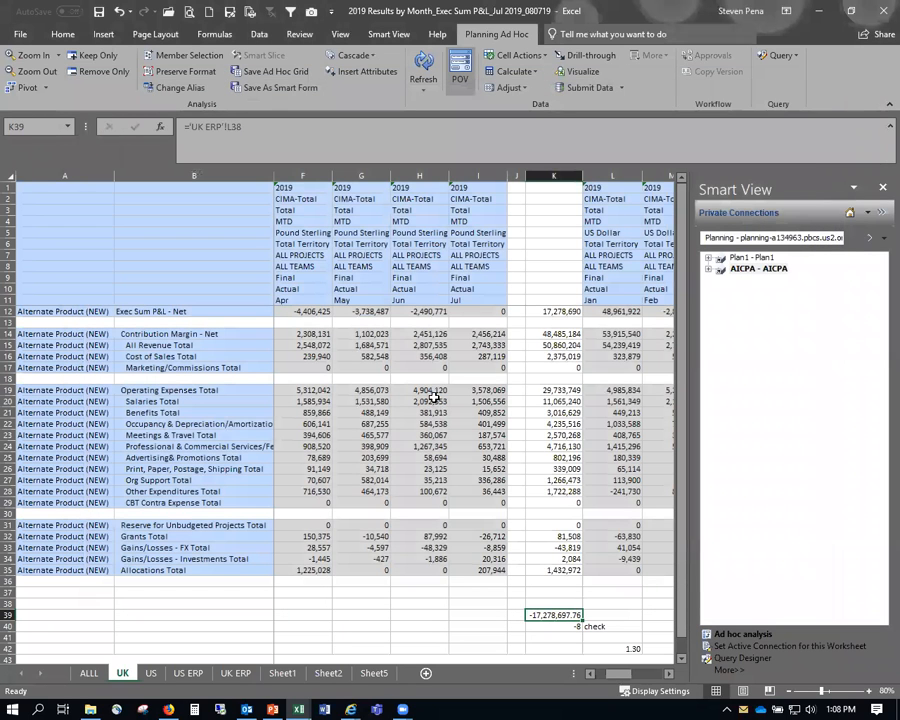
# Show the reference exchange rate in V39, below the FX Check column, with six decimal places.
pyautogui.click(669, 674)
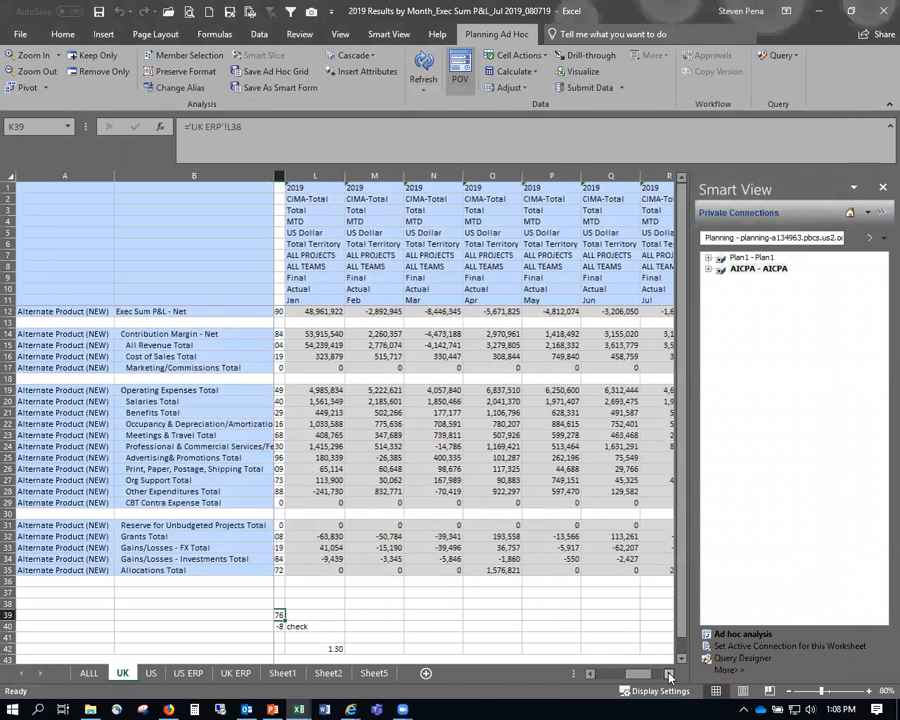
pyautogui.click(669, 675)
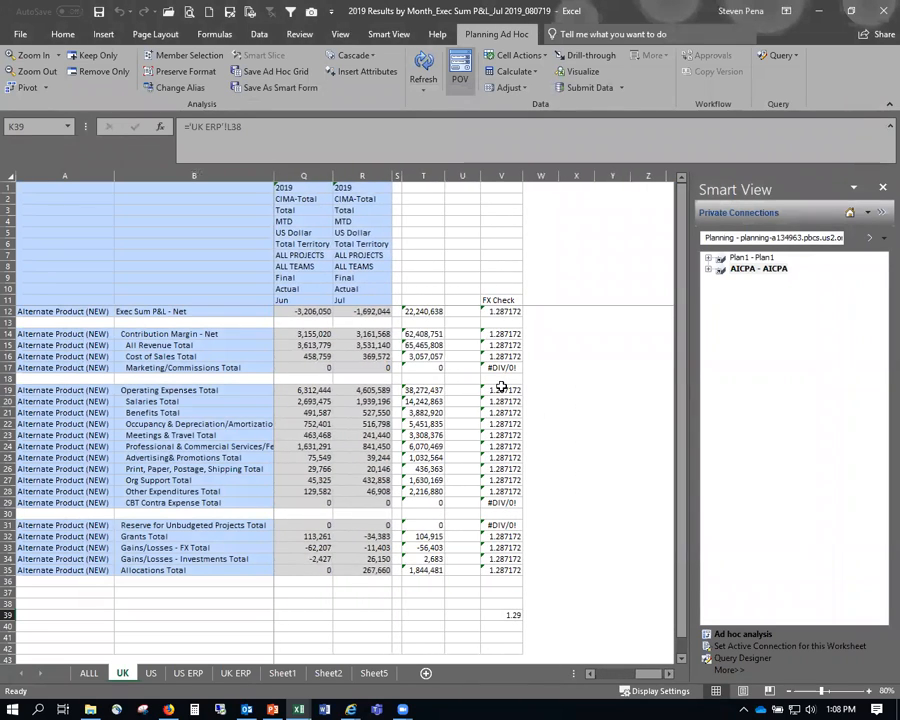
pyautogui.click(501, 615)
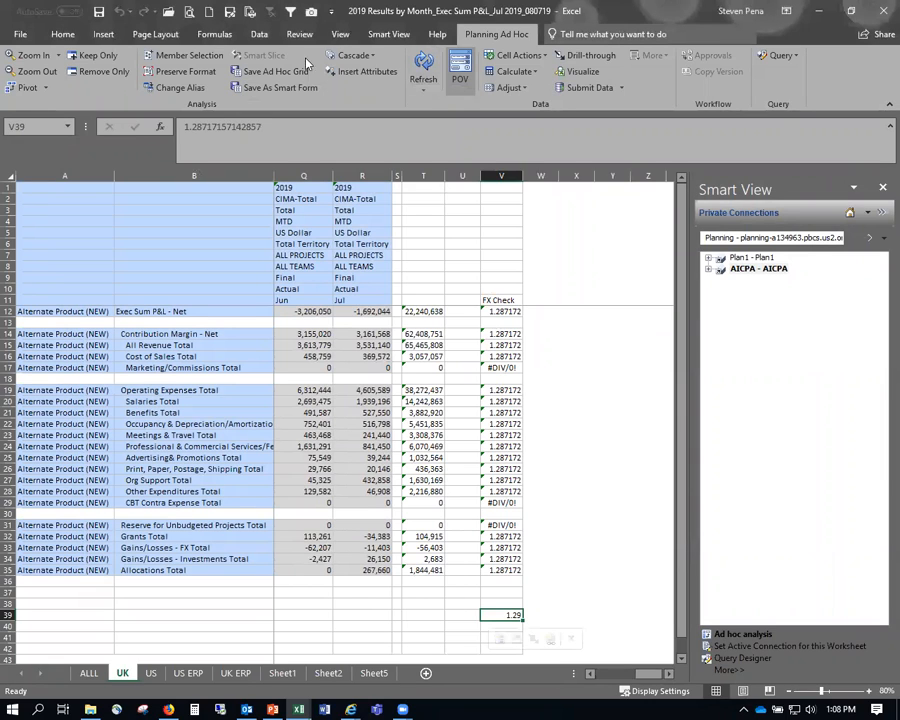
pyautogui.click(63, 34)
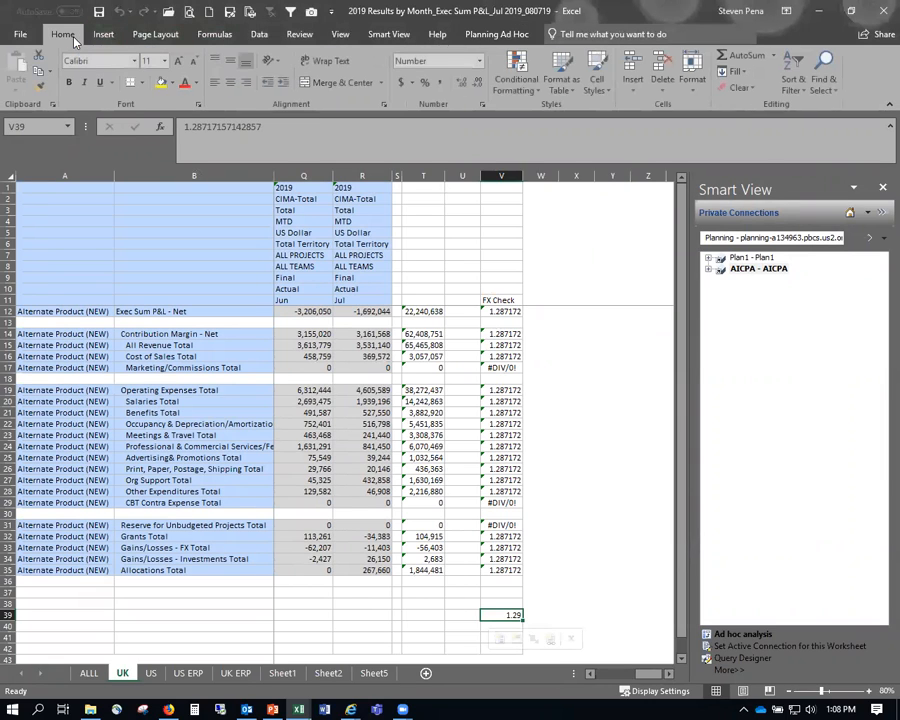
pyautogui.click(462, 83)
pyautogui.click(474, 83)
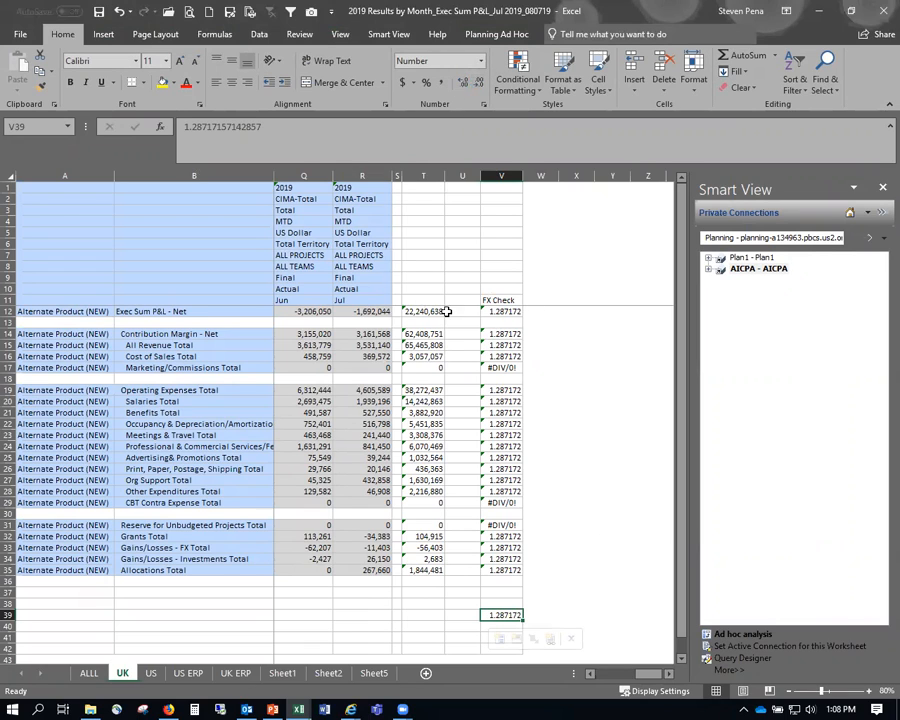
# Examine the FX Check formula in V12 and the US Dollar and Pound Sterling totals it divides.
pyautogui.click(512, 311)
pyautogui.press('F2')
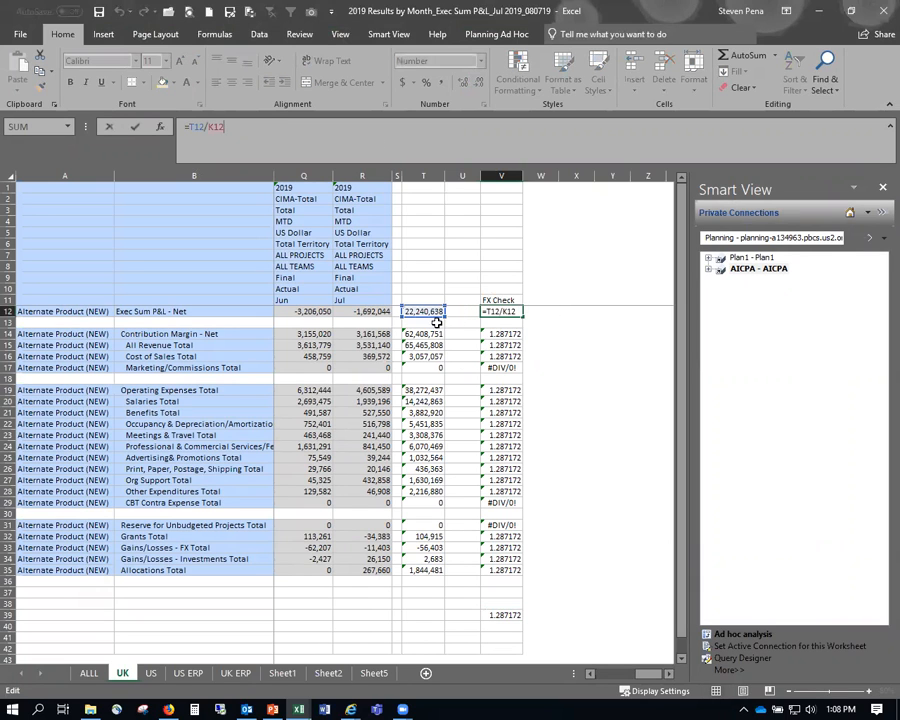
pyautogui.moveTo(647, 680); pyautogui.dragTo(598, 676)
pyautogui.click(669, 678)
pyautogui.click(669, 678)
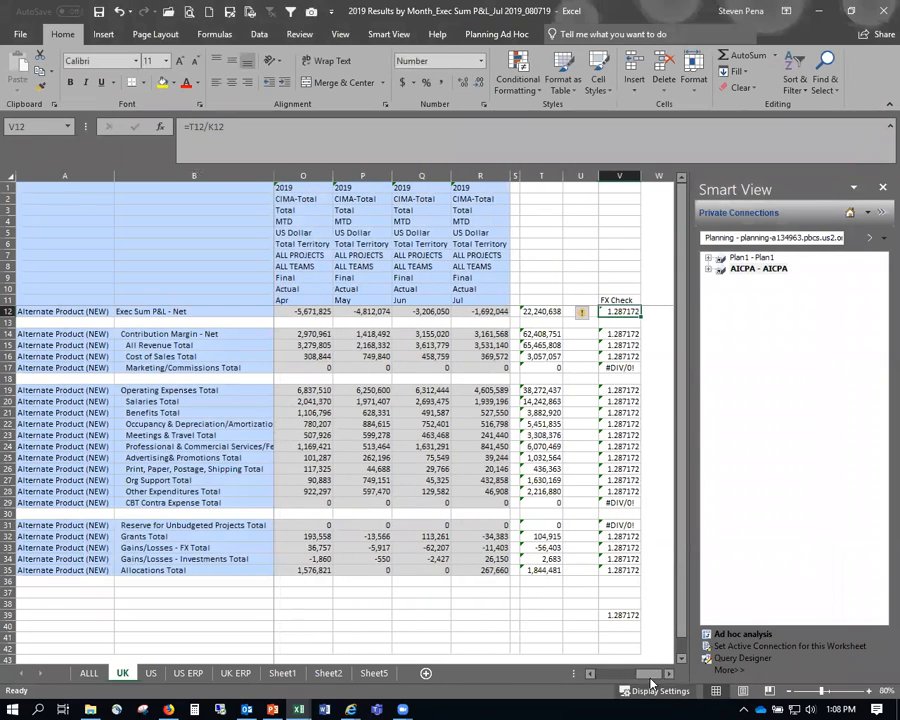
pyautogui.moveTo(628, 680)
pyautogui.mouseDown()
pyautogui.moveTo(665, 680)
pyautogui.moveTo(614, 676)
pyautogui.mouseUp()
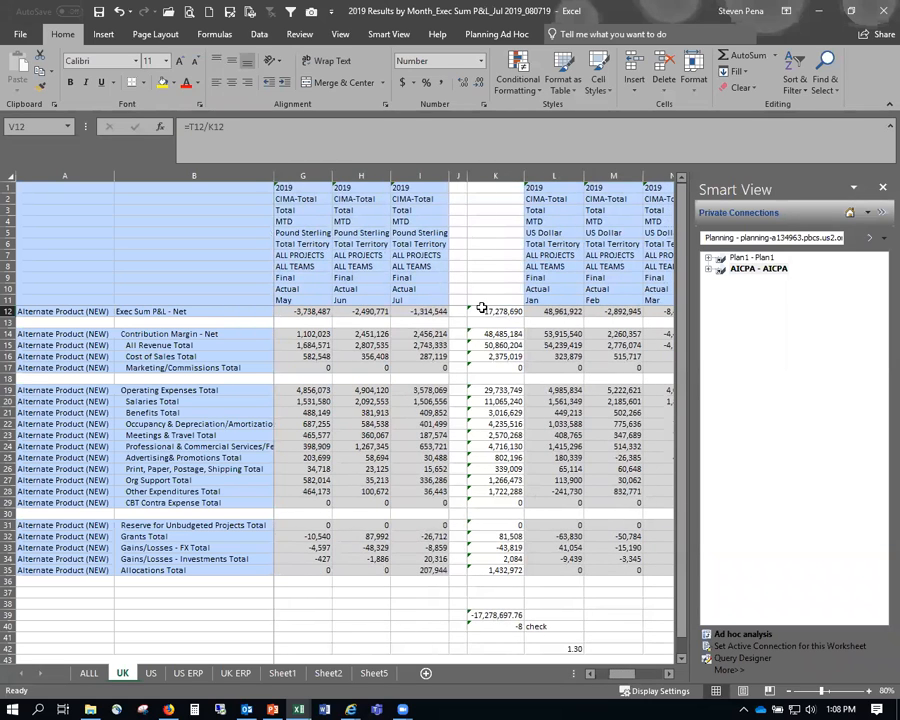
# Inspect the linked ERP total in K39 and the check formula in K40.
pyautogui.click(490, 615)
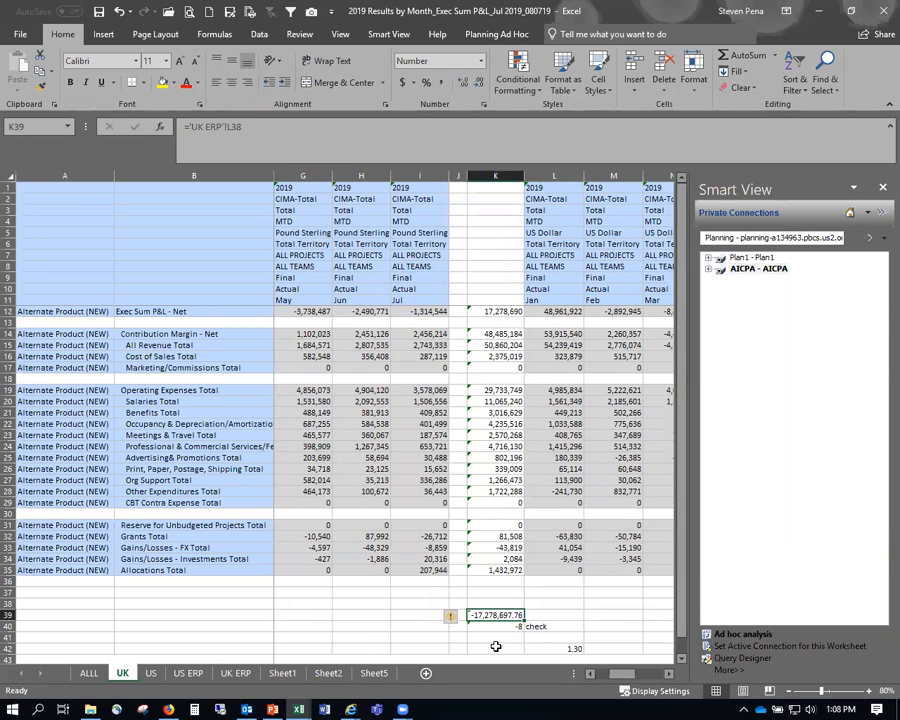
pyautogui.click(506, 629)
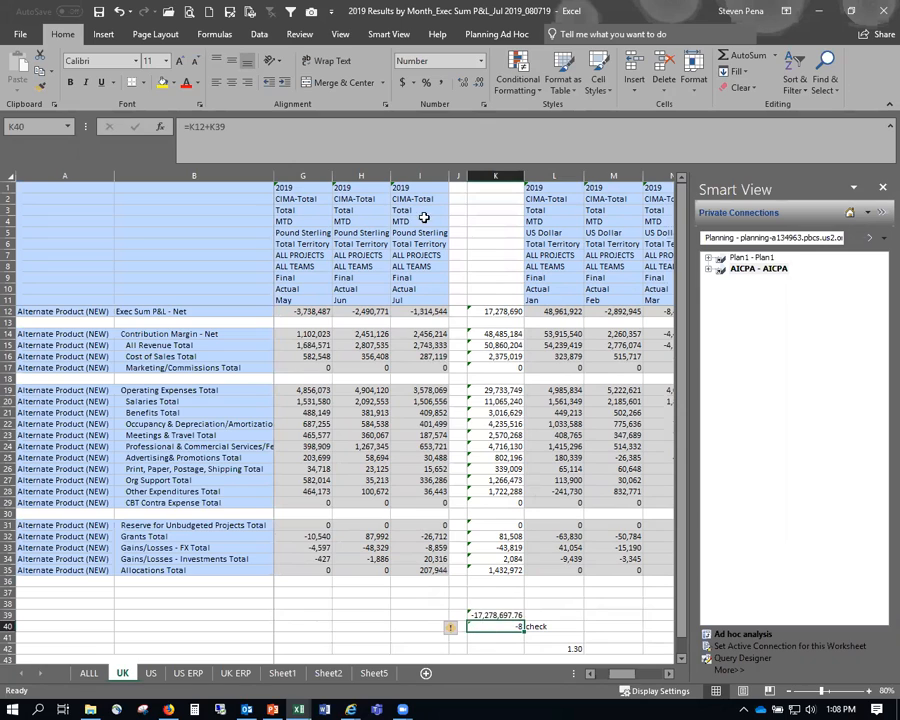
pyautogui.click(451, 126)
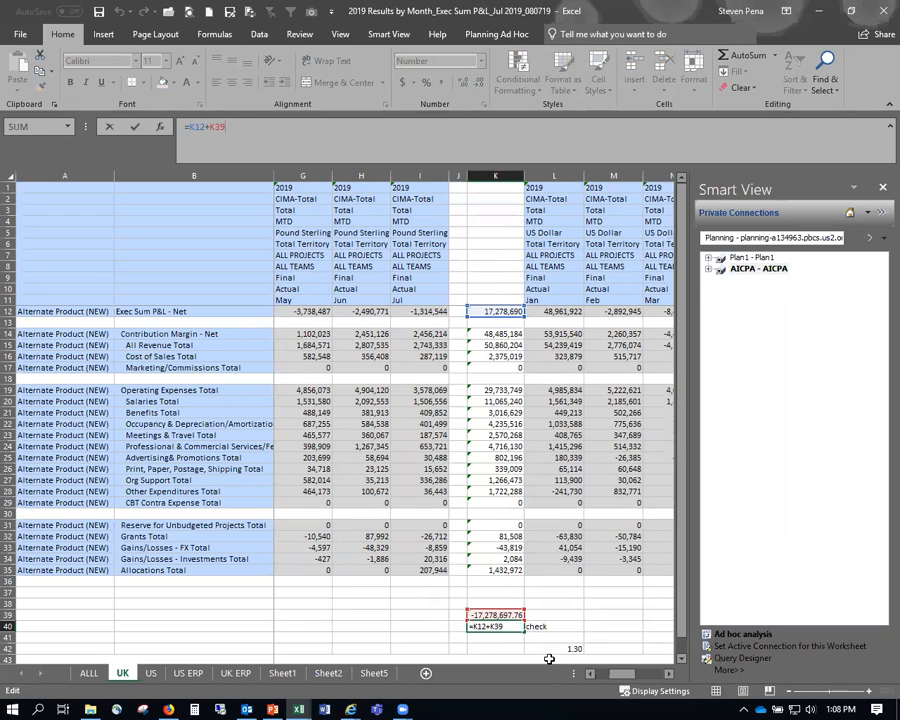
pyautogui.press('Escape')
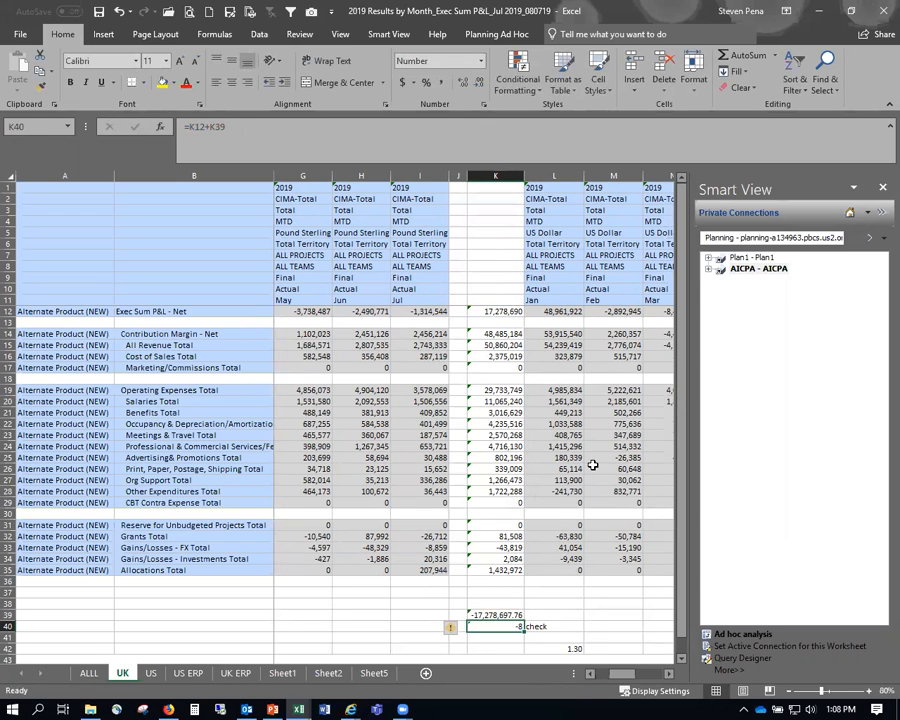
# Examine the monthly net income by ledger and the total in L38 on the UK ERP sheet.
pyautogui.click(237, 674)
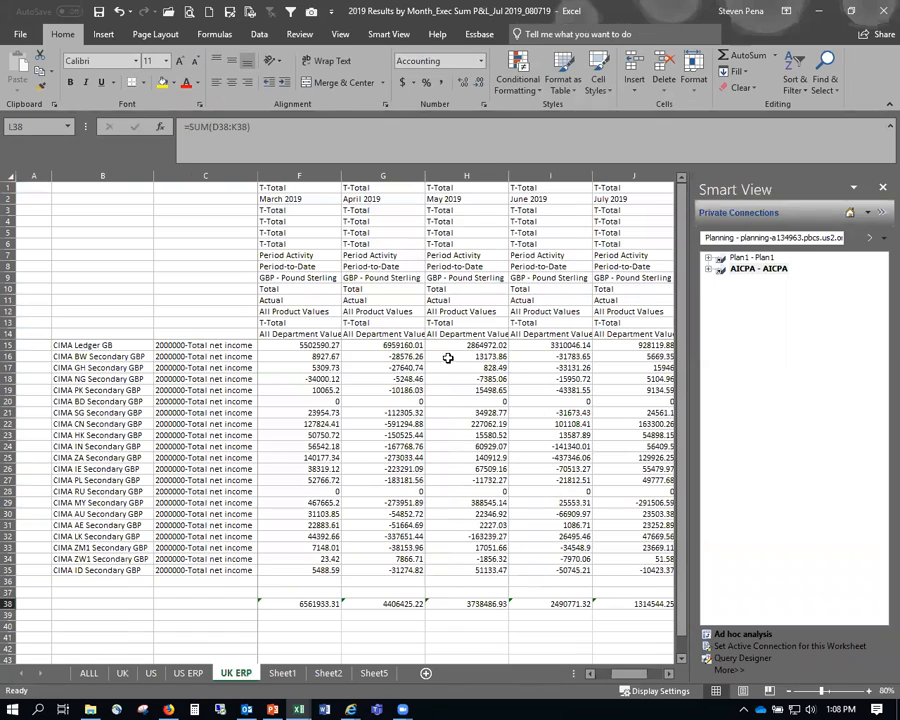
pyautogui.hscroll(3, 494, 460)
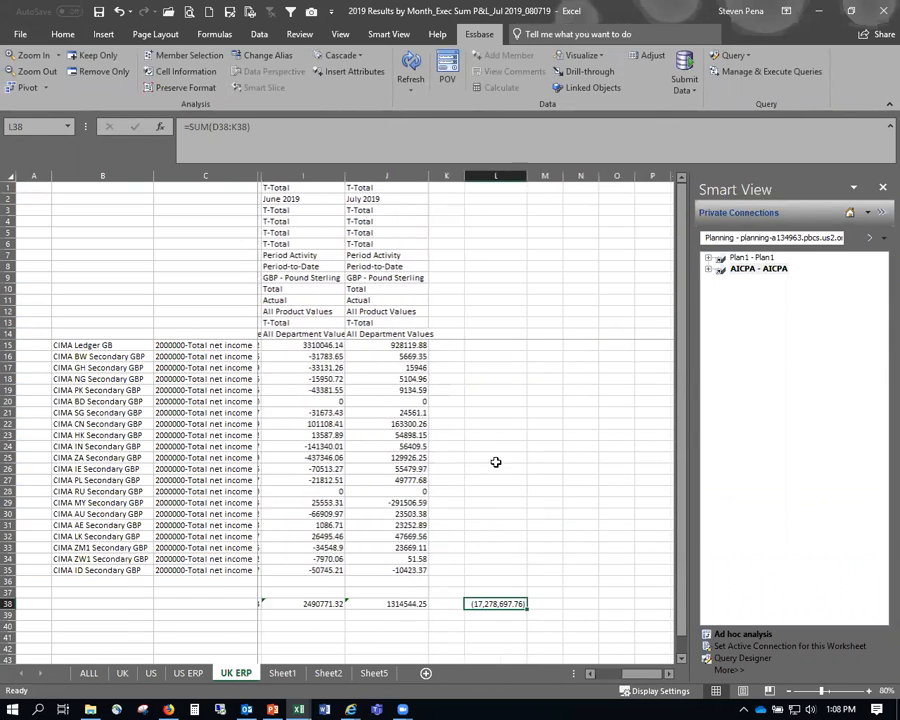
pyautogui.hscroll(-2, 590, 670)
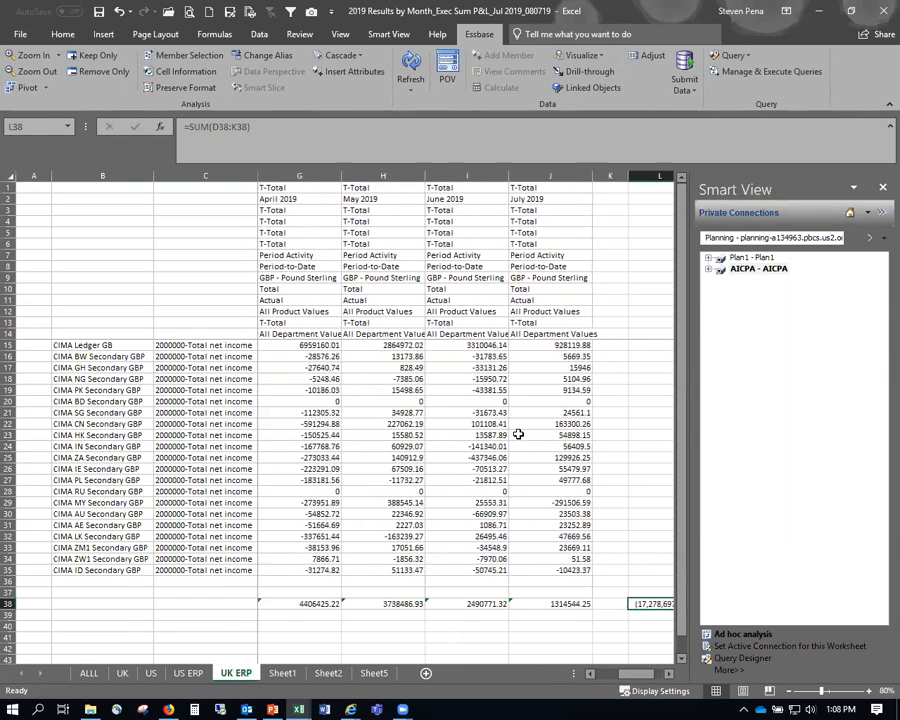
# Compare July 2019 net income on the UK ERP sheet with the July Pound Sterling Exec Sum P&L - Net on the UK sheet.
pyautogui.click(540, 435)
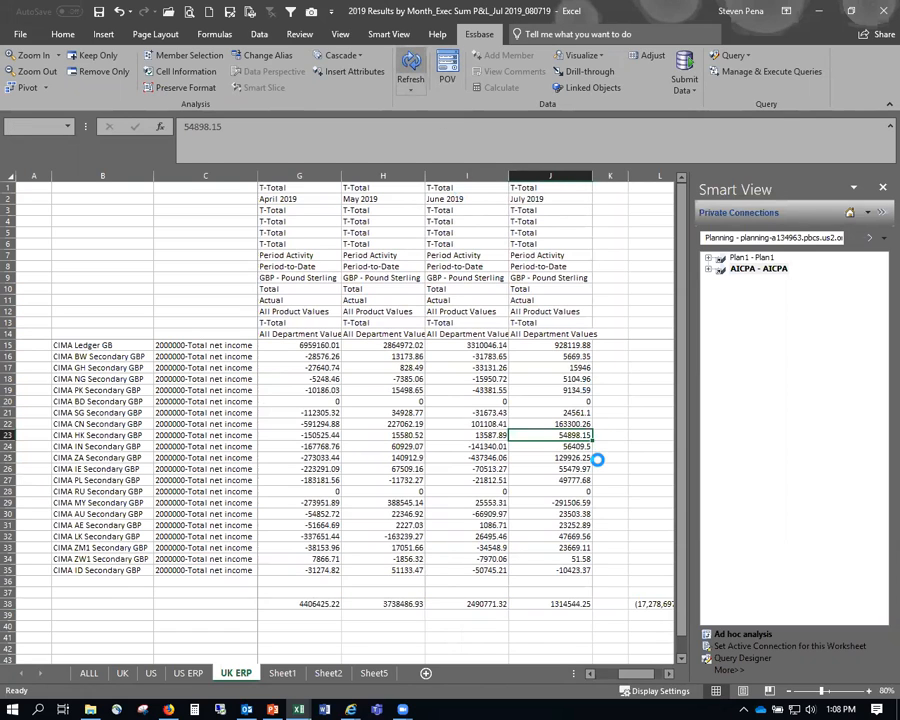
pyautogui.click(122, 673)
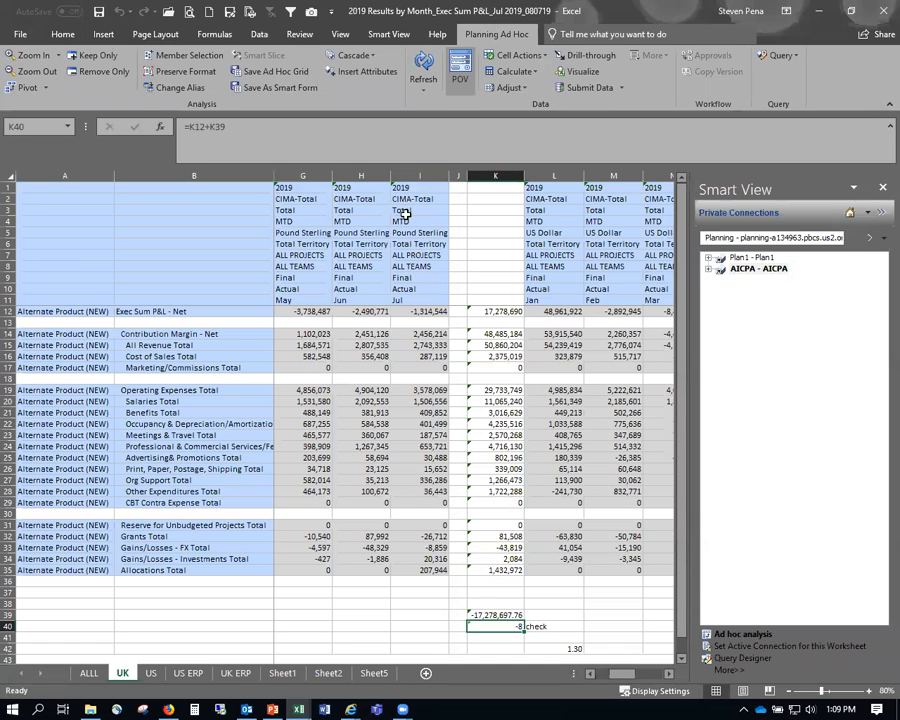
pyautogui.moveTo(428, 316); pyautogui.dragTo(424, 300)
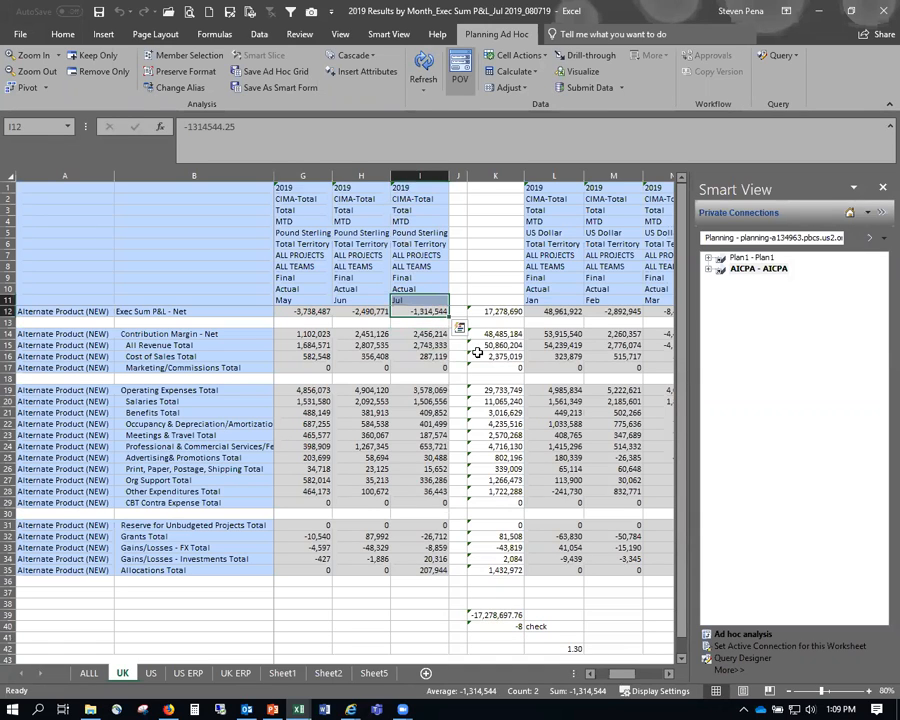
pyautogui.click(427, 312)
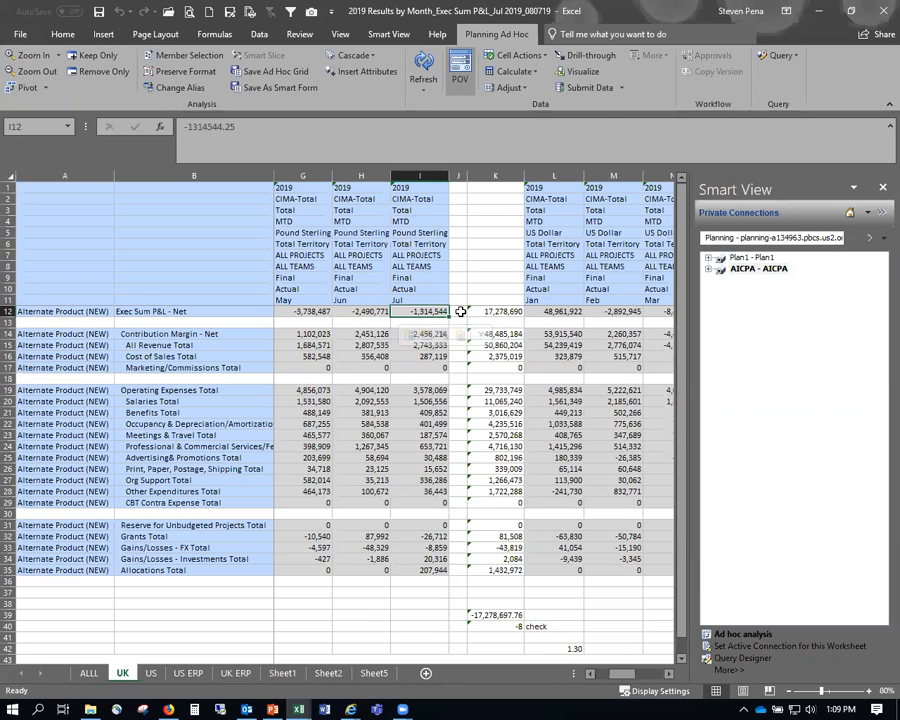
# Examine the July US Dollar net in R12 and compare the FX Check in V12 with the reference rate in V39 and the Rates workbook.
pyautogui.moveTo(669, 675); pyautogui.dragTo(669, 675)
pyautogui.click(415, 310)
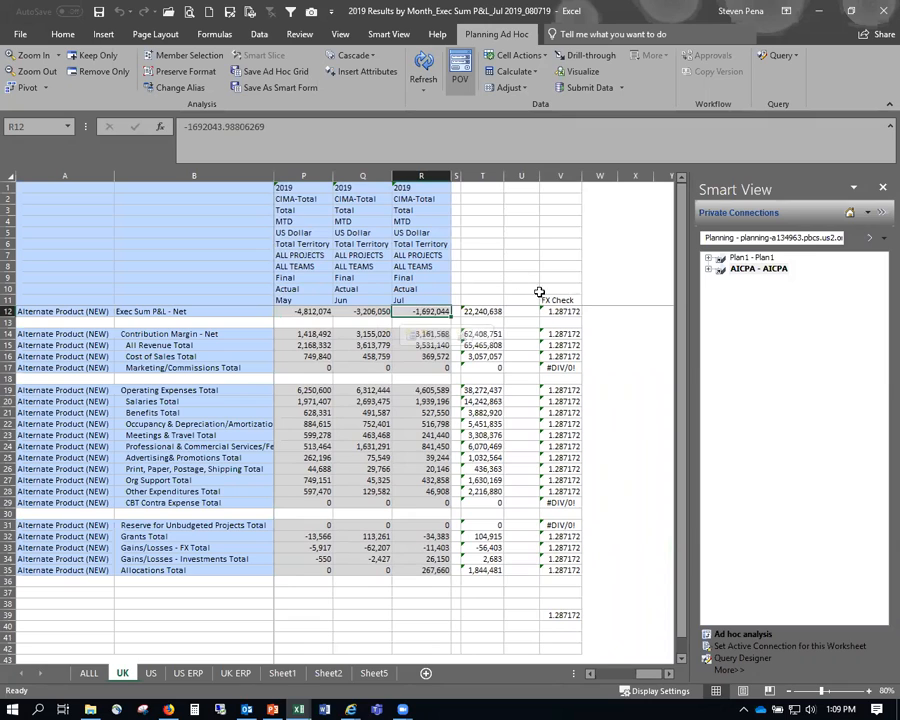
pyautogui.click(570, 312)
pyautogui.moveTo(565, 624); pyautogui.dragTo(566, 616)
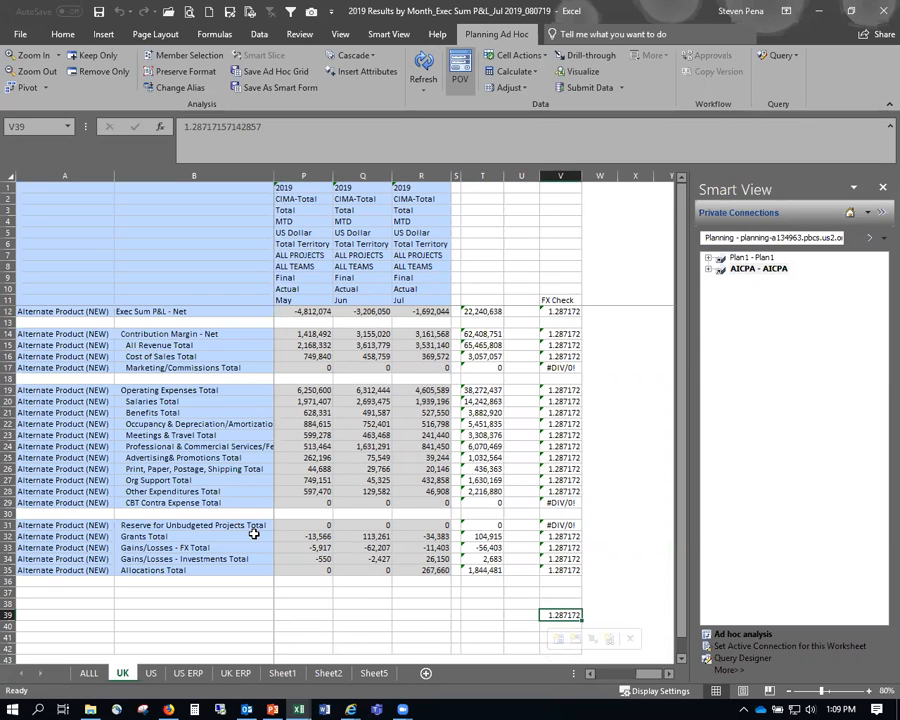
pyautogui.moveTo(298, 708)
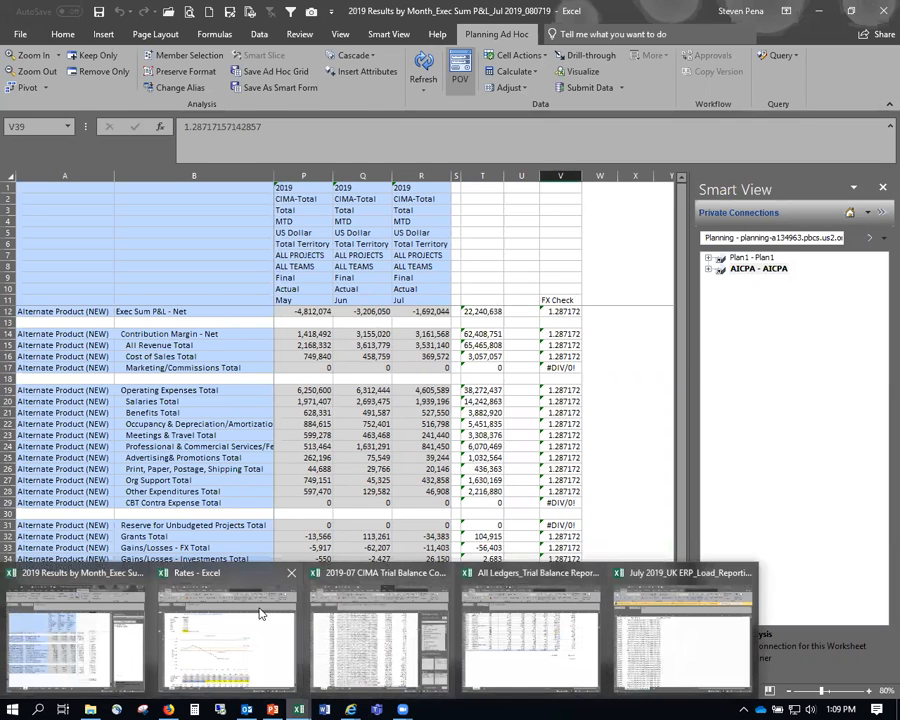
pyautogui.click(224, 630)
pyautogui.hotkey('ctrl', 'Tab')
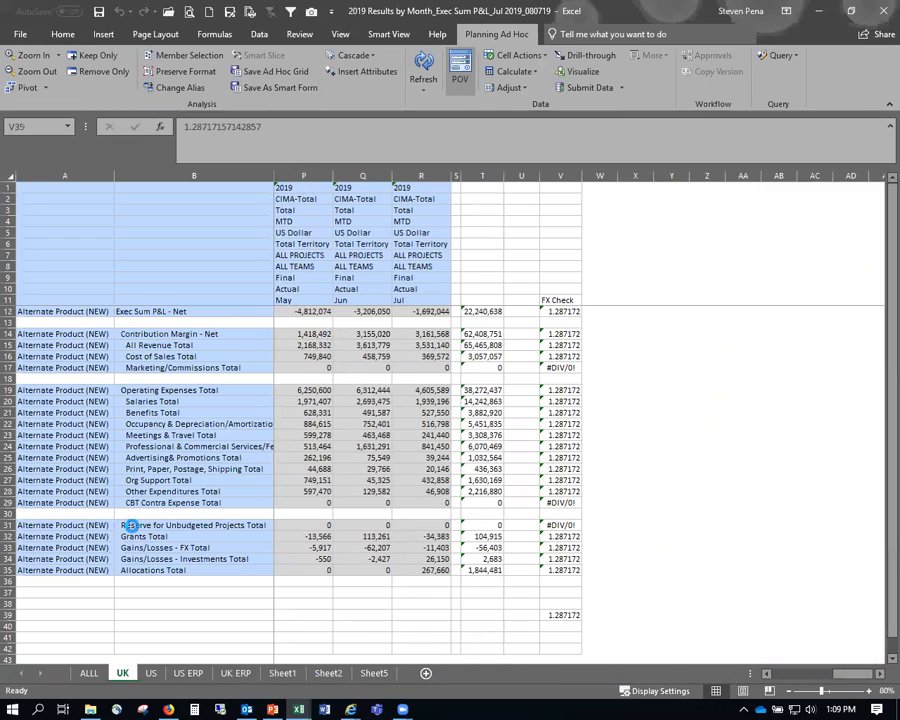
# Look through the UK ERP, US, US ERP and ALLL sheets of the results workbook, ending on UK ERP.
pyautogui.click(240, 672)
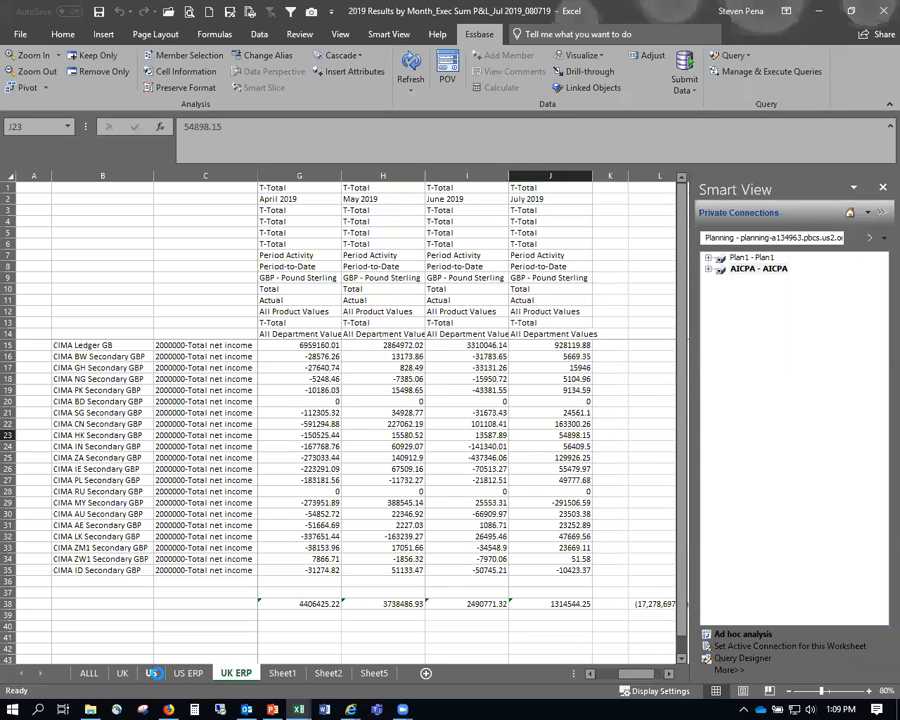
pyautogui.click(153, 674)
pyautogui.click(180, 675)
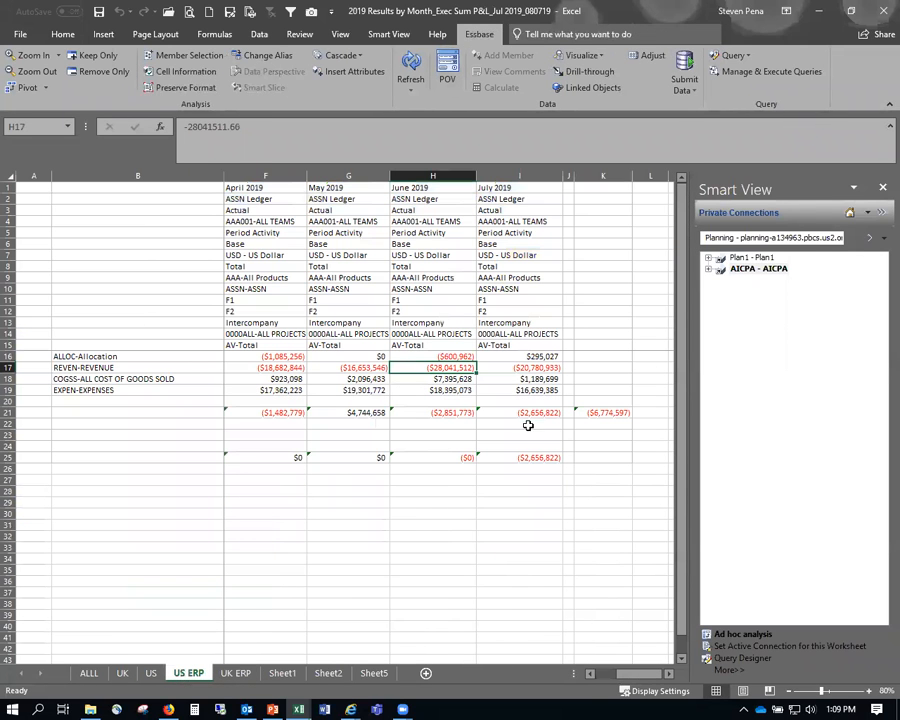
pyautogui.click(88, 674)
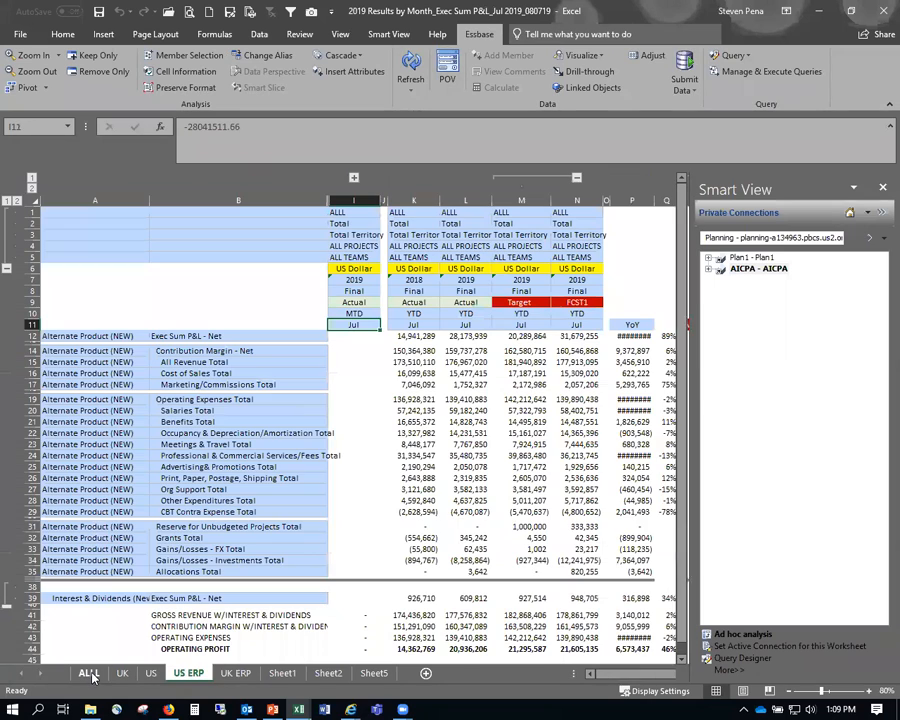
pyautogui.click(237, 674)
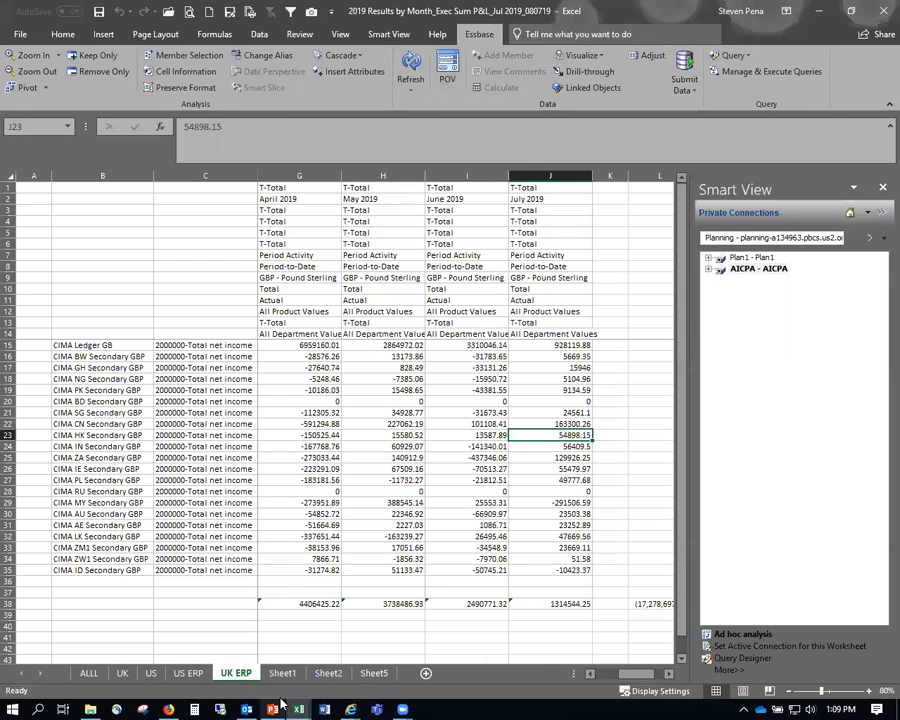
# Review the STEPS slide in PowerPoint, and view the exported All Ledgers_Trial Balance Report workbook in Excel from its header row.
pyautogui.click(276, 707)
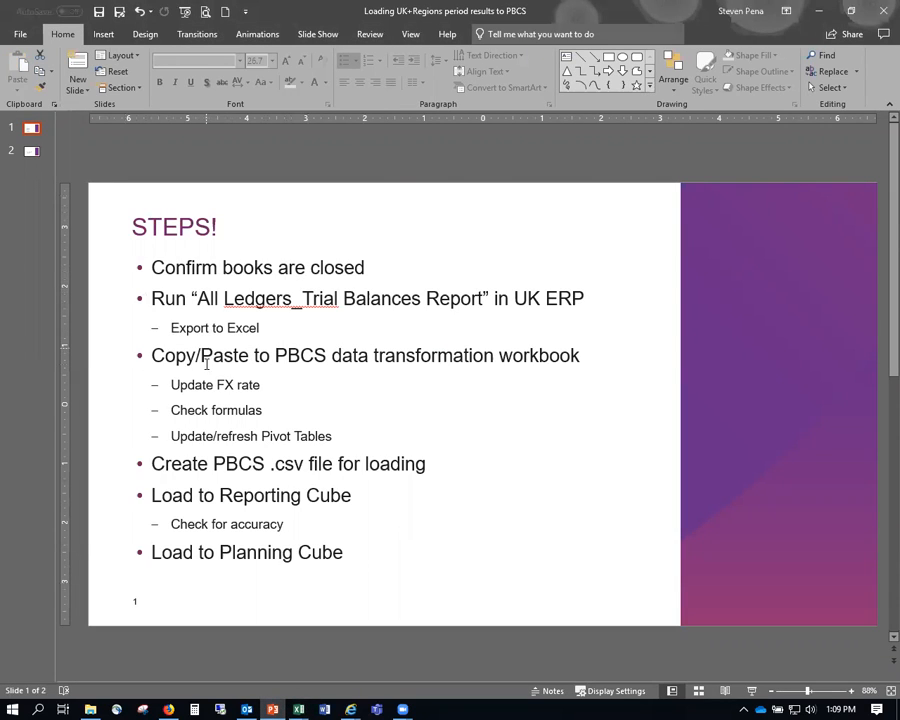
pyautogui.moveTo(295, 706)
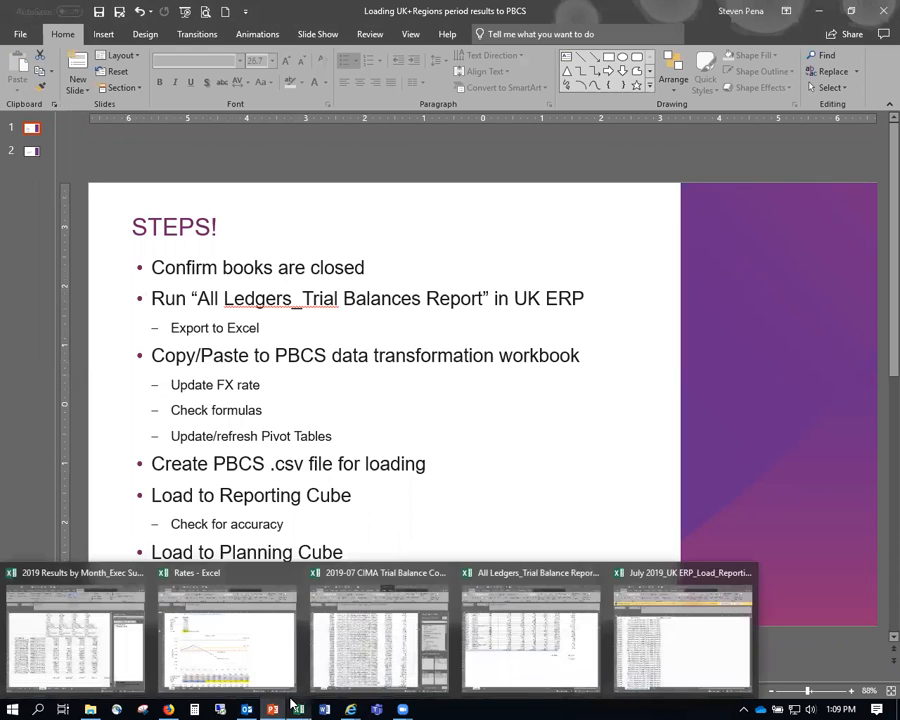
pyautogui.click(525, 630)
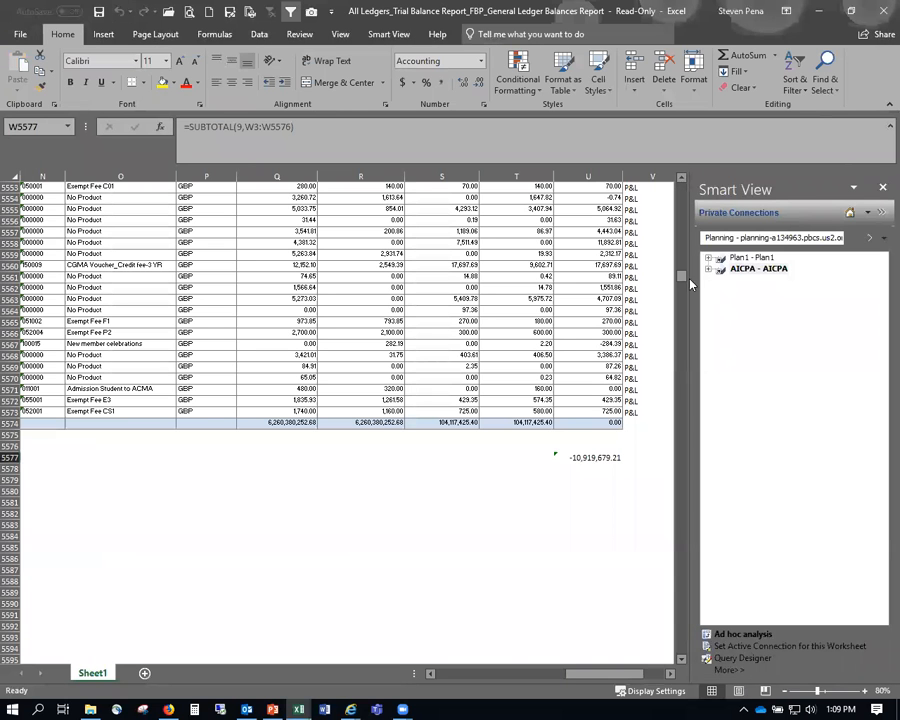
pyautogui.moveTo(681, 272); pyautogui.dragTo(681, 161)
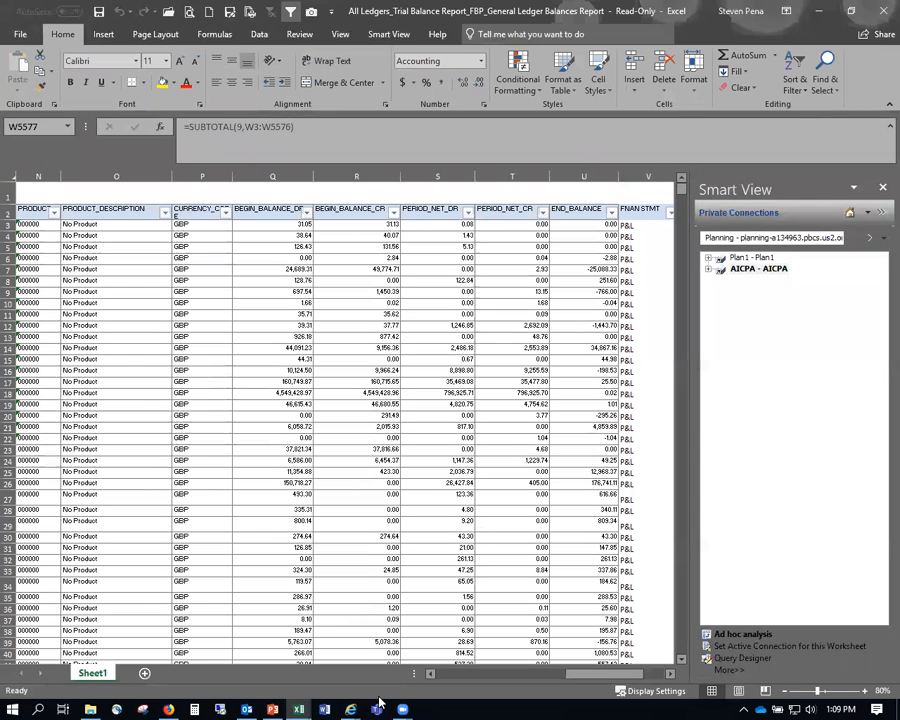
# Switch to Internet Explorer and view the source All Ledgers_Trial Balance Report_FBP for Jul-19.
pyautogui.moveTo(350, 708)
pyautogui.click(427, 645)
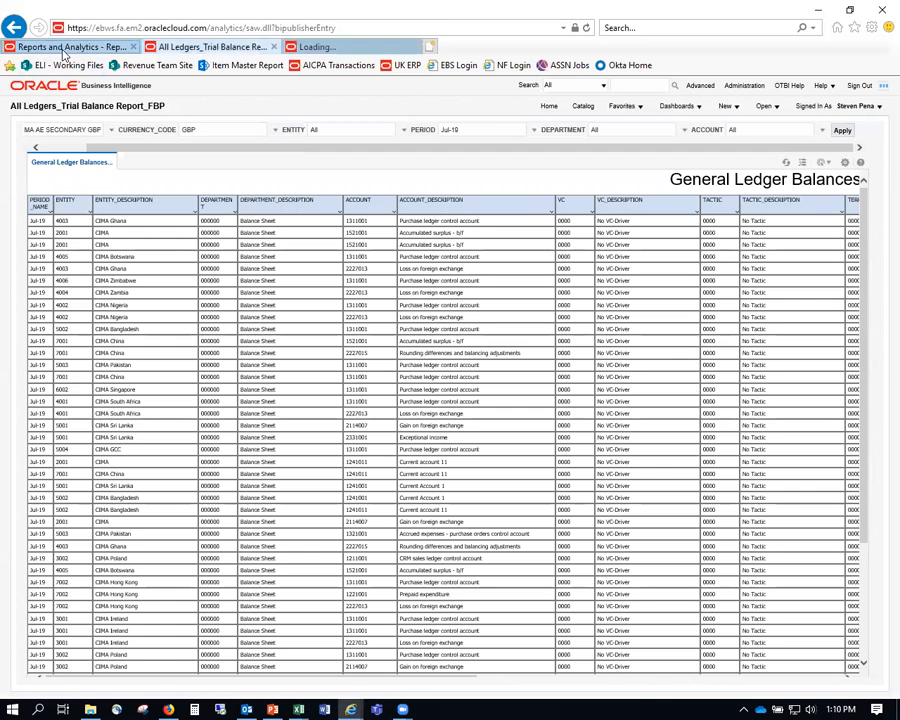
pyautogui.click(64, 48)
pyautogui.click(192, 48)
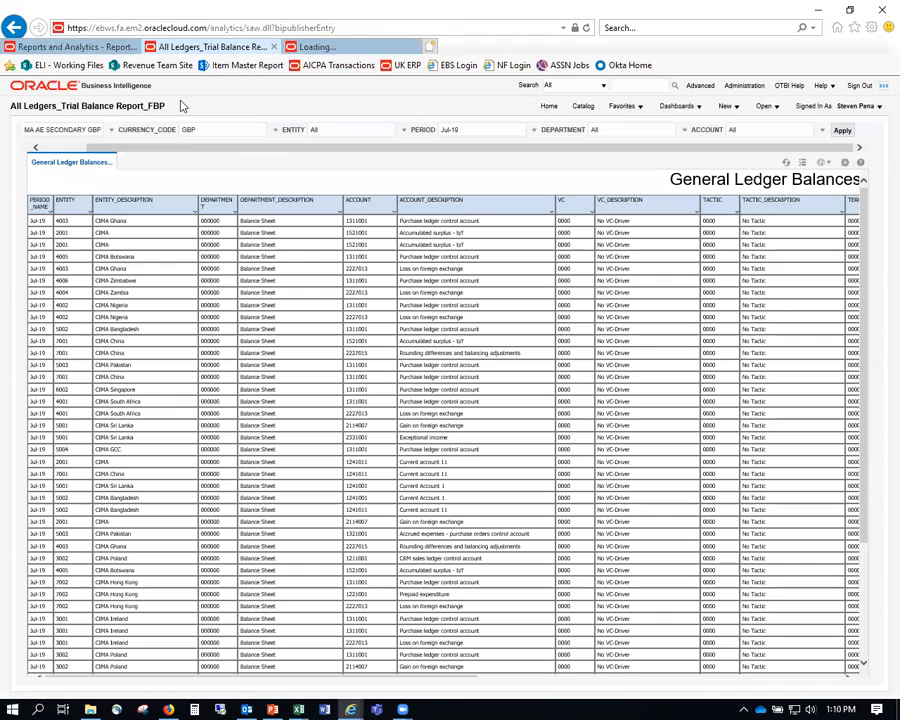
# Revisit the STEPS slide and examine the FX rate and net activity columns on the TH sheet of the 2019-07 CIMA Trial Balance Converter workbook.
pyautogui.click(271, 707)
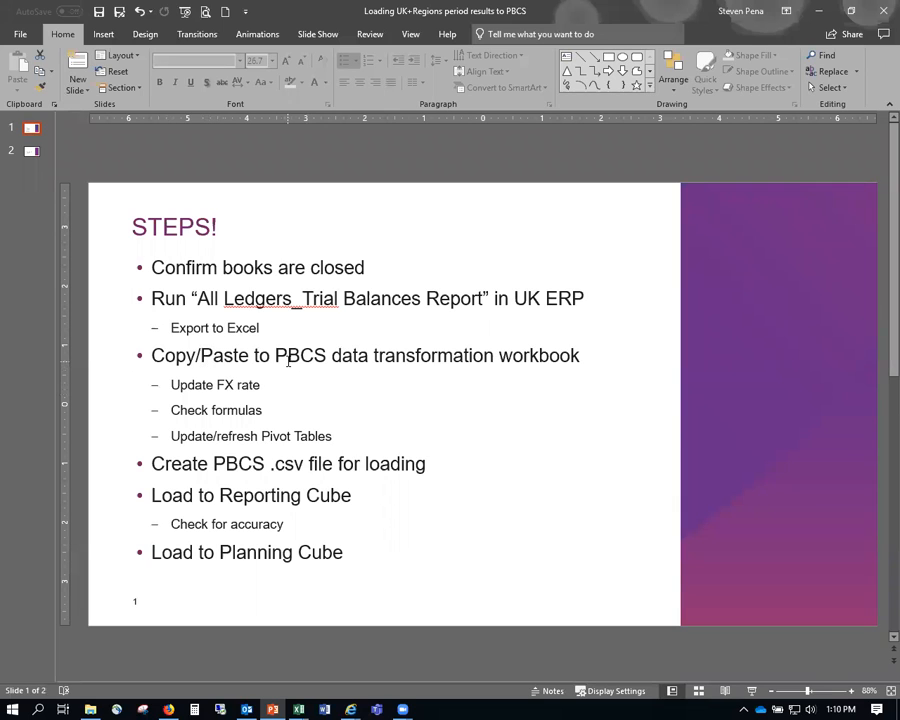
pyautogui.moveTo(300, 704)
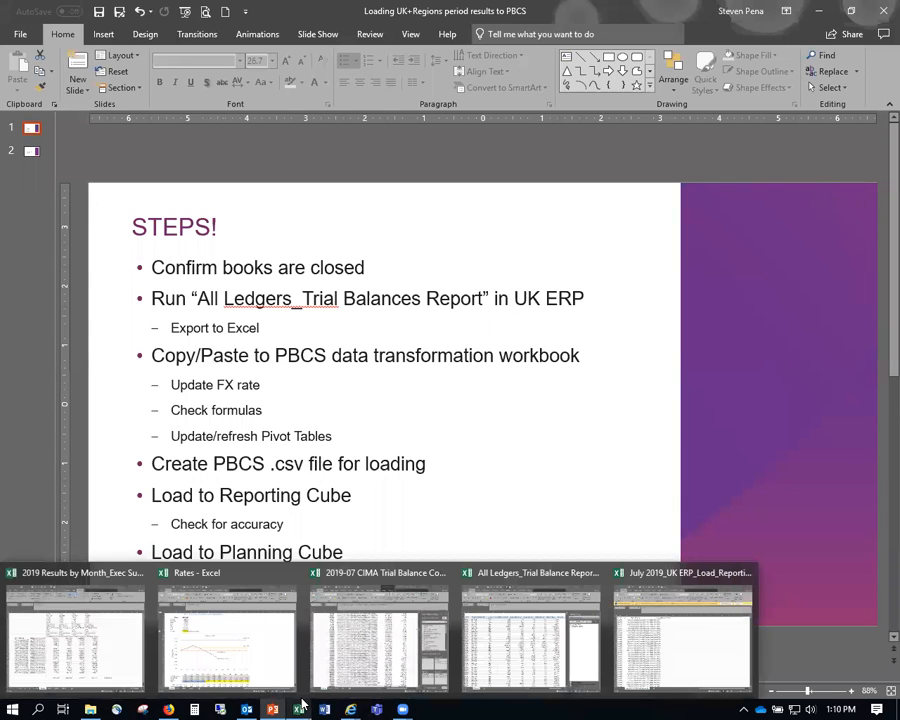
pyautogui.click(345, 670)
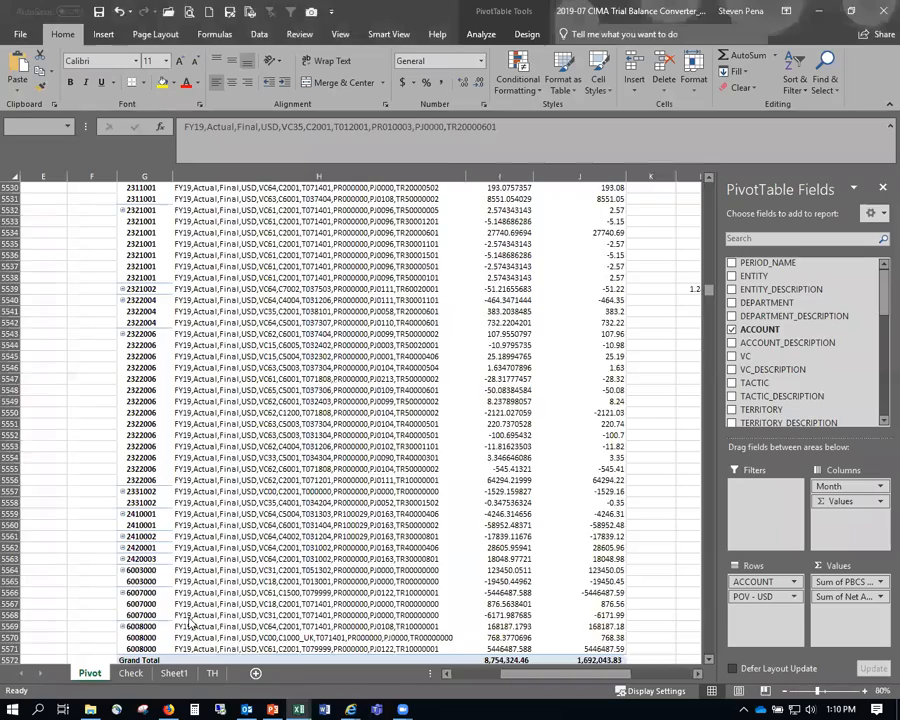
pyautogui.click(212, 673)
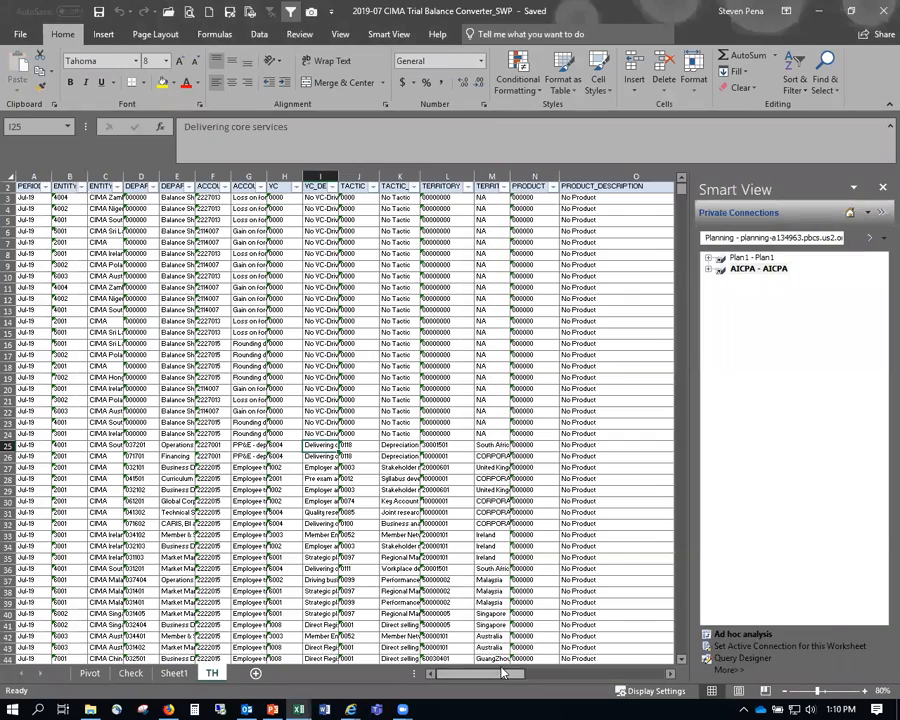
pyautogui.scroll(2, 494, 680)
pyautogui.moveTo(494, 680); pyautogui.dragTo(642, 659)
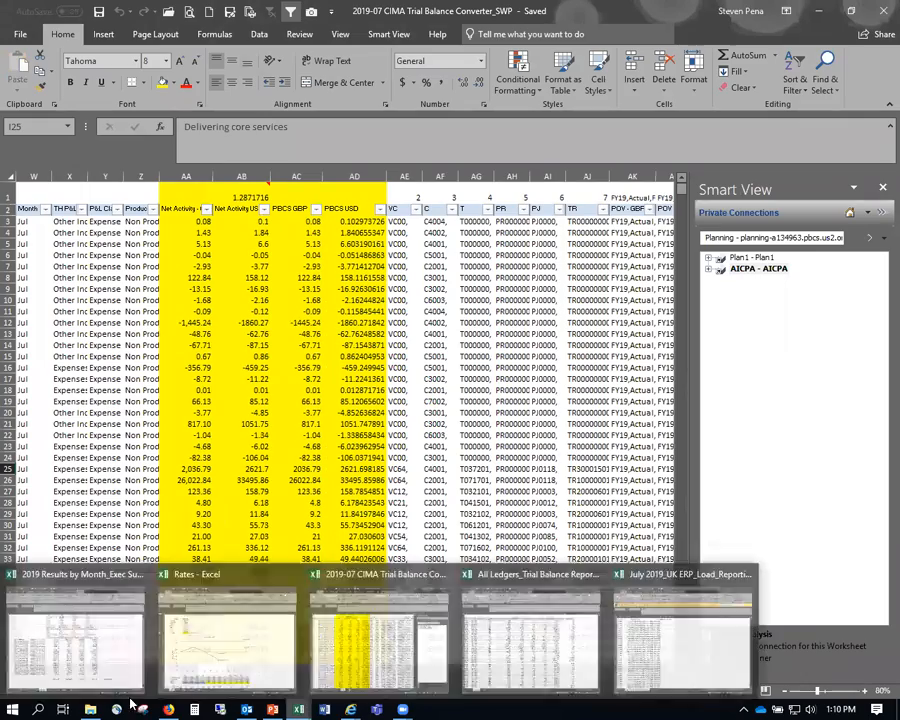
# Review the July 2019_UK ERP_Load_Reporting file and the results workbook's UK ERP and UK sheets against the STEPS slide in PowerPoint.
pyautogui.moveTo(298, 708)
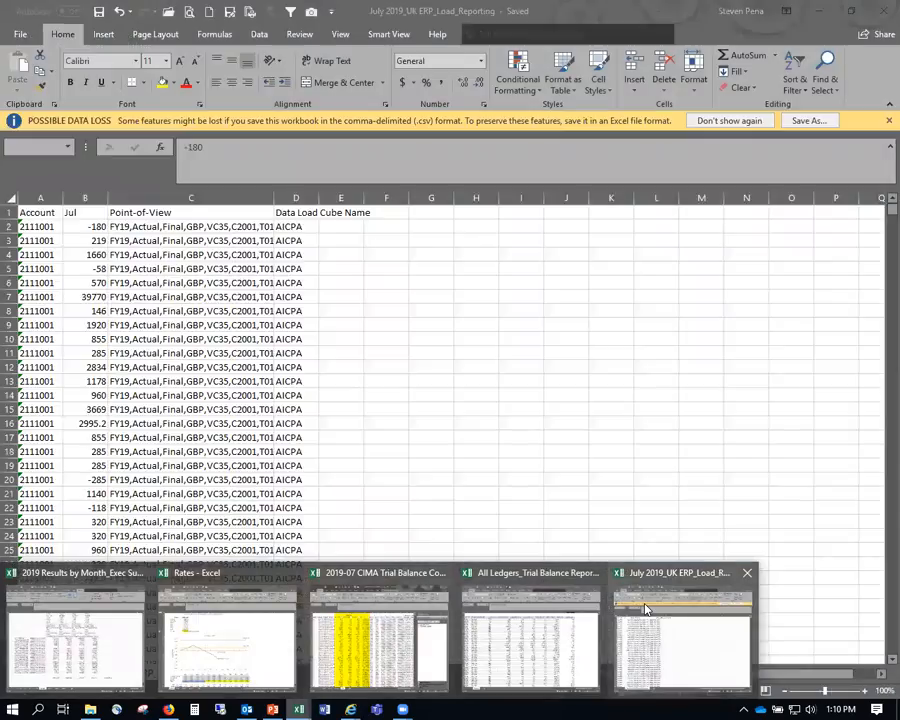
pyautogui.click(682, 640)
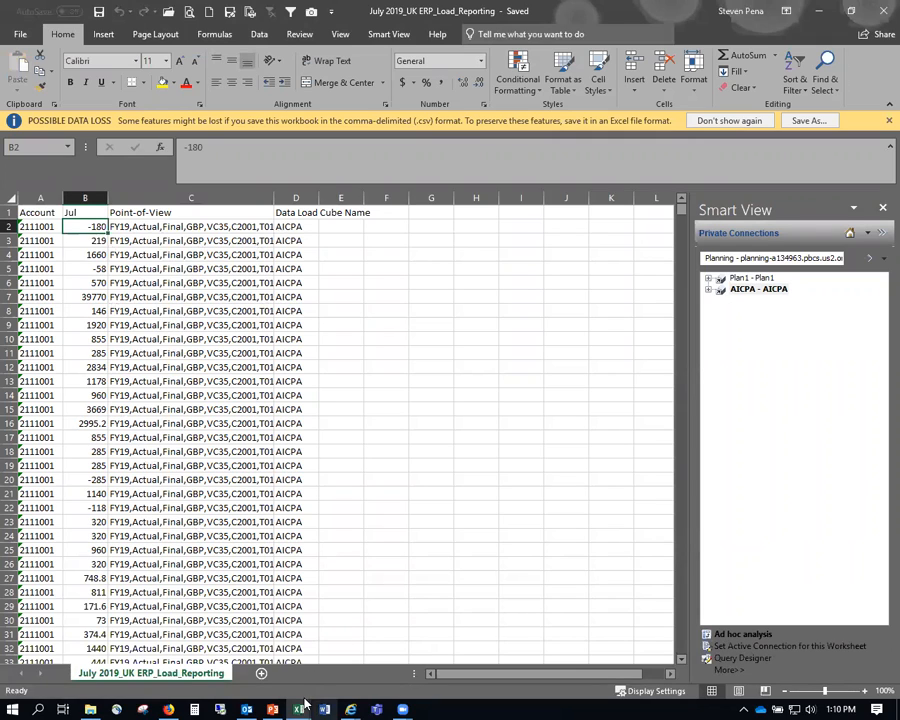
pyautogui.moveTo(297, 706)
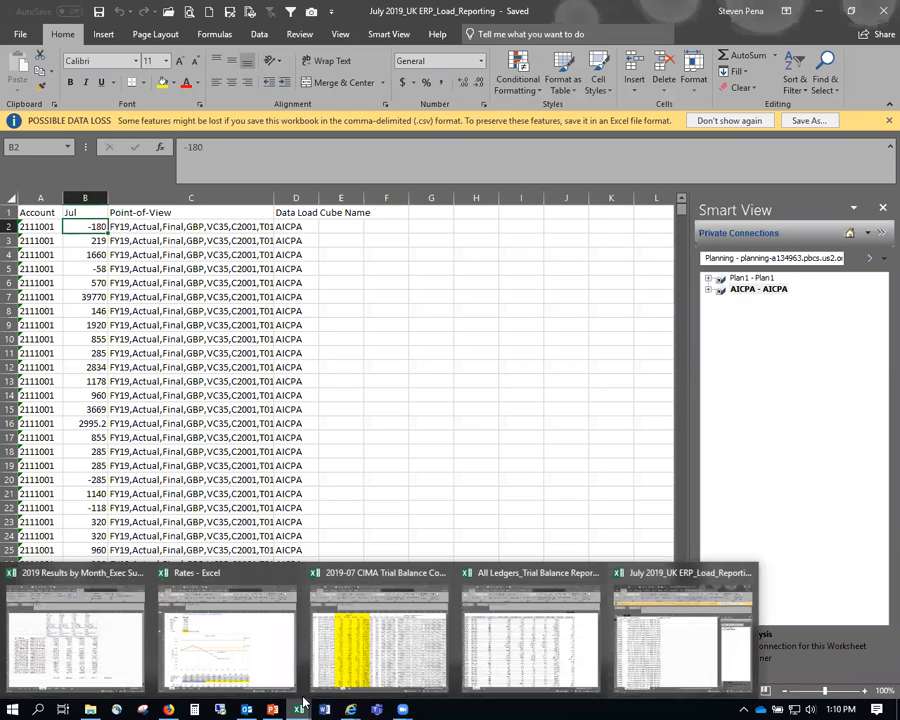
pyautogui.click(88, 624)
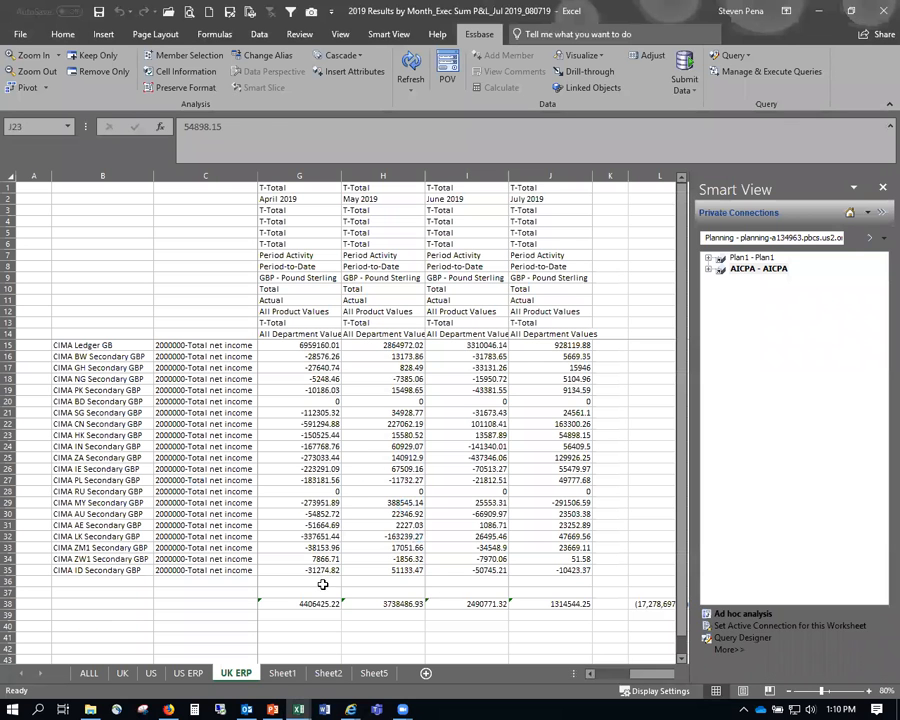
pyautogui.click(122, 673)
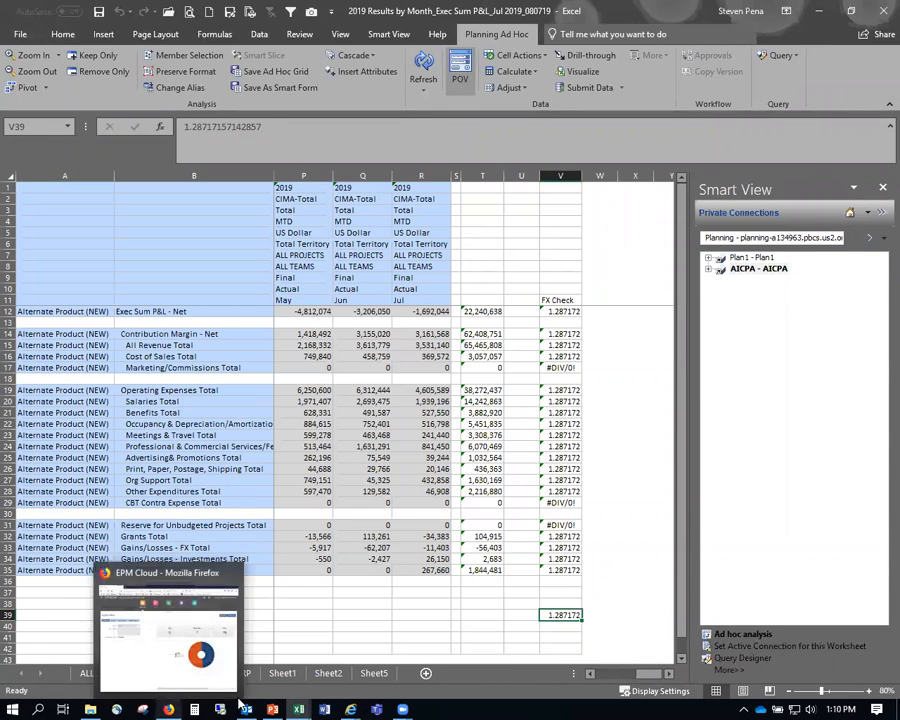
pyautogui.moveTo(272, 708)
pyautogui.click(261, 667)
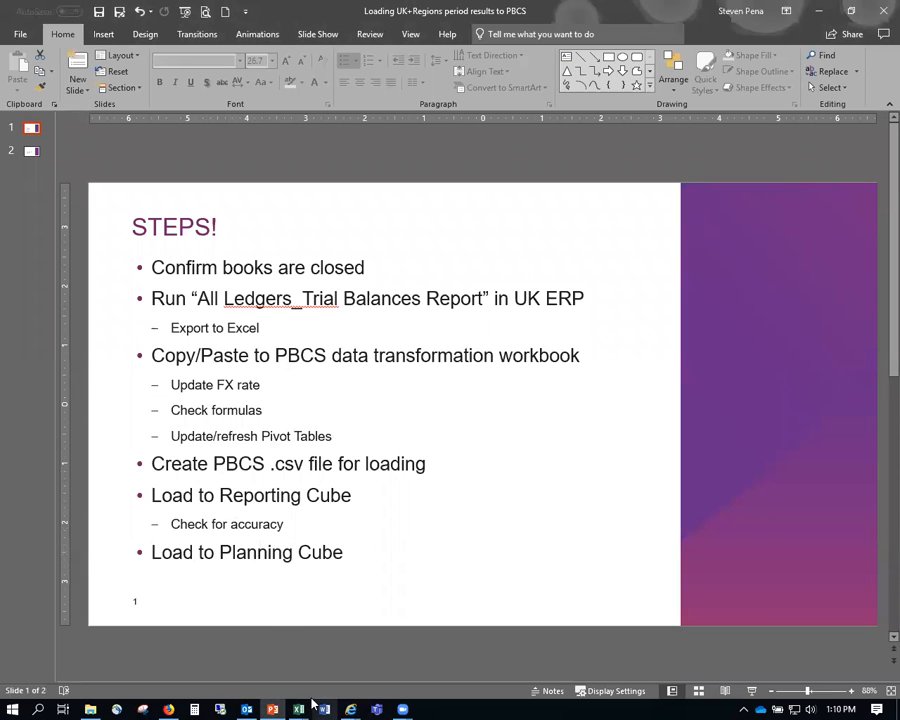
# Switch to EPM Cloud in Firefox and create a local comma-delimited Planning data import with July 2019_UK ERP_Load.csv as the source file.
pyautogui.click(169, 708)
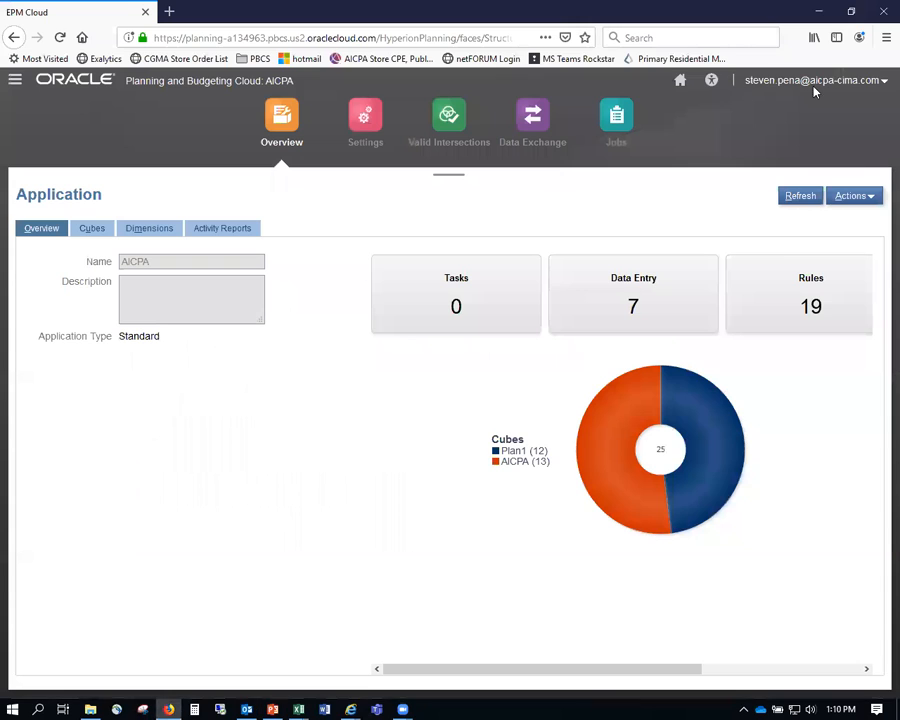
pyautogui.click(869, 196)
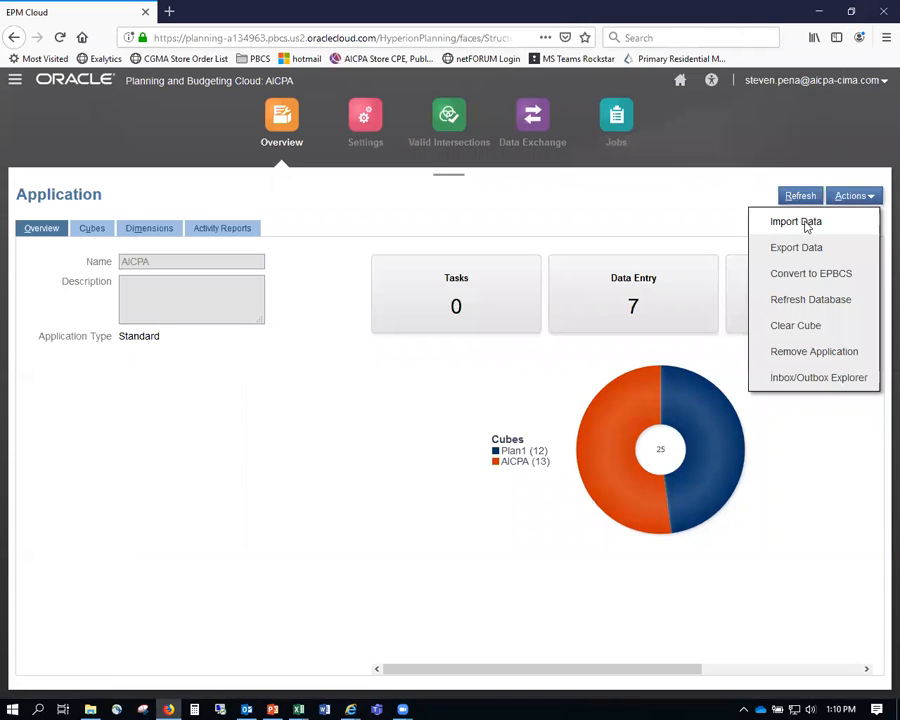
pyautogui.click(796, 222)
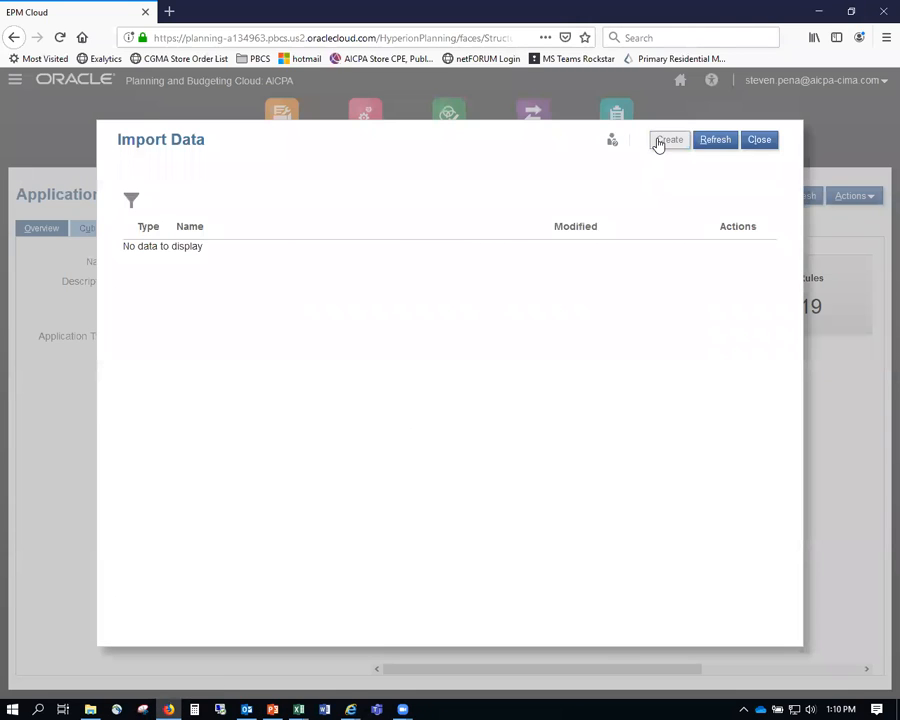
pyautogui.click(667, 140)
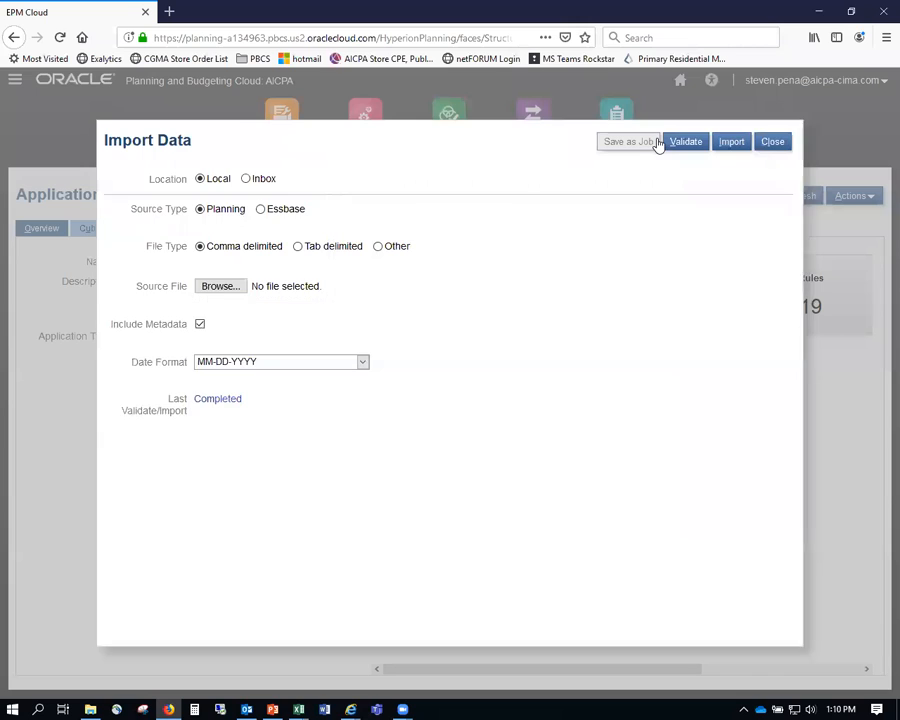
pyautogui.click(219, 288)
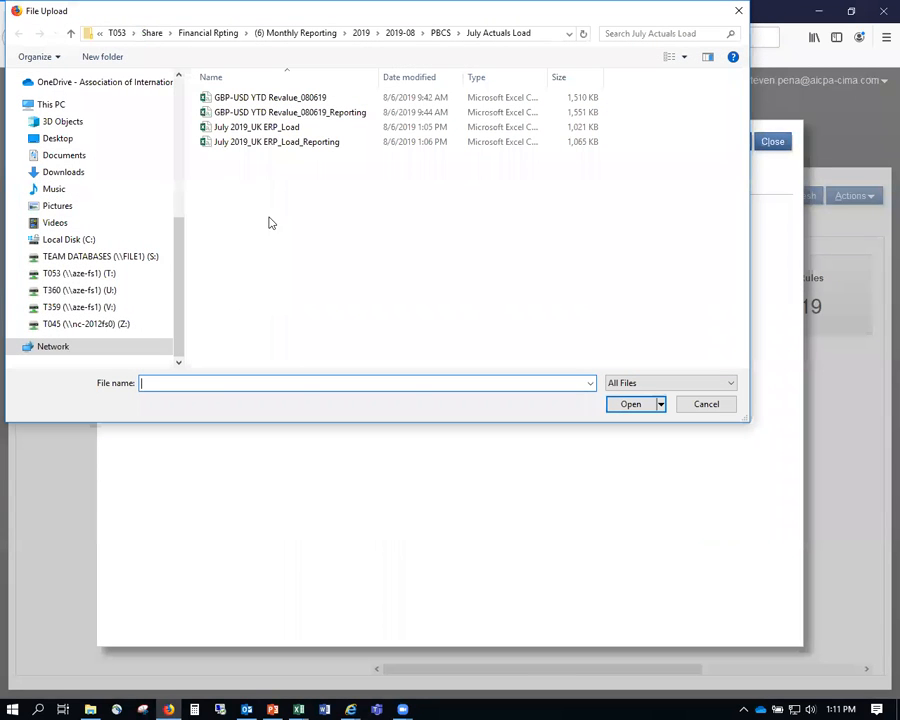
pyautogui.doubleClick(283, 127)
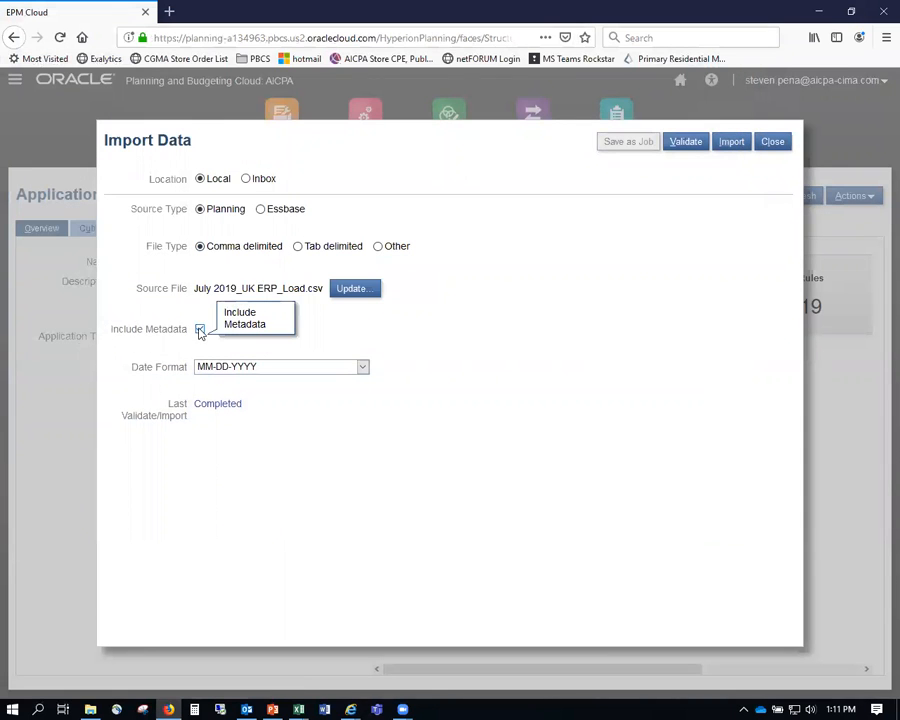
# Import July 2019_UK ERP_Load.csv without metadata and close the Import Data dialog.
pyautogui.click(730, 145)
pyautogui.click(542, 241)
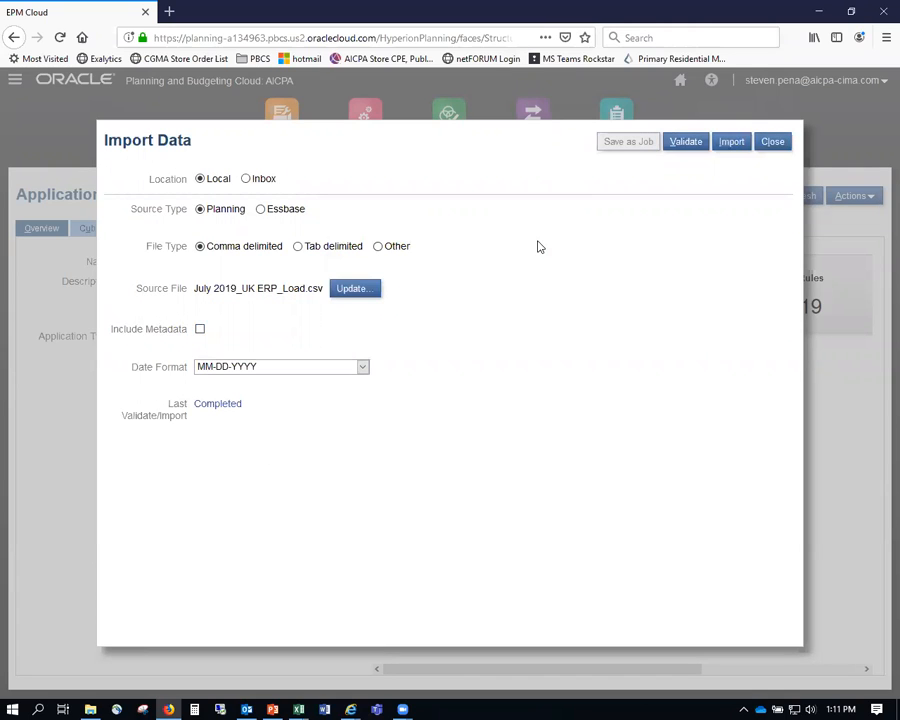
pyautogui.click(770, 151)
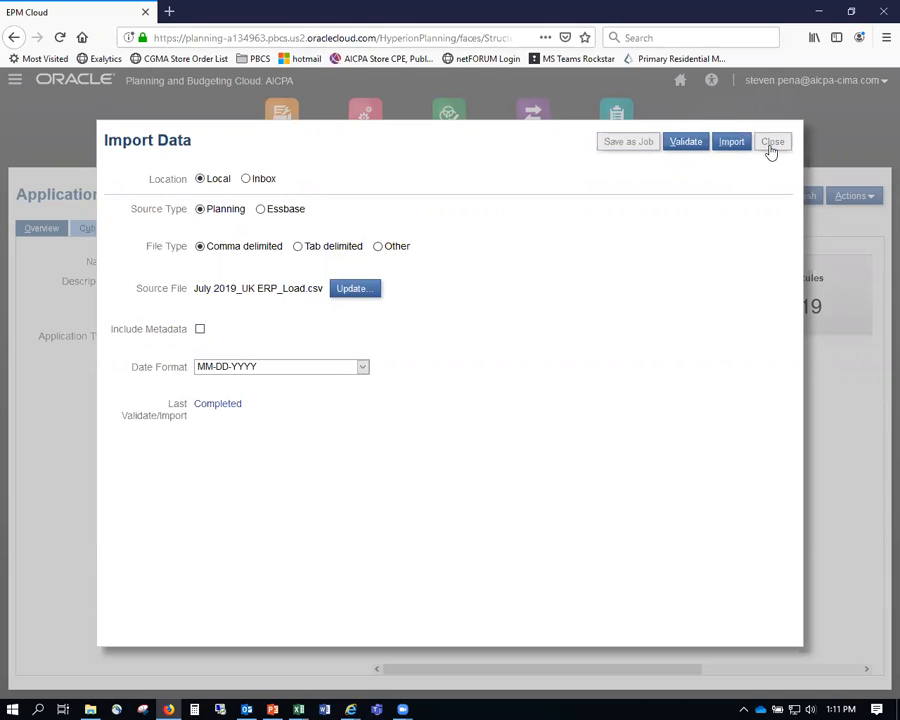
pyautogui.click(759, 148)
# Check the latest Import Data job's status and record details in the Jobs list, and return to the application overview.
pyautogui.click(620, 125)
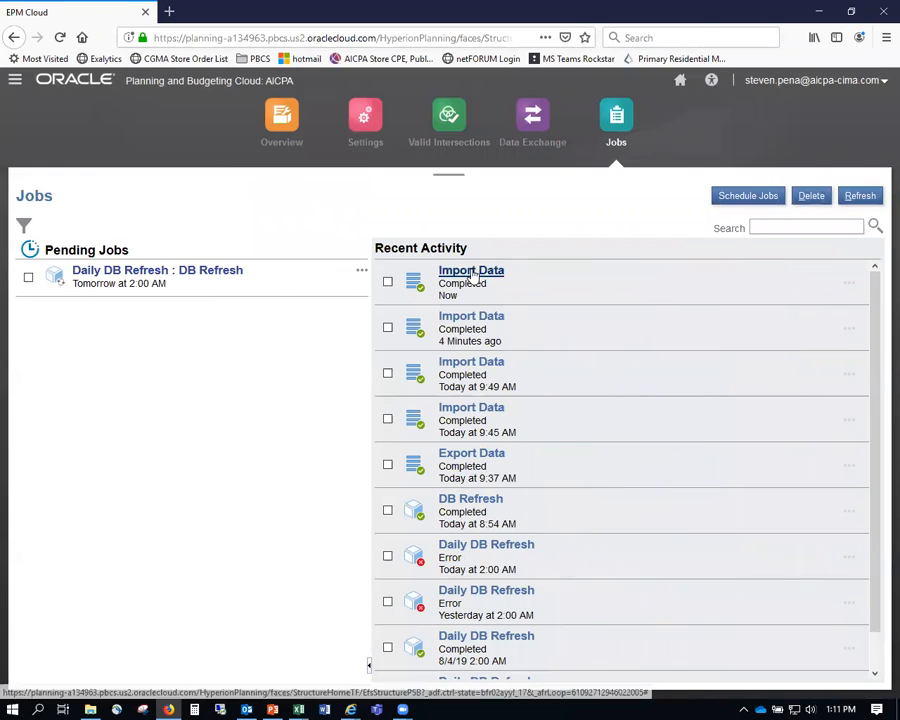
pyautogui.click(472, 272)
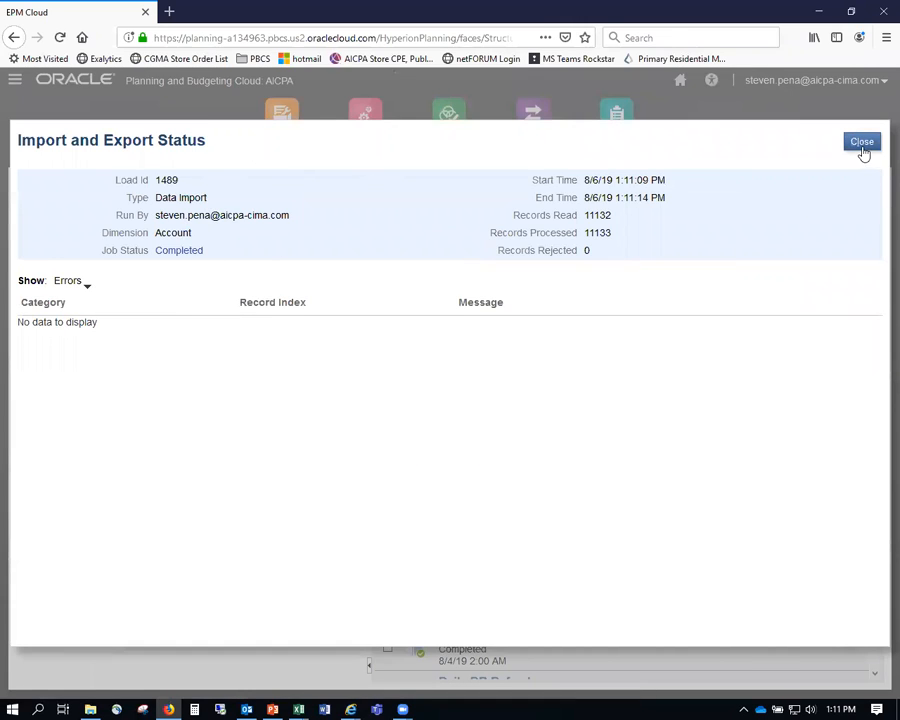
pyautogui.click(864, 146)
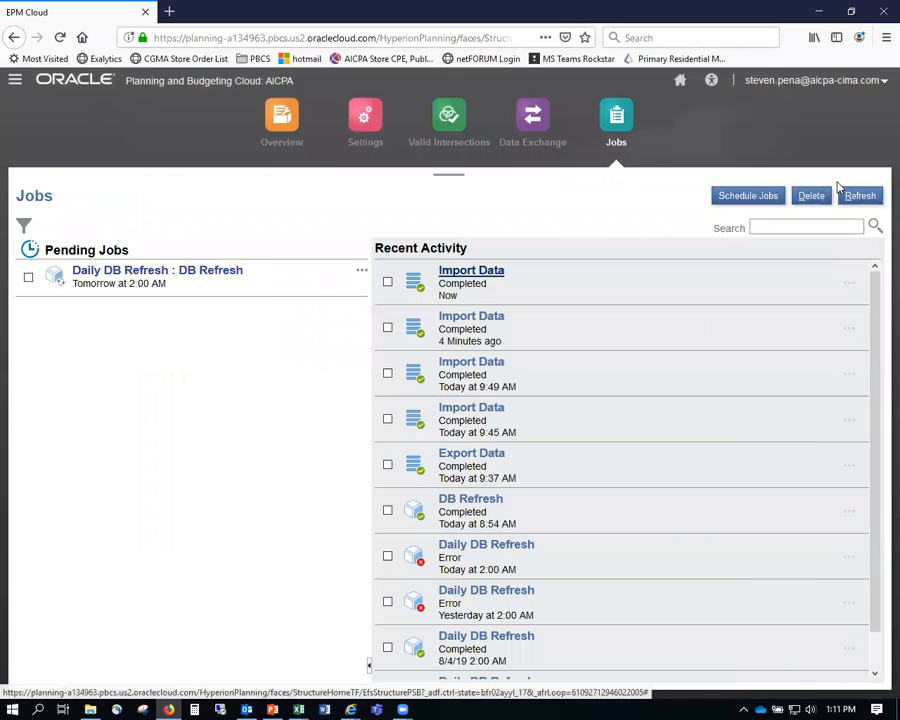
pyautogui.click(281, 116)
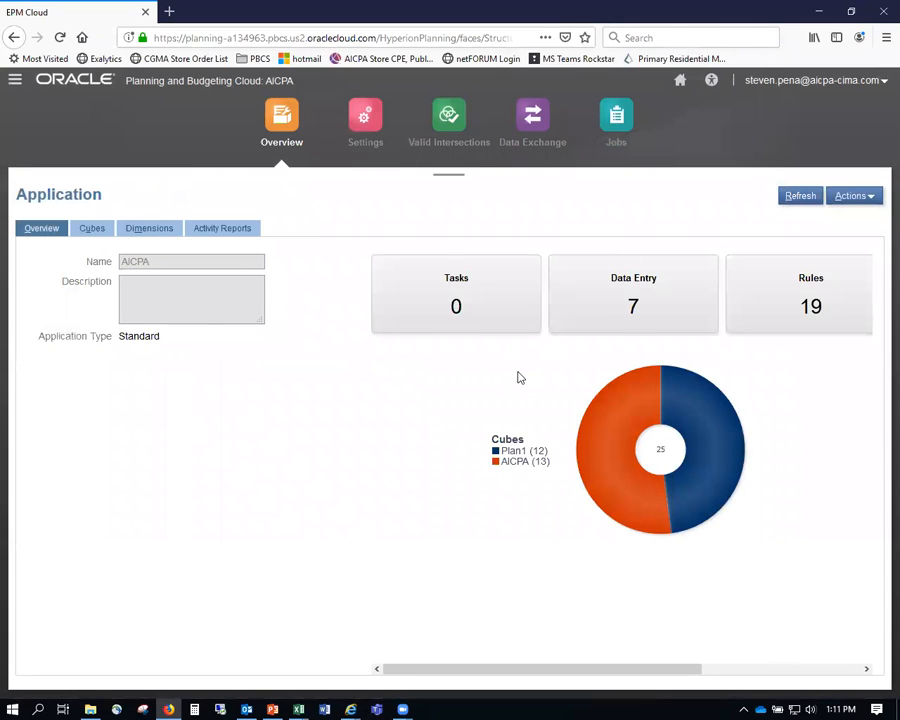
# Switch to Excel to view the UK sheet of the 2019 Results by Month workbook, and return to the STEPS slide in PowerPoint.
pyautogui.moveTo(297, 707)
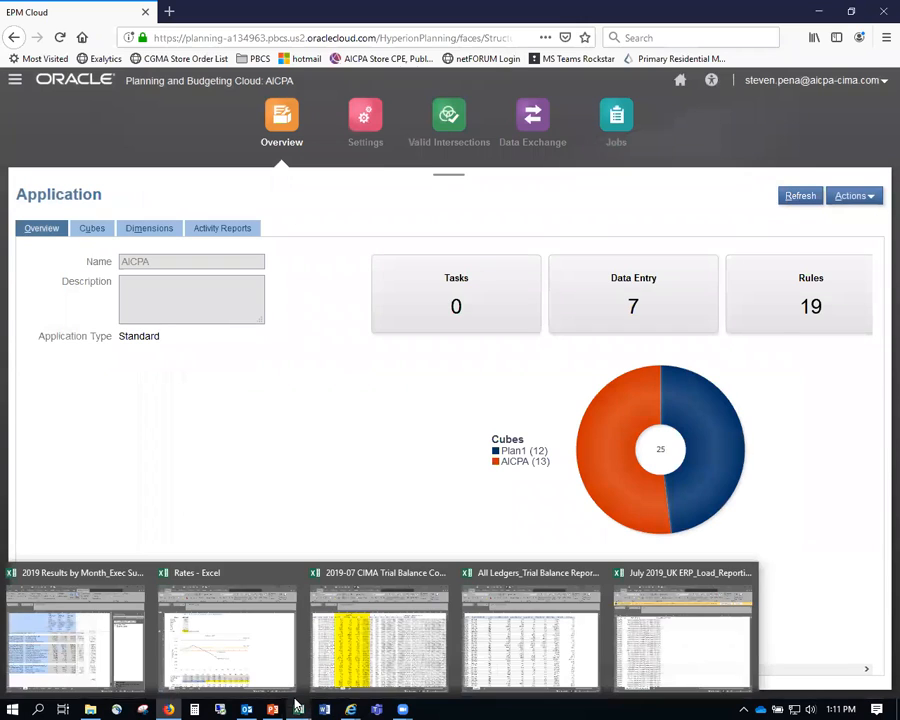
pyautogui.click(56, 596)
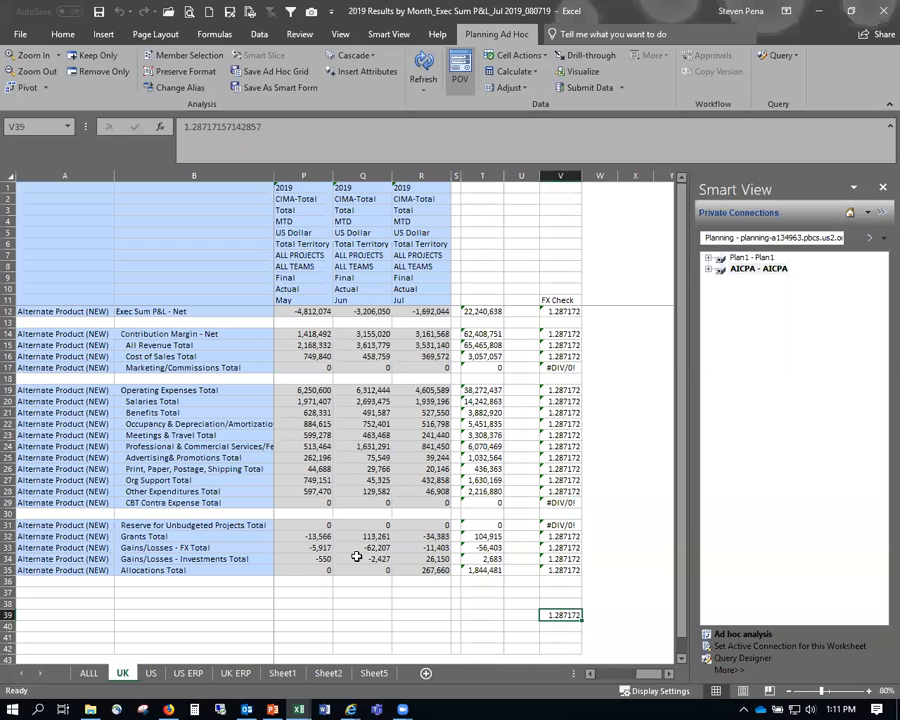
pyautogui.click(272, 709)
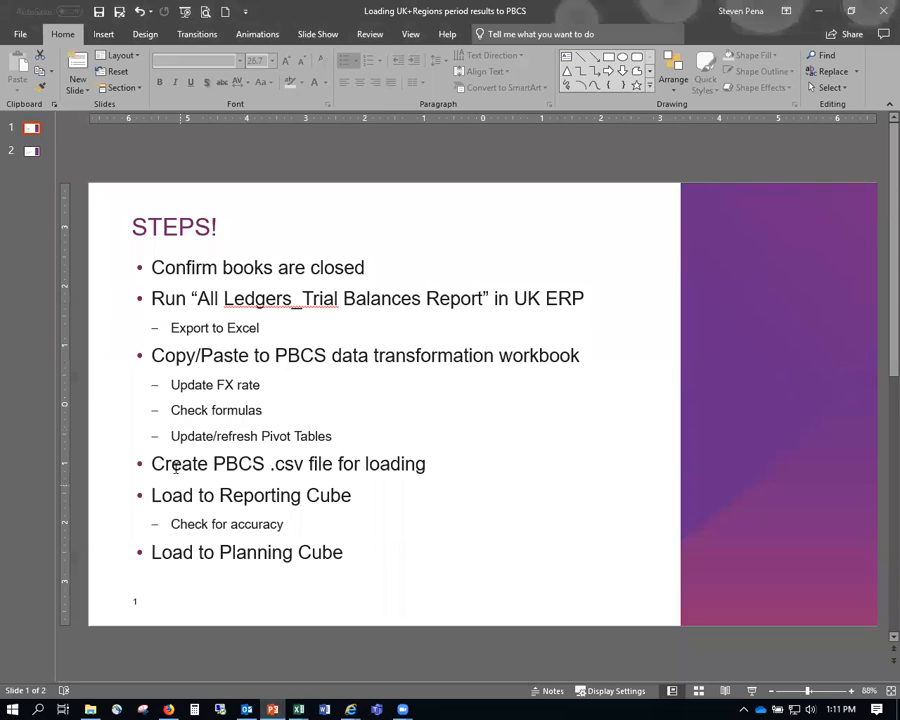
# Show the WHAT YOU WILL NEED! slide and save the Loading UK+Regions period results to PBCS presentation.
pyautogui.click(31, 152)
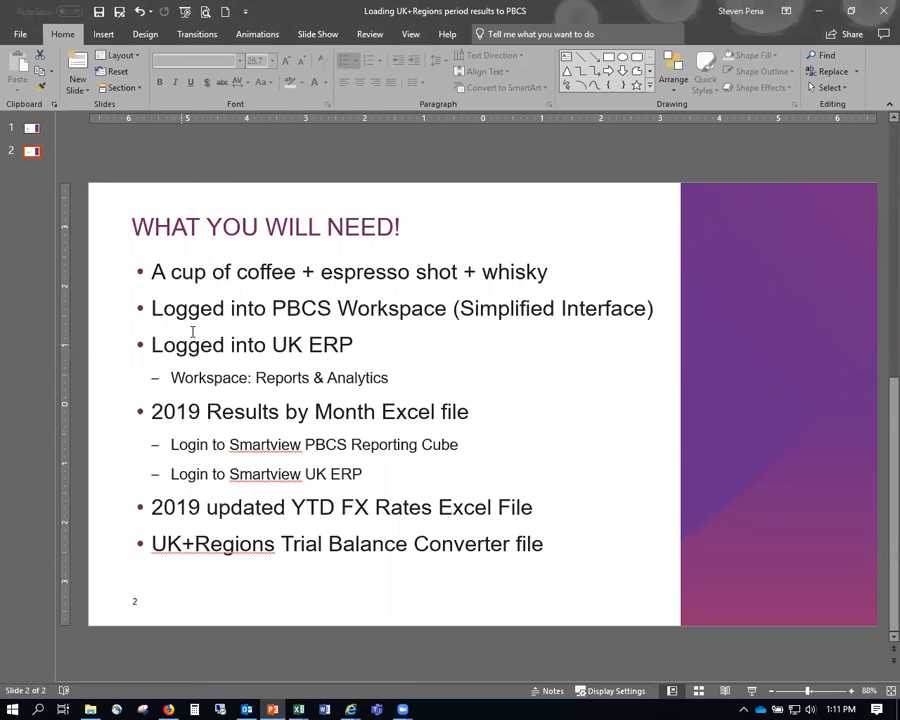
pyautogui.click(99, 12)
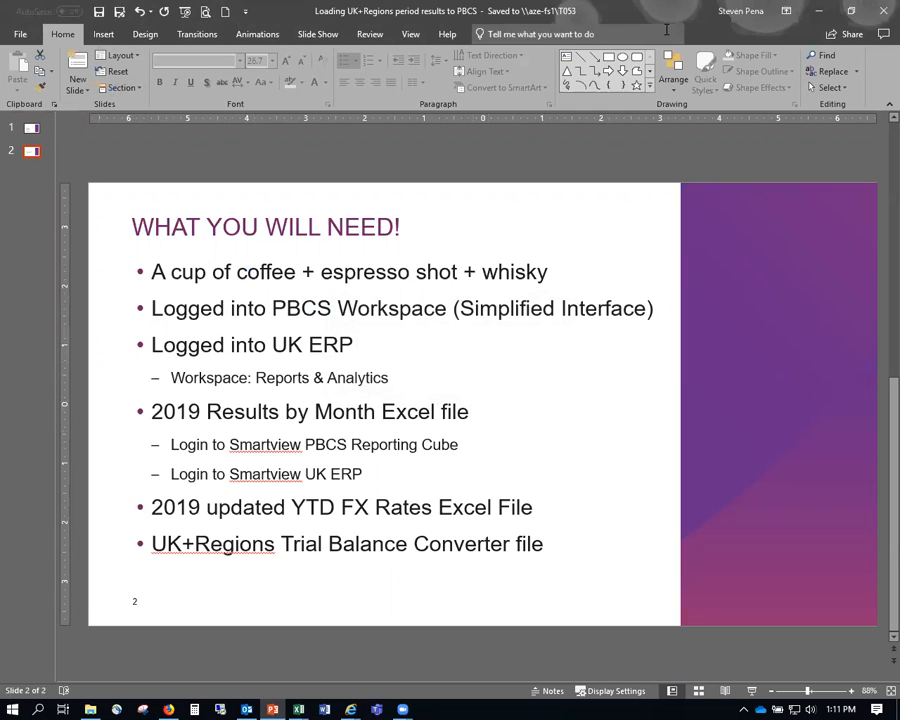
pyautogui.click(666, 29)
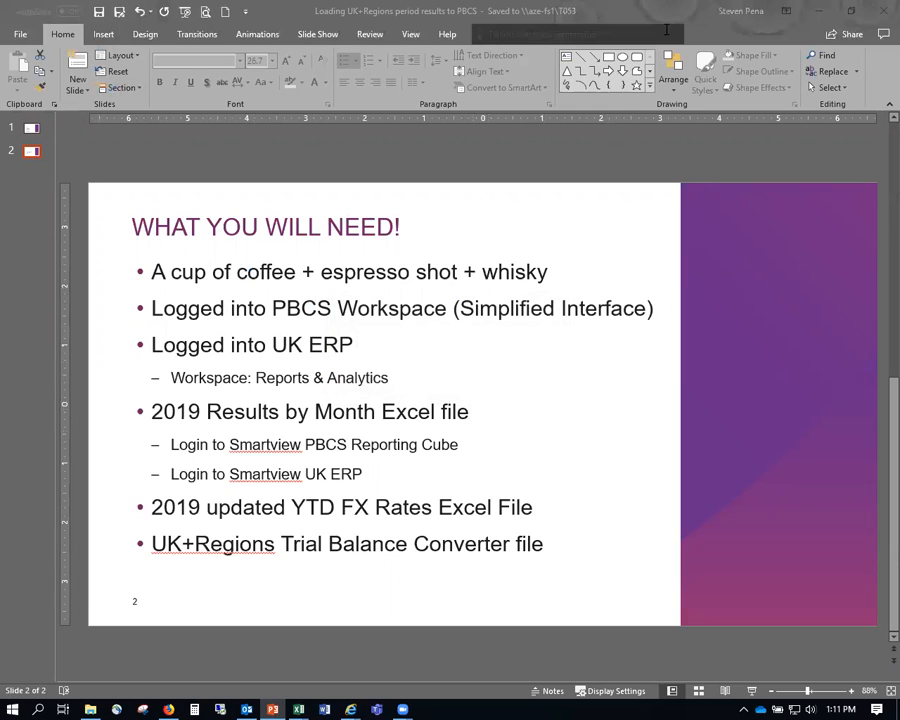